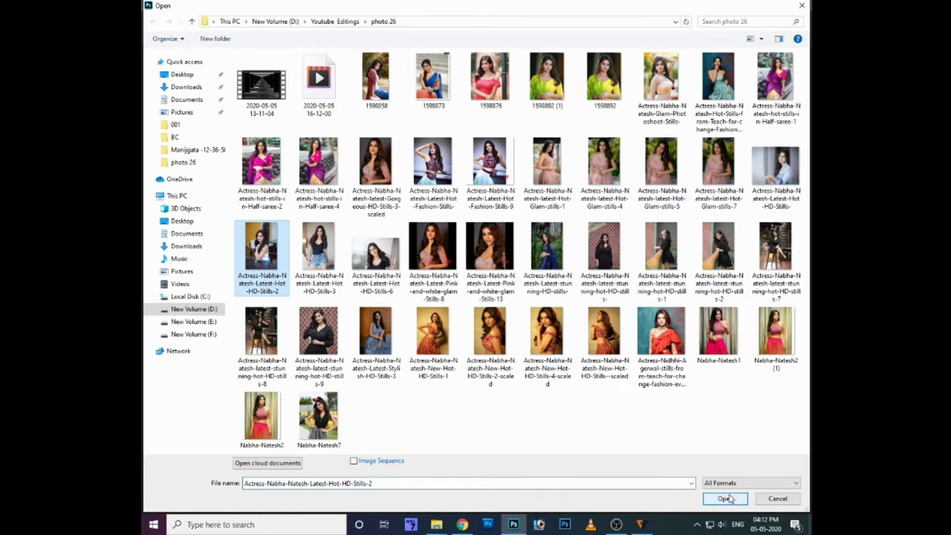
# Open the portrait photo and zoom in on the hair
pyautogui.click(730, 500)
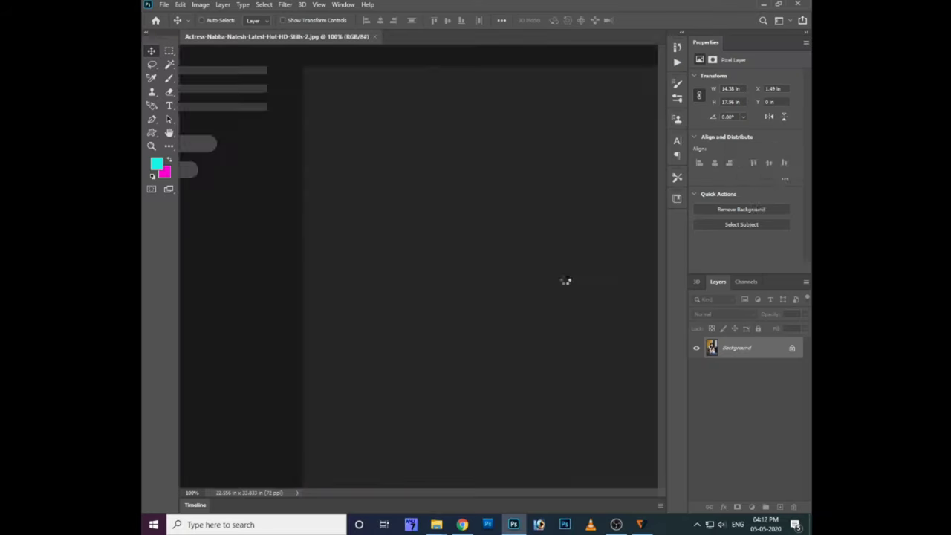
pyautogui.scroll(5, 567, 282)
pyautogui.scroll(3, 512, 234)
pyautogui.scroll(2, 512, 234)
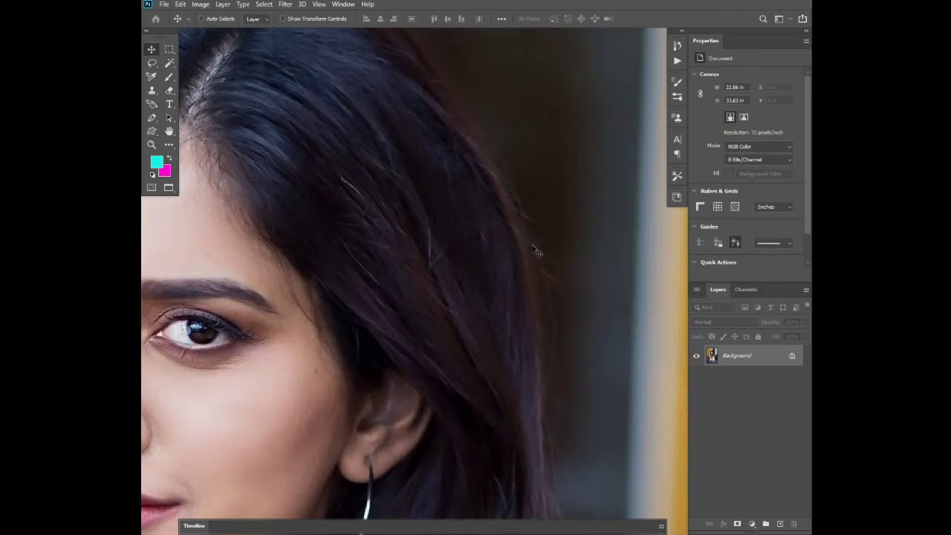
pyautogui.scroll(2, 518, 228)
# Duplicate the photo into Layer 1 and Layer 1 copy and pick the Pen tool
pyautogui.hotkey('ctrl', 'j')
pyautogui.hotkey('ctrl', 'j')
pyautogui.press('p')
pyautogui.scroll(1, 404, 135)
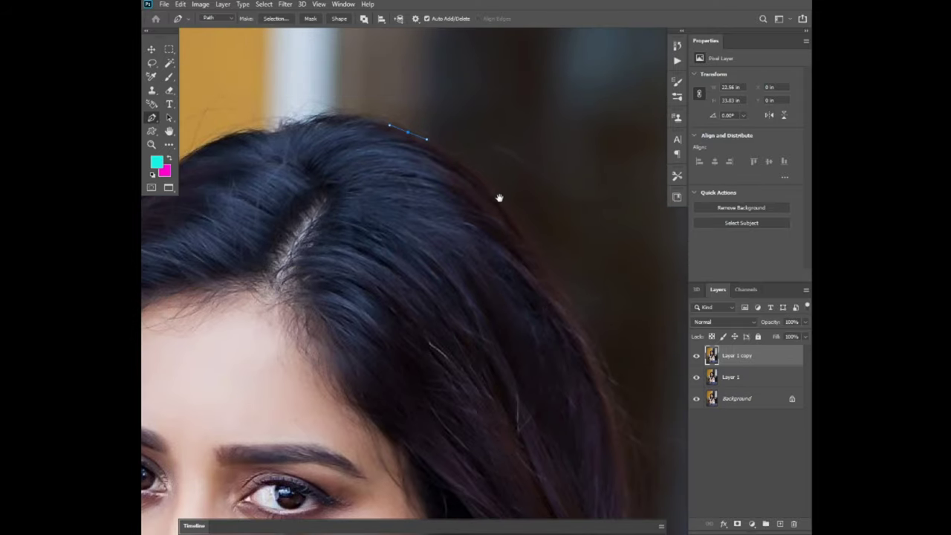
# Start the path at the top of the hair and trace anchors down the right hair edge
pyautogui.click(402, 89)
pyautogui.click(473, 204)
pyautogui.scroll(-3, 546, 312)
pyautogui.click(557, 380)
pyautogui.scroll(-3, 556, 371)
pyautogui.click(546, 322)
pyautogui.scroll(-4, 528, 297)
pyautogui.click(484, 138)
pyautogui.click(459, 230)
pyautogui.scroll(-3, 530, 428)
pyautogui.moveTo(503, 212); pyautogui.dragTo(513, 238)
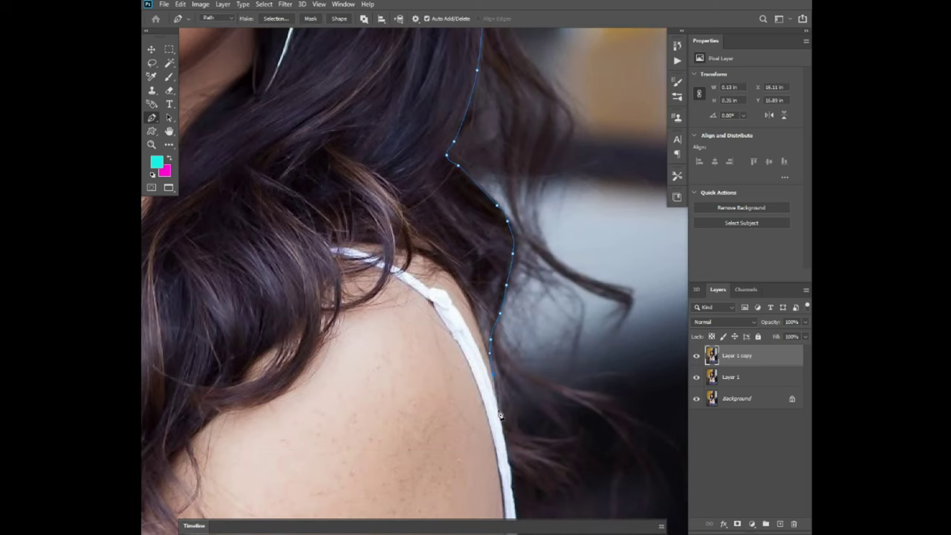
pyautogui.scroll(-5, 500, 414)
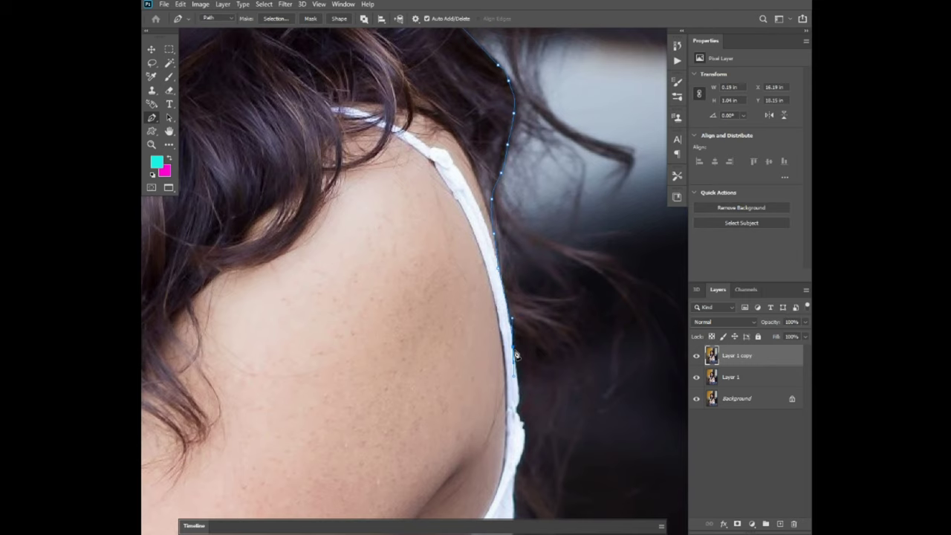
# Continue the path down the shoulder strap to the shirt hem and left along the waist
pyautogui.moveTo(515, 354); pyautogui.dragTo(525, 306)
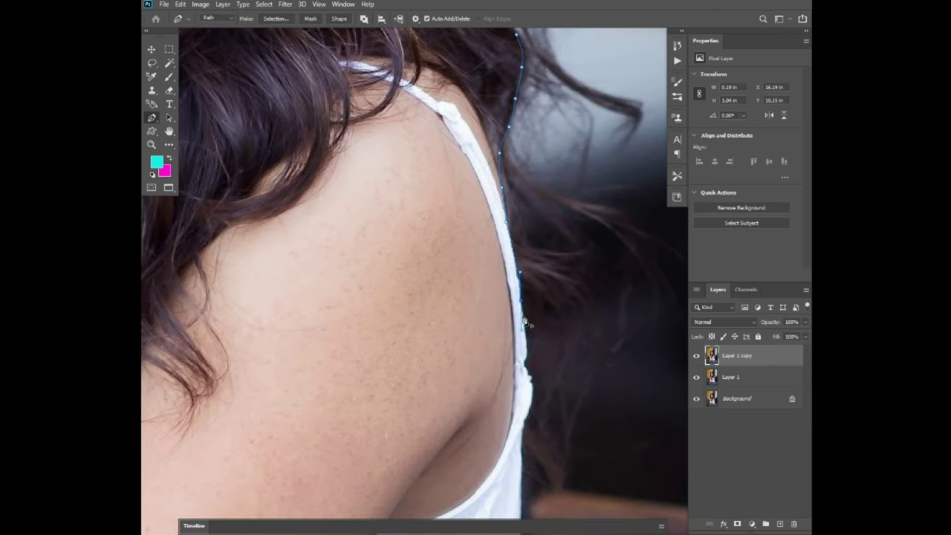
pyautogui.click(528, 378)
pyautogui.hotkey('ctrl', '-')
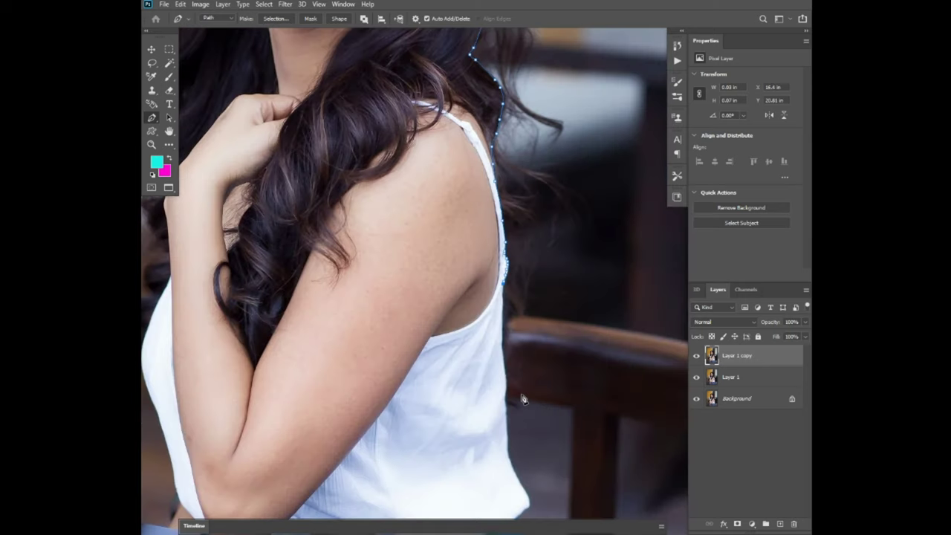
pyautogui.click(506, 401)
pyautogui.click(512, 462)
pyautogui.moveTo(505, 461); pyautogui.dragTo(520, 379)
pyautogui.click(545, 420)
pyautogui.click(442, 461)
pyautogui.click(213, 467)
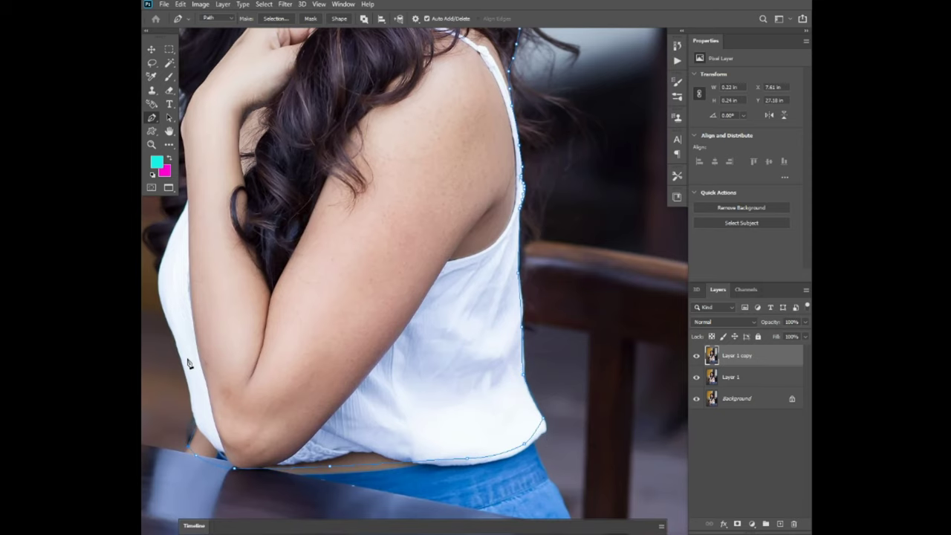
# Trace the path up the shirt's left side and left hair edge toward the top of the head
pyautogui.moveTo(189, 363); pyautogui.dragTo(205, 396)
pyautogui.scroll(3, 198, 407)
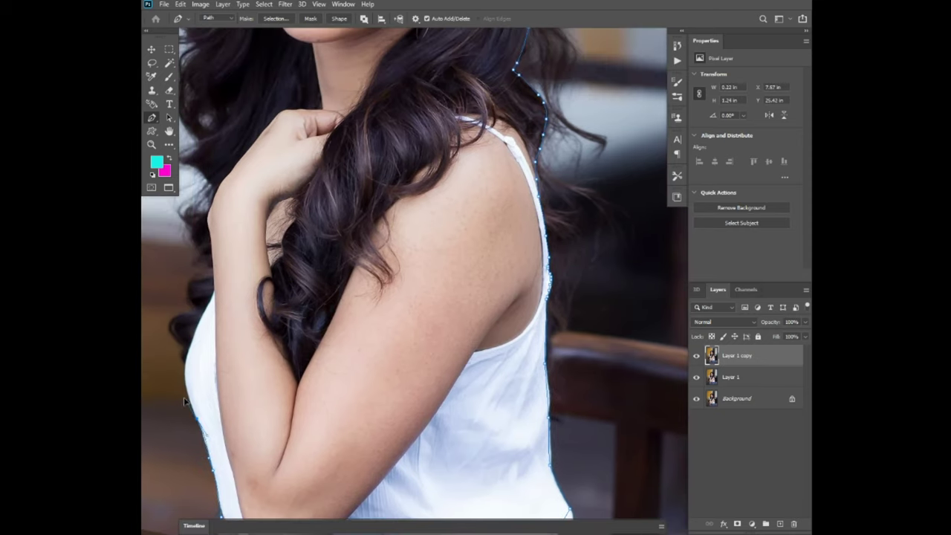
pyautogui.scroll(3, 193, 398)
pyautogui.hscroll(-3, 203, 344)
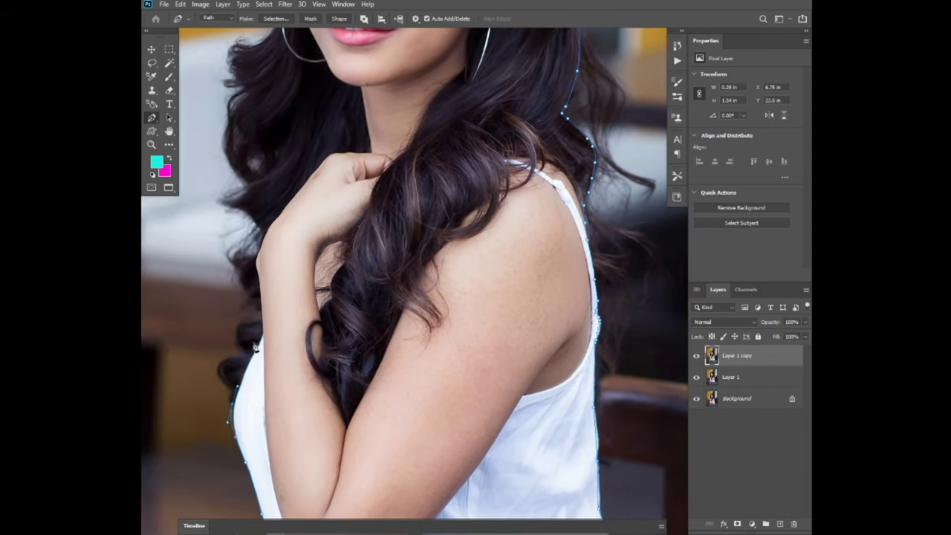
pyautogui.click(230, 423)
pyautogui.click(219, 367)
pyautogui.click(236, 329)
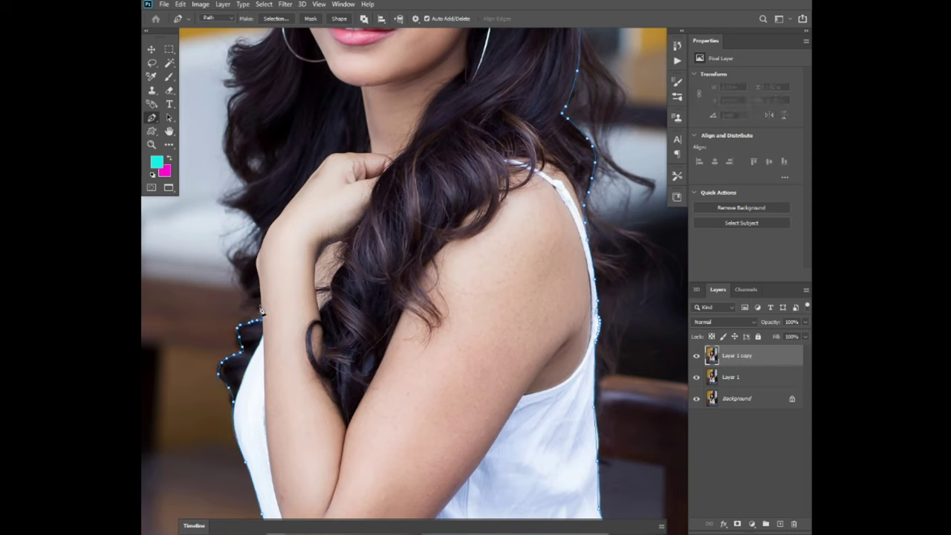
pyautogui.click(237, 262)
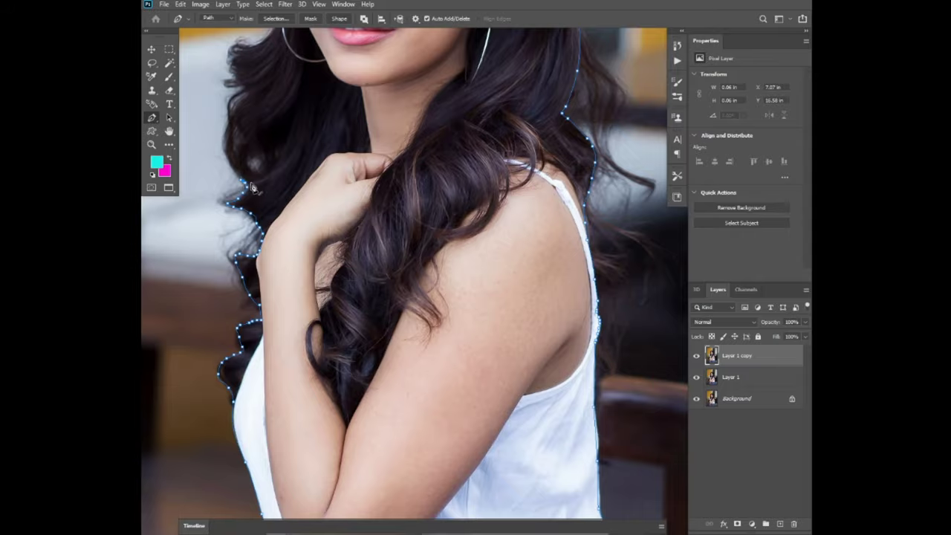
pyautogui.moveTo(252, 187); pyautogui.dragTo(296, 342)
pyautogui.click(302, 266)
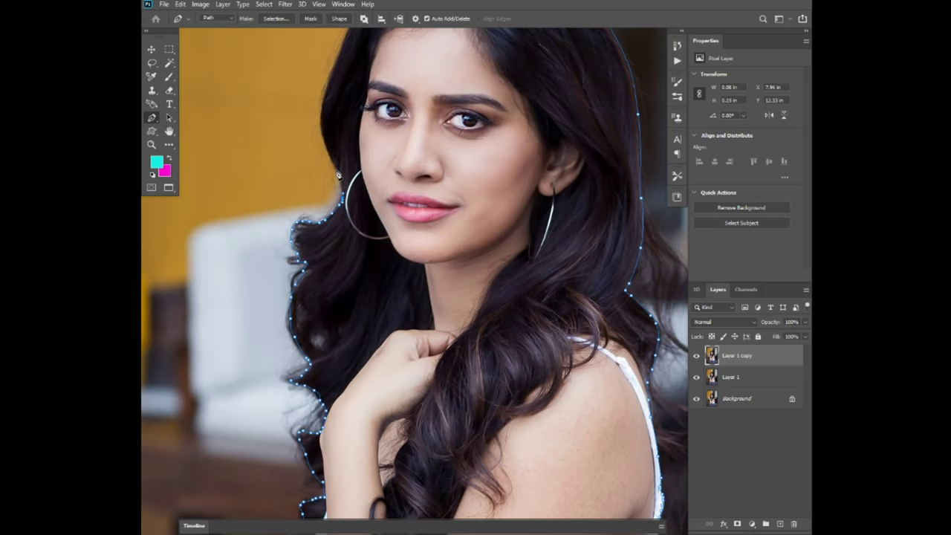
pyautogui.moveTo(337, 163); pyautogui.dragTo(336, 225)
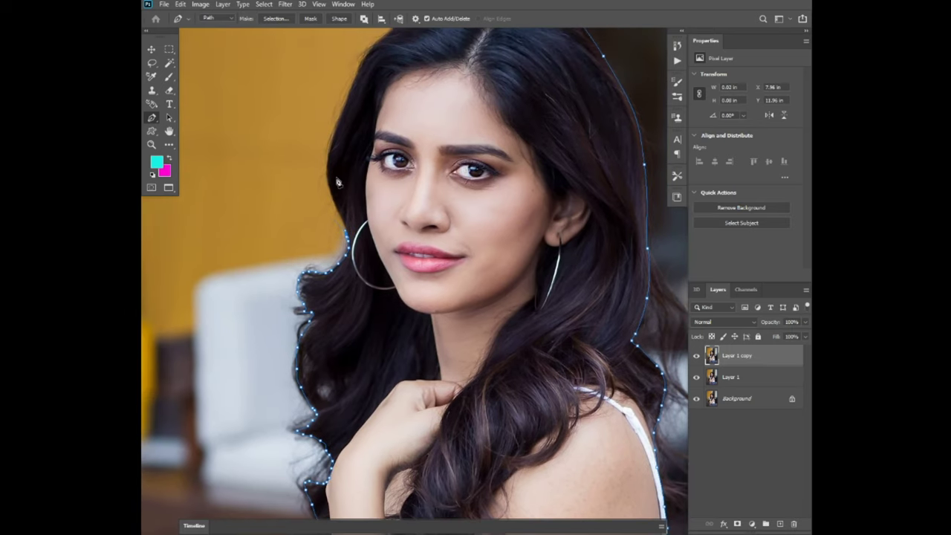
pyautogui.moveTo(332, 136); pyautogui.dragTo(318, 250)
# Finish the path across the top of the head and close it at the starting point
pyautogui.click(355, 168)
pyautogui.click(372, 149)
pyautogui.click(425, 106)
pyautogui.press('f')
pyautogui.click(454, 57)
pyautogui.click(496, 58)
pyautogui.click(525, 77)
# Turn the path into a selection and mask Layer 1 copy to the figure
pyautogui.hotkey('ctrl', '0')
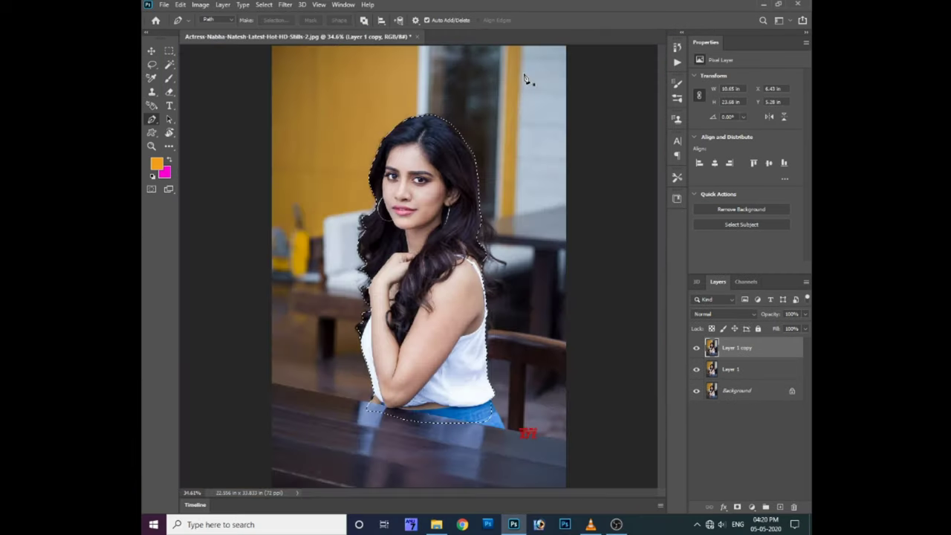
pyautogui.press('Return')
pyautogui.click(752, 507)
pyautogui.hotkey('ctrl', '-')
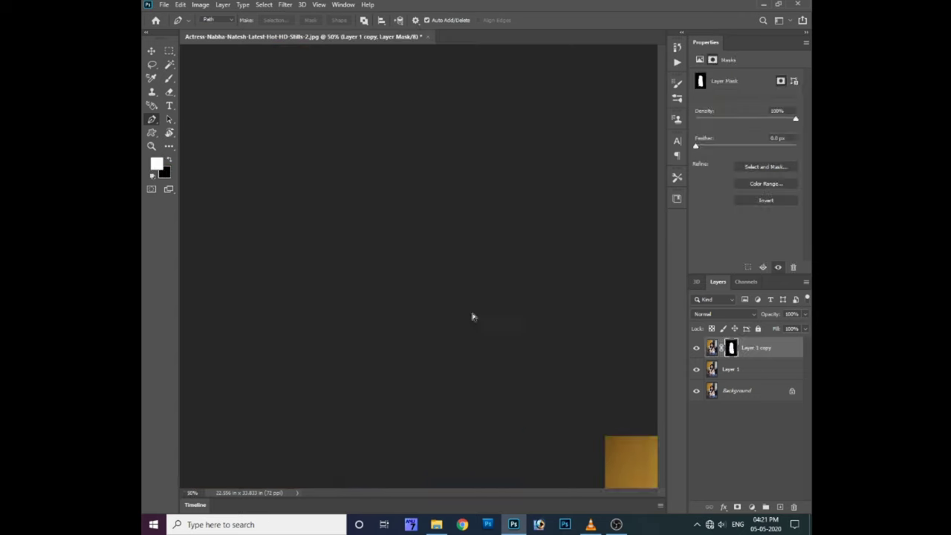
pyautogui.press('v')
# Resize the image to 300 ppi, making it 12 × 18 in
pyautogui.click(199, 5)
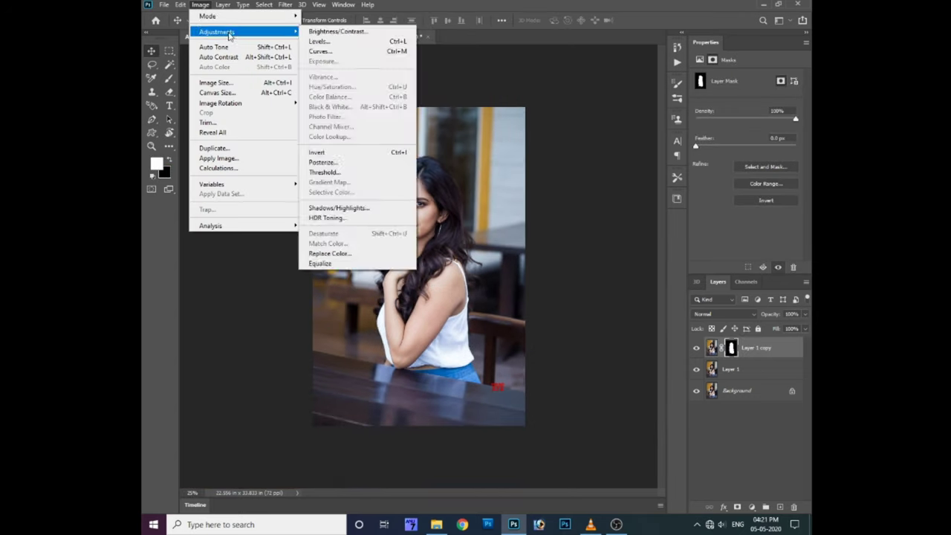
pyautogui.click(213, 83)
pyautogui.doubleClick(534, 196)
pyautogui.write('300')
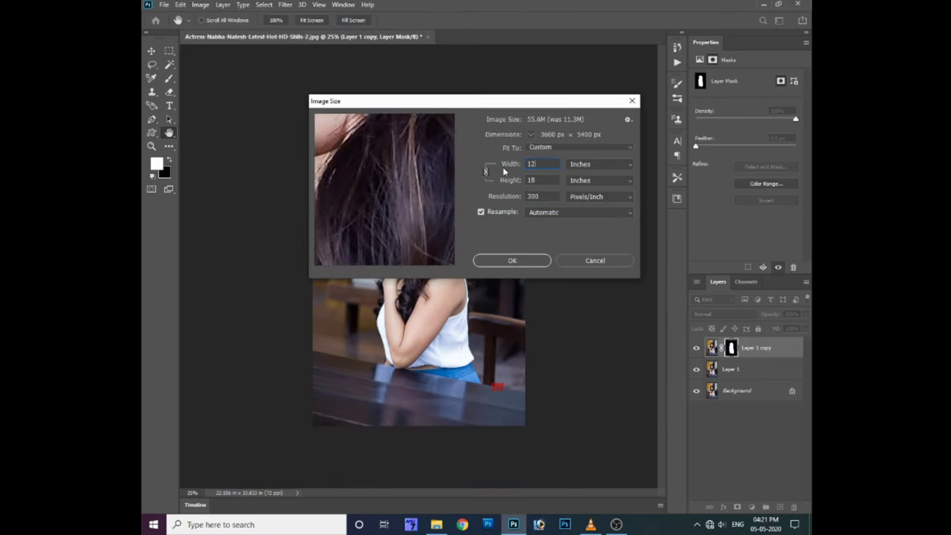
pyautogui.click(540, 264)
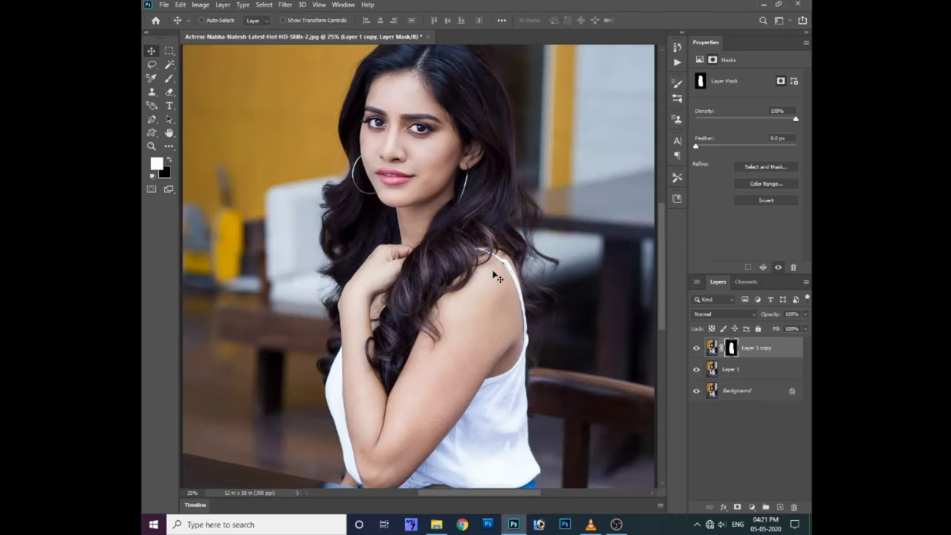
pyautogui.hotkey('ctrl', '-')
pyautogui.hotkey('ctrl', '-')
pyautogui.hotkey('ctrl', '-')
# Scale Layer 1 up beyond the canvas to about 18.19 × 27.29 in
pyautogui.click(765, 367)
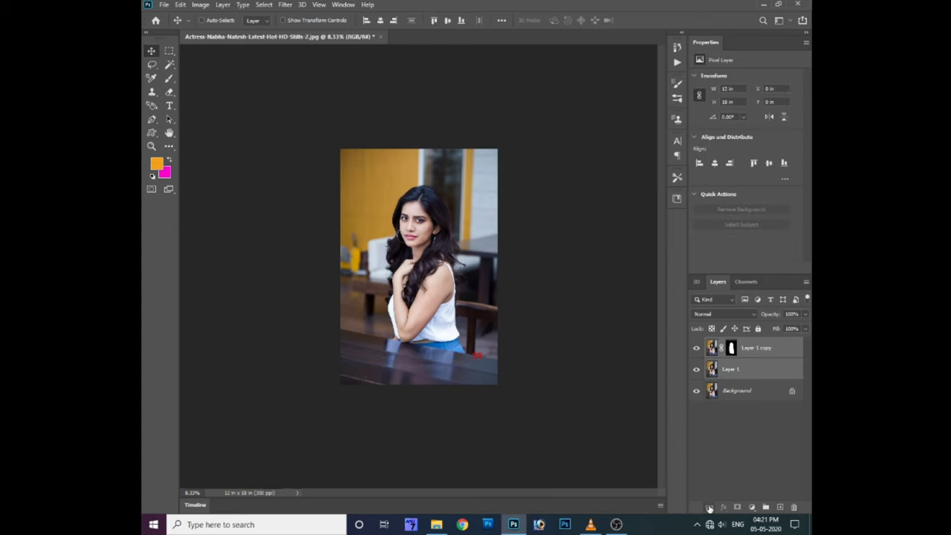
pyautogui.hotkey('ctrl', 't')
pyautogui.moveTo(510, 385)
pyautogui.mouseDown()
pyautogui.moveTo(469, 358)
pyautogui.moveTo(467, 286)
pyautogui.mouseUp()
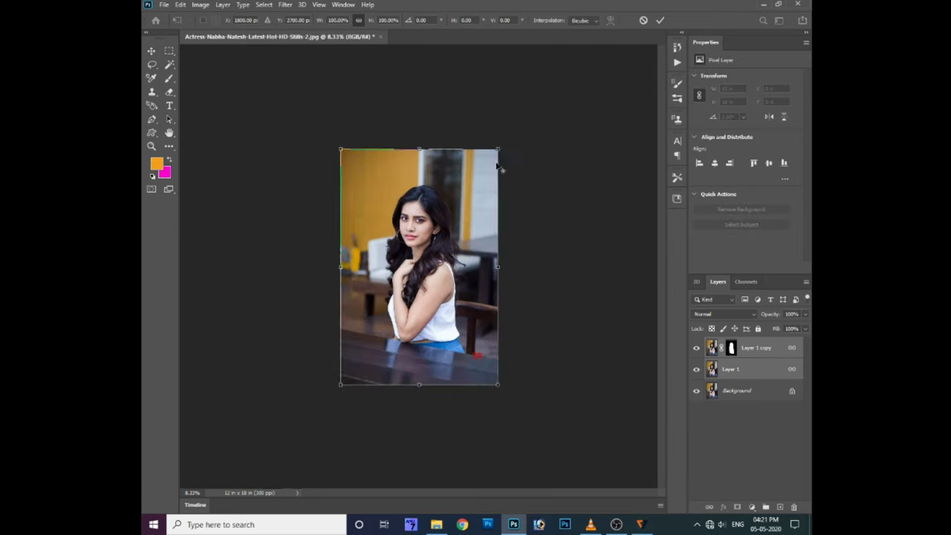
pyautogui.moveTo(541, 104); pyautogui.dragTo(530, 113)
pyautogui.press('Return')
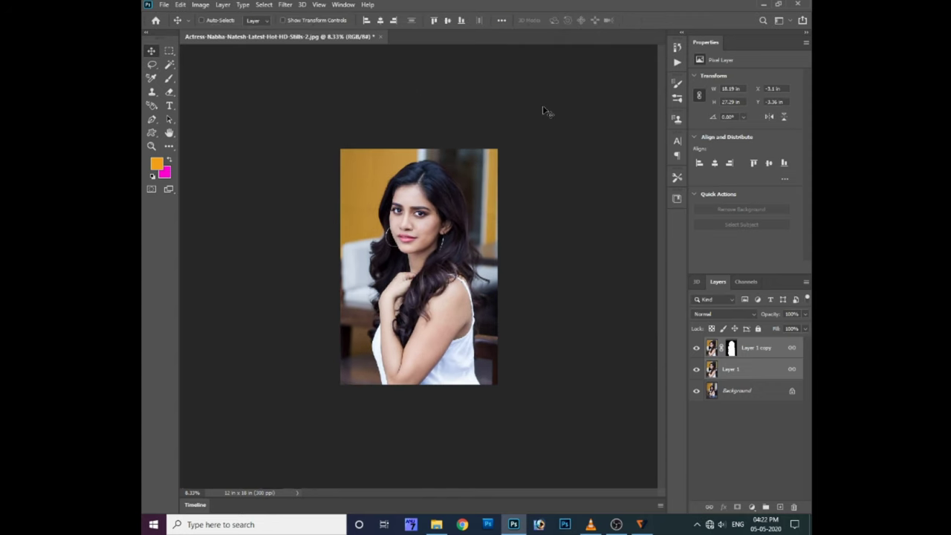
pyautogui.scroll(3, 433, 259)
pyautogui.scroll(2, 434, 259)
# Duplicate the masked cutout twice and lower the Brightness of the top copy
pyautogui.hotkey('ctrl', 'j')
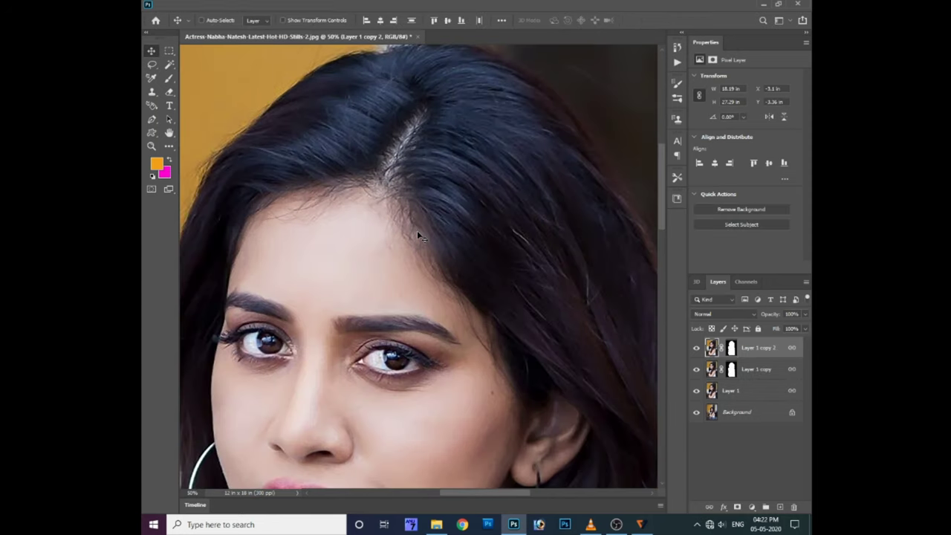
pyautogui.hotkey('ctrl', 'j')
pyautogui.hotkey('ctrl', 'alt', 'b')
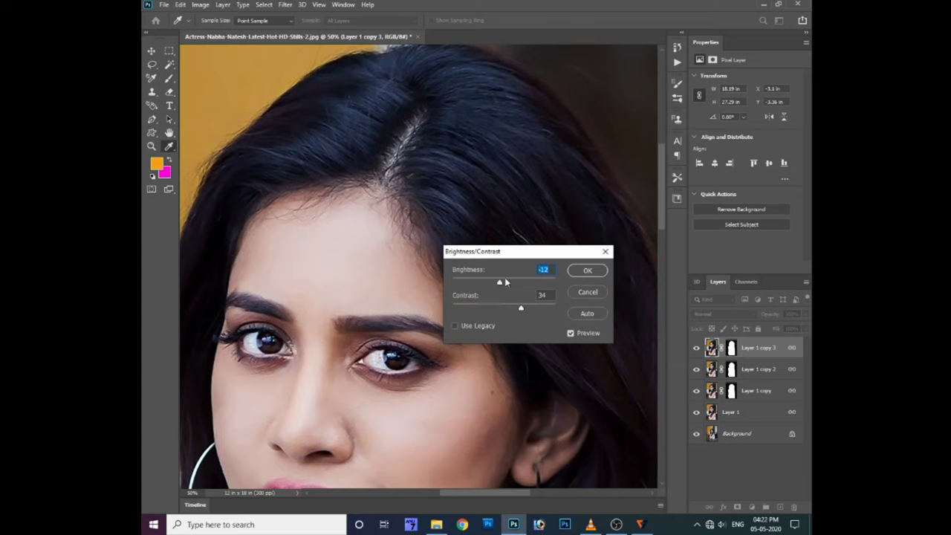
pyautogui.moveTo(499, 283); pyautogui.dragTo(489, 284)
pyautogui.press('Return')
pyautogui.press('v')
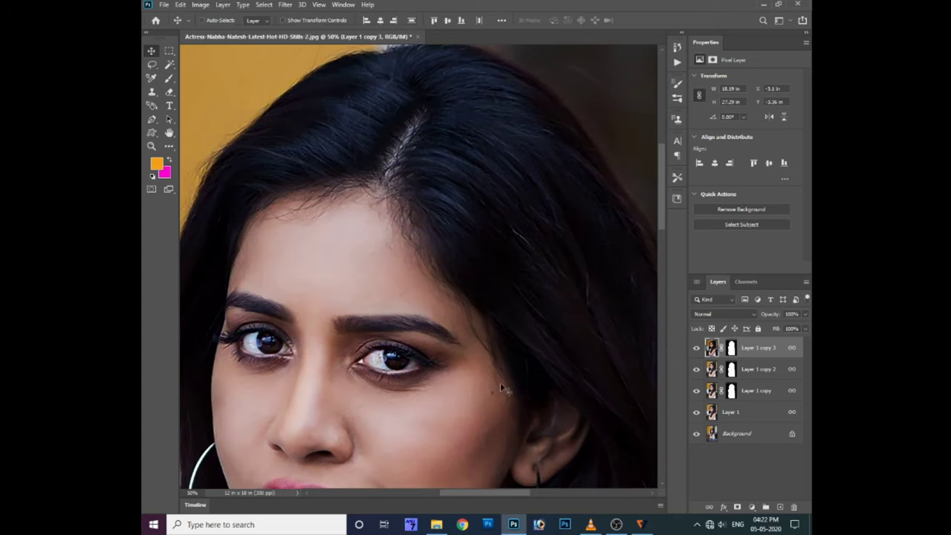
pyautogui.scroll(-1, 500, 382)
pyautogui.scroll(-1, 474, 341)
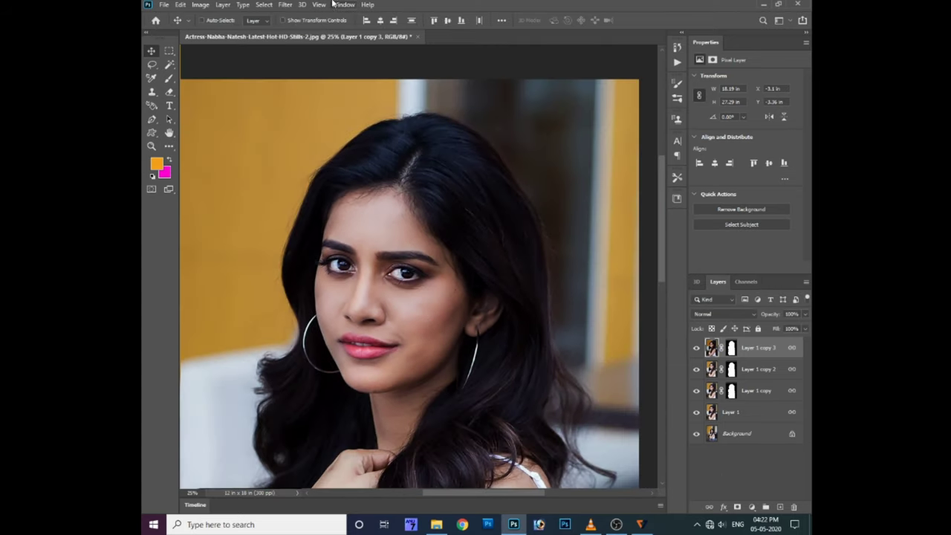
pyautogui.click(285, 4)
# In the Camera Raw Filter, settle exposure at +0.15, adjust shadows and highlights, and lift Blacks to +95
pyautogui.click(317, 106)
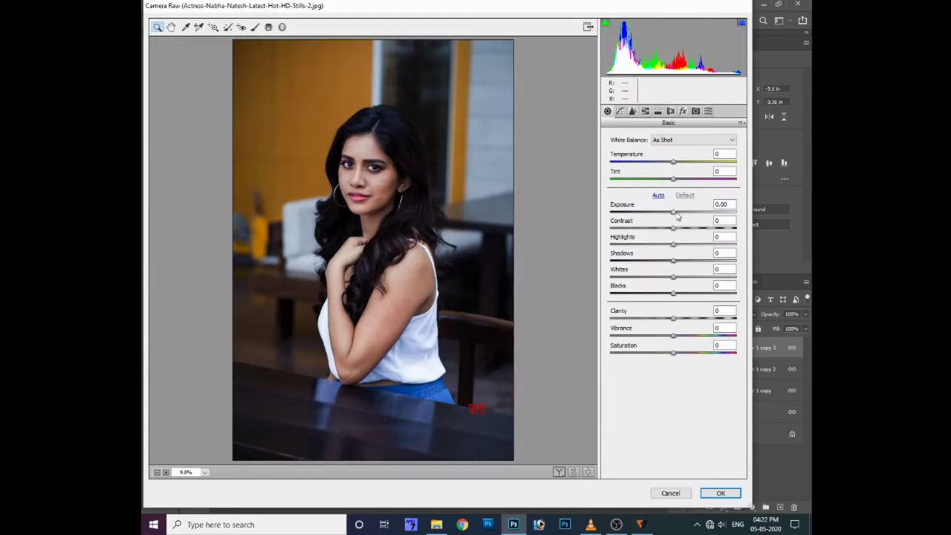
pyautogui.moveTo(674, 213); pyautogui.dragTo(687, 250)
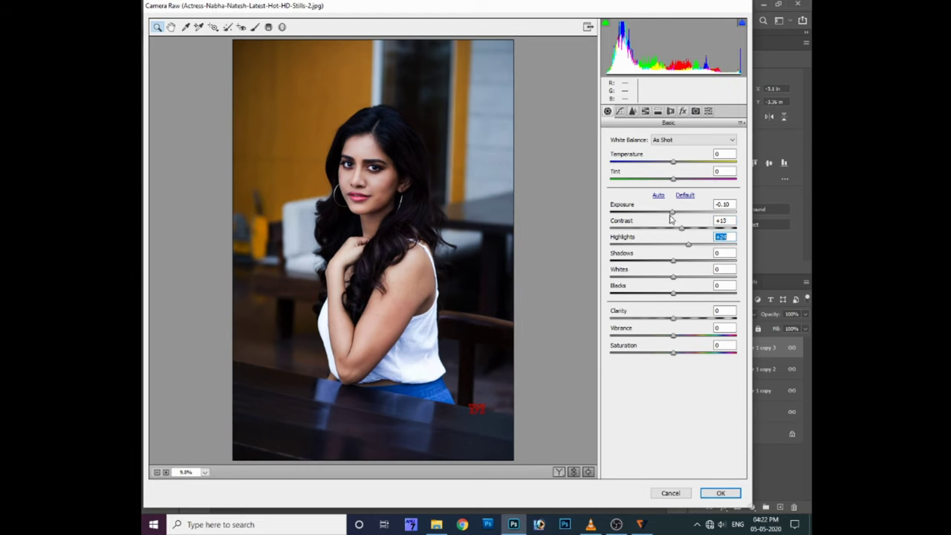
pyautogui.moveTo(670, 216); pyautogui.dragTo(676, 215)
pyautogui.moveTo(673, 263); pyautogui.dragTo(691, 263)
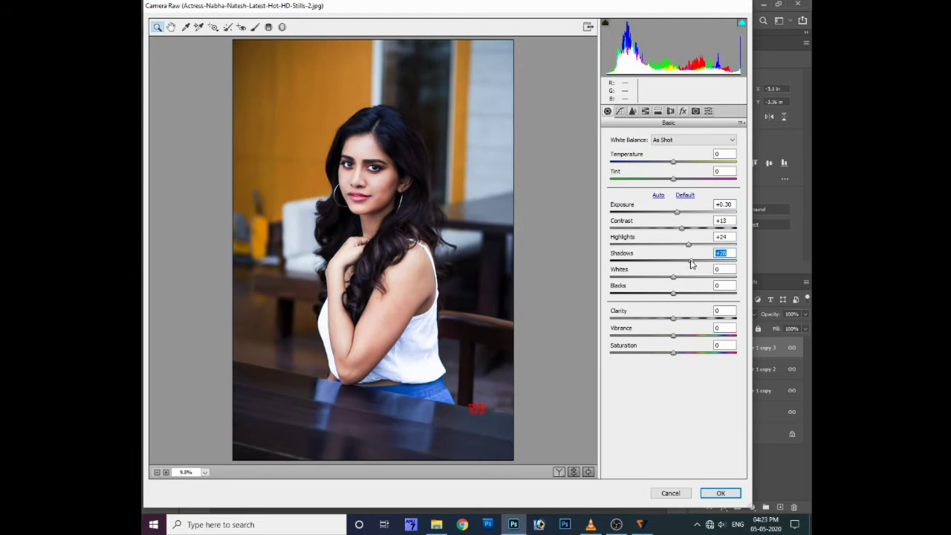
pyautogui.moveTo(677, 212); pyautogui.dragTo(674, 214)
pyautogui.moveTo(688, 245); pyautogui.dragTo(681, 245)
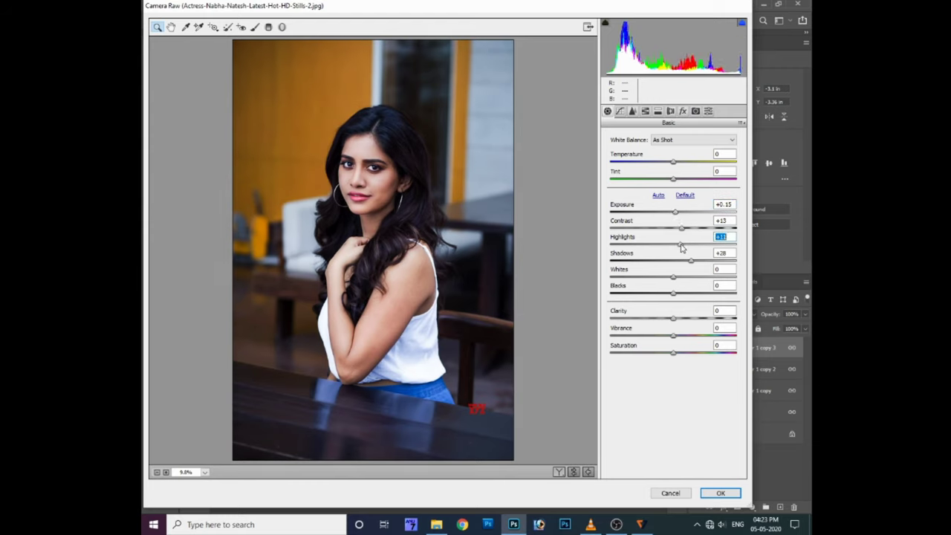
pyautogui.moveTo(675, 213); pyautogui.dragTo(681, 212)
pyautogui.moveTo(674, 245); pyautogui.dragTo(678, 245)
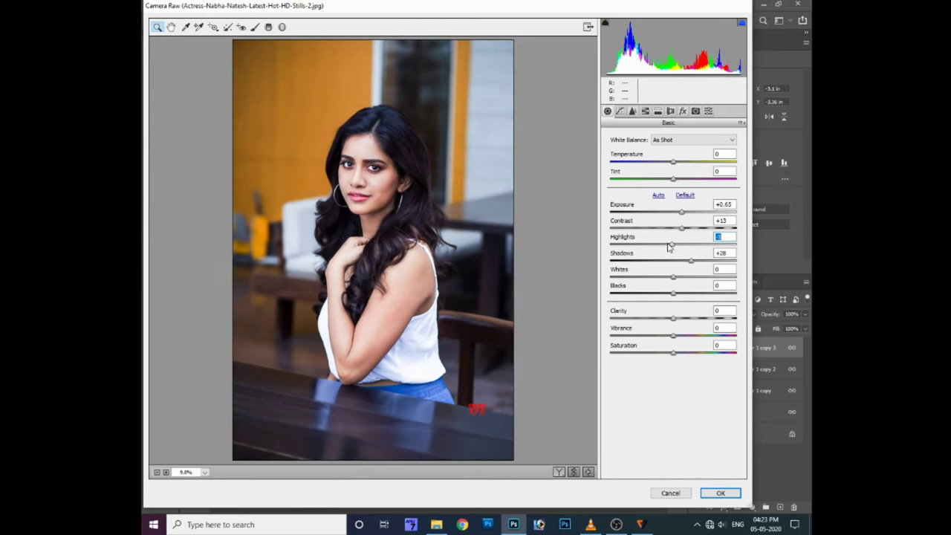
pyautogui.click(690, 261)
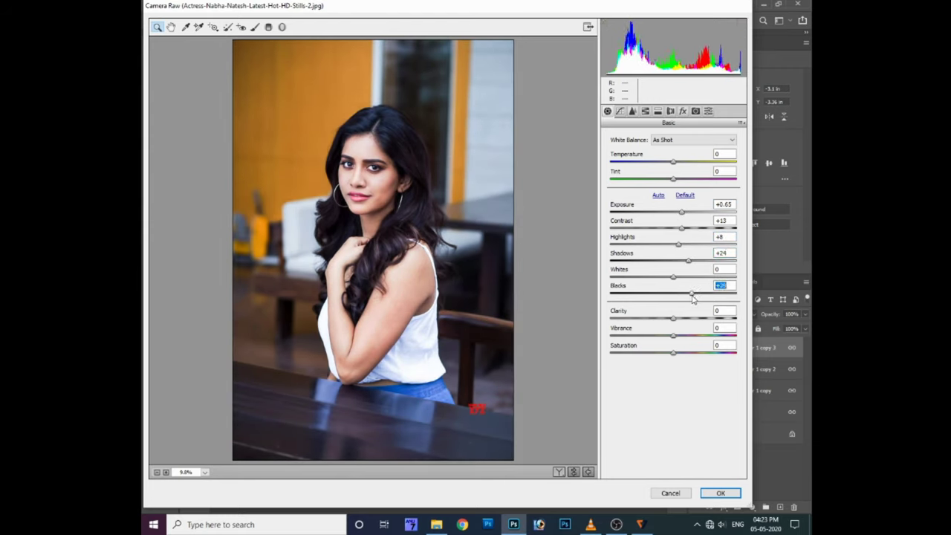
pyautogui.moveTo(667, 290); pyautogui.dragTo(733, 292)
pyautogui.moveTo(683, 212)
pyautogui.mouseDown()
pyautogui.moveTo(693, 246)
pyautogui.moveTo(664, 265)
pyautogui.mouseUp()
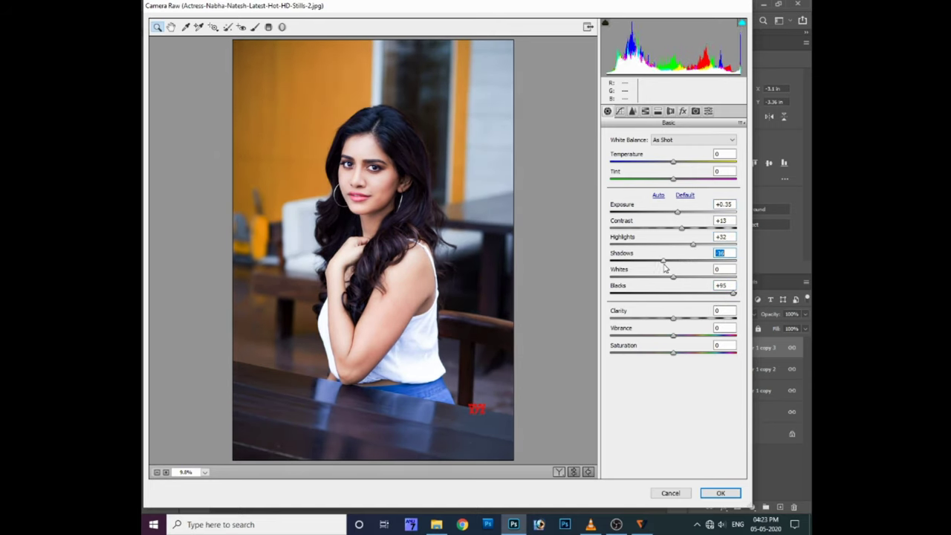
# Set Clarity +74, Highlights +35 and Vibrance +38, then apply the filter
pyautogui.moveTo(673, 318); pyautogui.dragTo(723, 318)
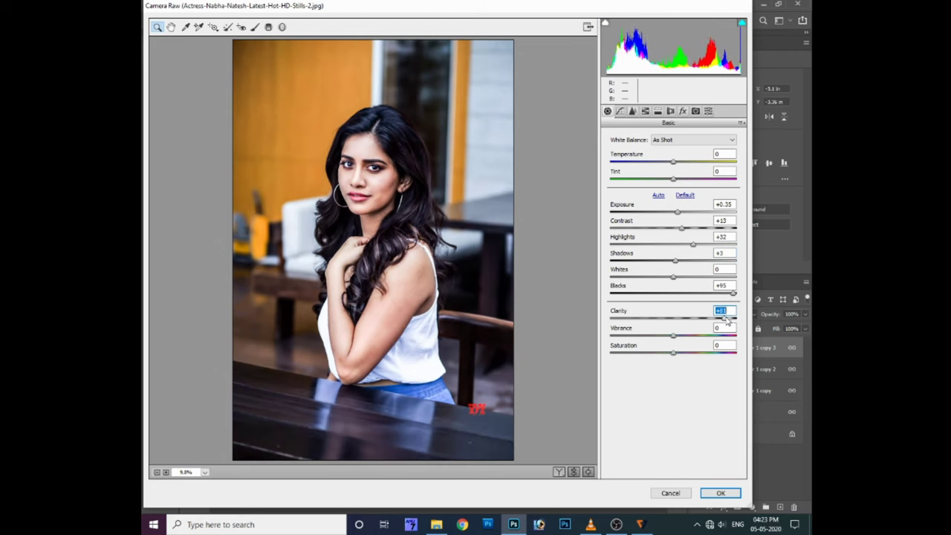
pyautogui.moveTo(693, 245); pyautogui.dragTo(695, 244)
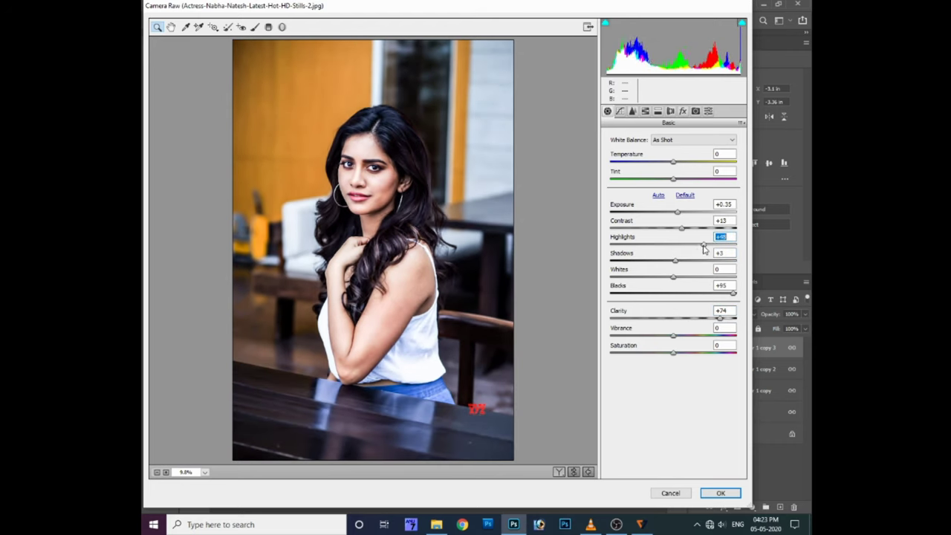
pyautogui.moveTo(673, 336)
pyautogui.mouseDown()
pyautogui.moveTo(698, 336)
pyautogui.moveTo(681, 354)
pyautogui.mouseUp()
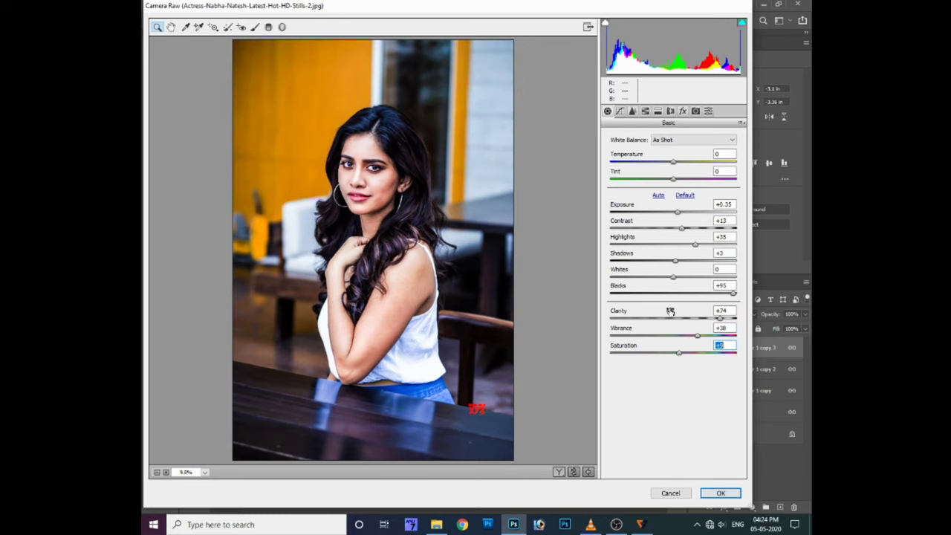
pyautogui.click(719, 494)
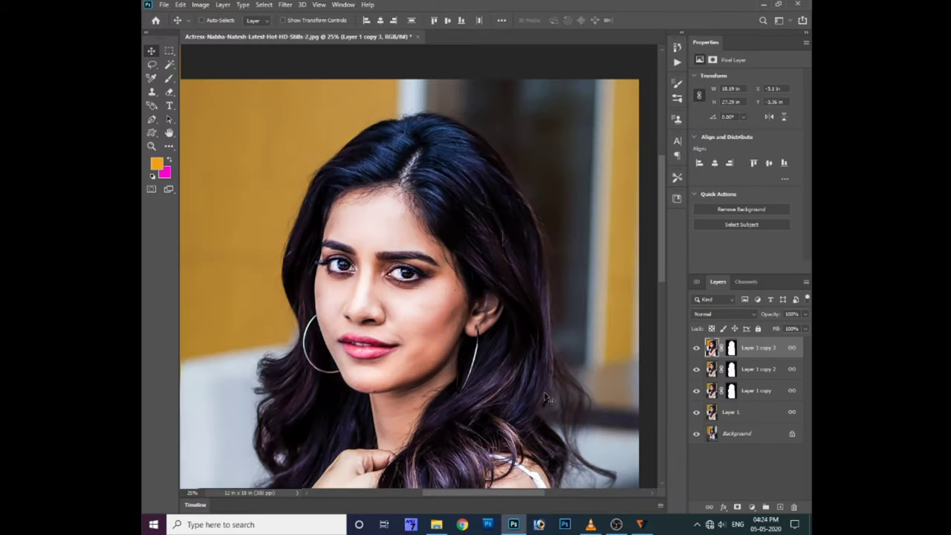
# Duplicate the portrait into Layer 1 copy 4 and apply Reduce Noise at Strength 1
pyautogui.hotkey('ctrl', '+')
pyautogui.scroll(-3, 406, 310)
pyautogui.scroll(-1, 407, 318)
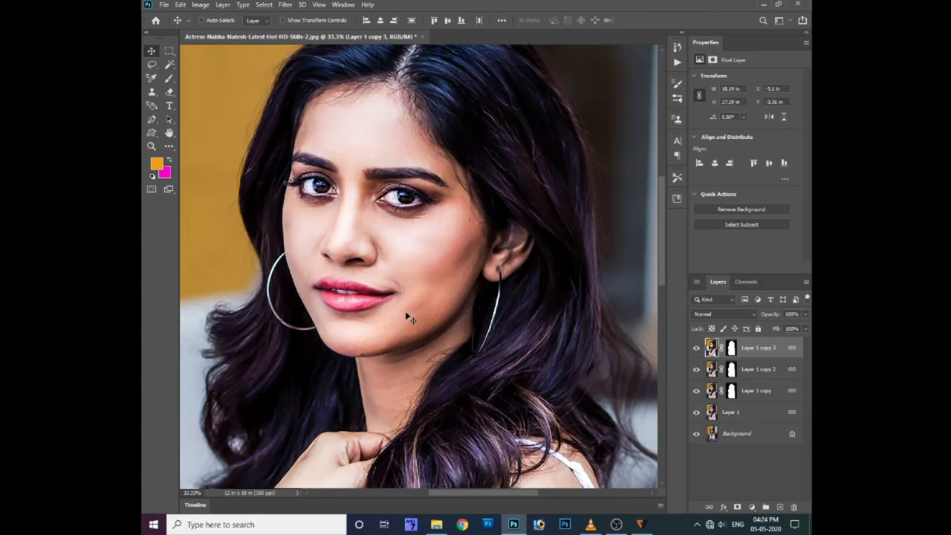
pyautogui.hotkey('ctrl', 'j')
pyautogui.click(285, 4)
pyautogui.moveTo(297, 182)
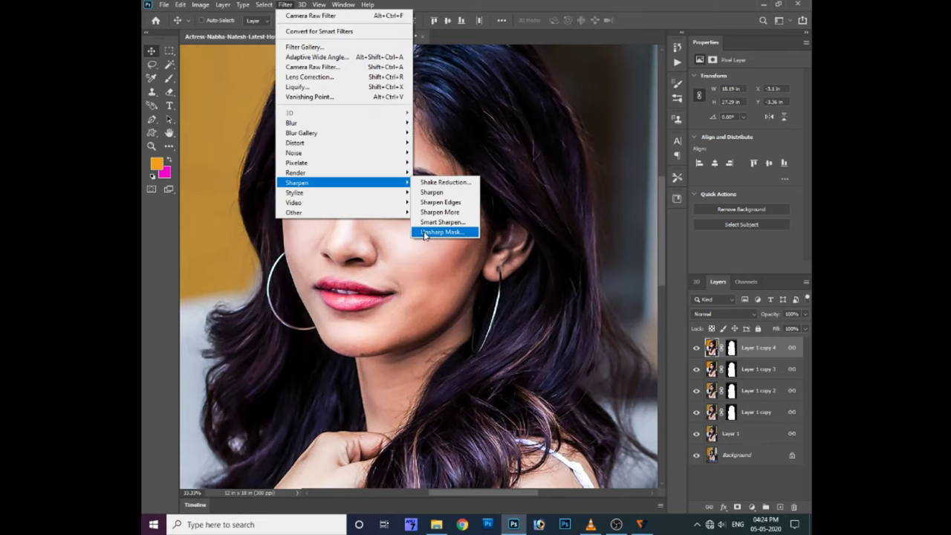
pyautogui.moveTo(294, 152)
pyautogui.click(442, 192)
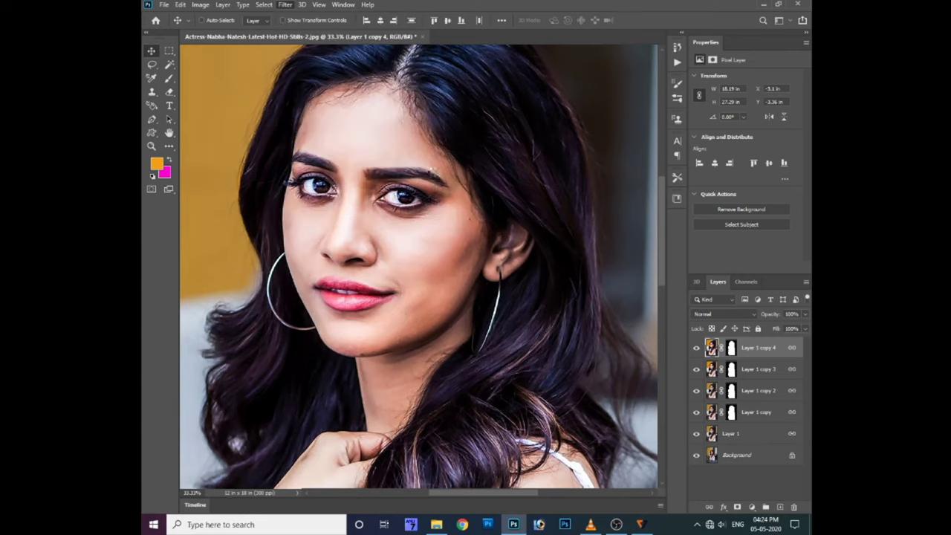
pyautogui.moveTo(612, 195); pyautogui.dragTo(553, 195)
pyautogui.click(602, 74)
# Sharpen the layer with Unsharp Mask: Amount 171%, Radius 5.5 px, Threshold 0
pyautogui.click(285, 5)
pyautogui.click(446, 215)
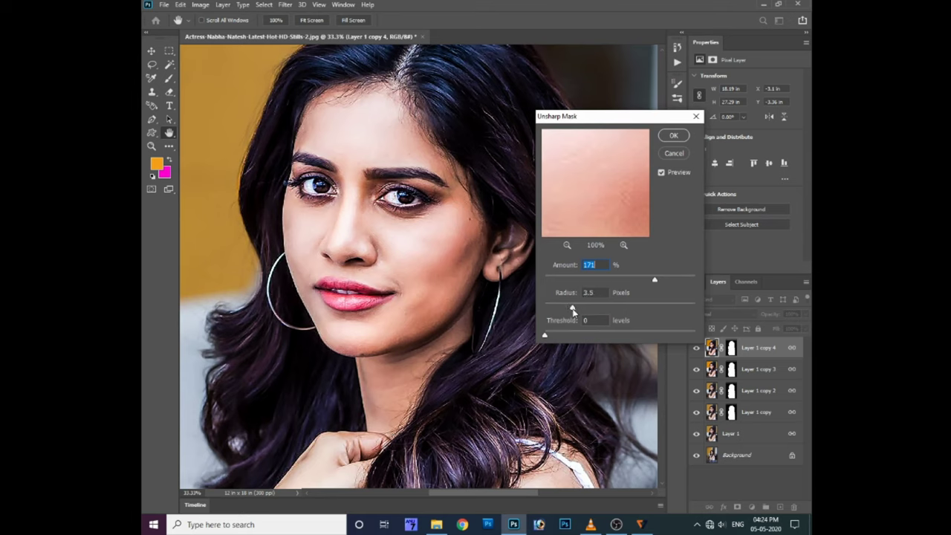
pyautogui.moveTo(579, 307); pyautogui.dragTo(586, 308)
pyautogui.moveTo(655, 279); pyautogui.dragTo(666, 281)
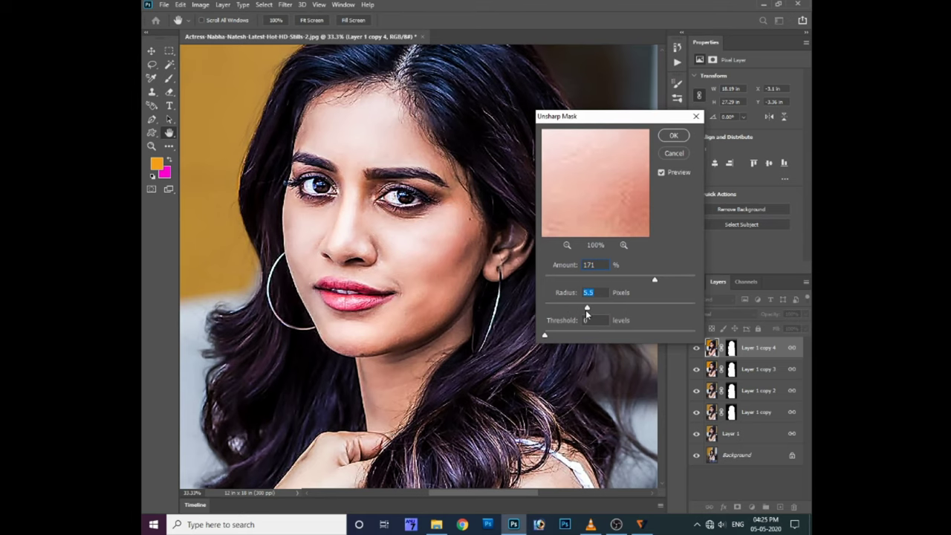
pyautogui.click(673, 135)
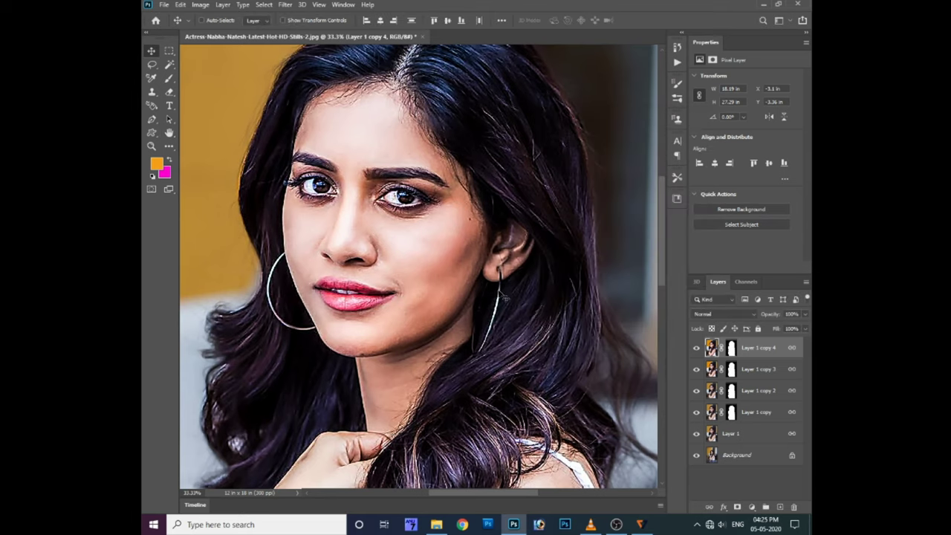
pyautogui.hotkey('ctrl', '+')
# Hide the lower layers and set the Smudge tool to size 70 at 37% strength
pyautogui.hotkey('ctrl', '+')
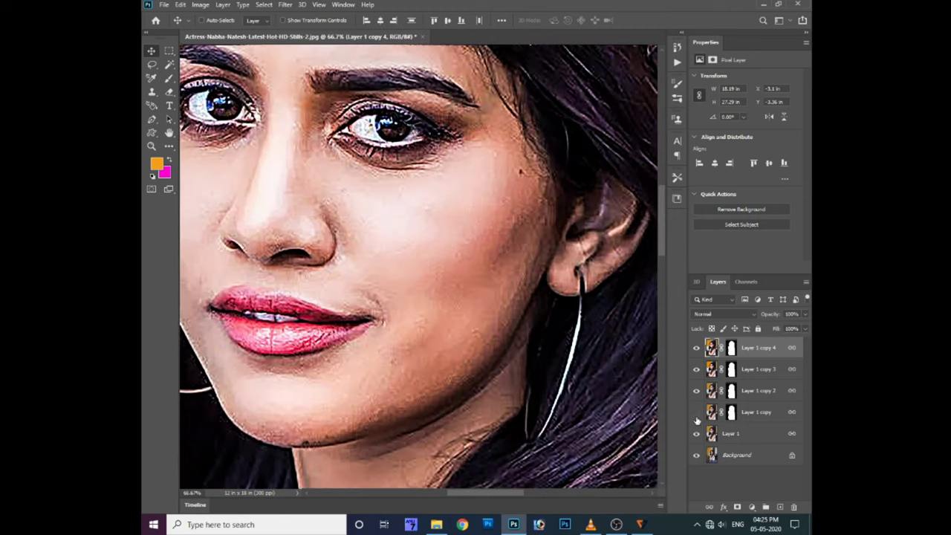
pyautogui.click(696, 347)
pyautogui.hotkey('ctrl', '+')
pyautogui.click(169, 146)
pyautogui.click(223, 351)
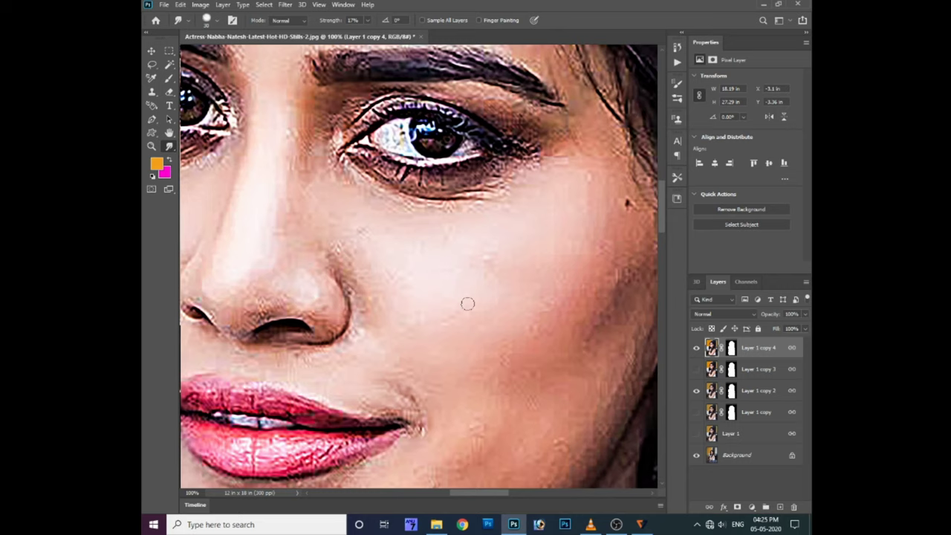
pyautogui.press(']')
pyautogui.press(']')
pyautogui.press(']')
pyautogui.click(362, 20)
pyautogui.moveTo(365, 35); pyautogui.dragTo(376, 35)
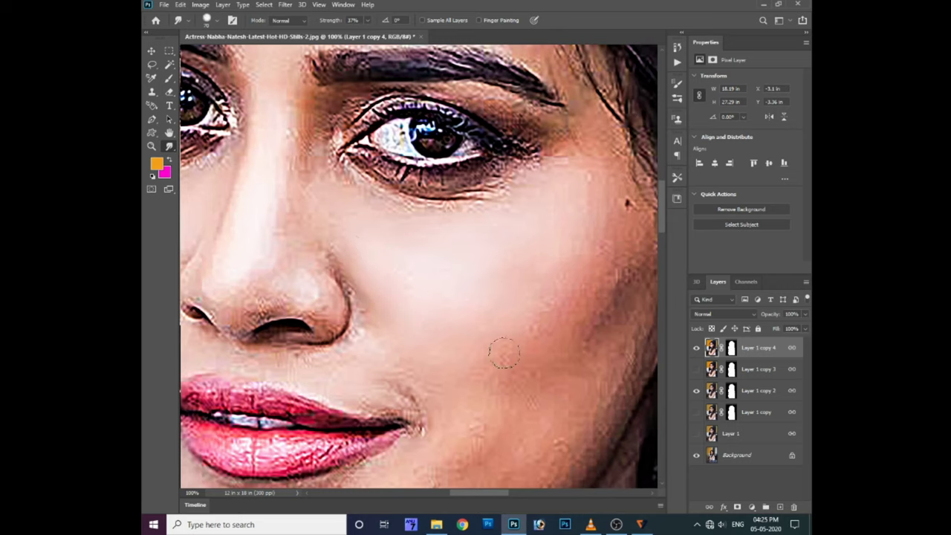
# Smudge the chin and jawline skin smooth, then lower smudge strength to 31%
pyautogui.scroll(-2, 465, 373)
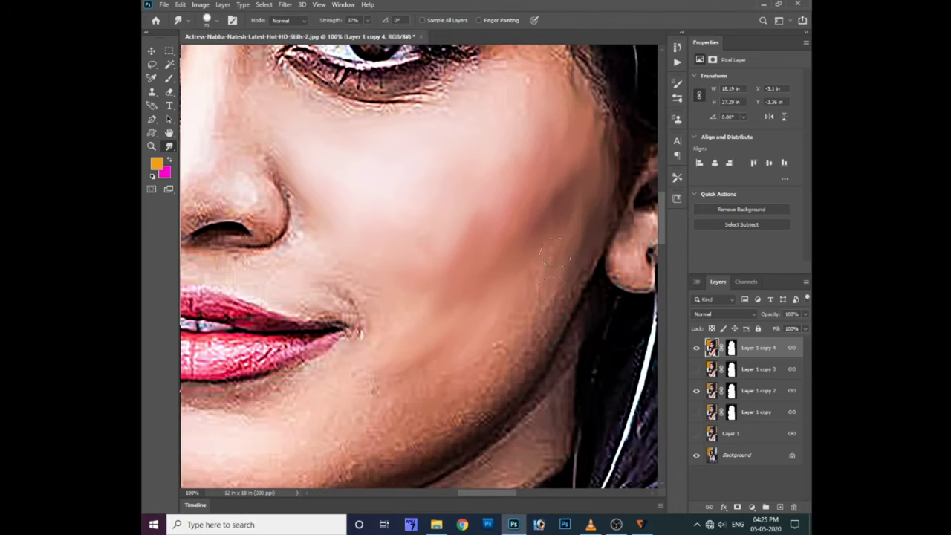
pyautogui.scroll(-2, 564, 255)
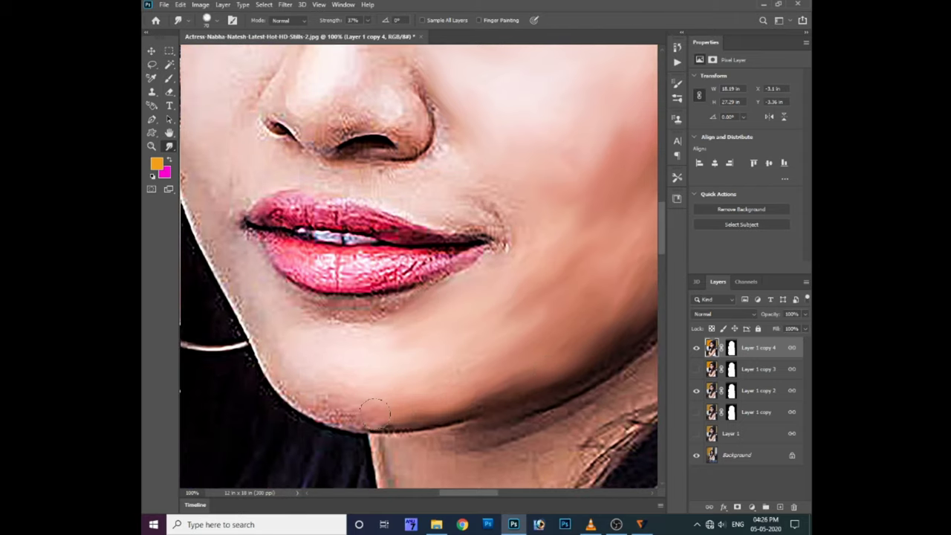
pyautogui.moveTo(277, 379); pyautogui.dragTo(345, 426)
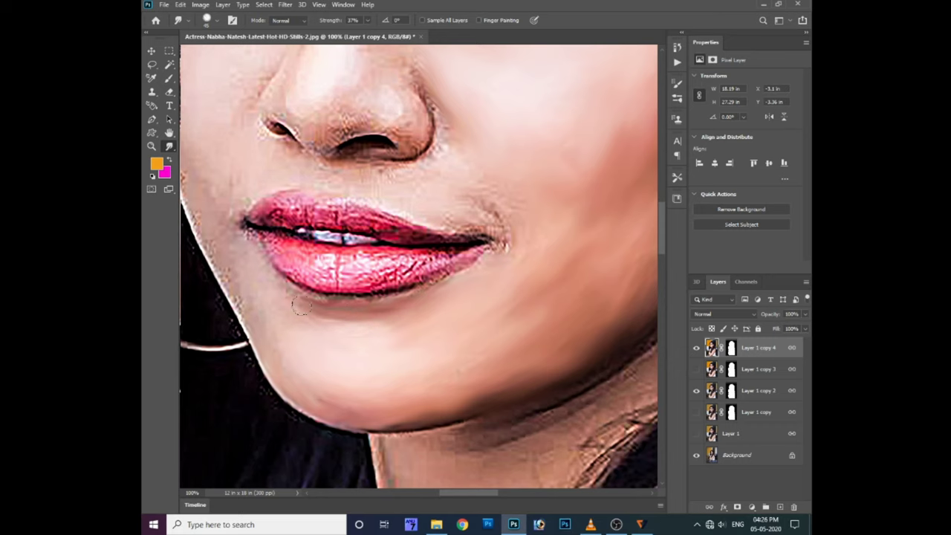
pyautogui.scroll(5, 445, 312)
pyautogui.scroll(1, 400, 252)
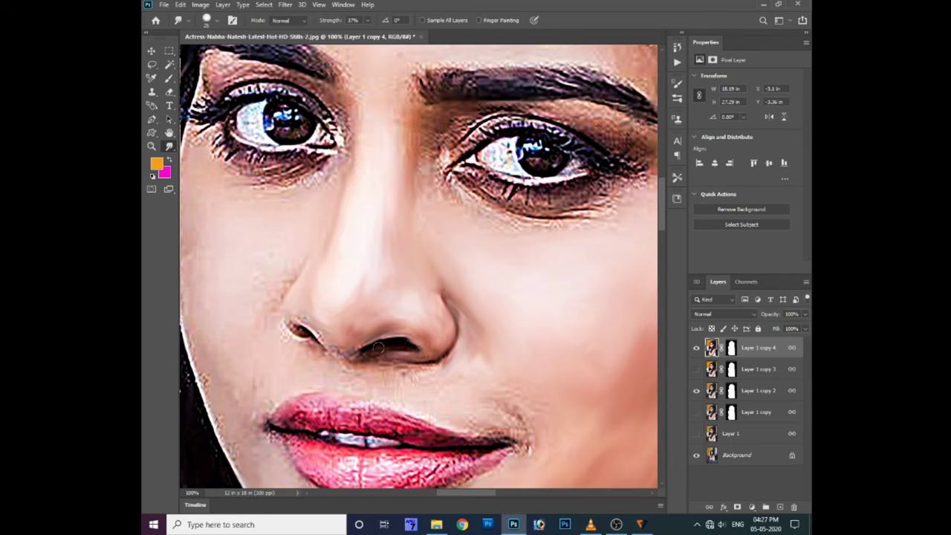
pyautogui.moveTo(367, 20); pyautogui.dragTo(360, 36)
pyautogui.click(417, 406)
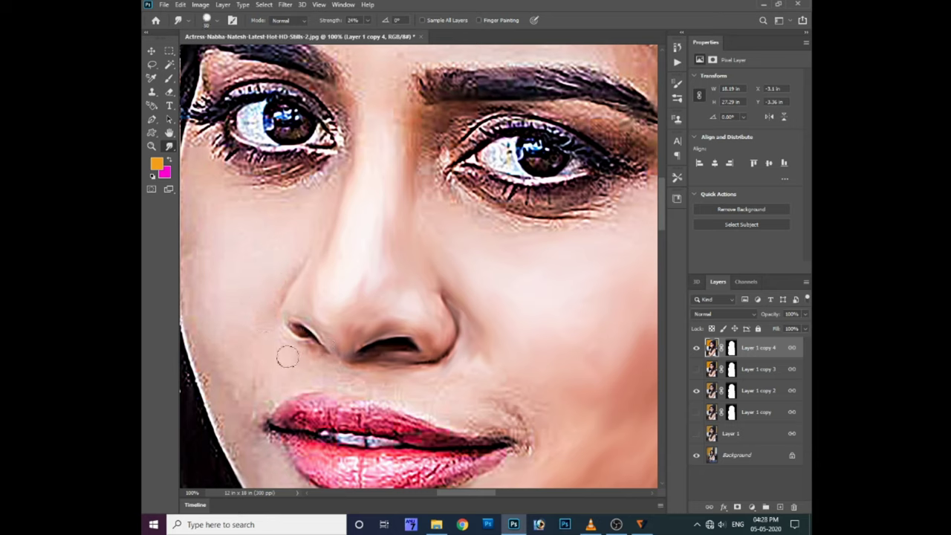
# Set the Smudge brush to size 20 at 34% strength
pyautogui.click(367, 20)
pyautogui.moveTo(370, 35); pyautogui.dragTo(376, 35)
pyautogui.scroll(-3, 311, 345)
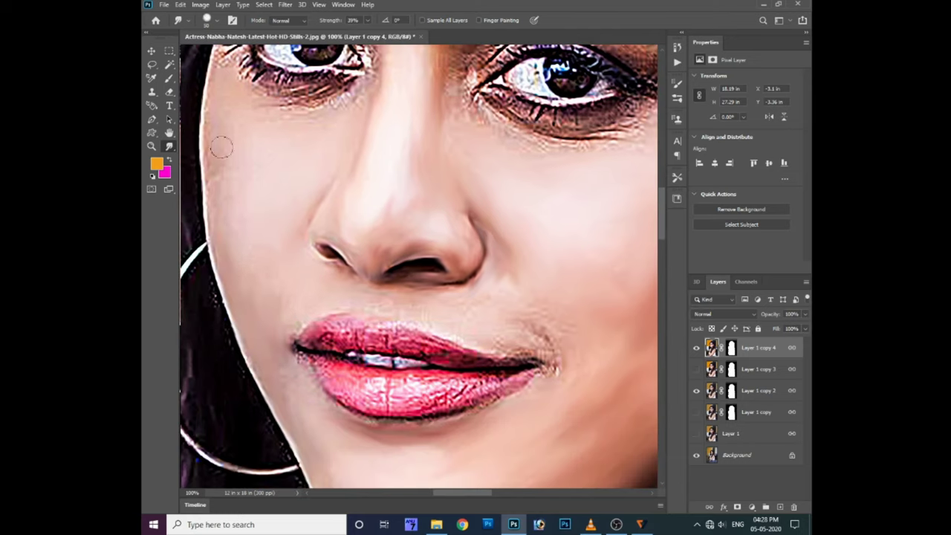
pyautogui.moveTo(252, 226); pyautogui.dragTo(374, 226)
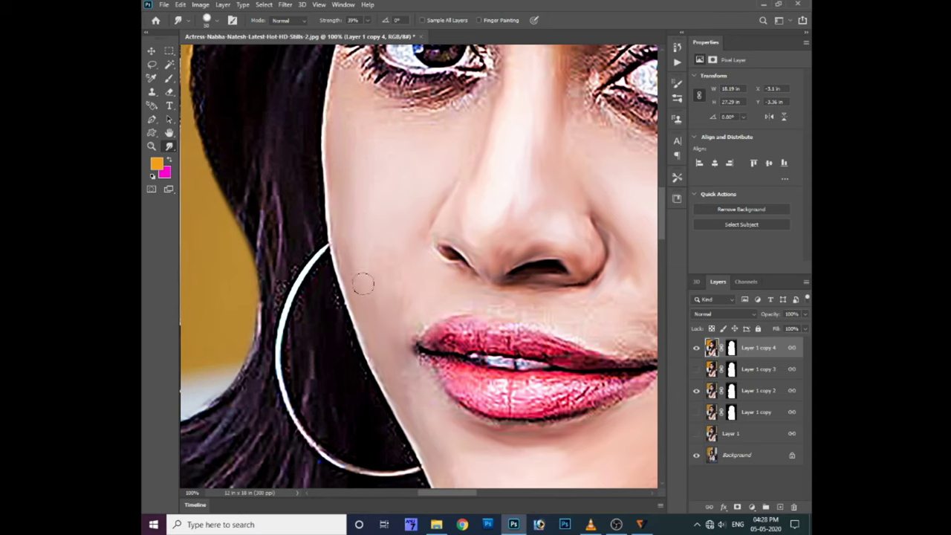
pyautogui.scroll(3, 375, 237)
pyautogui.scroll(3, 349, 200)
pyautogui.hscroll(3, 349, 200)
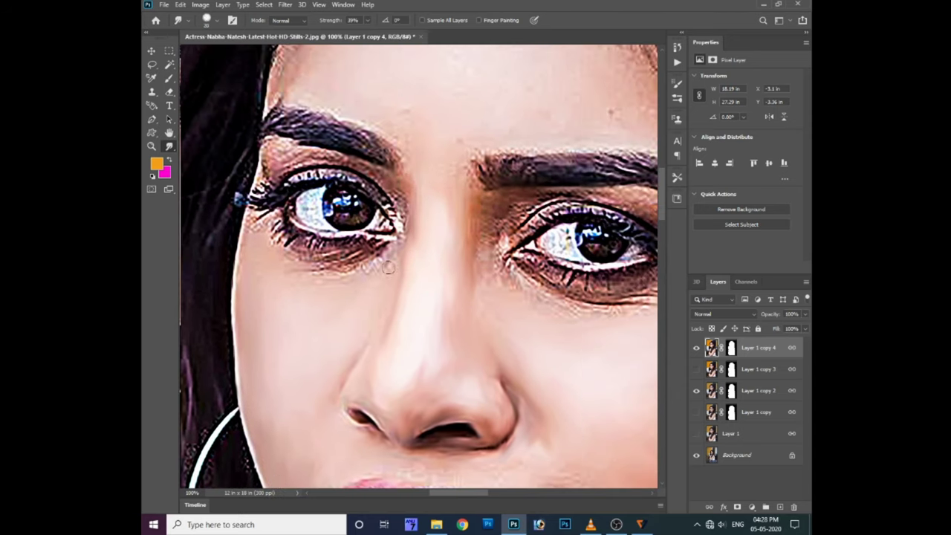
pyautogui.press(']')
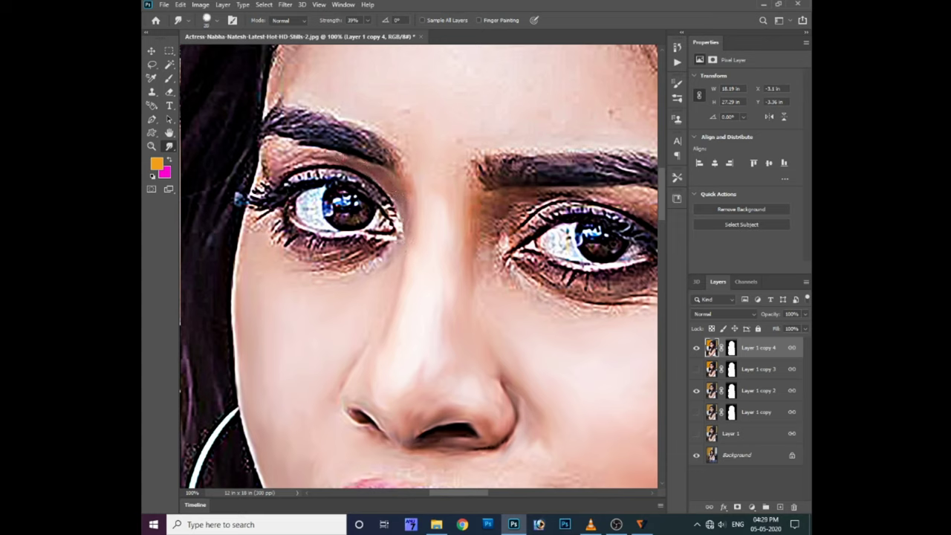
pyautogui.press('3')
pyautogui.press('4')
# Smooth the eyelid creases, corners and under-eye skin of both eyes
pyautogui.moveTo(288, 157); pyautogui.dragTo(303, 159)
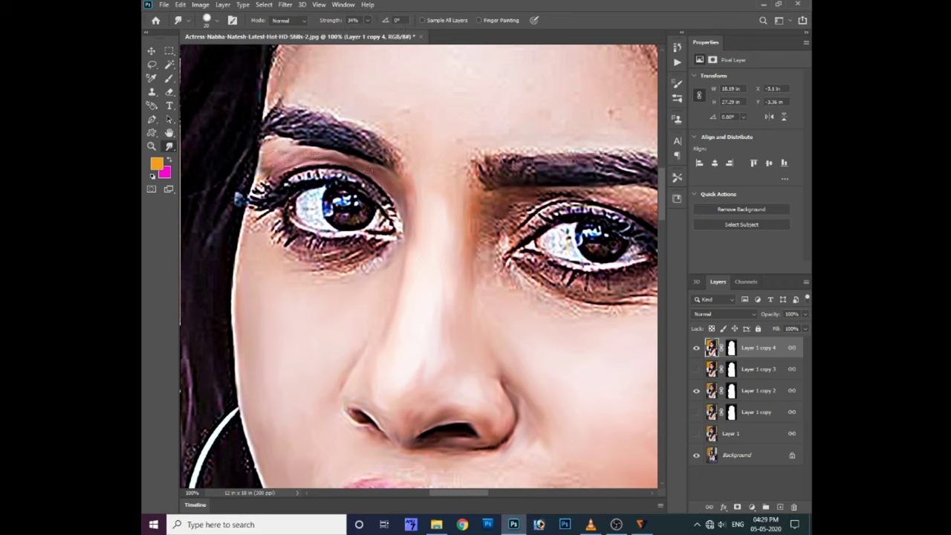
pyautogui.moveTo(384, 252); pyautogui.dragTo(289, 261)
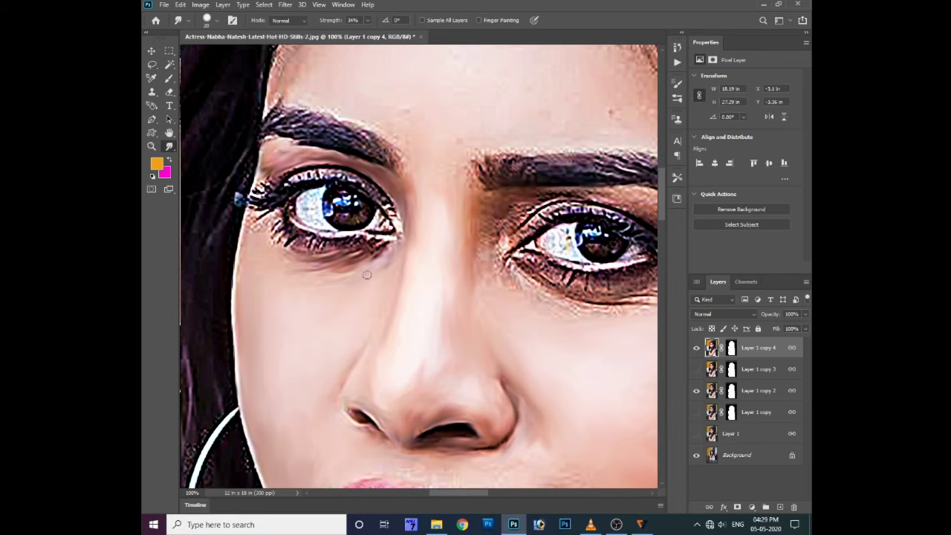
pyautogui.moveTo(524, 310); pyautogui.dragTo(424, 324)
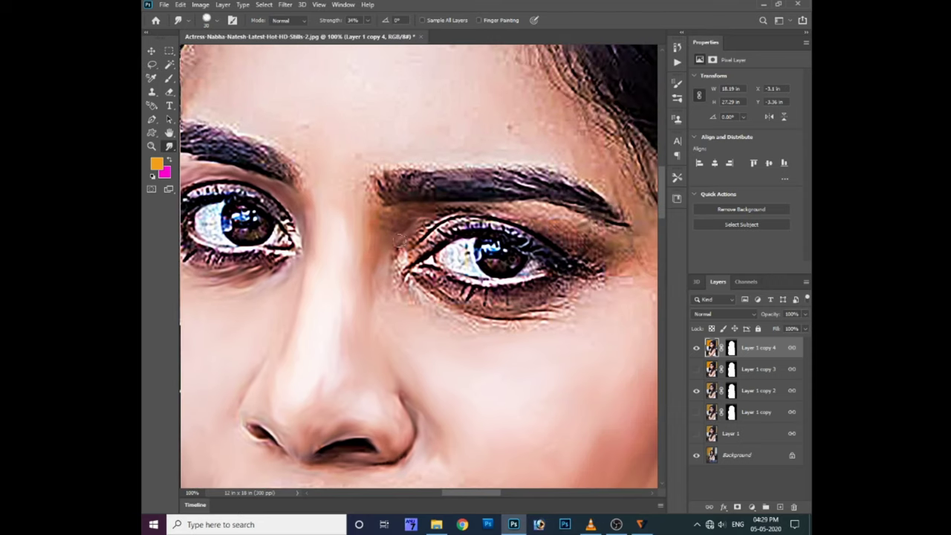
pyautogui.moveTo(411, 215)
pyautogui.mouseDown()
pyautogui.moveTo(505, 210)
pyautogui.moveTo(511, 220)
pyautogui.mouseUp()
pyautogui.moveTo(583, 233)
pyautogui.mouseDown()
pyautogui.moveTo(565, 239)
pyautogui.moveTo(613, 256)
pyautogui.moveTo(605, 253)
pyautogui.mouseUp()
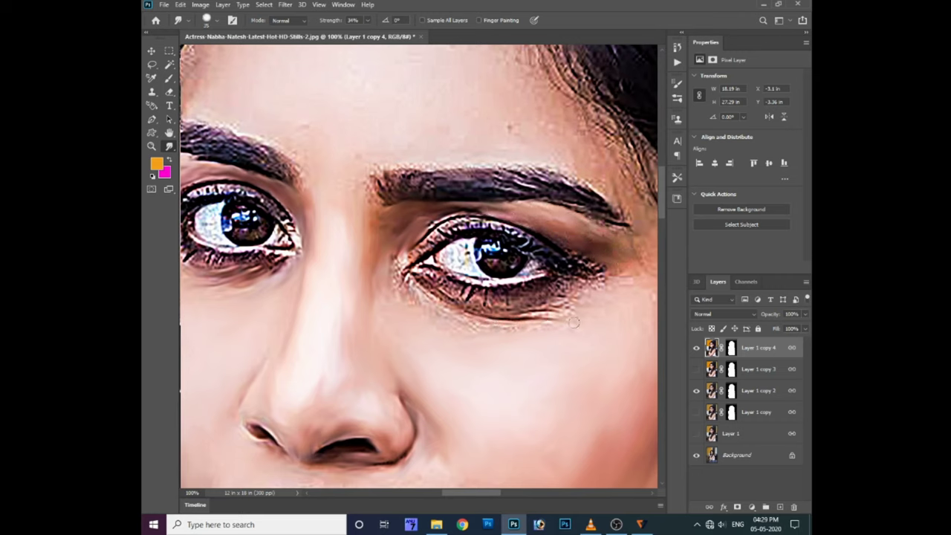
pyautogui.moveTo(568, 322); pyautogui.dragTo(405, 301)
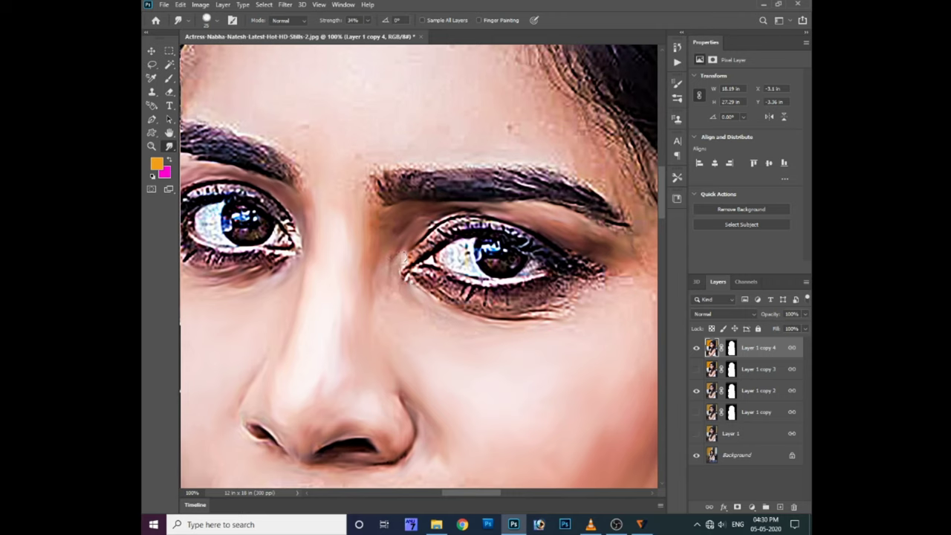
pyautogui.moveTo(401, 260)
pyautogui.mouseDown()
pyautogui.moveTo(430, 291)
pyautogui.moveTo(475, 306)
pyautogui.moveTo(565, 296)
pyautogui.moveTo(535, 316)
pyautogui.moveTo(583, 262)
pyautogui.moveTo(617, 274)
pyautogui.mouseUp()
# Soften the hairline above the right brow and along the left forehead
pyautogui.hscroll(3, 615, 290)
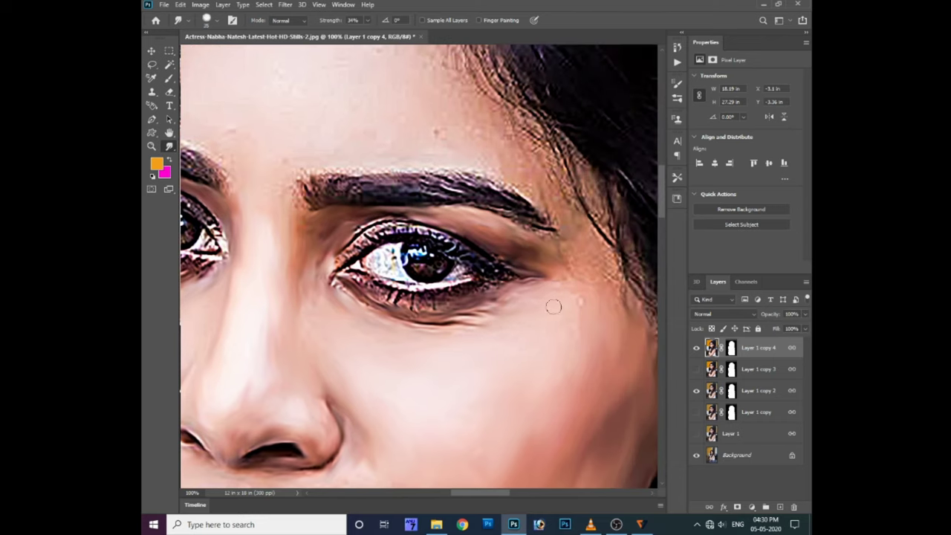
pyautogui.scroll(4, 367, 233)
pyautogui.hscroll(-2, 367, 232)
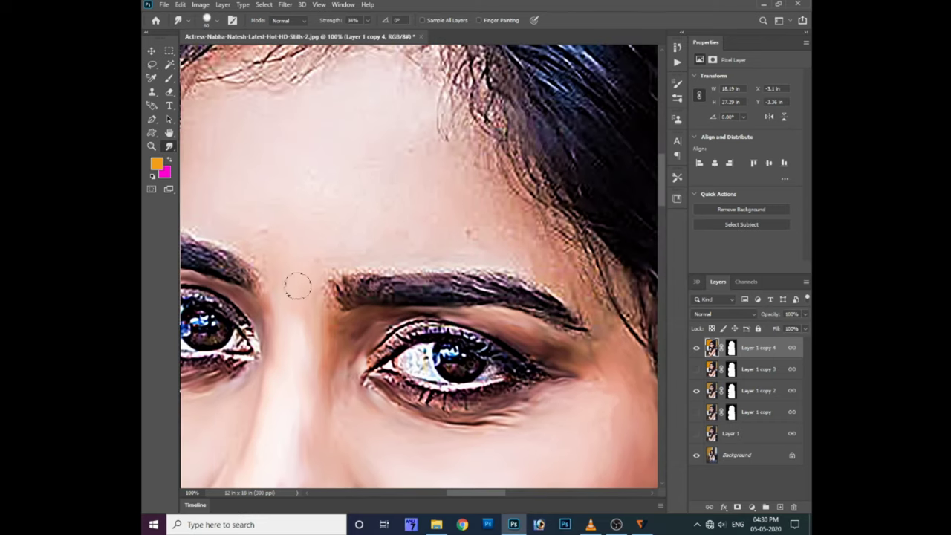
pyautogui.moveTo(475, 164); pyautogui.dragTo(587, 286)
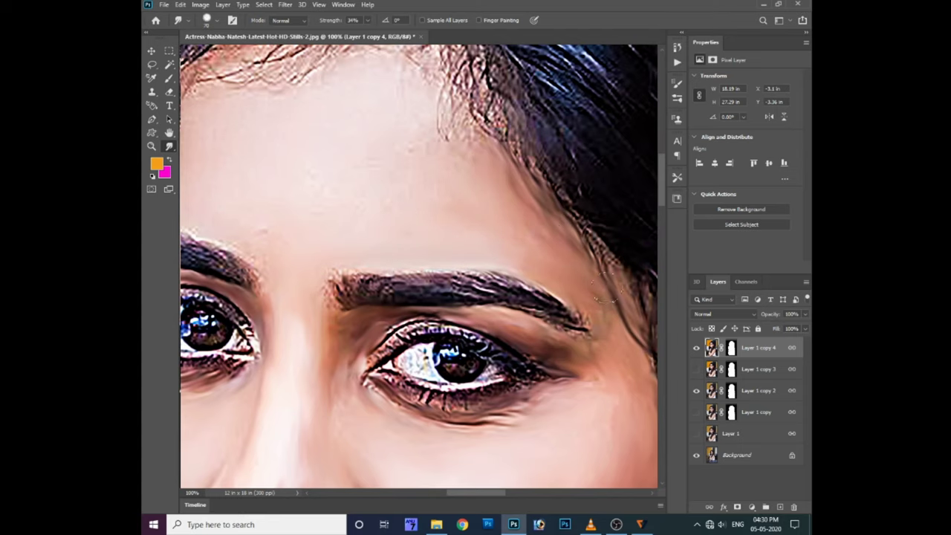
pyautogui.moveTo(588, 334); pyautogui.dragTo(530, 304)
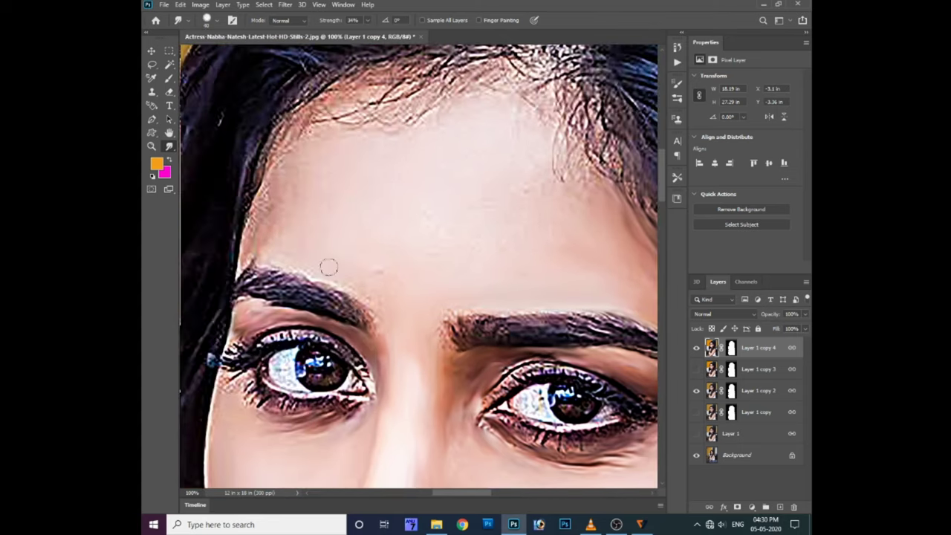
pyautogui.moveTo(257, 249)
pyautogui.mouseDown()
pyautogui.moveTo(263, 163)
pyautogui.moveTo(238, 256)
pyautogui.moveTo(275, 245)
pyautogui.mouseUp()
pyautogui.moveTo(283, 164)
pyautogui.mouseDown()
pyautogui.moveTo(318, 122)
pyautogui.moveTo(461, 74)
pyautogui.moveTo(320, 104)
pyautogui.moveTo(428, 123)
pyautogui.mouseUp()
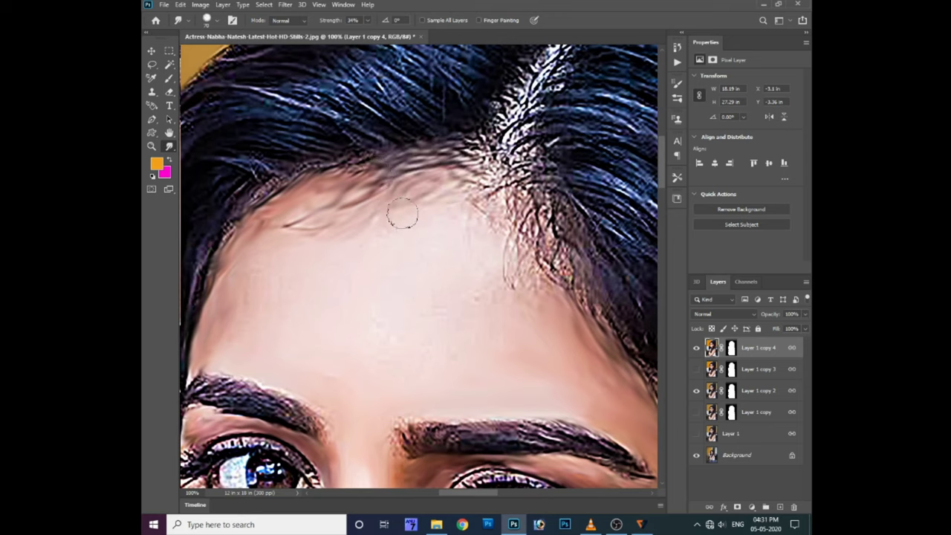
# Check the brush settings, then smudge the hairline above the forehead centre
pyautogui.rightClick(479, 296)
pyautogui.click(677, 83)
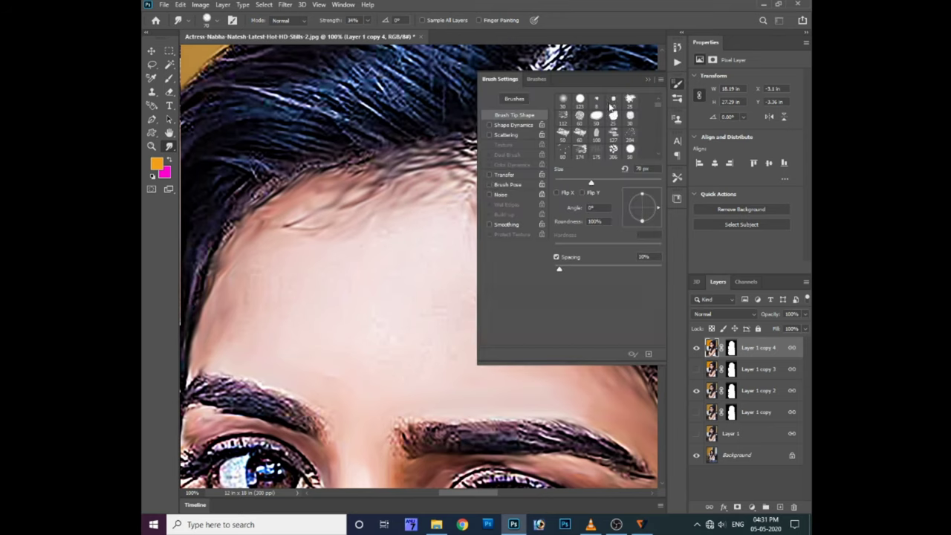
pyautogui.press('F5')
pyautogui.moveTo(520, 171)
pyautogui.mouseDown()
pyautogui.moveTo(535, 282)
pyautogui.moveTo(482, 281)
pyautogui.mouseUp()
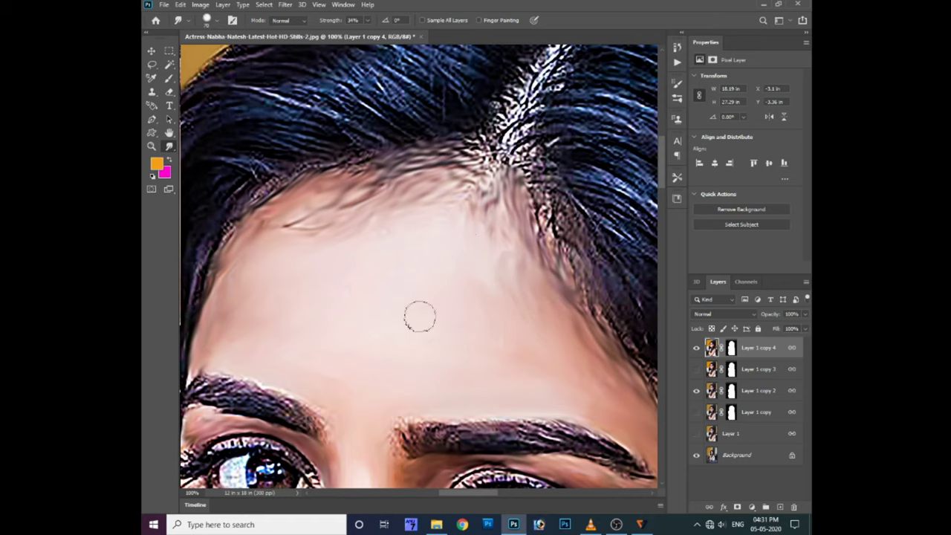
# Switch the smudge brush to the 1785 round tip at 15 px
pyautogui.scroll(-3, 475, 242)
pyautogui.rightClick(465, 278)
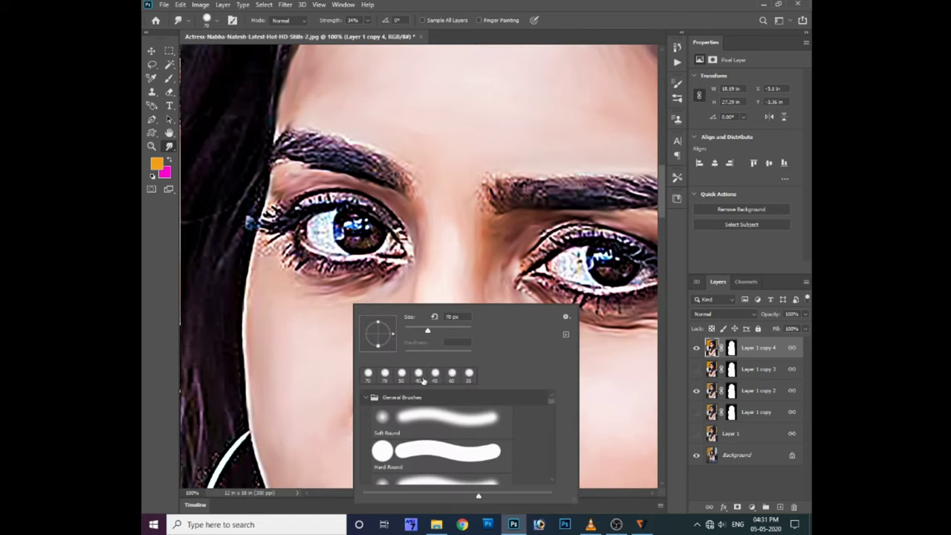
pyautogui.click(677, 83)
pyautogui.scroll(-5, 620, 134)
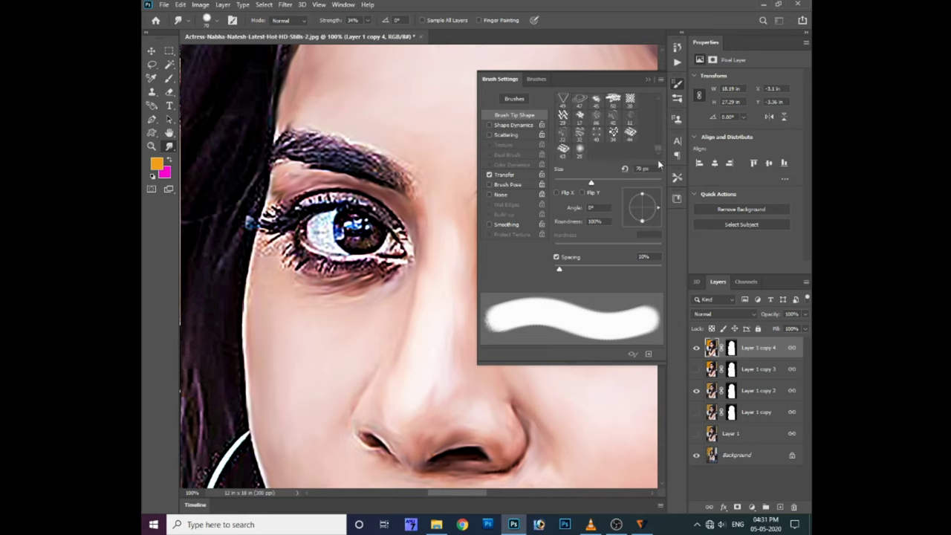
pyautogui.click(579, 150)
pyautogui.scroll(2, 584, 130)
pyautogui.scroll(2, 585, 130)
pyautogui.scroll(2, 585, 130)
pyautogui.scroll(2, 587, 131)
pyautogui.click(563, 124)
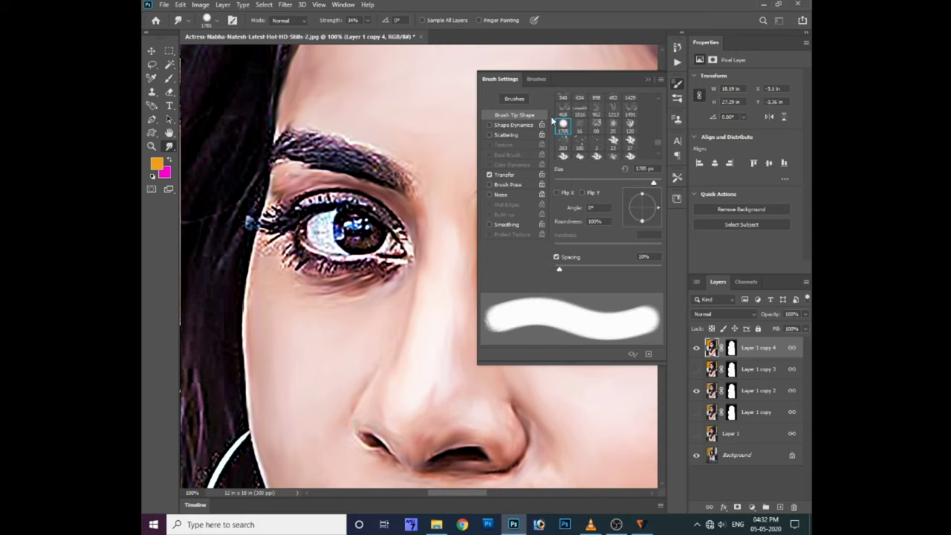
pyautogui.press('[')
pyautogui.press('[')
pyautogui.press('[')
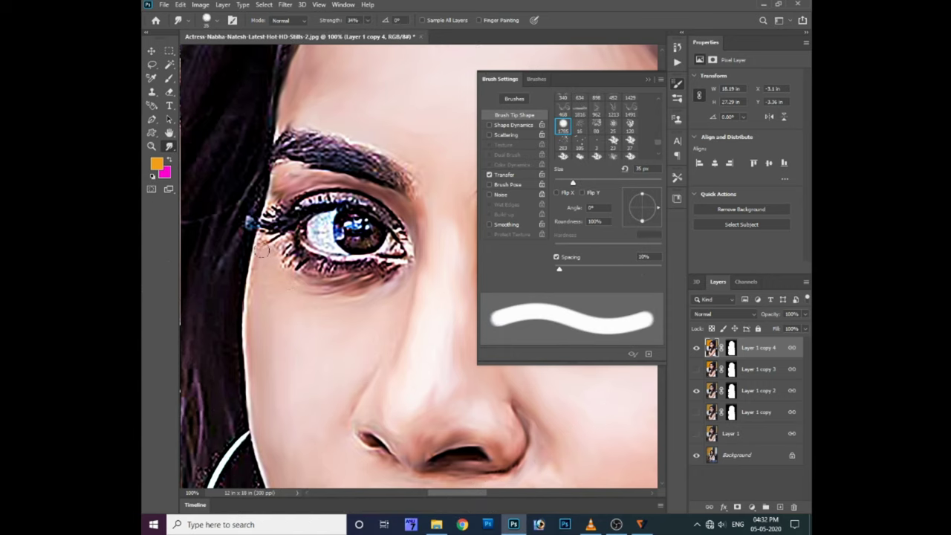
pyautogui.press('[')
pyautogui.press('[')
pyautogui.press('[')
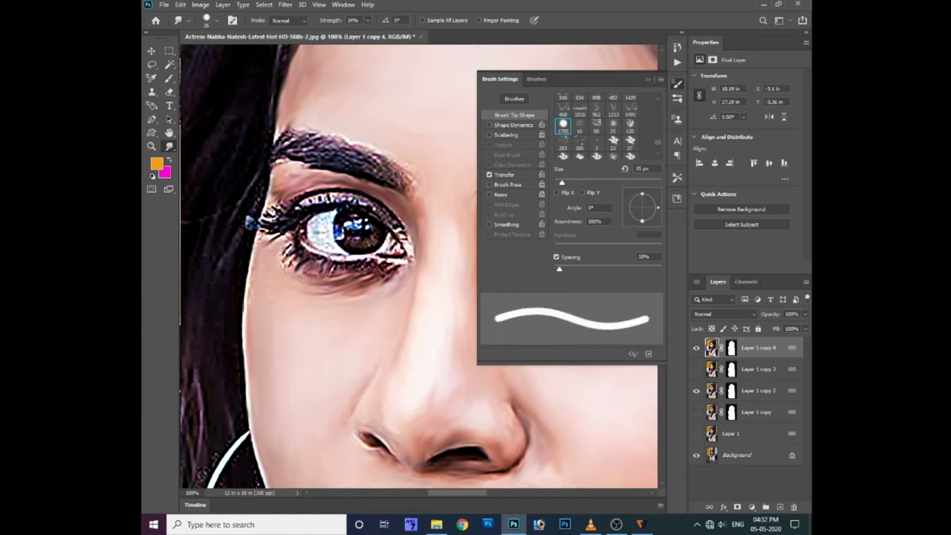
# Smear the left eye's lower-lid and outer-corner lashes into strokes, then enlarge the brush to 20 px
pyautogui.moveTo(386, 263); pyautogui.dragTo(292, 257)
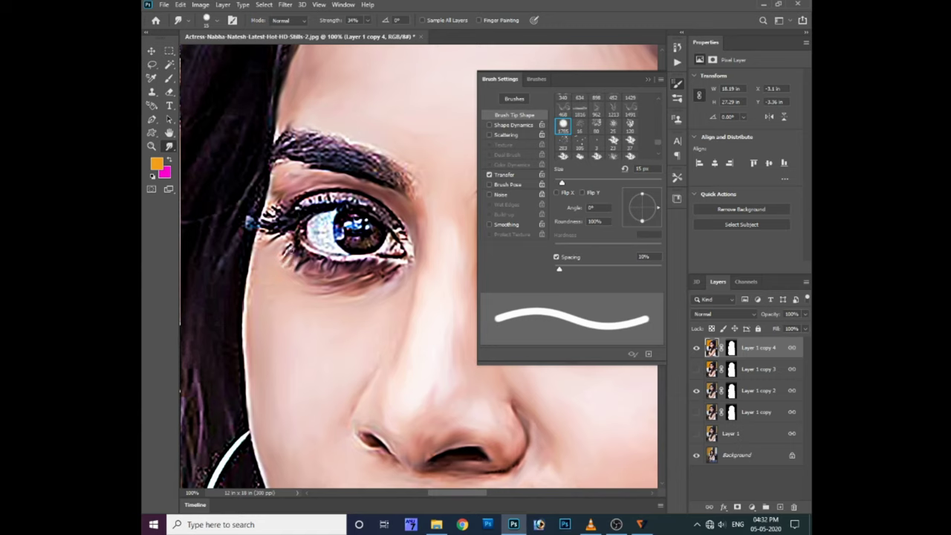
pyautogui.moveTo(268, 225)
pyautogui.mouseDown()
pyautogui.moveTo(242, 223)
pyautogui.moveTo(274, 217)
pyautogui.mouseUp()
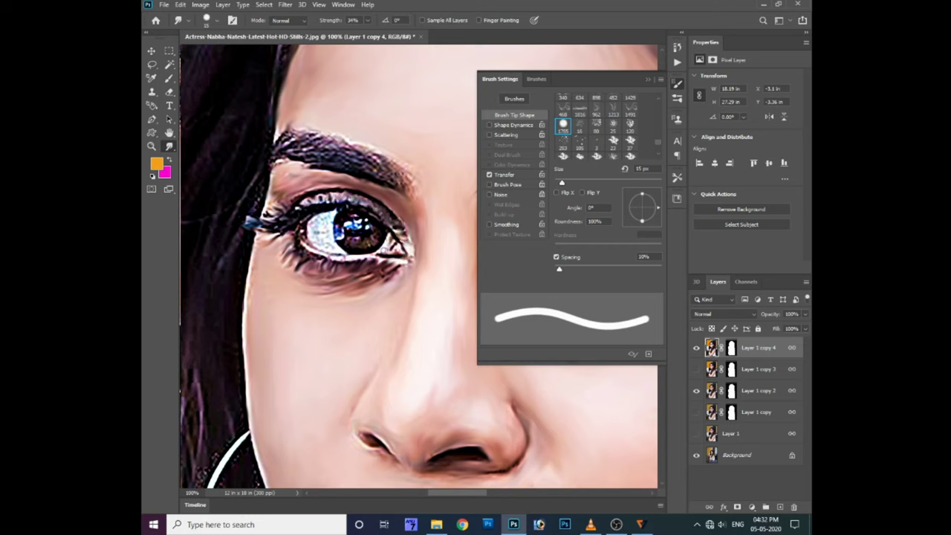
pyautogui.press(']')
# Smudge the iris highlights and the right eye's lower lash line, then enlarge the brush to 40 px
pyautogui.moveTo(343, 227)
pyautogui.mouseDown()
pyautogui.moveTo(357, 240)
pyautogui.moveTo(323, 240)
pyautogui.mouseUp()
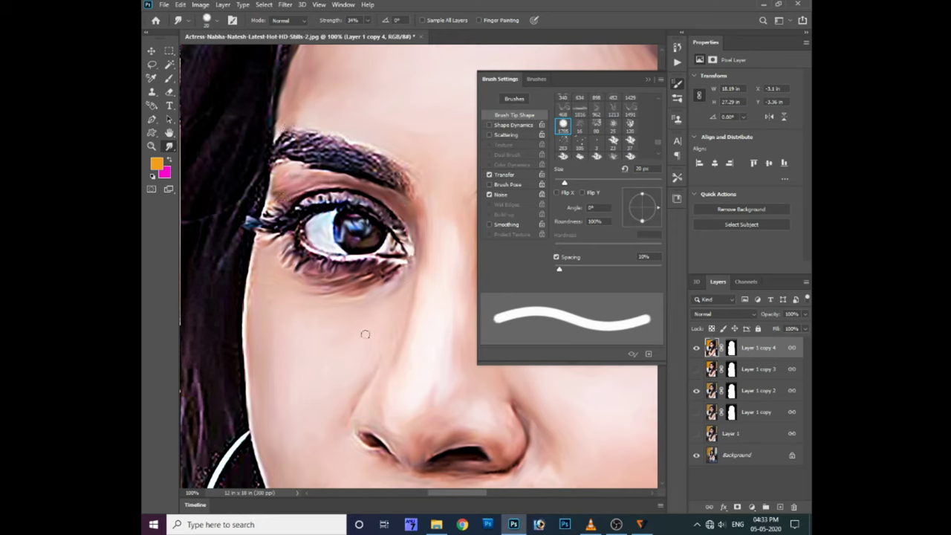
pyautogui.hscroll(5, 318, 293)
pyautogui.press('[')
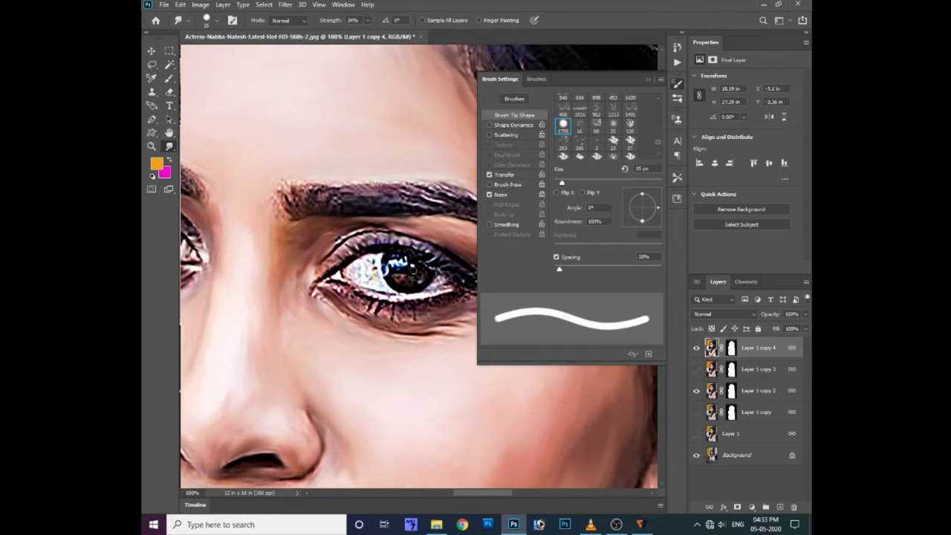
pyautogui.moveTo(440, 257); pyautogui.dragTo(394, 277)
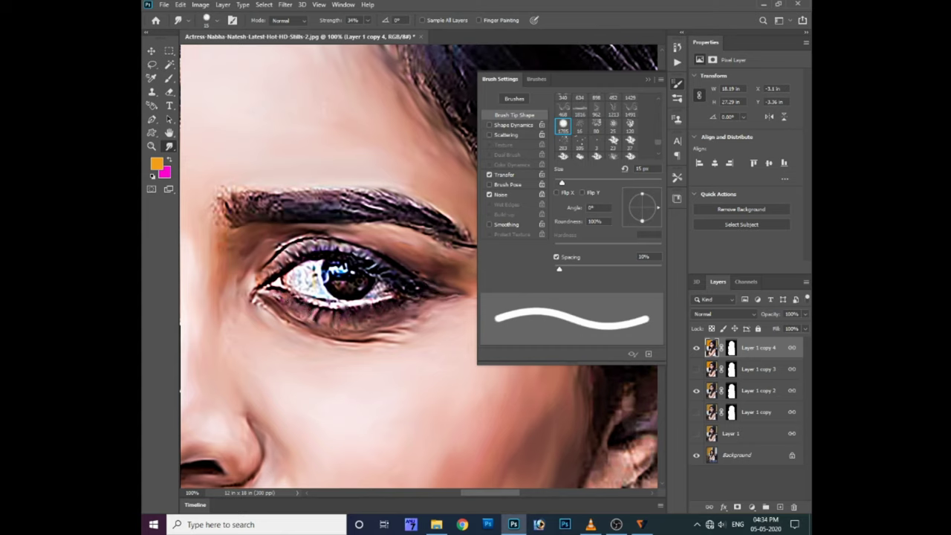
pyautogui.moveTo(296, 293)
pyautogui.mouseDown()
pyautogui.moveTo(368, 301)
pyautogui.moveTo(351, 285)
pyautogui.moveTo(295, 280)
pyautogui.mouseUp()
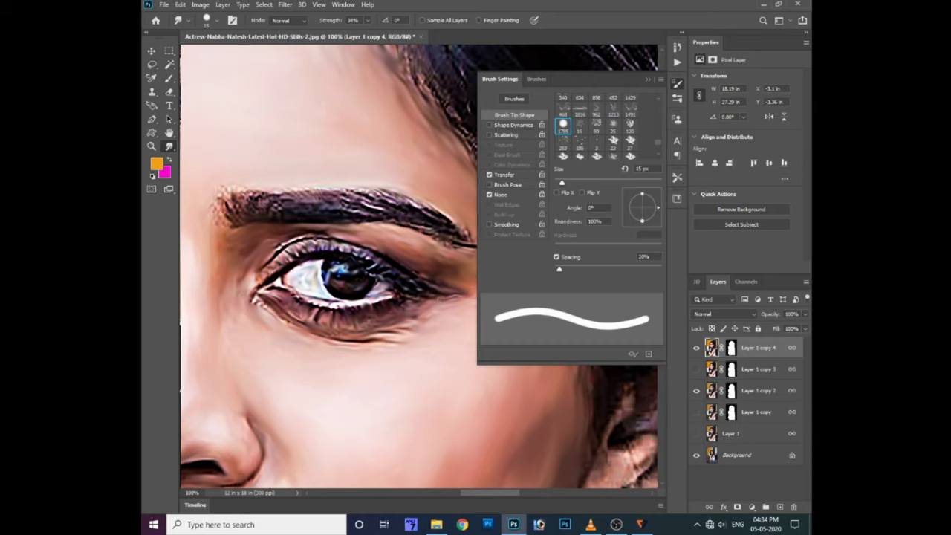
pyautogui.scroll(-1, 393, 333)
pyautogui.scroll(-4, 404, 332)
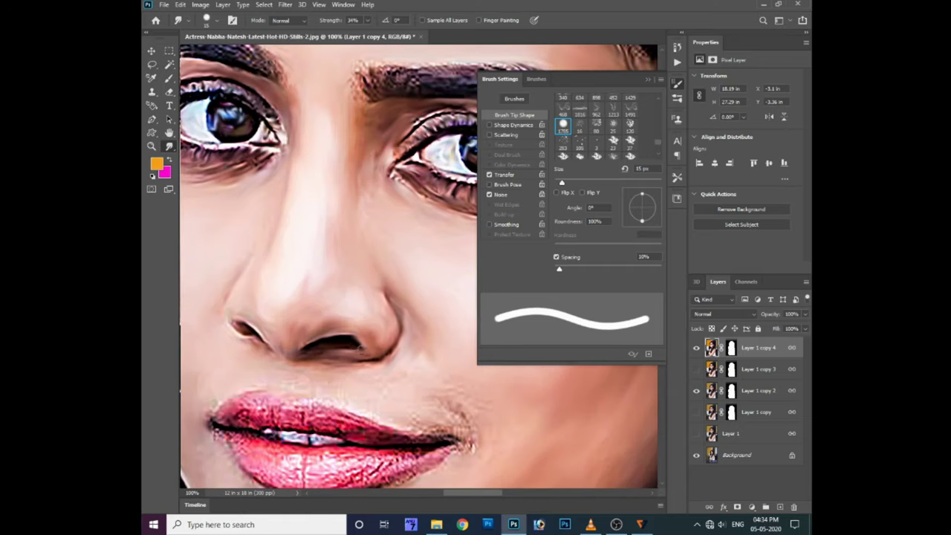
pyautogui.press(']')
pyautogui.press(']')
pyautogui.press(']')
pyautogui.scroll(-3, 350, 308)
# Lower smudge strength to 21% and brush size to 25 px
pyautogui.moveTo(365, 33); pyautogui.dragTo(356, 33)
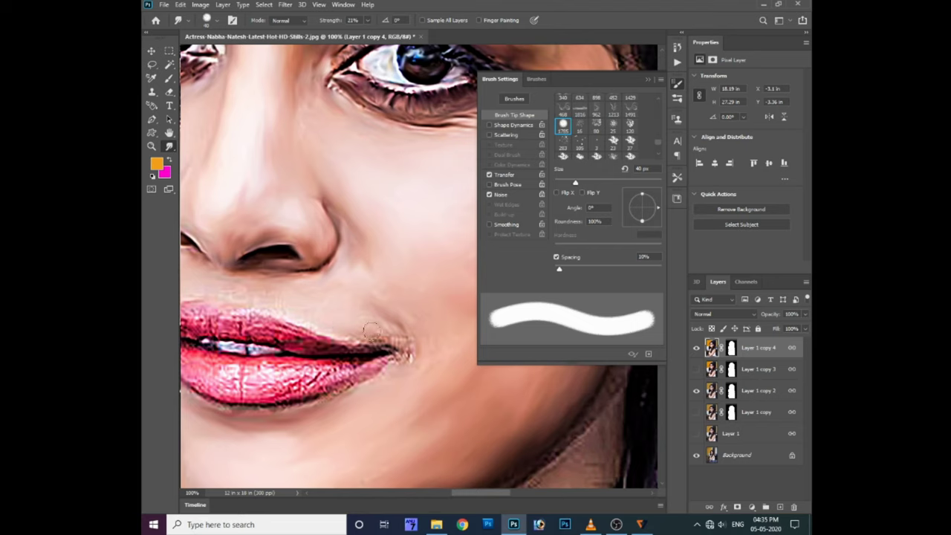
pyautogui.scroll(-1, 332, 286)
pyautogui.hscroll(-1, 333, 284)
pyautogui.scroll(1, 332, 284)
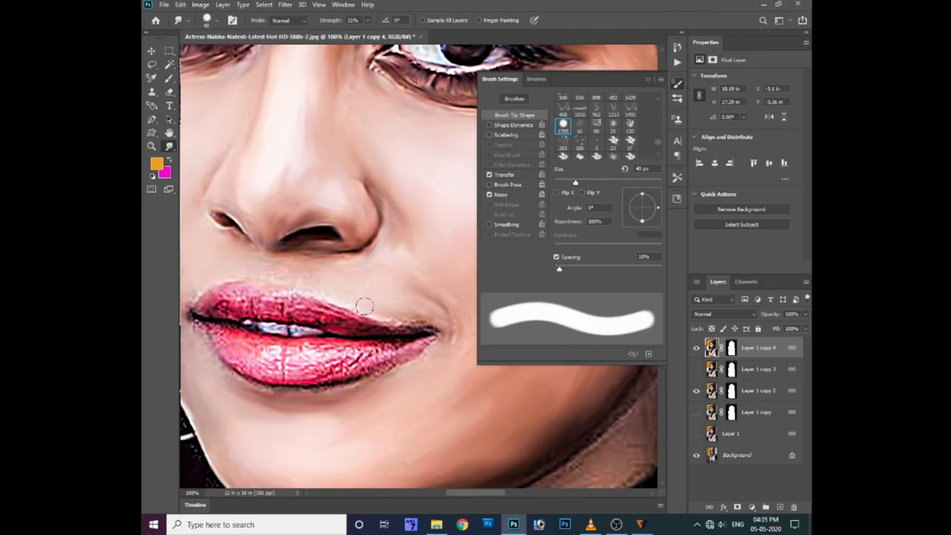
pyautogui.hscroll(-1, 312, 282)
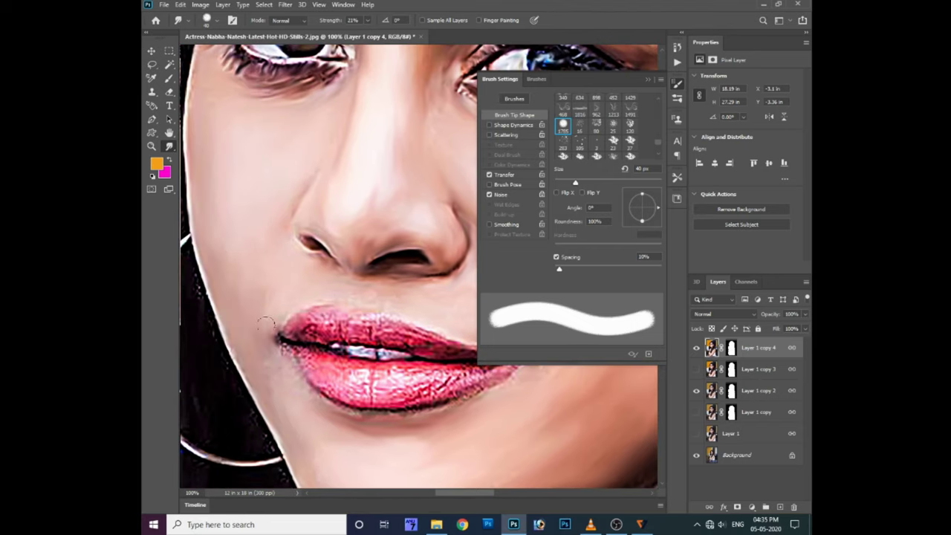
pyautogui.scroll(-1, 433, 317)
pyautogui.scroll(-2, 287, 404)
pyautogui.hscroll(1, 291, 336)
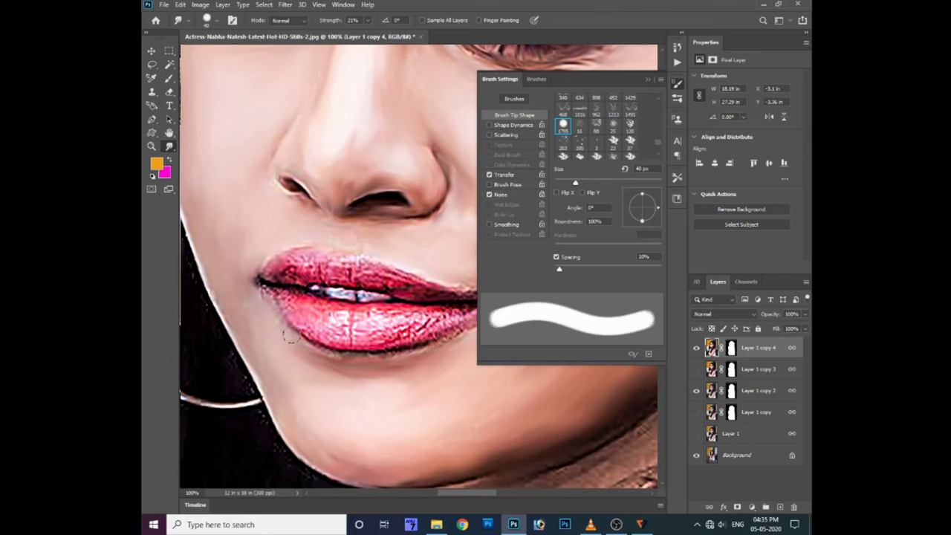
pyautogui.press('[')
pyautogui.press('[')
pyautogui.press('[')
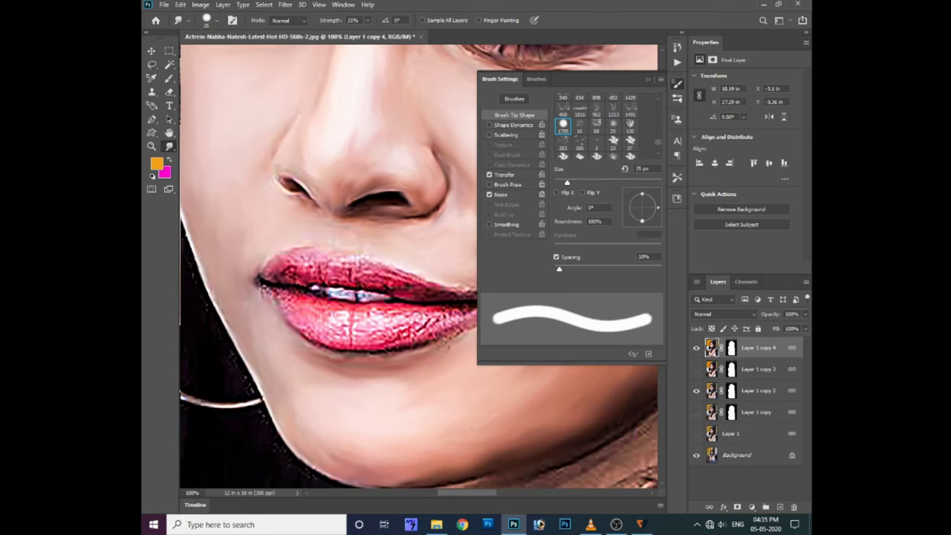
pyautogui.scroll(1, 446, 346)
pyautogui.hscroll(2, 422, 360)
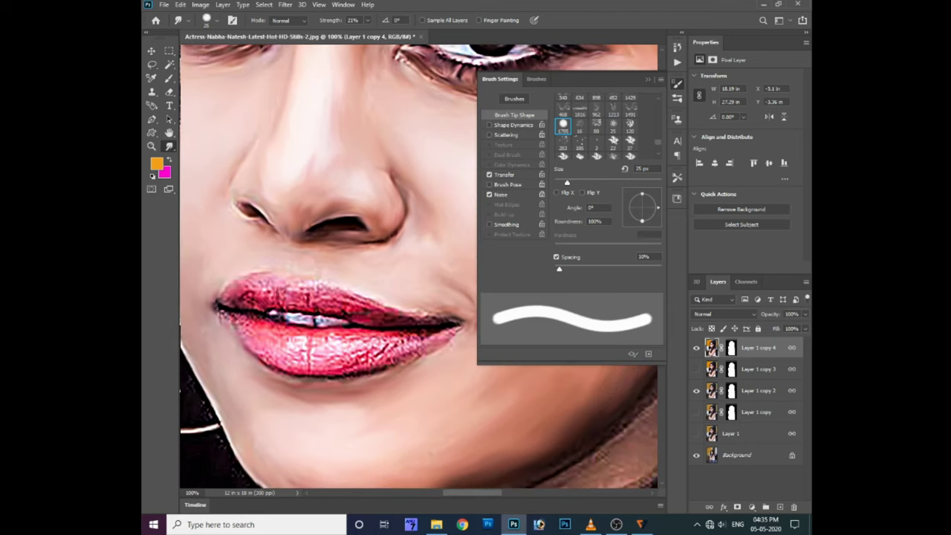
# Smooth the upper lip outline's centre and edges and the lower-left lip corner
pyautogui.moveTo(294, 305); pyautogui.dragTo(317, 284)
pyautogui.moveTo(368, 301)
pyautogui.mouseDown()
pyautogui.moveTo(342, 311)
pyautogui.moveTo(388, 316)
pyautogui.mouseUp()
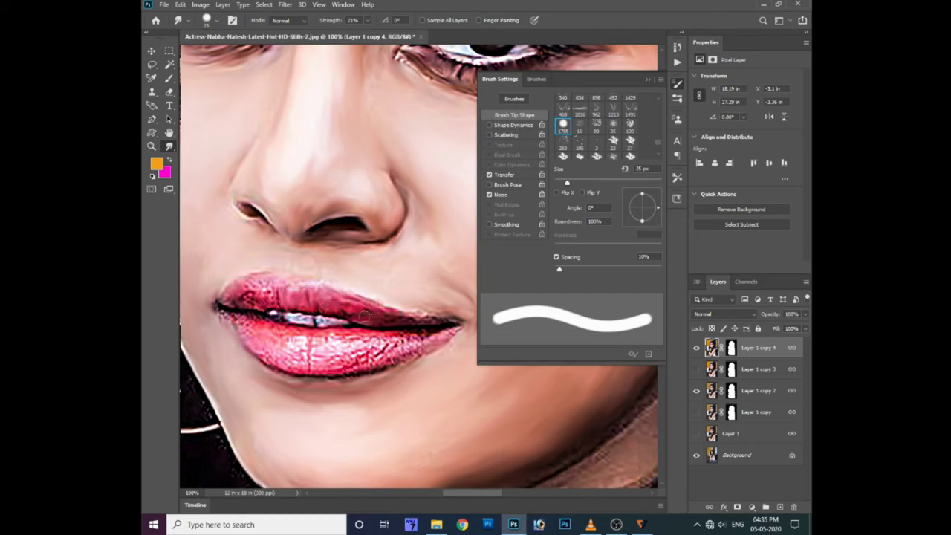
pyautogui.moveTo(272, 295); pyautogui.dragTo(256, 292)
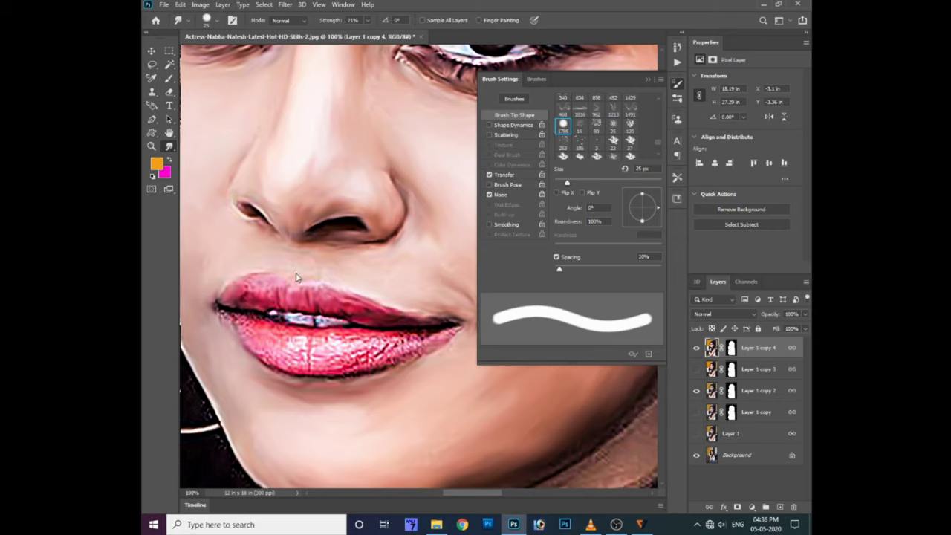
pyautogui.moveTo(295, 277); pyautogui.dragTo(348, 262)
pyautogui.moveTo(277, 301); pyautogui.dragTo(299, 296)
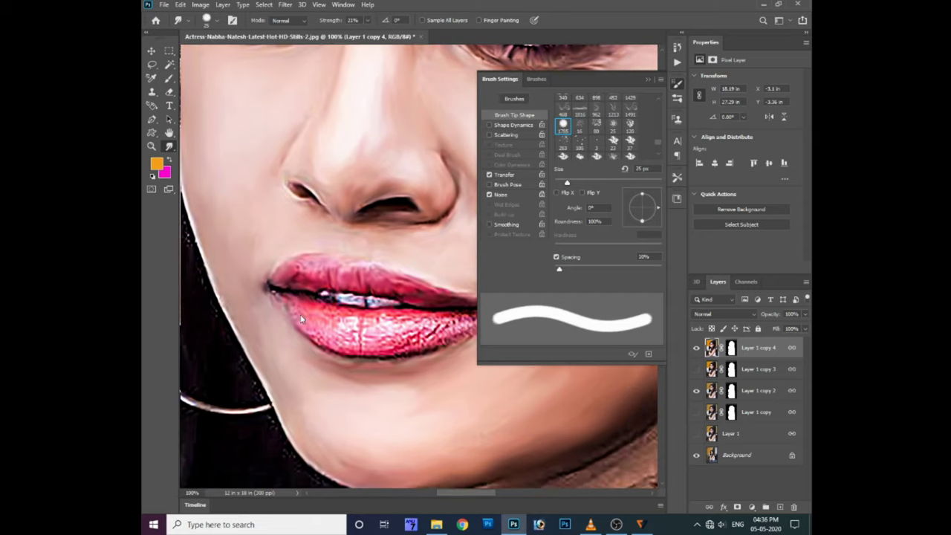
pyautogui.moveTo(373, 355)
pyautogui.mouseDown()
pyautogui.moveTo(334, 350)
pyautogui.moveTo(399, 338)
pyautogui.mouseUp()
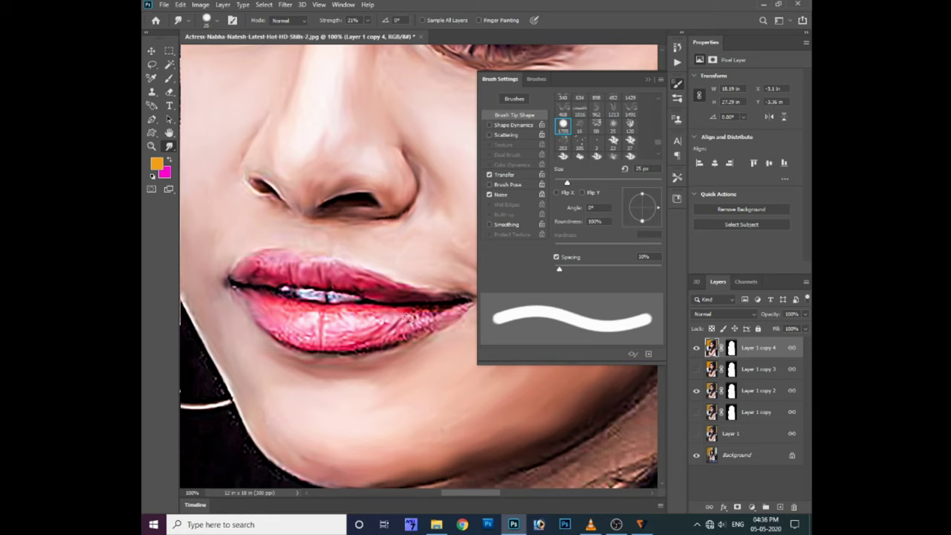
pyautogui.moveTo(460, 312)
pyautogui.mouseDown()
pyautogui.moveTo(419, 327)
pyautogui.moveTo(463, 289)
pyautogui.moveTo(420, 286)
pyautogui.moveTo(448, 304)
pyautogui.mouseUp()
pyautogui.moveTo(286, 301); pyautogui.dragTo(339, 305)
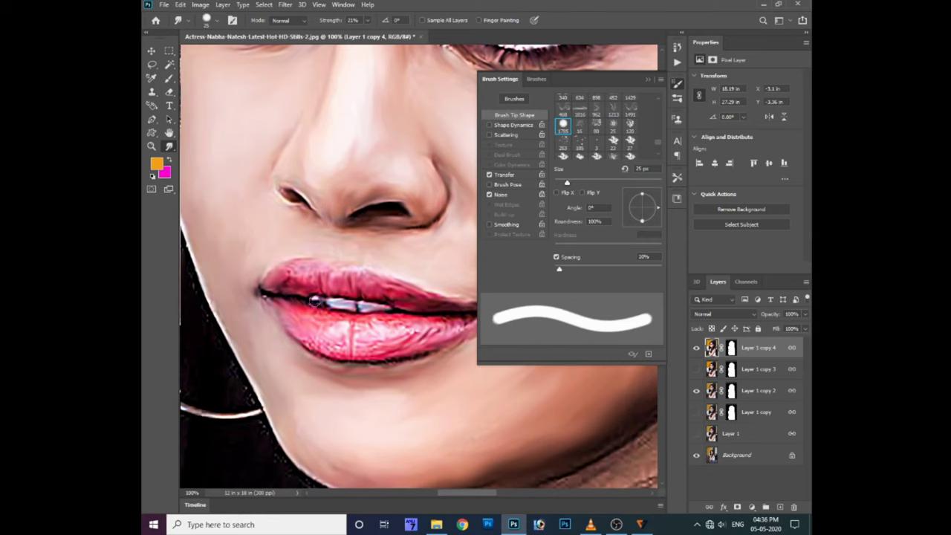
# At 200% zoom, smooth the lower lip's bottom edge and upper lip's left edge, then return to 100%
pyautogui.scroll(2, 314, 300)
pyautogui.scroll(2, 314, 300)
pyautogui.press('F5')
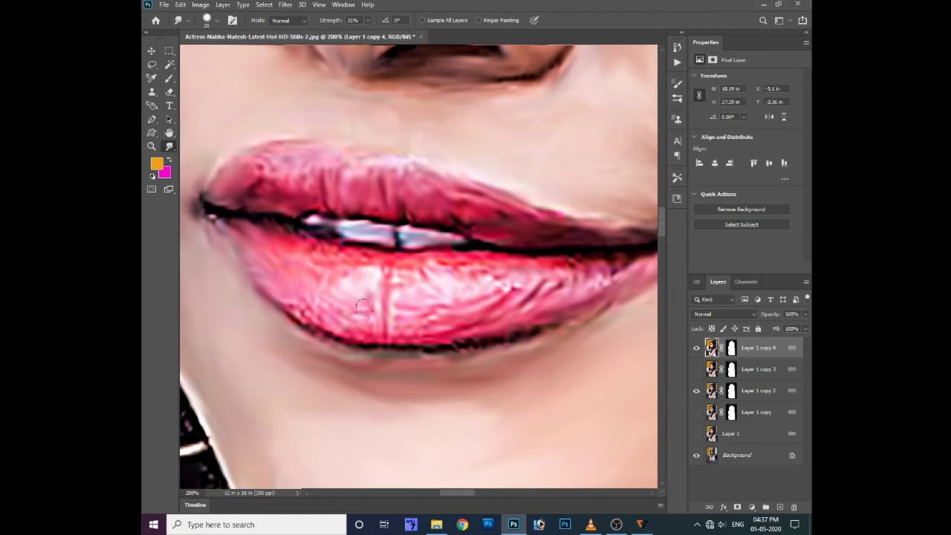
pyautogui.moveTo(297, 320); pyautogui.dragTo(577, 323)
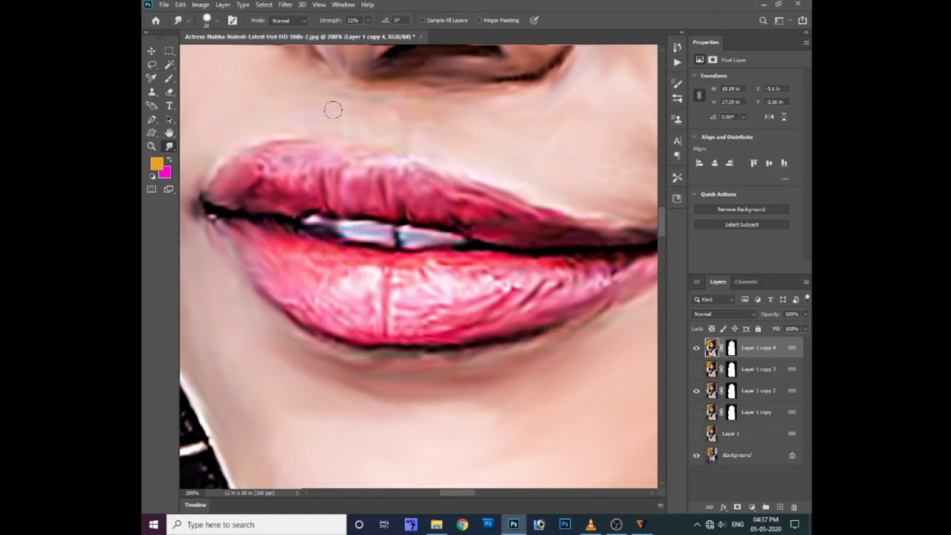
pyautogui.moveTo(223, 165); pyautogui.dragTo(297, 134)
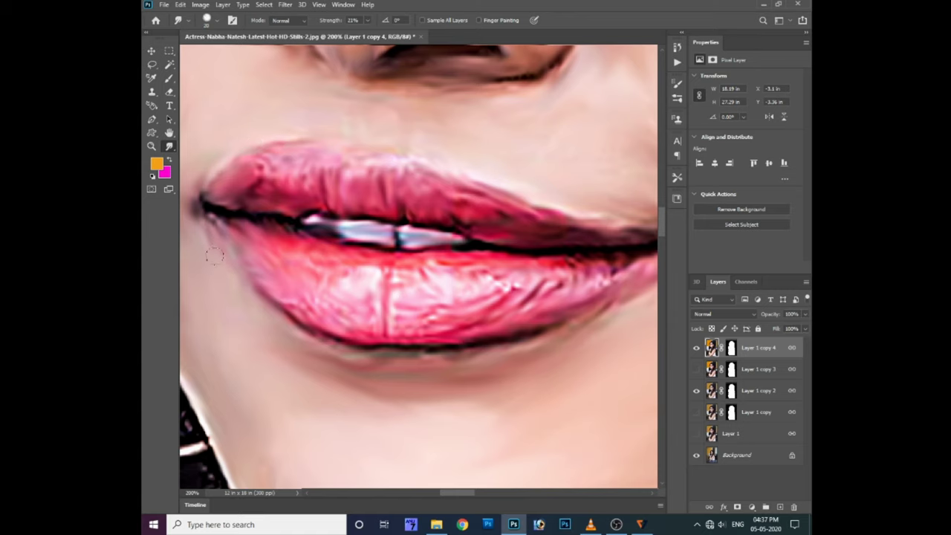
pyautogui.hotkey('ctrl', '-')
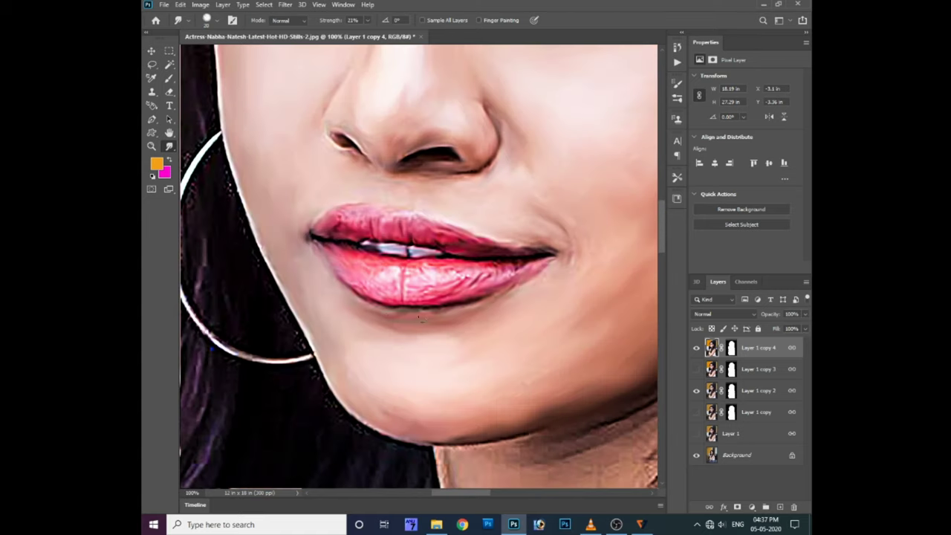
# Make Layer 1 copy 4 visible
pyautogui.hscroll(2, 528, 275)
pyautogui.scroll(-2, 482, 247)
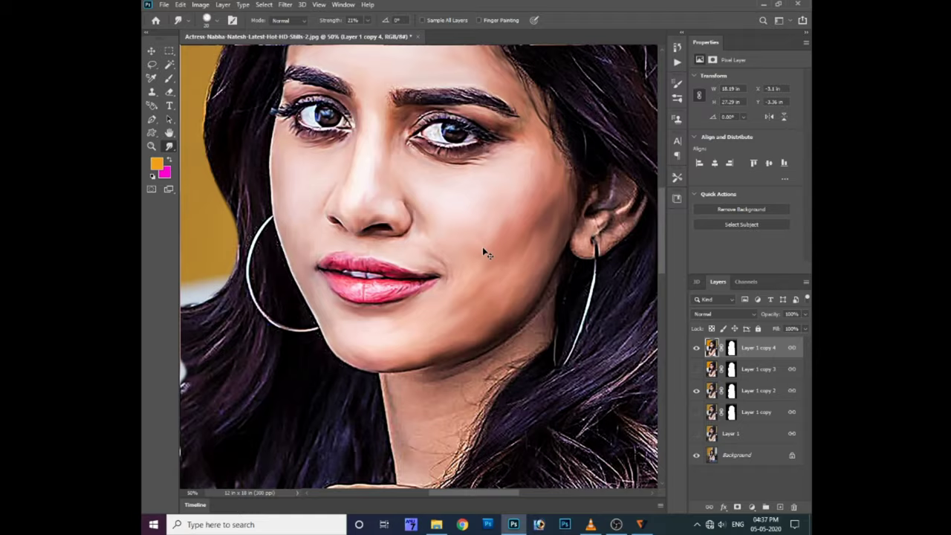
pyautogui.scroll(2, 342, 216)
pyautogui.scroll(-1, 341, 216)
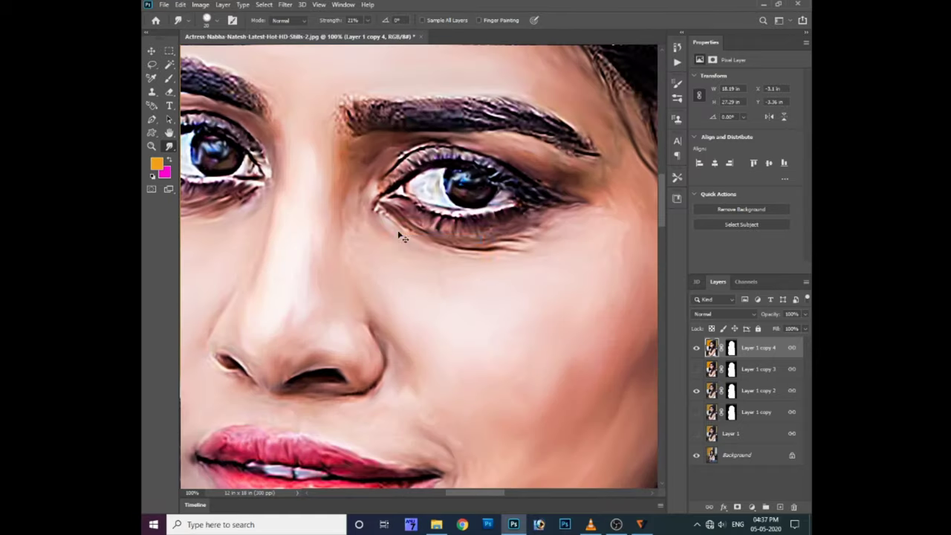
pyautogui.scroll(3, 439, 224)
pyautogui.scroll(-4, 424, 202)
pyautogui.click(698, 351)
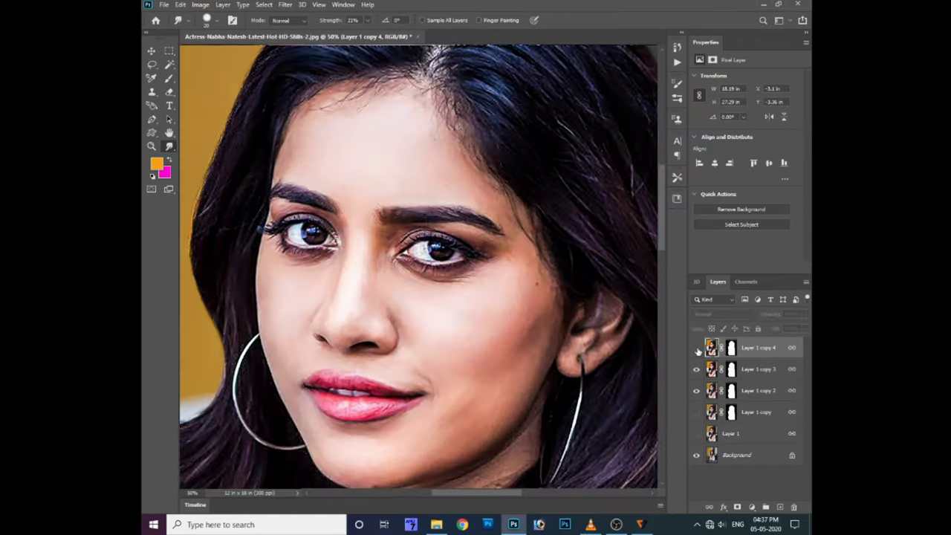
pyautogui.scroll(2, 386, 230)
# Open the brush settings and smudge the inner end of the right eyebrow
pyautogui.rightClick(384, 235)
pyautogui.click(677, 84)
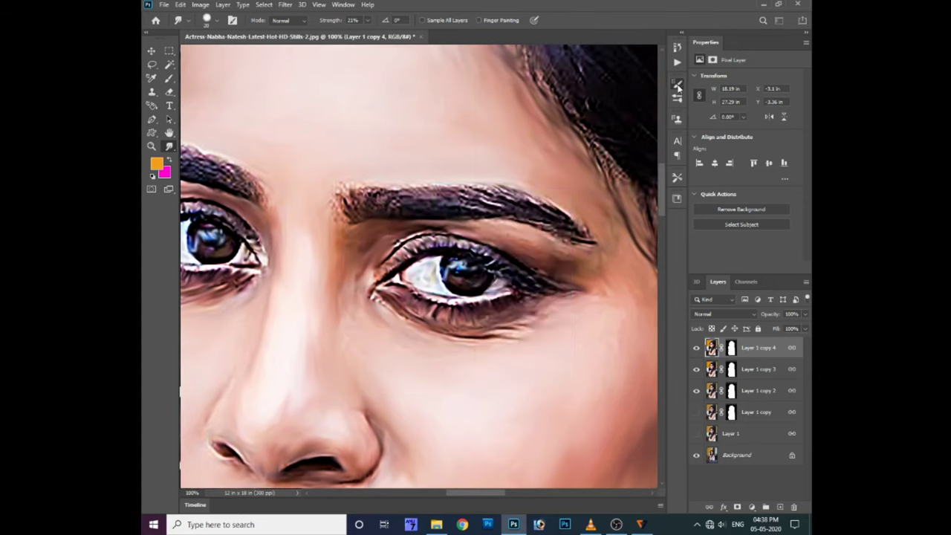
pyautogui.scroll(-3, 592, 136)
pyautogui.scroll(-3, 593, 138)
pyautogui.scroll(-3, 594, 143)
pyautogui.scroll(-2, 597, 149)
pyautogui.scroll(-3, 596, 146)
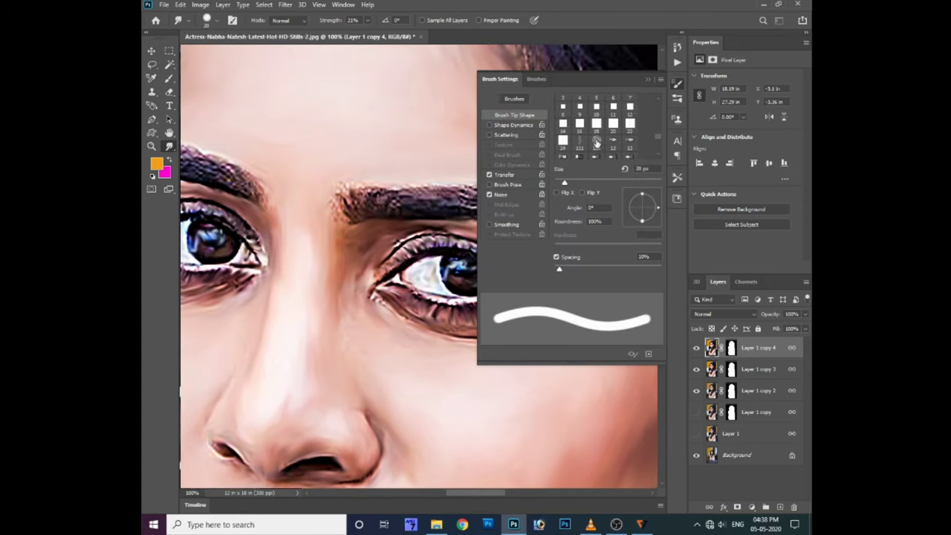
pyautogui.moveTo(359, 201)
pyautogui.mouseDown()
pyautogui.moveTo(336, 206)
pyautogui.moveTo(348, 195)
pyautogui.mouseUp()
# Switch to a bristly 32 px tip and blend the streaky eyebrow tail
pyautogui.scroll(2, 602, 141)
pyautogui.scroll(2, 594, 137)
pyautogui.click(580, 134)
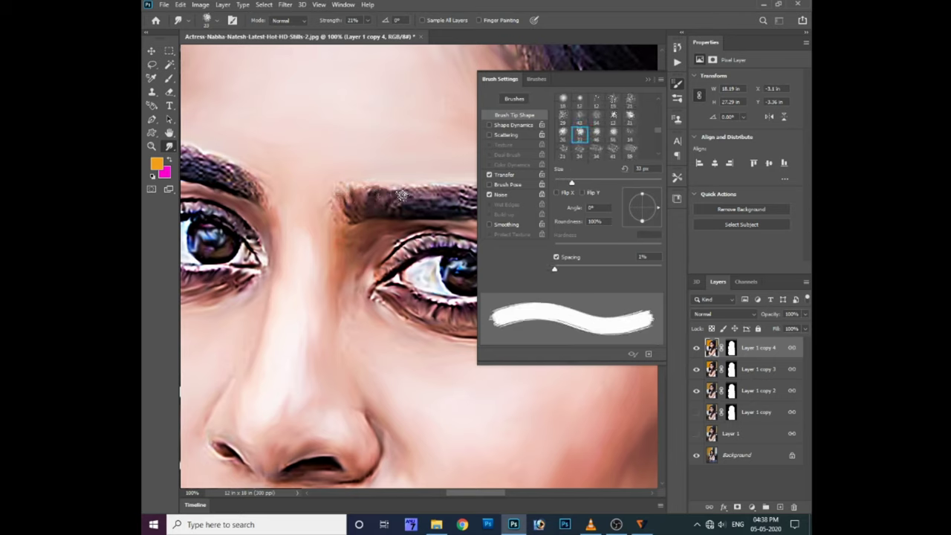
pyautogui.click(649, 80)
pyautogui.moveTo(551, 202); pyautogui.dragTo(599, 246)
pyautogui.moveTo(513, 195); pyautogui.dragTo(594, 242)
# Finish the right eyebrow tail and smooth the left eyebrow's streaky hairs
pyautogui.moveTo(446, 191)
pyautogui.mouseDown()
pyautogui.moveTo(501, 194)
pyautogui.moveTo(384, 195)
pyautogui.moveTo(387, 215)
pyautogui.moveTo(338, 185)
pyautogui.mouseUp()
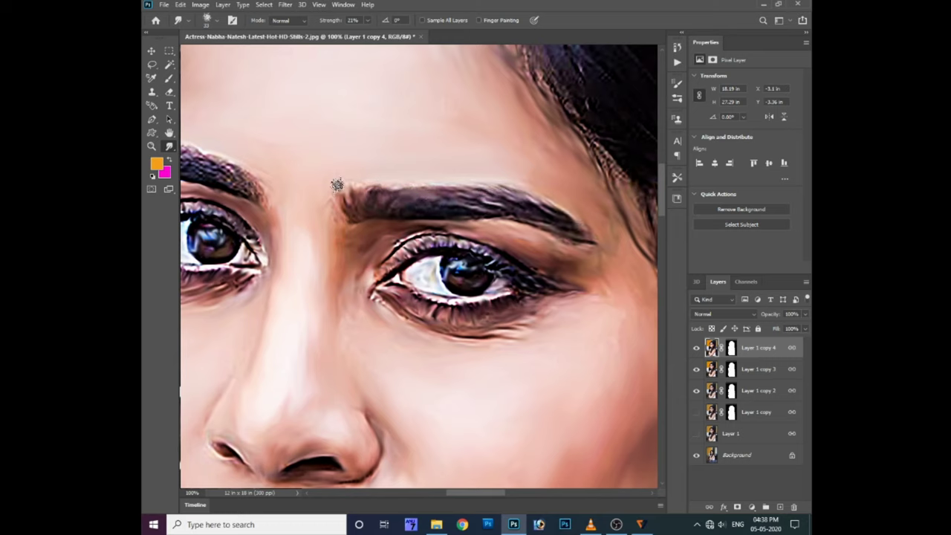
pyautogui.moveTo(240, 194)
pyautogui.mouseDown()
pyautogui.moveTo(367, 209)
pyautogui.moveTo(324, 175)
pyautogui.moveTo(250, 165)
pyautogui.moveTo(294, 189)
pyautogui.moveTo(256, 183)
pyautogui.mouseUp()
pyautogui.moveTo(387, 220)
pyautogui.mouseDown()
pyautogui.moveTo(322, 174)
pyautogui.moveTo(289, 189)
pyautogui.mouseUp()
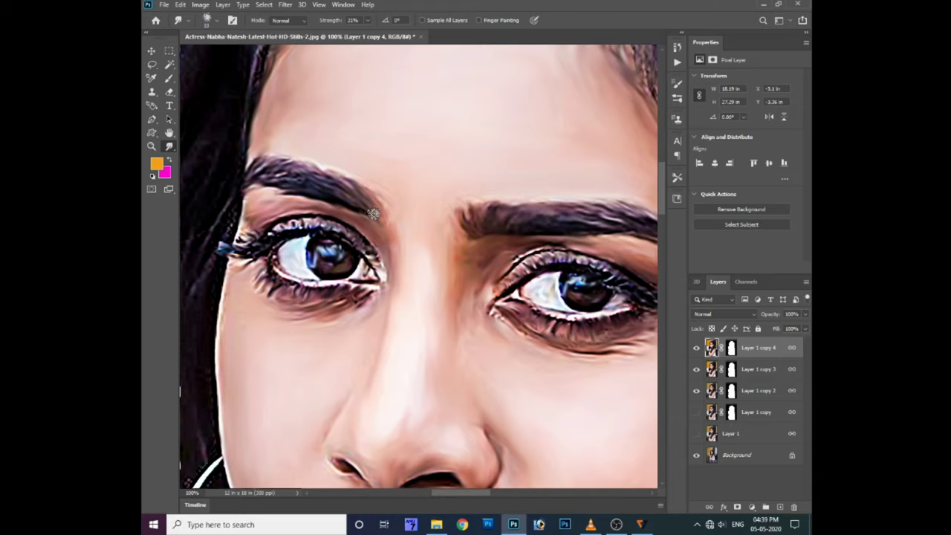
# Raise the smudge strength to 40%
pyautogui.scroll(-5, 386, 220)
pyautogui.scroll(3, 520, 282)
pyautogui.scroll(2, 318, 199)
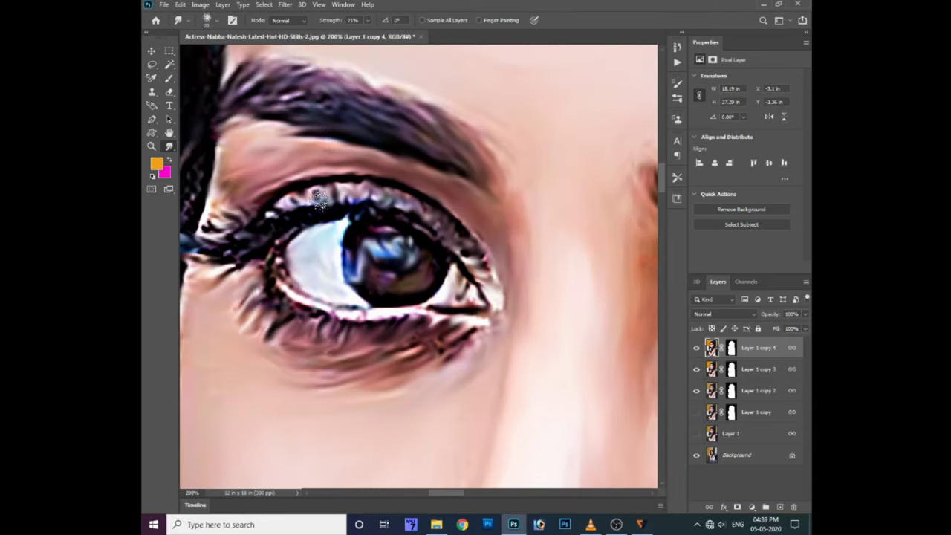
pyautogui.scroll(-1, 206, 227)
pyautogui.scroll(-2, 536, 327)
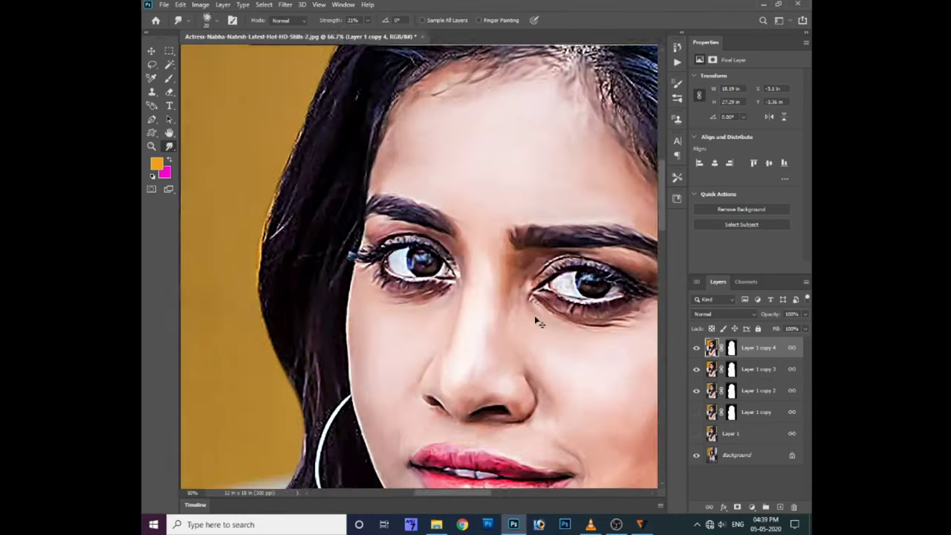
pyautogui.scroll(-1, 534, 315)
pyautogui.scroll(1, 340, 355)
pyautogui.scroll(-4, 346, 352)
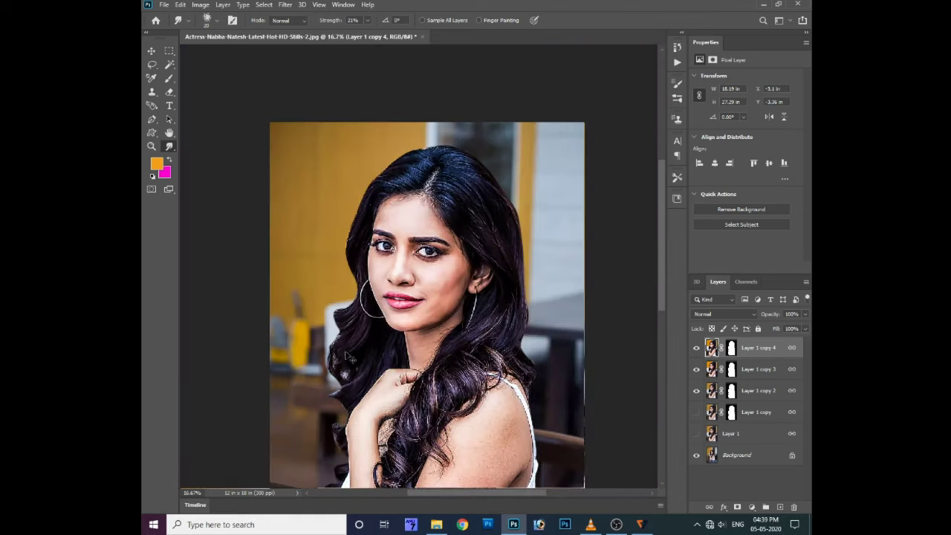
pyautogui.scroll(1, 346, 353)
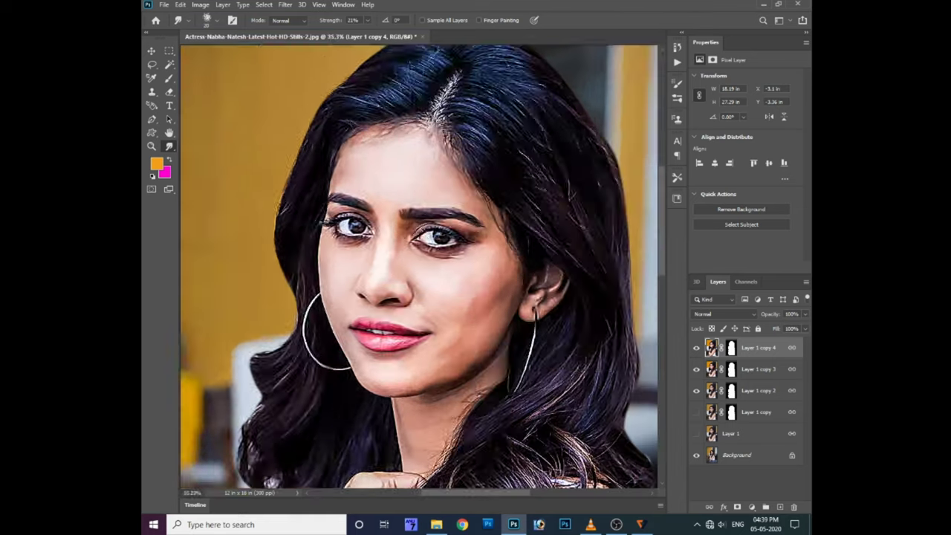
pyautogui.scroll(1, 447, 309)
pyautogui.scroll(1, 456, 261)
pyautogui.scroll(1, 497, 178)
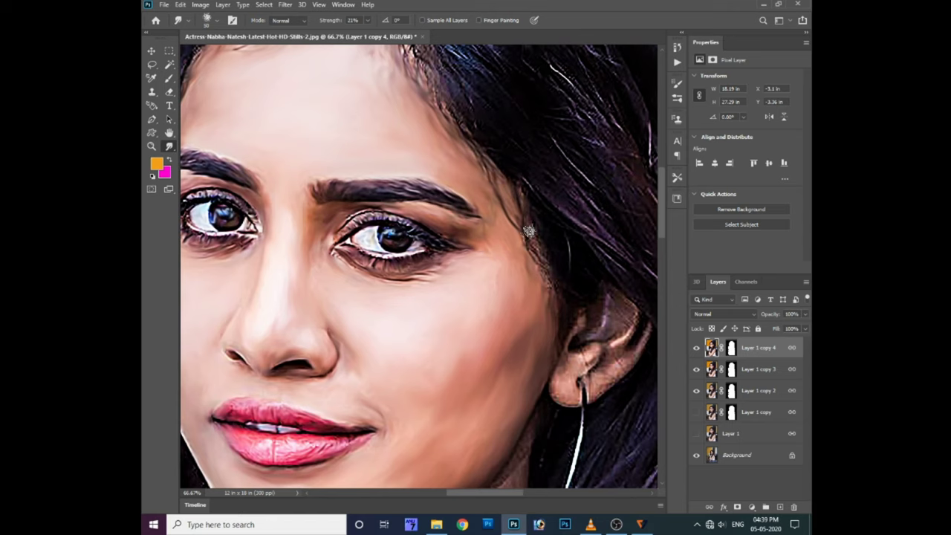
pyautogui.scroll(3, 497, 178)
pyautogui.scroll(1, 416, 89)
pyautogui.press('4')
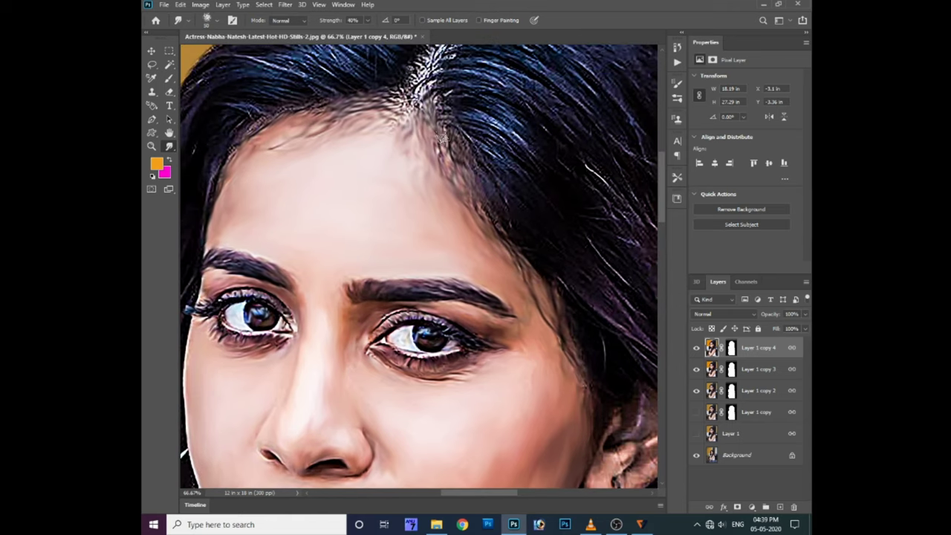
pyautogui.scroll(1, 439, 139)
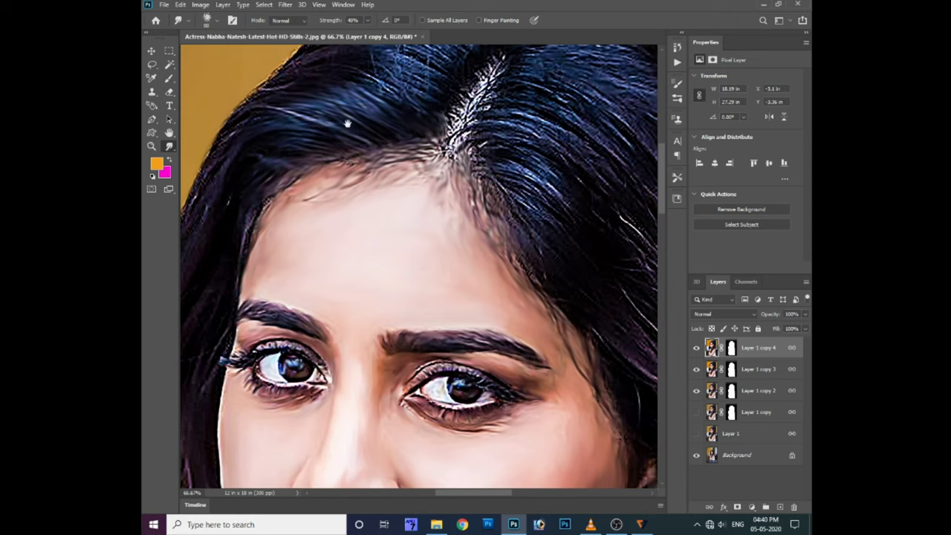
pyautogui.scroll(2, 347, 123)
# Smear the hair above the parting at 71% smudge strength
pyautogui.press('7')
pyautogui.press('1')
pyautogui.moveTo(461, 134); pyautogui.dragTo(359, 153)
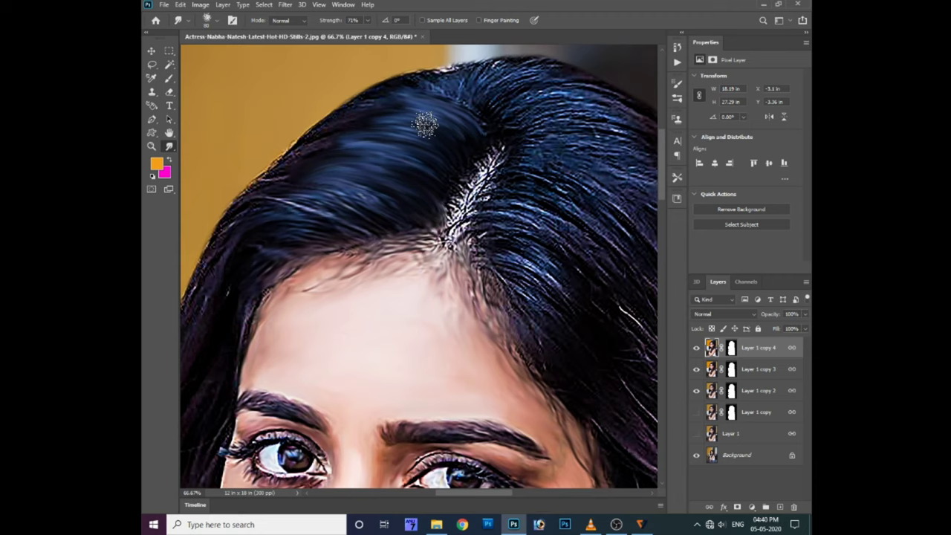
pyautogui.moveTo(424, 123); pyautogui.dragTo(387, 168)
# Duplicate a layer as Layer 1 copy 5, delete its mask and fill it cyan
pyautogui.click(752, 370)
pyautogui.hotkey('ctrl', 'j')
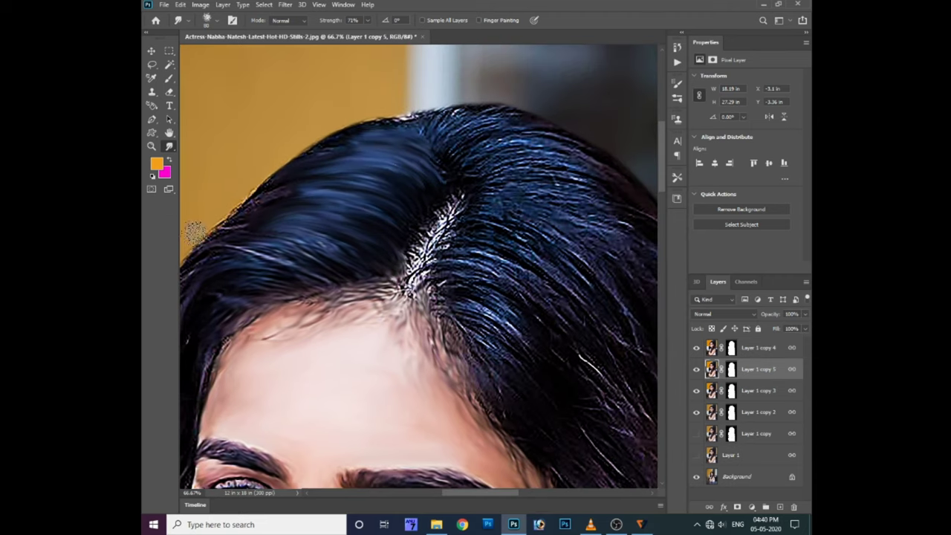
pyautogui.moveTo(731, 369); pyautogui.dragTo(793, 506)
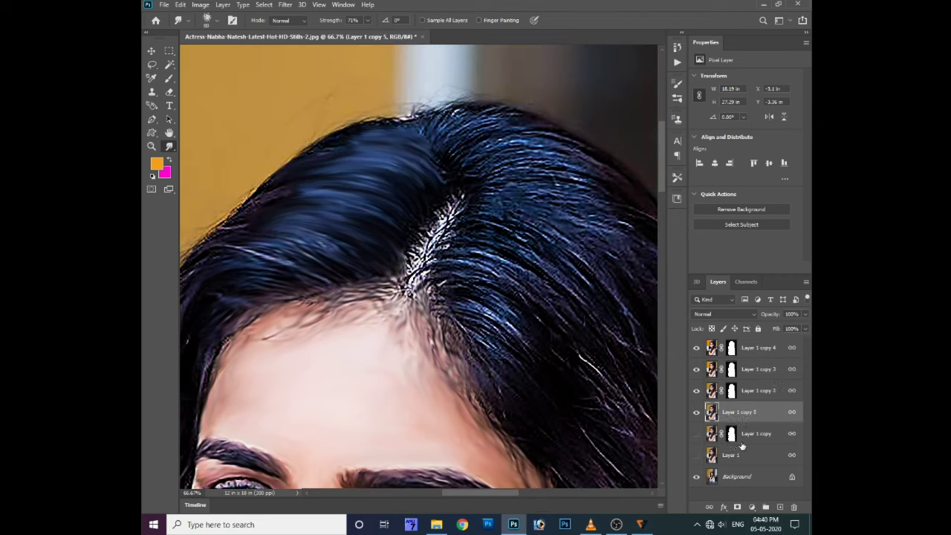
pyautogui.click(162, 167)
pyautogui.click(659, 328)
pyautogui.hotkey('ctrl', 'BackSpace')
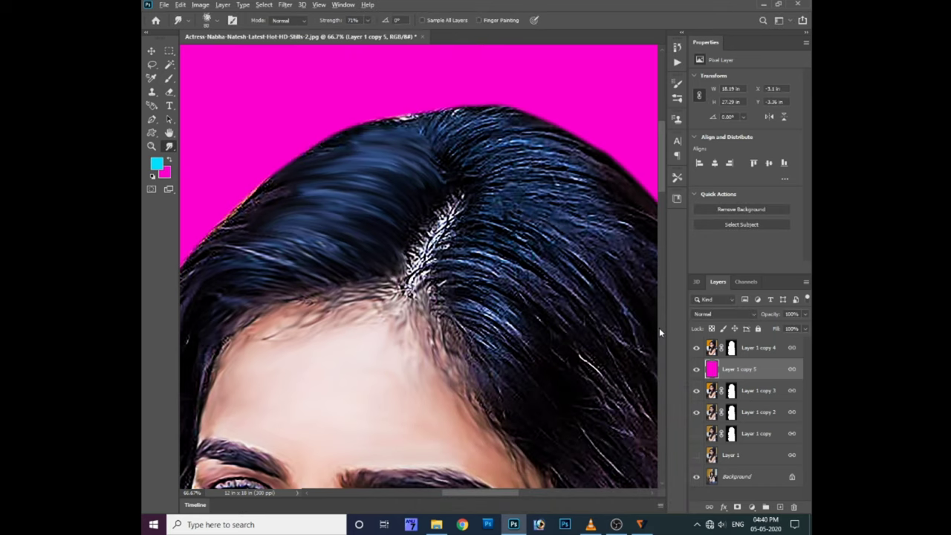
pyautogui.hotkey('alt', 'BackSpace')
# Duplicate the smudged portrait layer and merge it down into Layer 1 copy 4, applying the mask
pyautogui.click(758, 348)
pyautogui.hotkey('ctrl', 'j')
pyautogui.moveTo(240, 155); pyautogui.dragTo(320, 133)
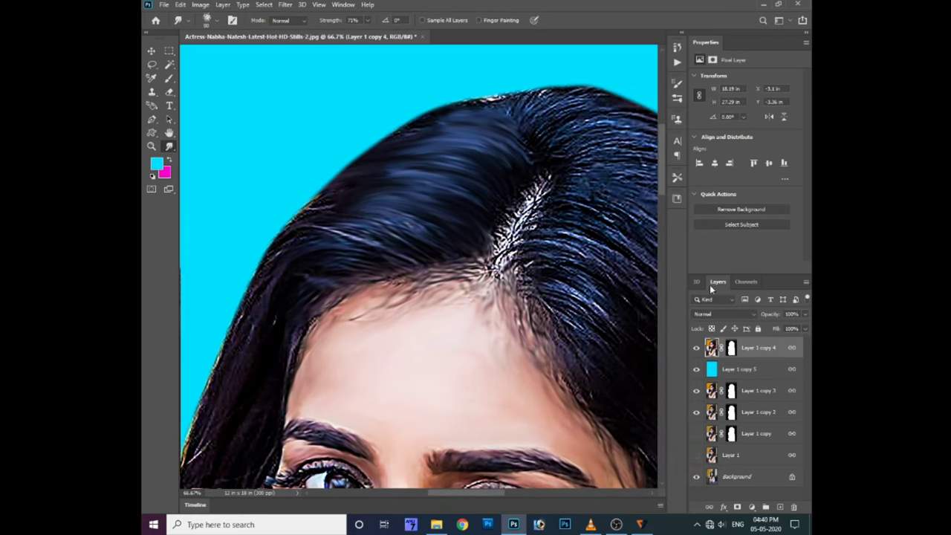
pyautogui.hotkey('ctrl', 'e')
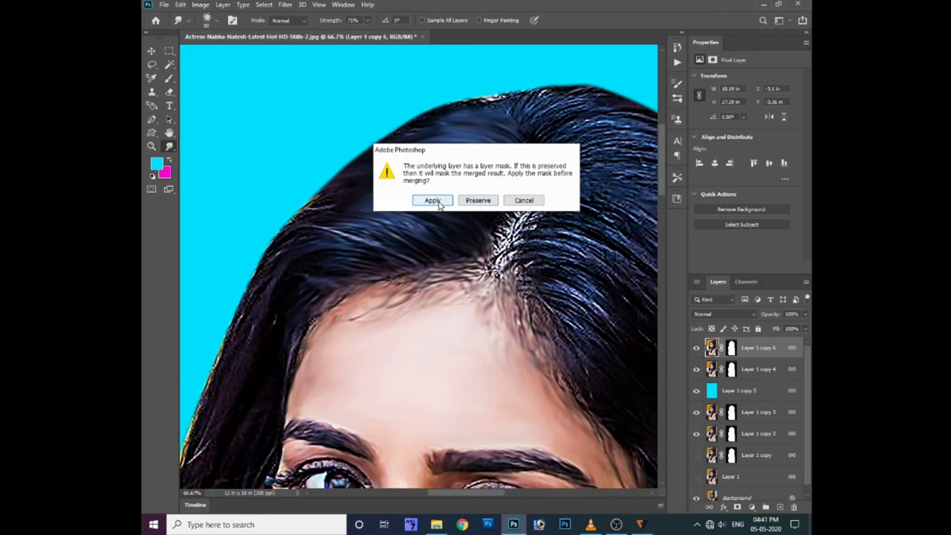
pyautogui.click(439, 205)
# Lower the smudge strength to 55% and smooth the stray tips along the left hair edge
pyautogui.moveTo(318, 163); pyautogui.dragTo(407, 153)
pyautogui.moveTo(376, 234)
pyautogui.mouseDown()
pyautogui.moveTo(329, 201)
pyautogui.moveTo(420, 163)
pyautogui.moveTo(350, 219)
pyautogui.moveTo(370, 233)
pyautogui.mouseUp()
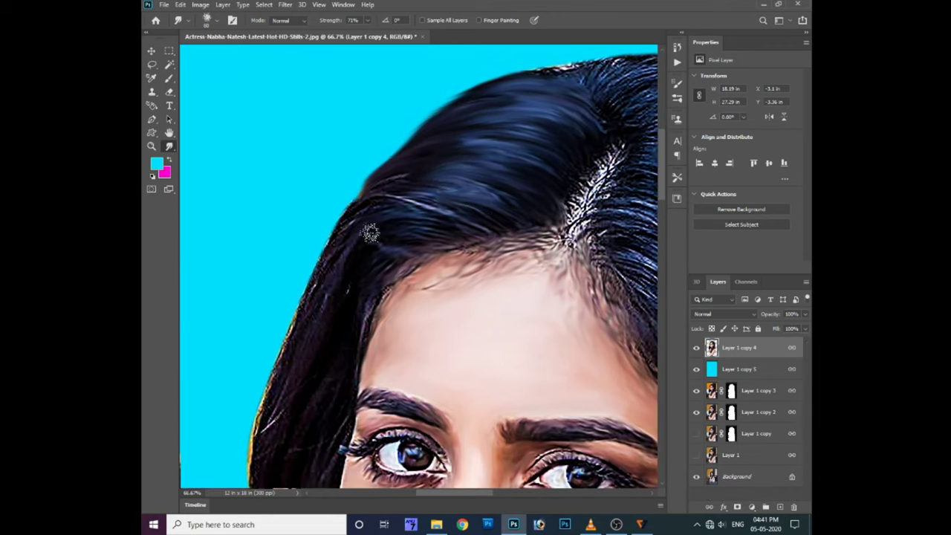
pyautogui.moveTo(367, 20); pyautogui.dragTo(360, 32)
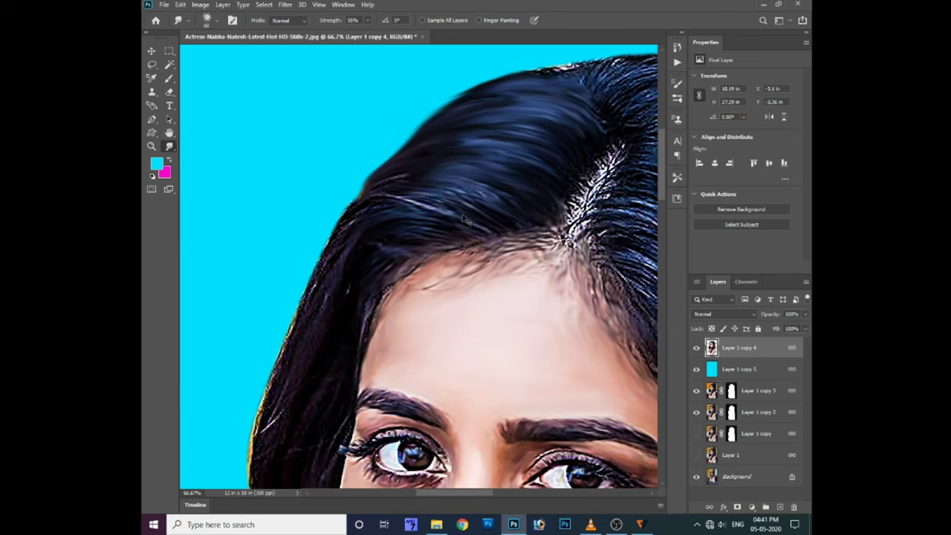
pyautogui.moveTo(327, 253); pyautogui.dragTo(350, 215)
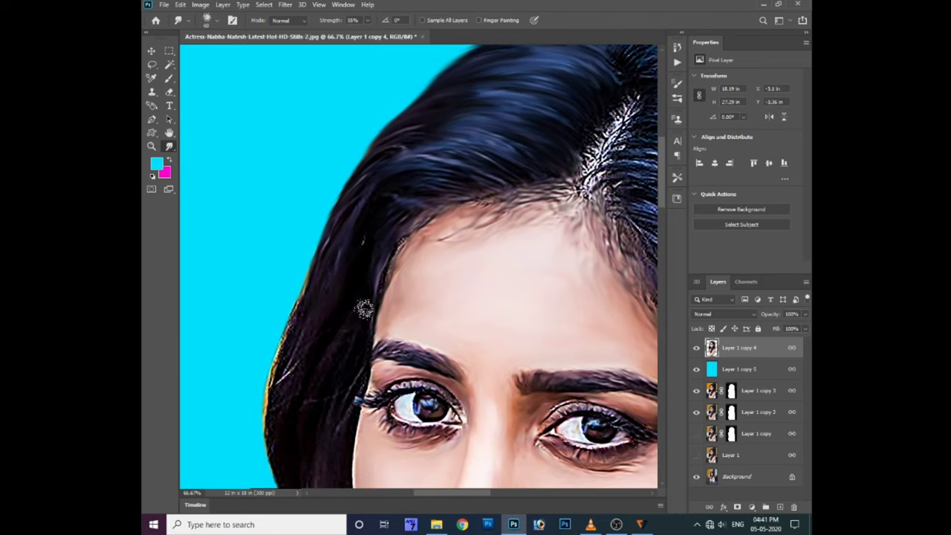
pyautogui.moveTo(308, 418); pyautogui.dragTo(306, 297)
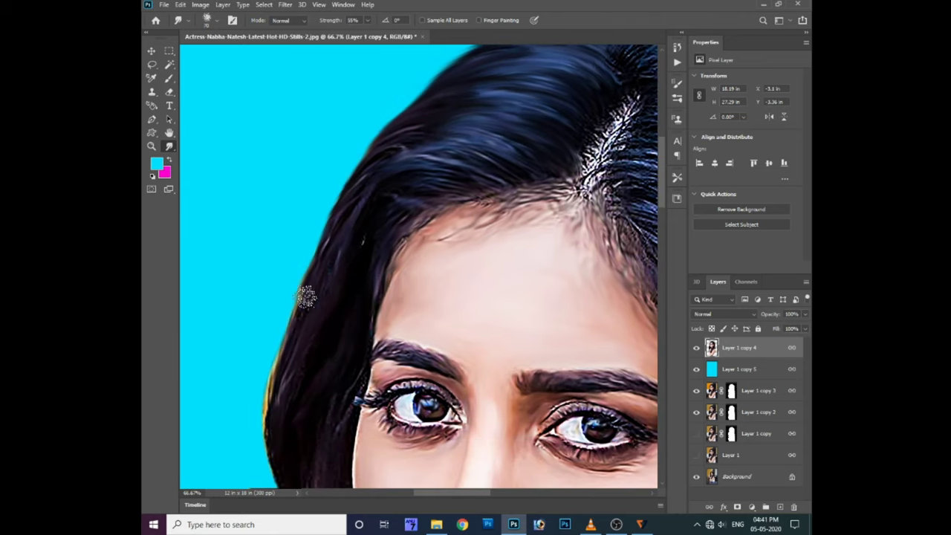
# Streak the hair between the parting and ear, and smooth flyaway specks across the top and parting
pyautogui.scroll(-3, 297, 283)
pyautogui.scroll(-2, 299, 289)
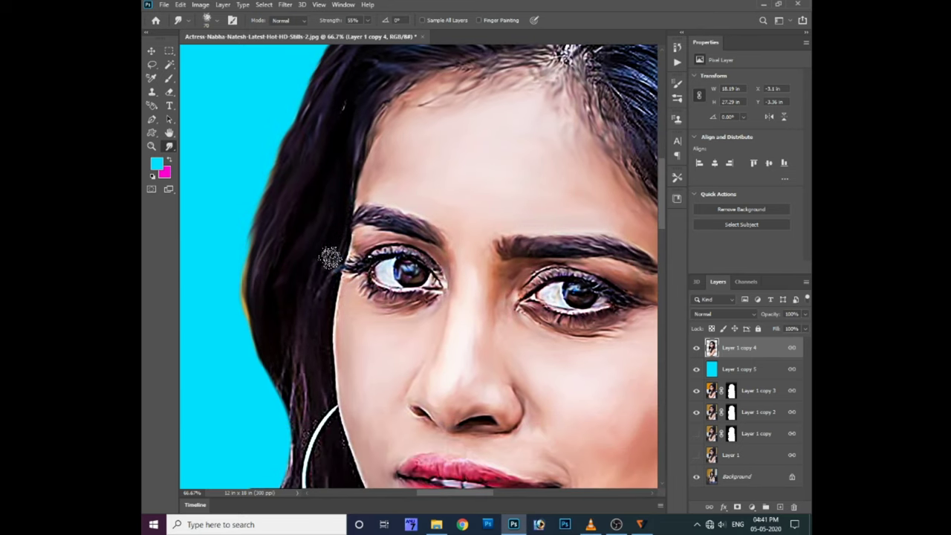
pyautogui.scroll(-2, 298, 401)
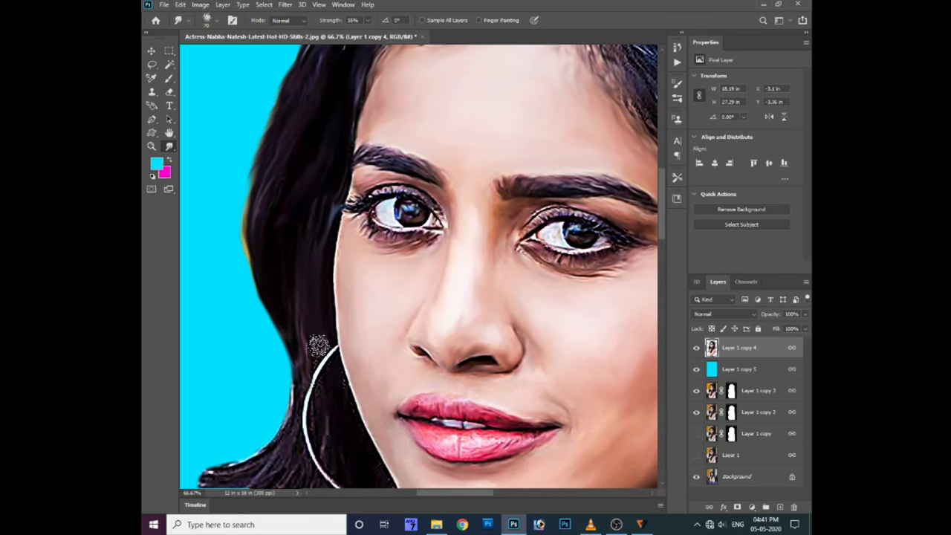
pyautogui.scroll(-2, 316, 338)
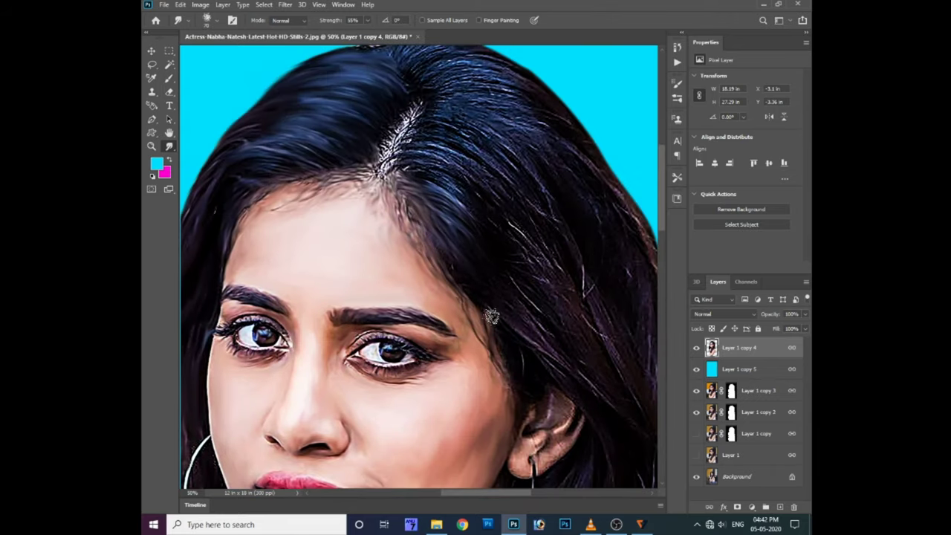
pyautogui.moveTo(512, 305); pyautogui.dragTo(456, 287)
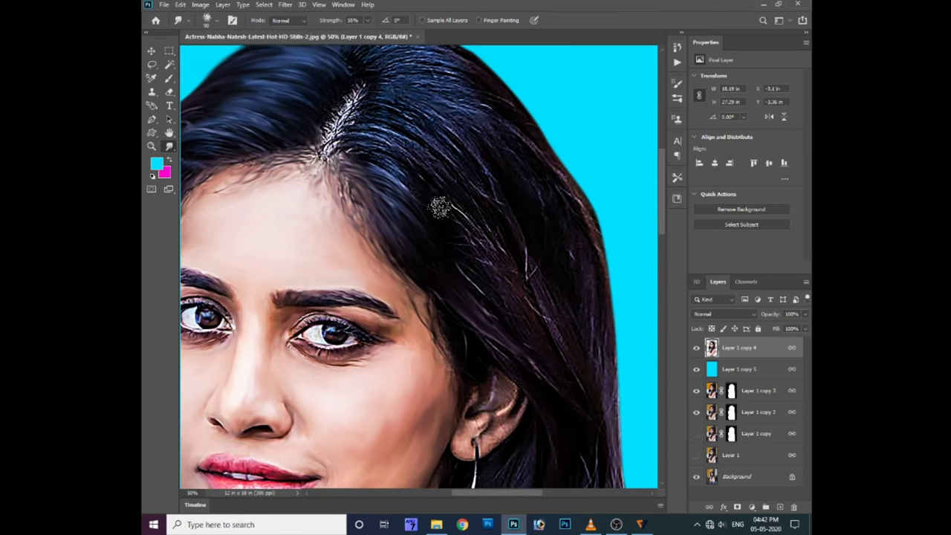
pyautogui.moveTo(420, 145); pyautogui.dragTo(528, 343)
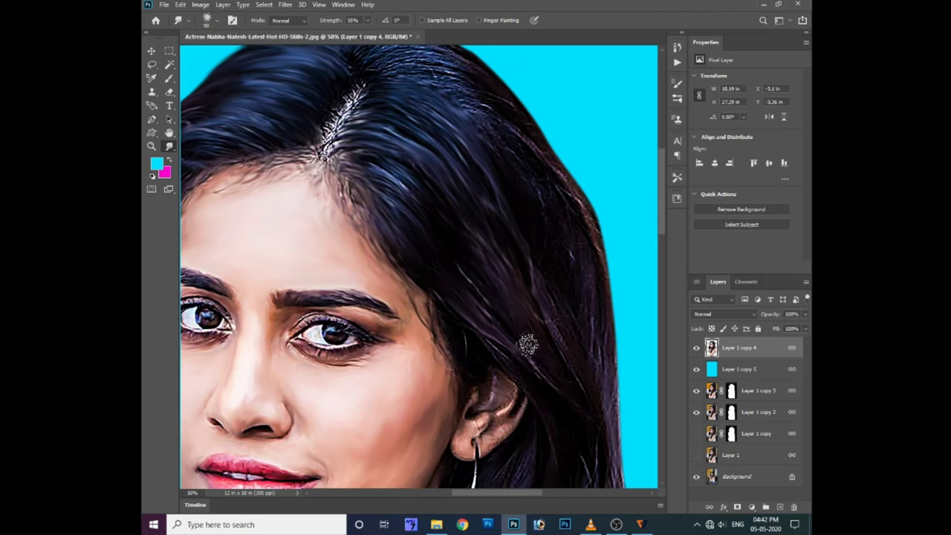
pyautogui.moveTo(459, 162); pyautogui.dragTo(489, 255)
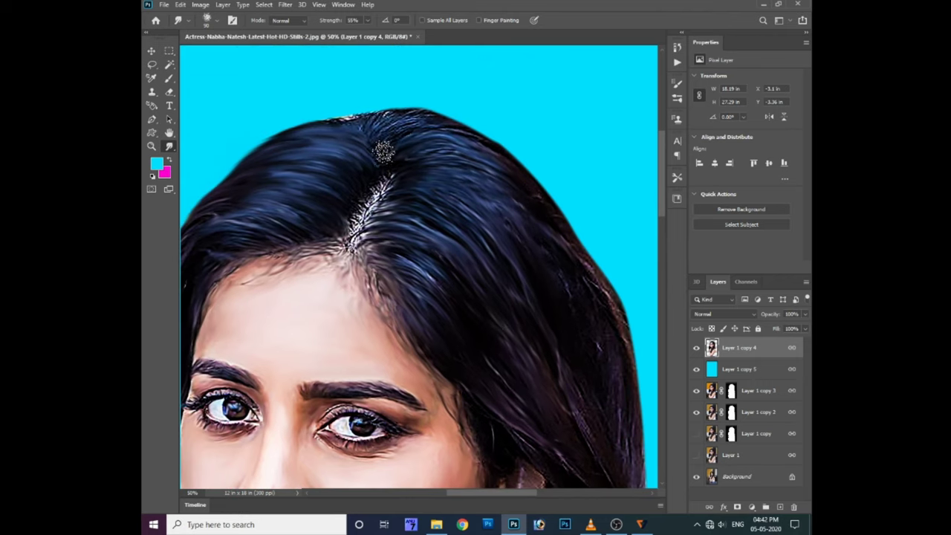
pyautogui.moveTo(456, 136)
pyautogui.mouseDown()
pyautogui.moveTo(304, 112)
pyautogui.moveTo(376, 127)
pyautogui.mouseUp()
pyautogui.moveTo(349, 236)
pyautogui.mouseDown()
pyautogui.moveTo(343, 200)
pyautogui.moveTo(399, 213)
pyautogui.mouseUp()
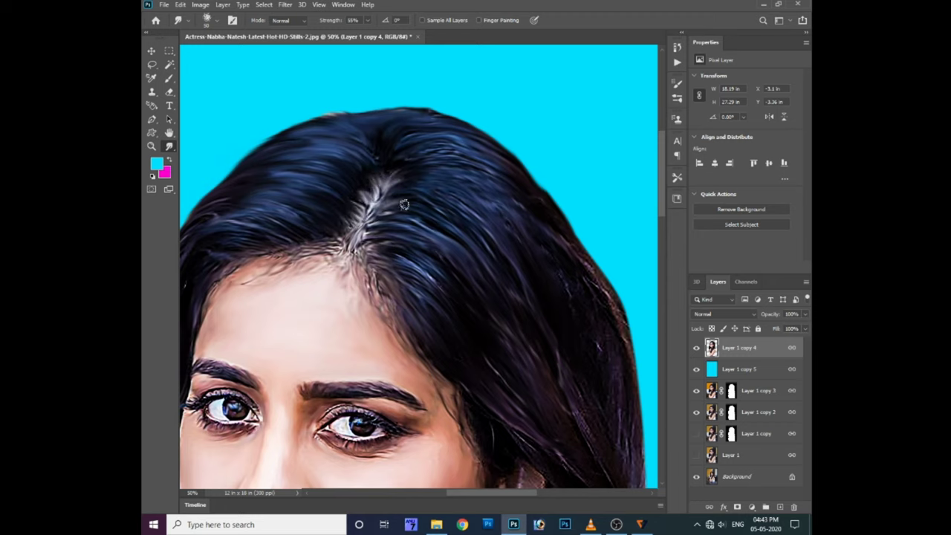
# Smudge the right-side hair strands downward and outward into the cyan background
pyautogui.moveTo(439, 247); pyautogui.dragTo(394, 195)
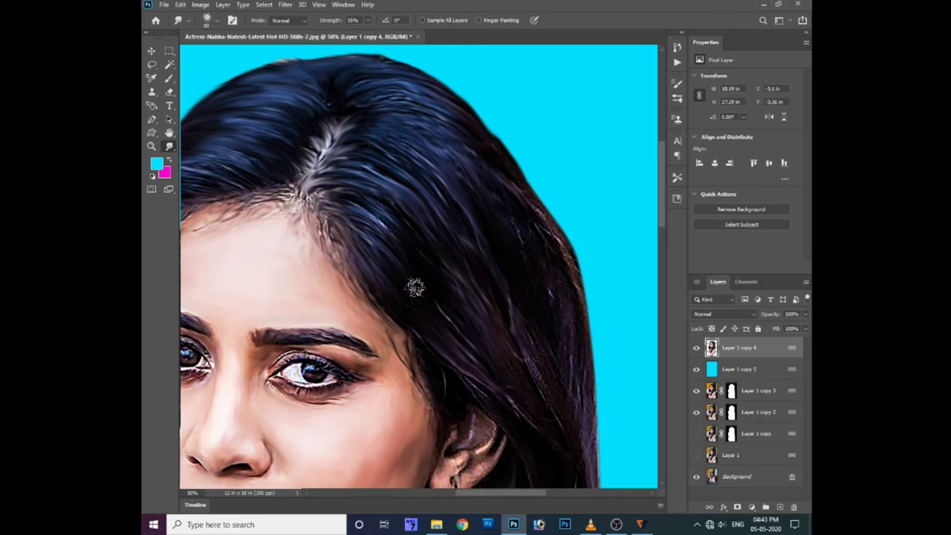
pyautogui.moveTo(535, 382); pyautogui.dragTo(491, 268)
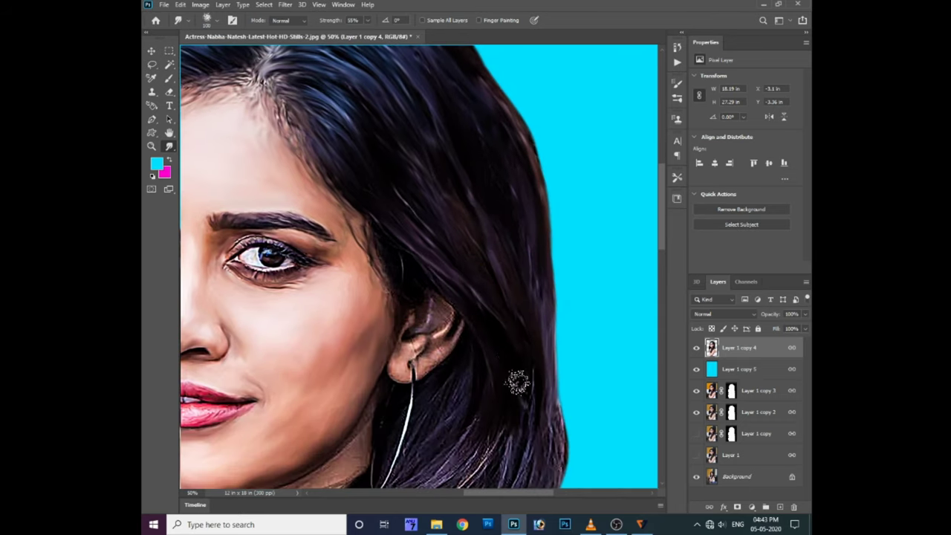
pyautogui.moveTo(518, 382); pyautogui.dragTo(369, 174)
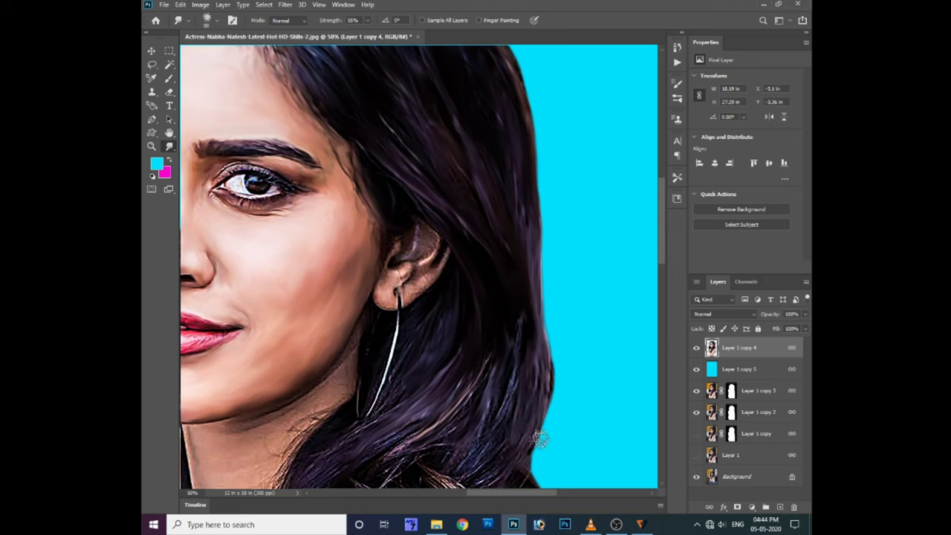
pyautogui.moveTo(433, 448); pyautogui.dragTo(469, 362)
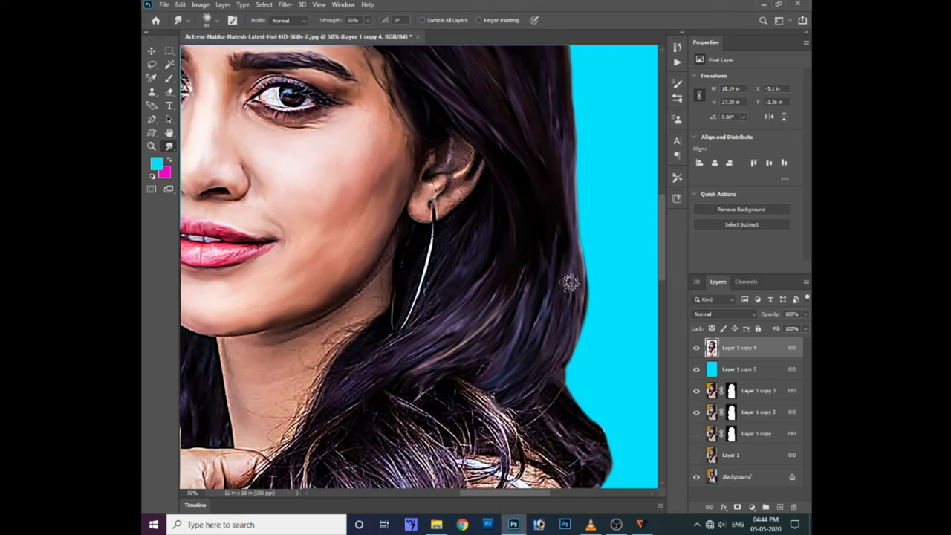
pyautogui.moveTo(535, 413); pyautogui.dragTo(522, 366)
pyautogui.moveTo(509, 423); pyautogui.dragTo(483, 339)
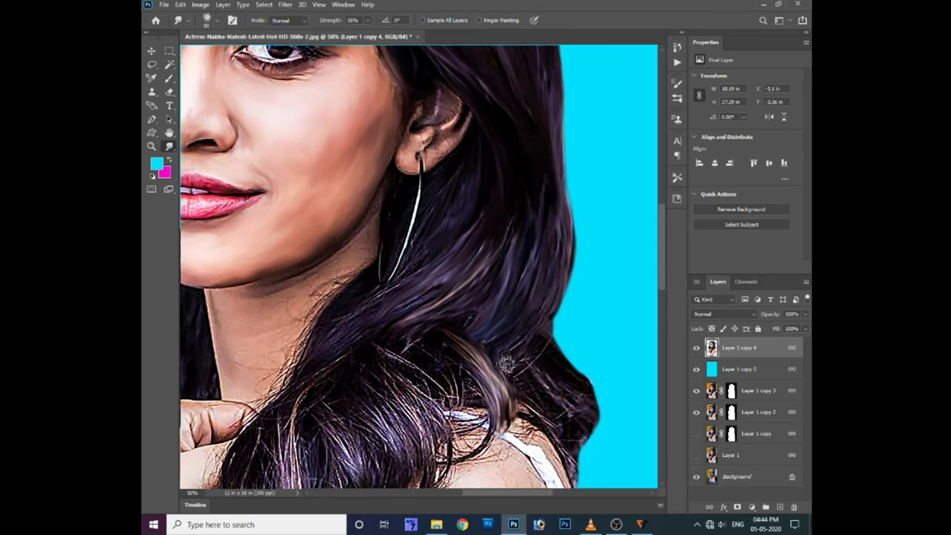
pyautogui.moveTo(546, 307)
pyautogui.mouseDown()
pyautogui.moveTo(542, 371)
pyautogui.moveTo(535, 361)
pyautogui.moveTo(584, 376)
pyautogui.mouseUp()
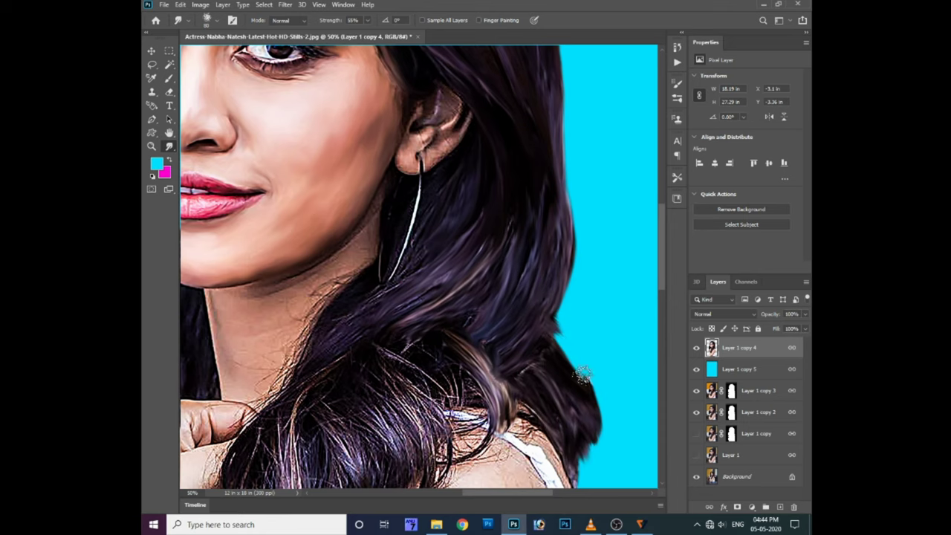
pyautogui.moveTo(545, 312); pyautogui.dragTo(601, 294)
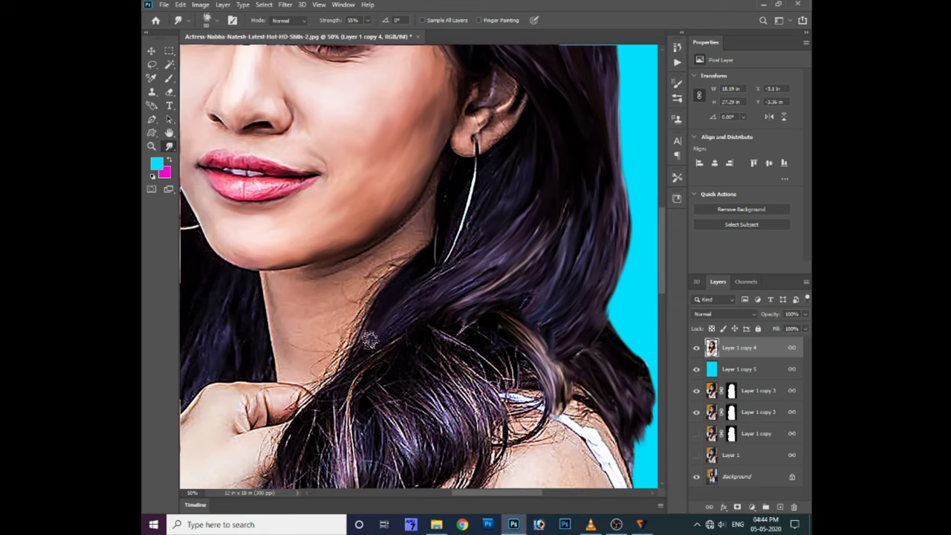
pyautogui.scroll(1, 466, 281)
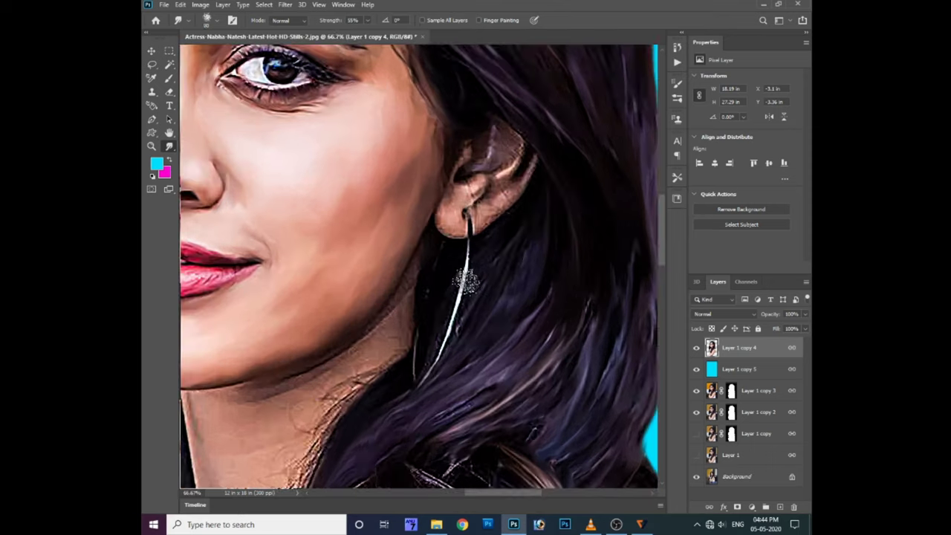
# Choose a 40 px soft round brush tip in Brush Settings
pyautogui.scroll(1, 403, 304)
pyautogui.rightClick(365, 207)
pyautogui.click(564, 215)
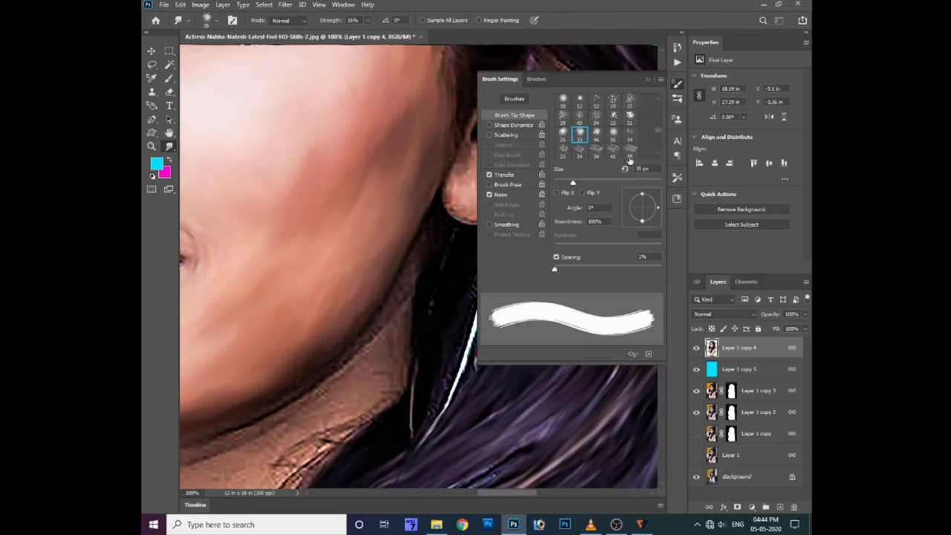
pyautogui.scroll(-2, 605, 151)
pyautogui.click(580, 153)
pyautogui.scroll(-2, 594, 152)
pyautogui.scroll(3, 597, 156)
pyautogui.click(563, 100)
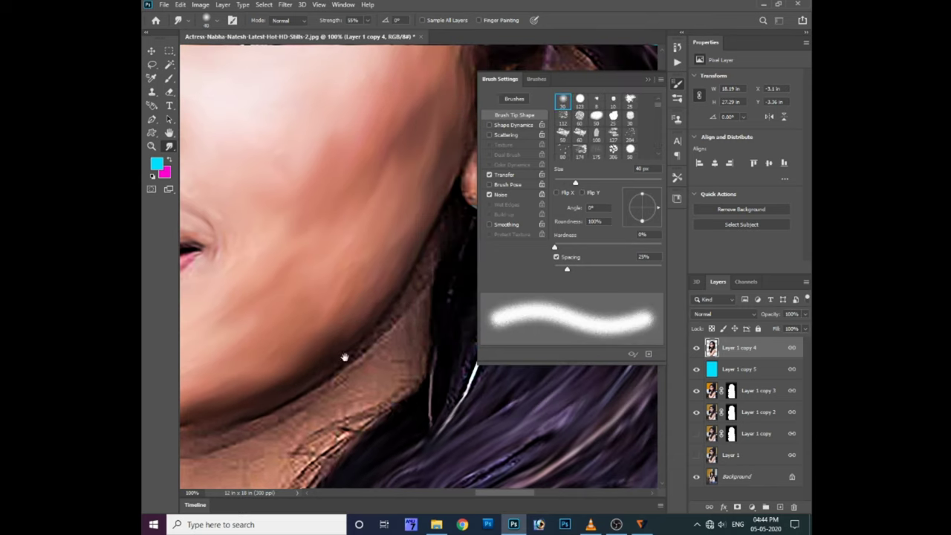
pyautogui.scroll(-2, 414, 309)
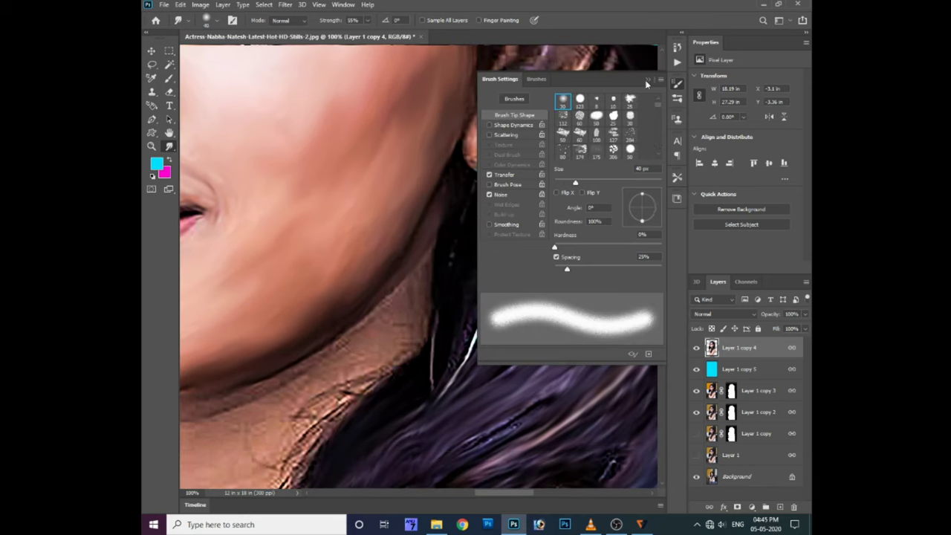
pyautogui.click(647, 80)
# Lower the smudge strength and select the Oil Paint Brush preset
pyautogui.moveTo(364, 20); pyautogui.dragTo(346, 39)
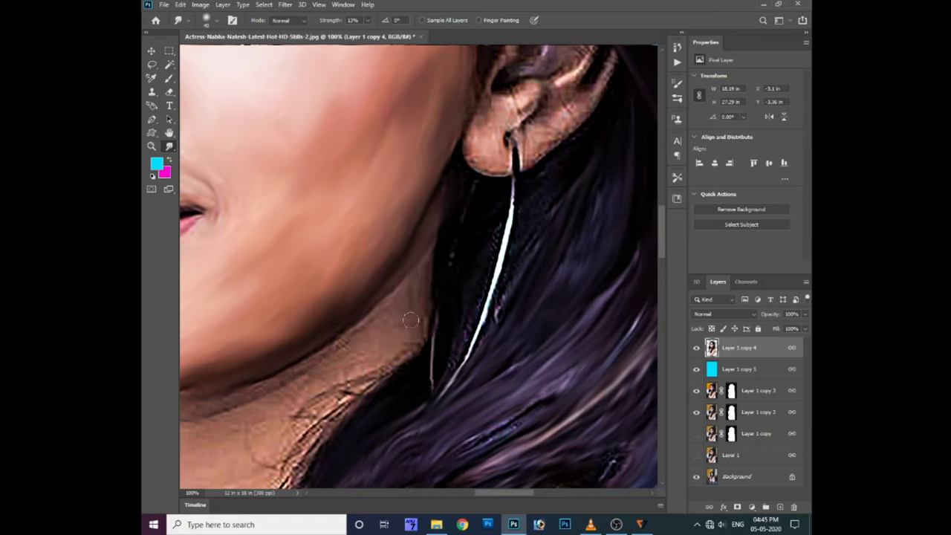
pyautogui.moveTo(378, 349); pyautogui.dragTo(395, 298)
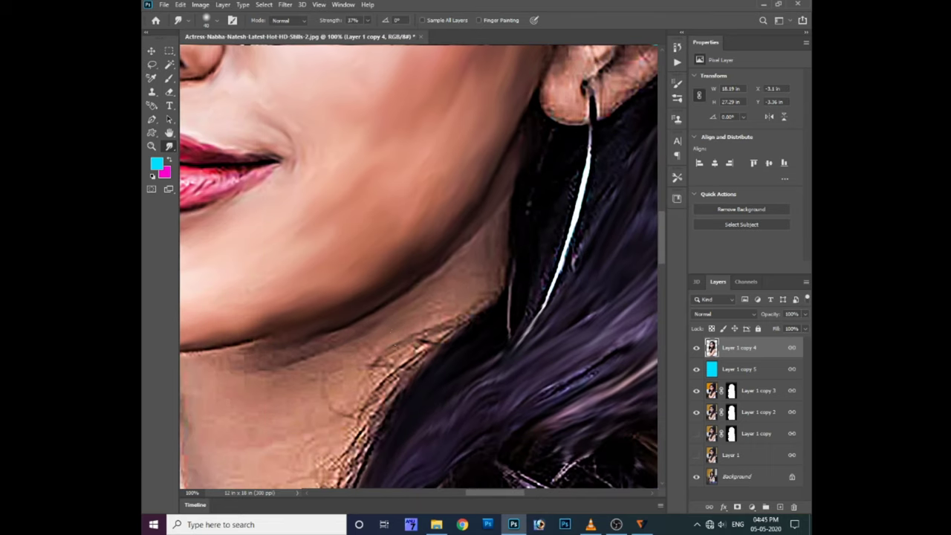
pyautogui.moveTo(296, 378); pyautogui.dragTo(347, 315)
pyautogui.rightClick(418, 292)
pyautogui.scroll(-3, 613, 391)
pyautogui.scroll(-3, 497, 460)
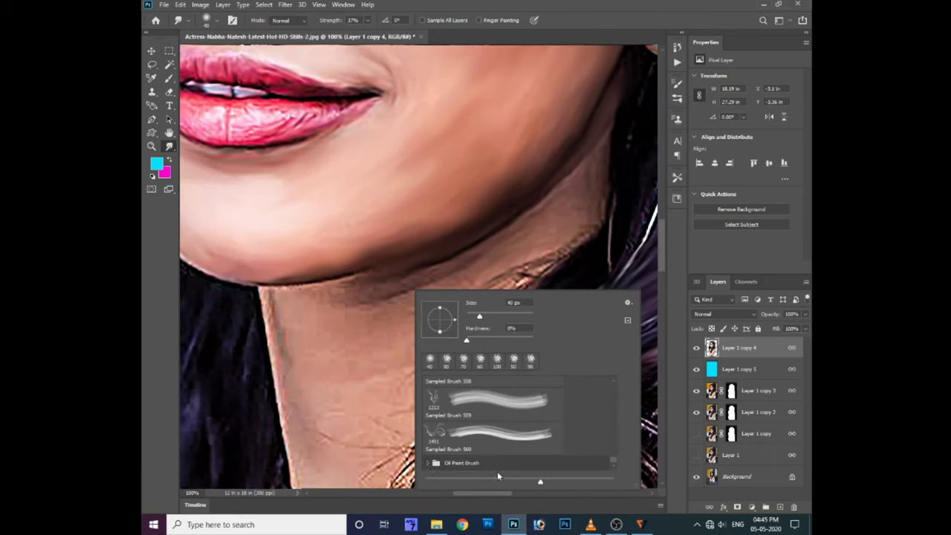
pyautogui.scroll(-2, 491, 456)
pyautogui.click(491, 456)
pyautogui.press('Return')
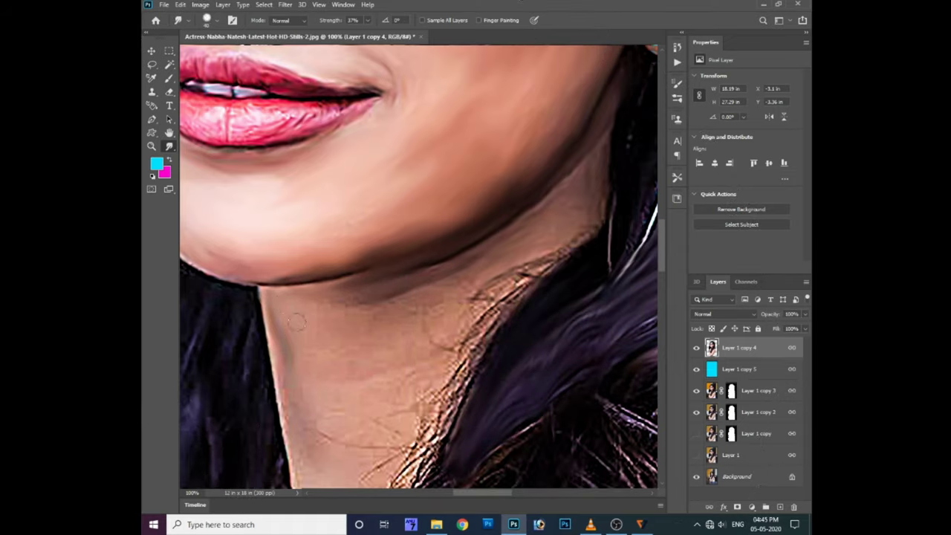
# Smudge away the stray hair strands along the jawline and neck edge
pyautogui.moveTo(524, 274)
pyautogui.mouseDown()
pyautogui.moveTo(584, 232)
pyautogui.moveTo(446, 386)
pyautogui.mouseUp()
pyautogui.scroll(-2, 454, 308)
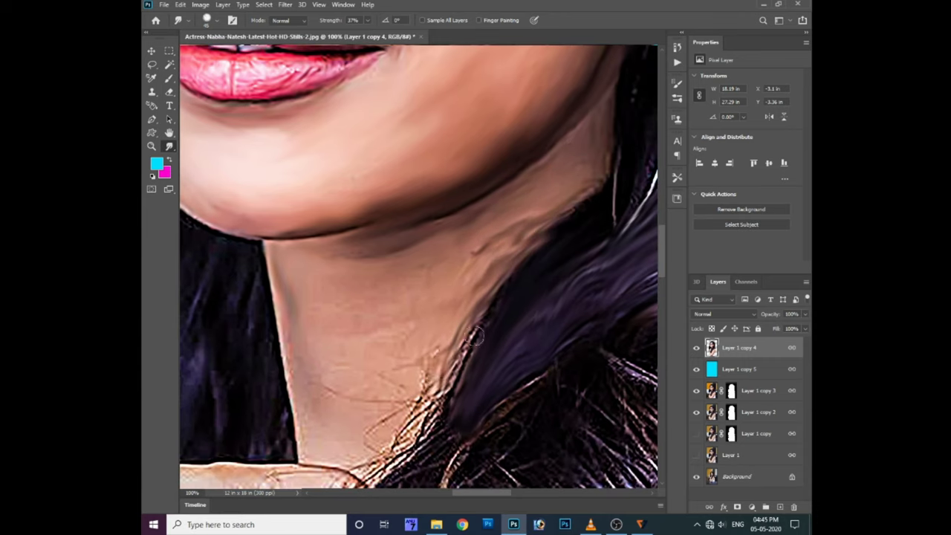
pyautogui.scroll(-1, 417, 357)
pyautogui.scroll(-1, 401, 322)
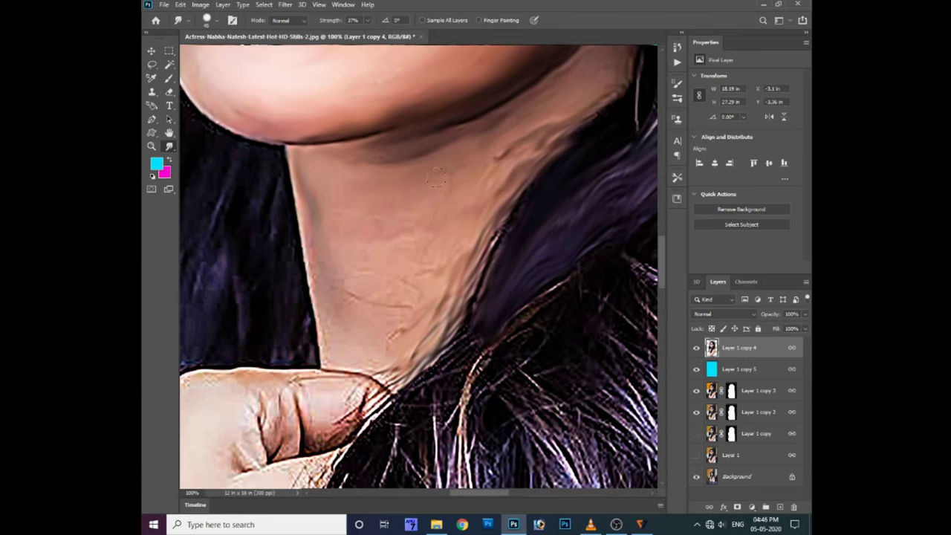
# Smudge the neck edge near the chin and the skin along the top of the hand
pyautogui.press('F5')
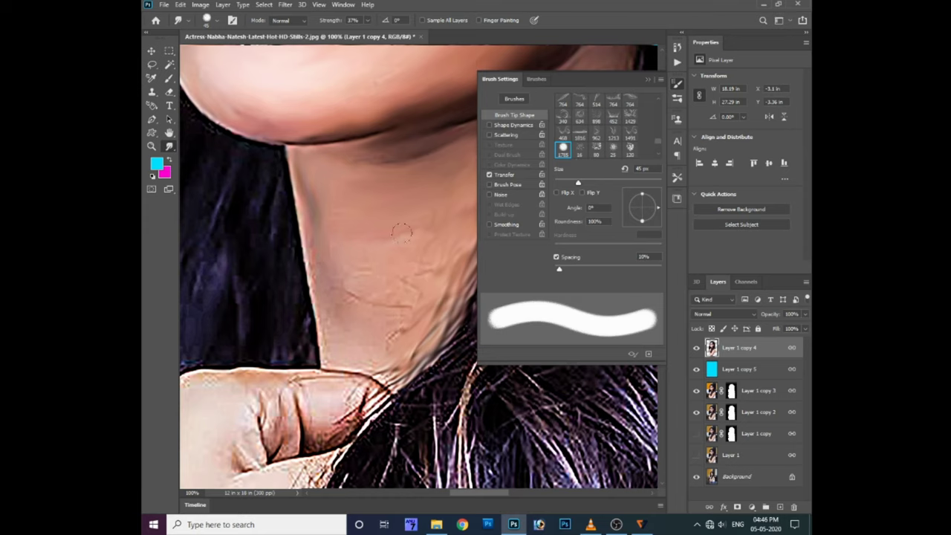
pyautogui.moveTo(389, 361); pyautogui.dragTo(327, 331)
pyautogui.scroll(-2, 400, 266)
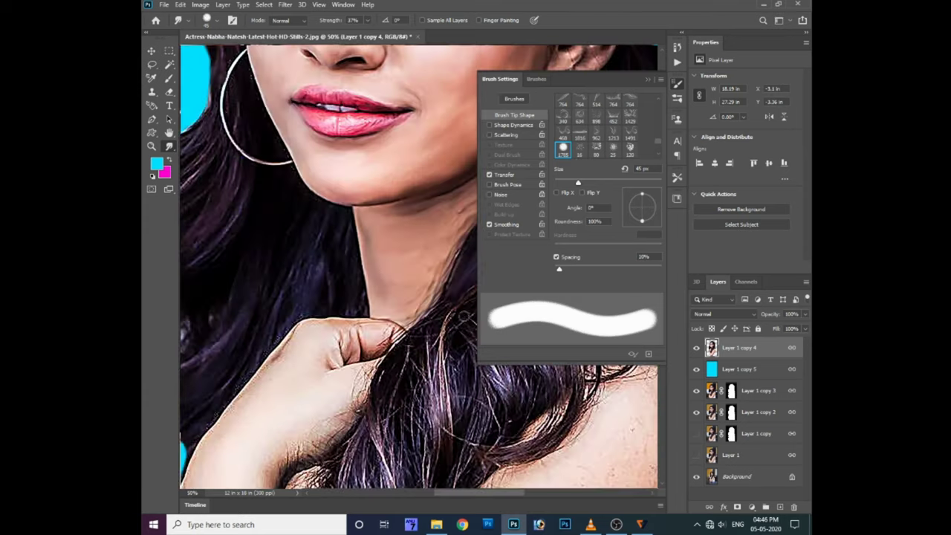
pyautogui.press('F5')
pyautogui.scroll(1, 377, 297)
pyautogui.scroll(1, 321, 288)
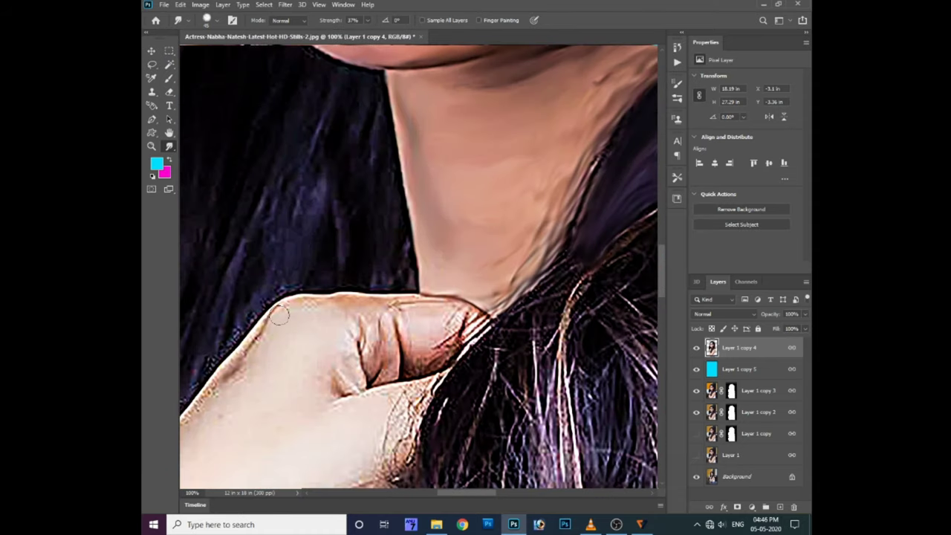
pyautogui.moveTo(355, 305); pyautogui.dragTo(357, 349)
# Lower the smudge strength to 24% and smooth the skin around the finger crease
pyautogui.moveTo(367, 20); pyautogui.dragTo(359, 36)
pyautogui.moveTo(375, 320); pyautogui.dragTo(402, 350)
pyautogui.moveTo(454, 309); pyautogui.dragTo(410, 297)
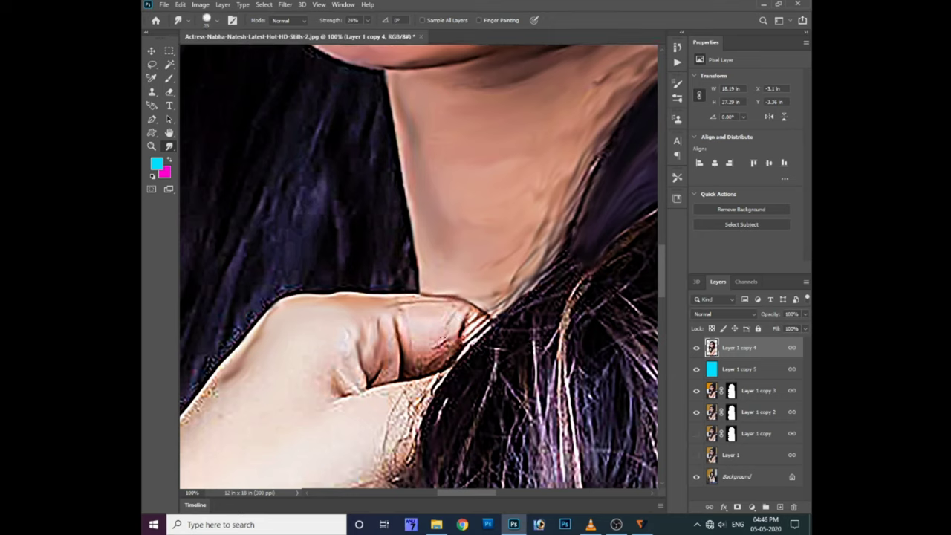
pyautogui.moveTo(432, 318); pyautogui.dragTo(405, 357)
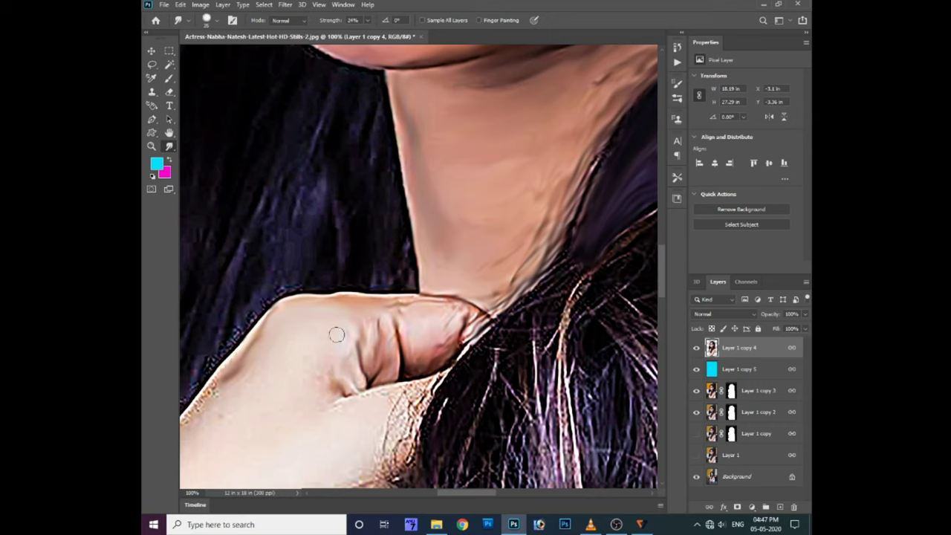
pyautogui.scroll(-1, 336, 312)
pyautogui.hscroll(-1, 336, 312)
pyautogui.scroll(-2, 325, 308)
pyautogui.hscroll(-2, 325, 308)
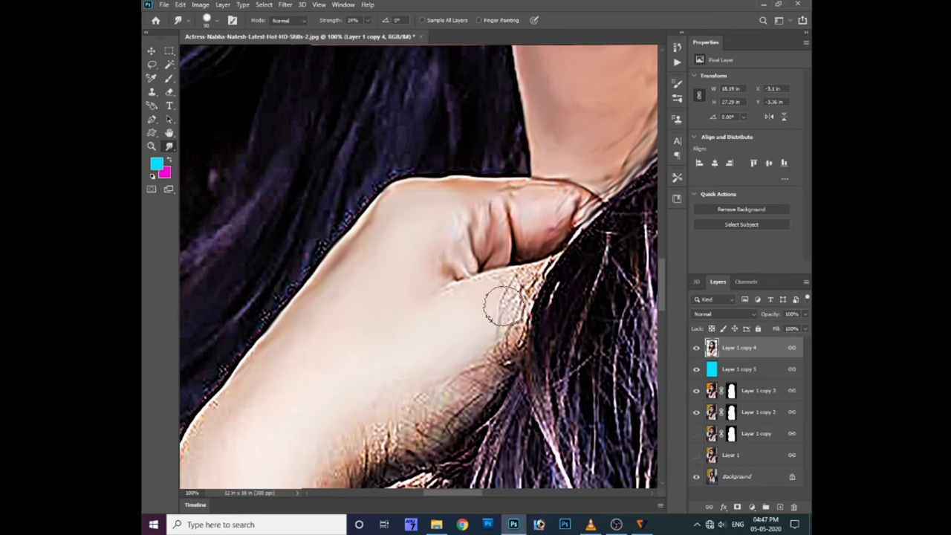
# Smooth the hair-like texture on the skin near the underarm
pyautogui.moveTo(500, 327); pyautogui.dragTo(451, 380)
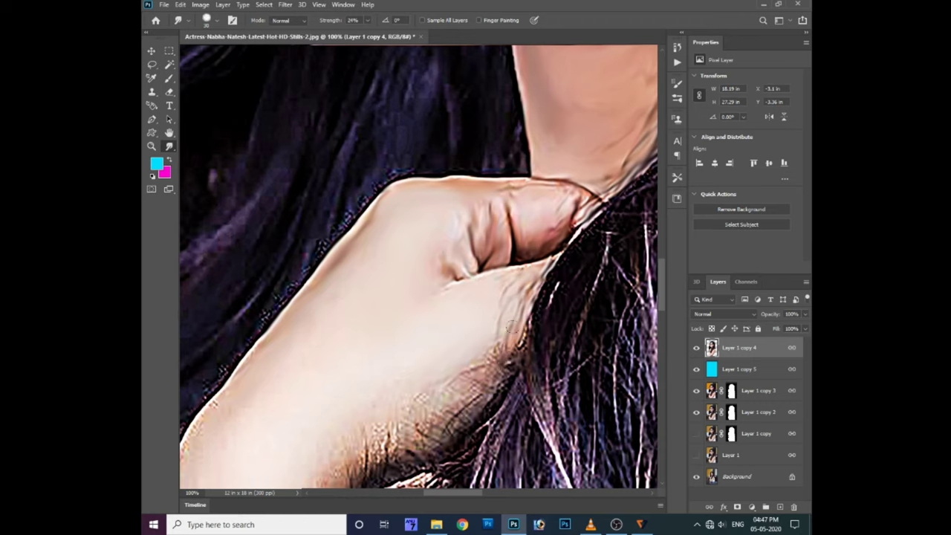
pyautogui.scroll(-2, 451, 380)
pyautogui.moveTo(420, 287); pyautogui.dragTo(396, 327)
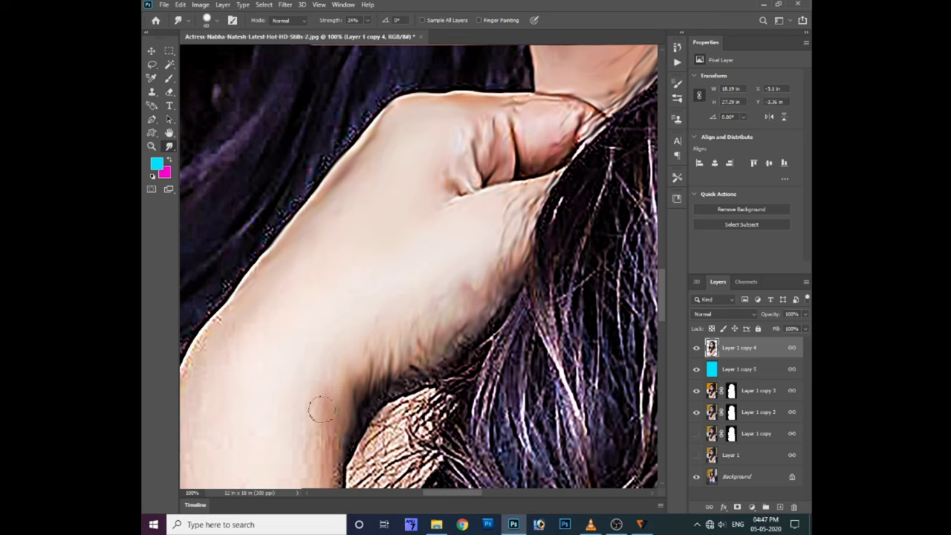
pyautogui.scroll(-1, 299, 284)
pyautogui.hscroll(-2, 299, 283)
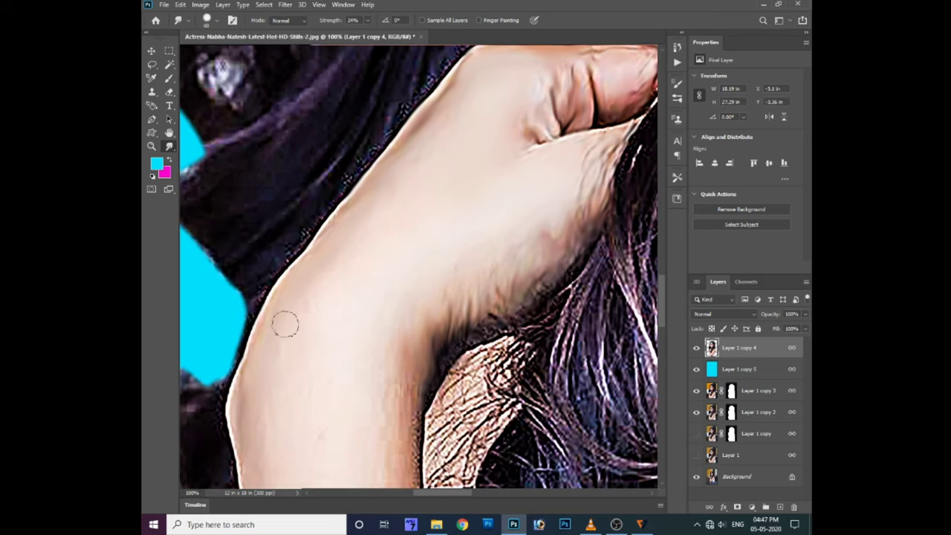
pyautogui.scroll(-2, 422, 276)
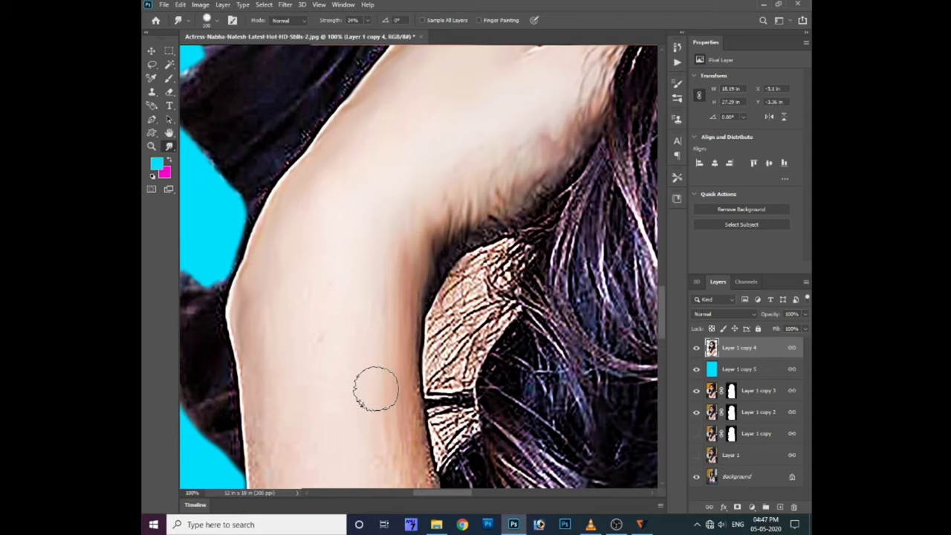
pyautogui.scroll(-1, 364, 350)
pyautogui.scroll(-3, 331, 365)
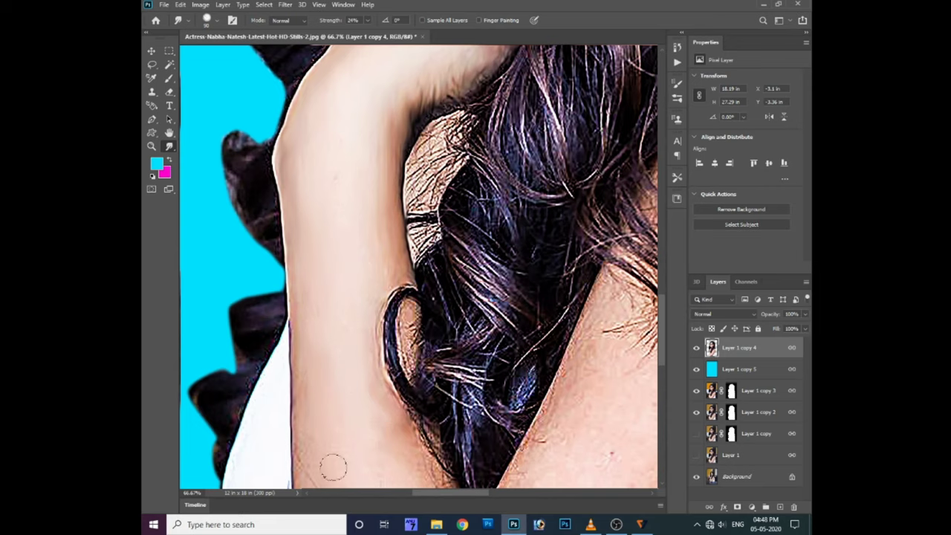
# Smudge away the dark inner-elbow crease and soften the inner arm edge at 34% strength
pyautogui.moveTo(357, 457); pyautogui.dragTo(343, 361)
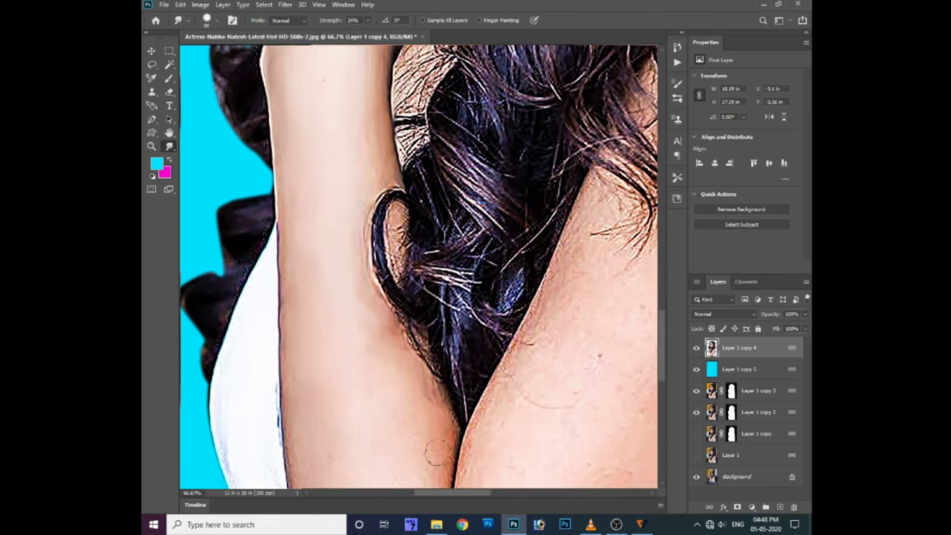
pyautogui.moveTo(370, 396); pyautogui.dragTo(343, 303)
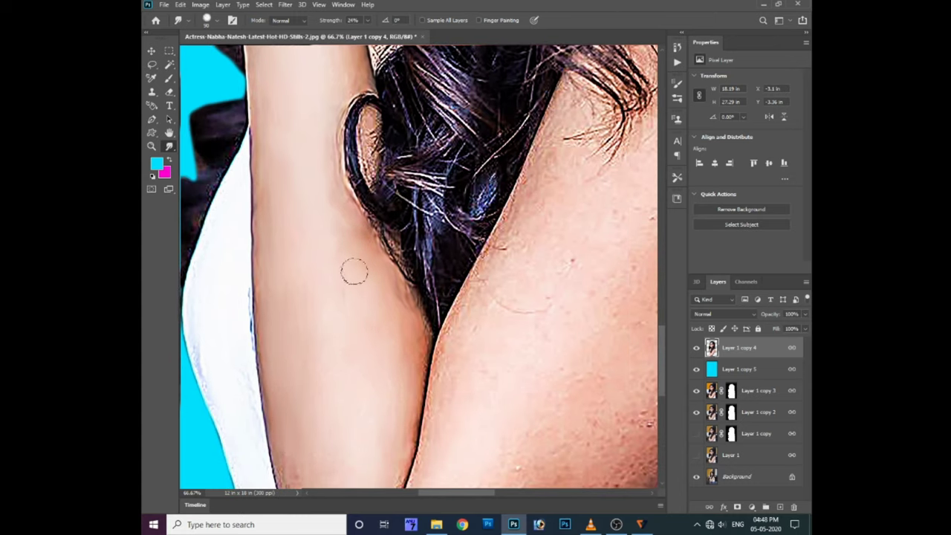
pyautogui.moveTo(371, 455); pyautogui.dragTo(342, 212)
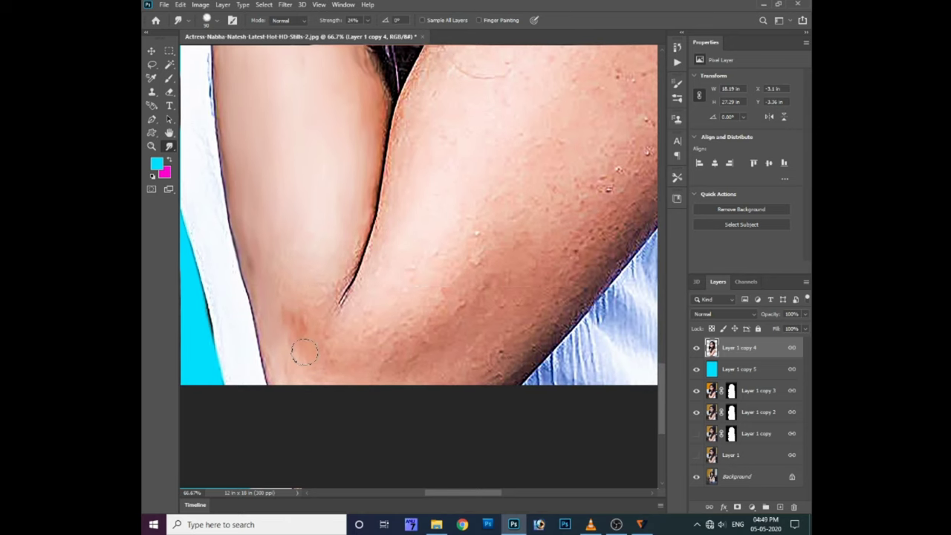
pyautogui.moveTo(346, 247); pyautogui.dragTo(313, 321)
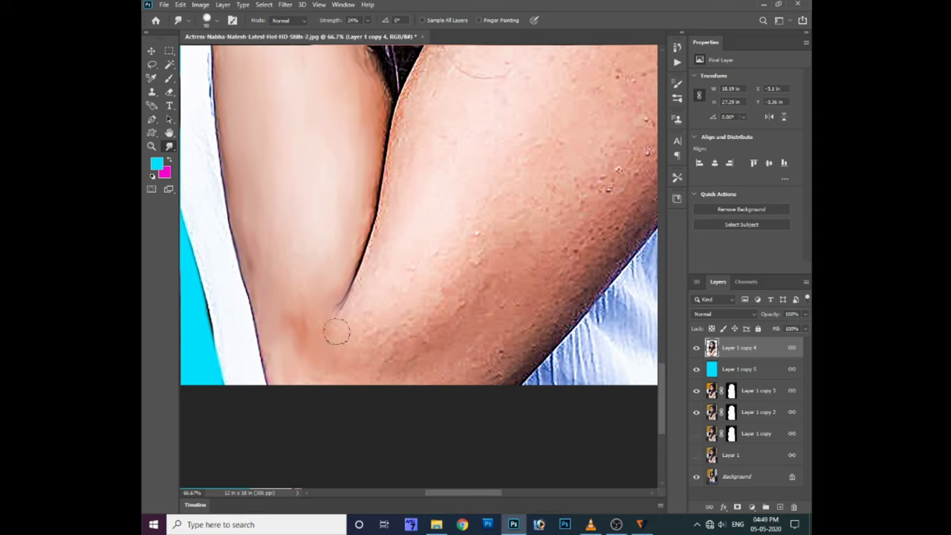
pyautogui.scroll(2, 352, 267)
pyautogui.moveTo(374, 167); pyautogui.dragTo(365, 292)
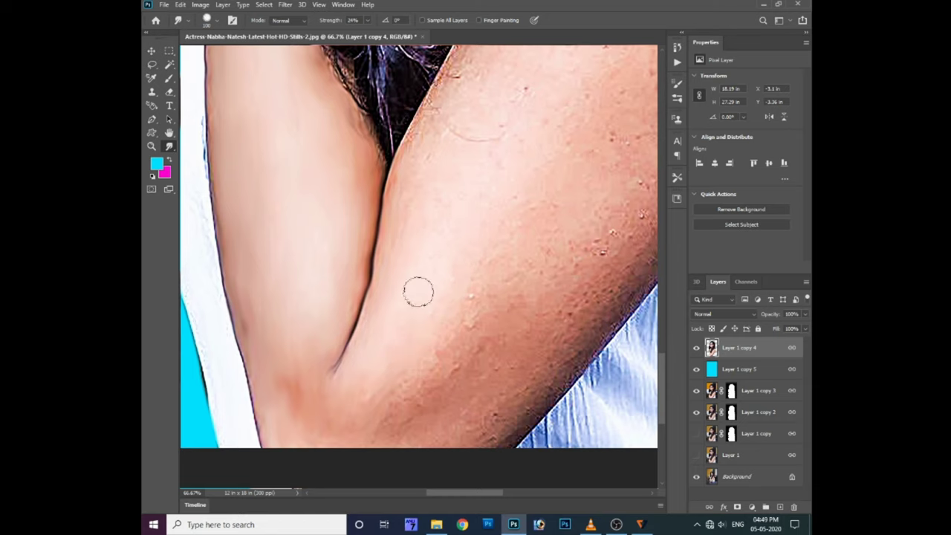
pyautogui.scroll(-3, 463, 215)
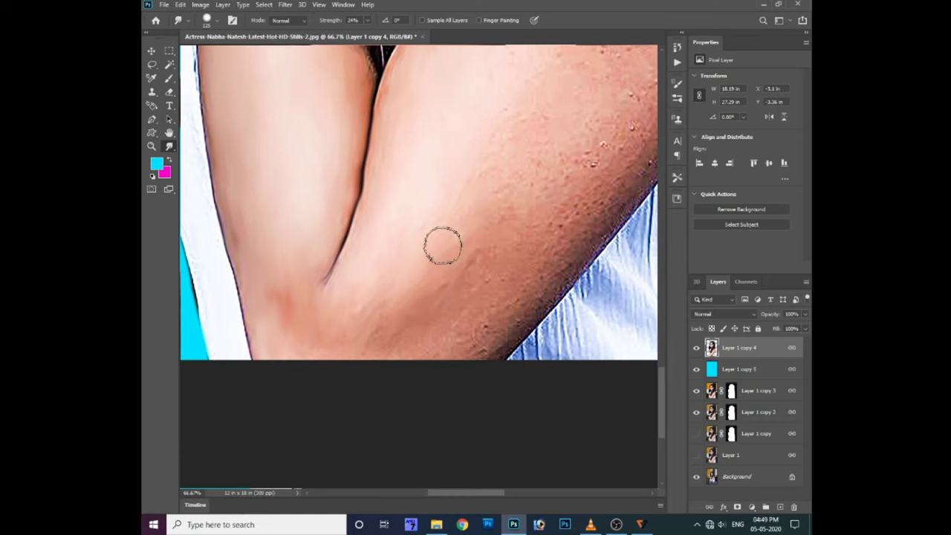
pyautogui.scroll(2, 513, 297)
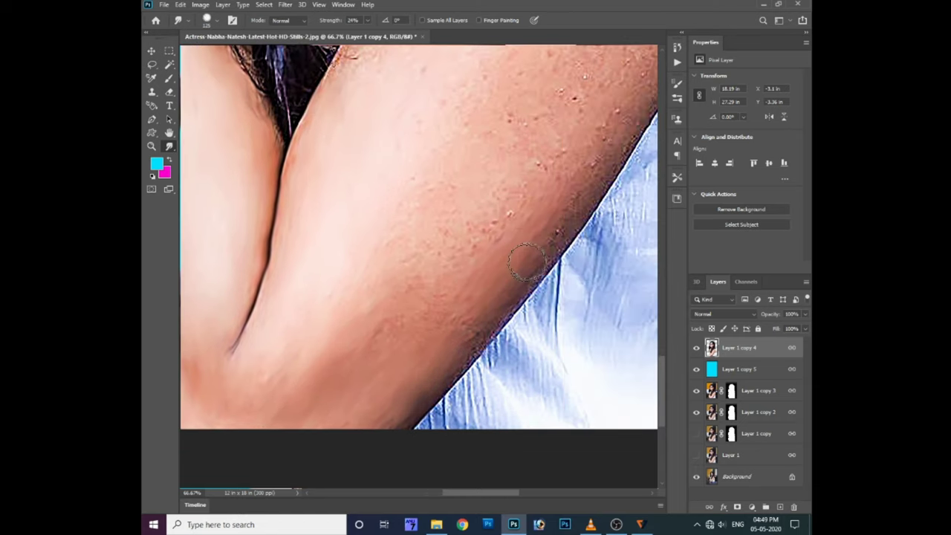
pyautogui.moveTo(429, 275)
pyautogui.mouseDown()
pyautogui.moveTo(405, 250)
pyautogui.moveTo(402, 260)
pyautogui.mouseUp()
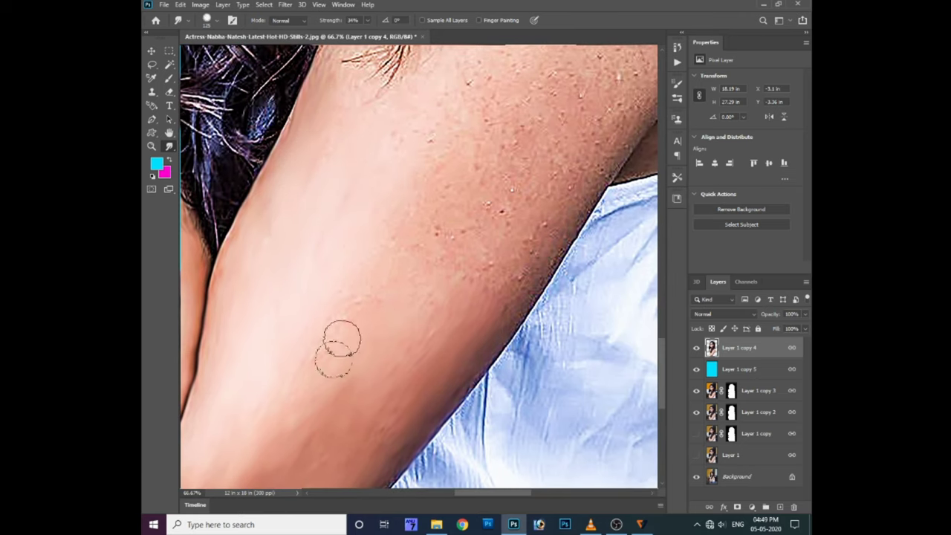
pyautogui.moveTo(341, 295); pyautogui.dragTo(282, 369)
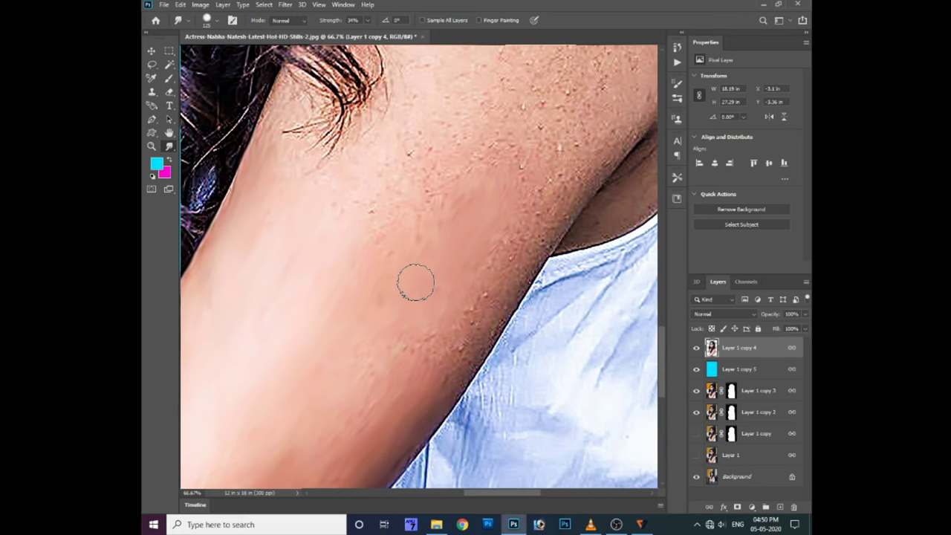
# Smooth the speckled skin along the arm and across the top of the shoulder
pyautogui.moveTo(435, 280)
pyautogui.mouseDown()
pyautogui.moveTo(461, 318)
pyautogui.moveTo(475, 311)
pyautogui.mouseUp()
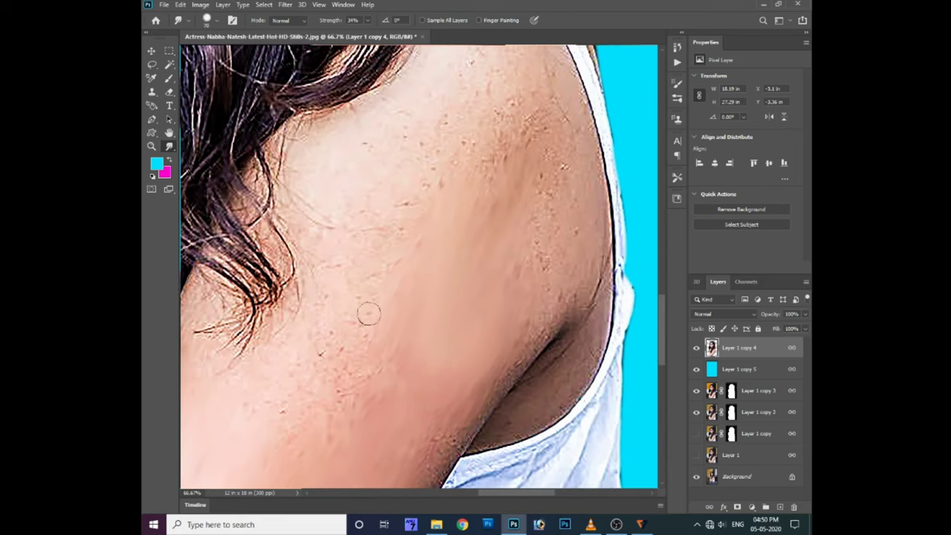
pyautogui.moveTo(352, 416); pyautogui.dragTo(375, 372)
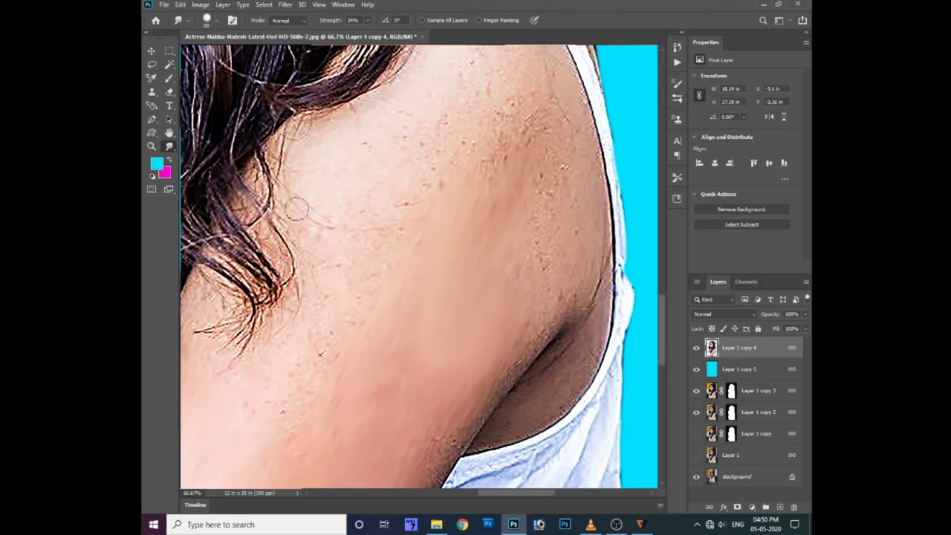
pyautogui.moveTo(339, 259)
pyautogui.mouseDown()
pyautogui.moveTo(350, 245)
pyautogui.moveTo(346, 193)
pyautogui.mouseUp()
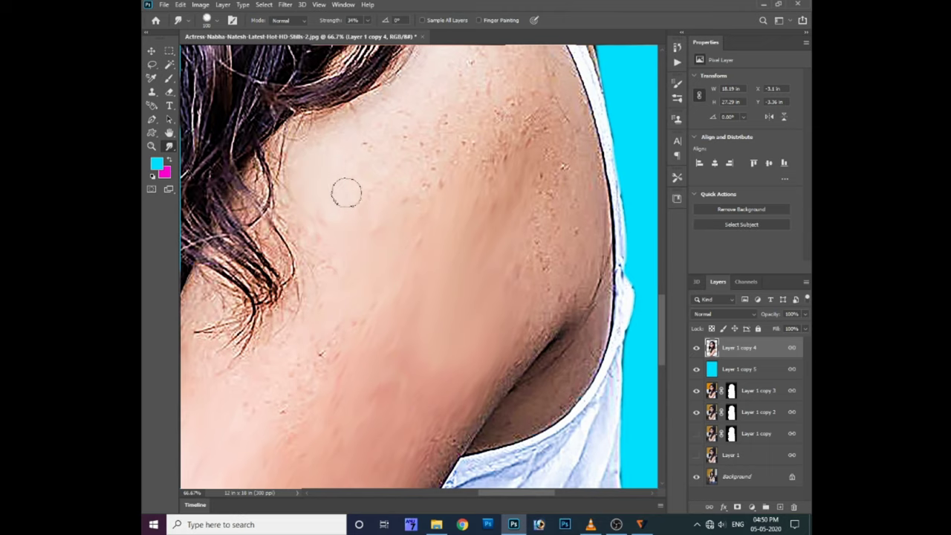
pyautogui.moveTo(442, 233); pyautogui.dragTo(382, 340)
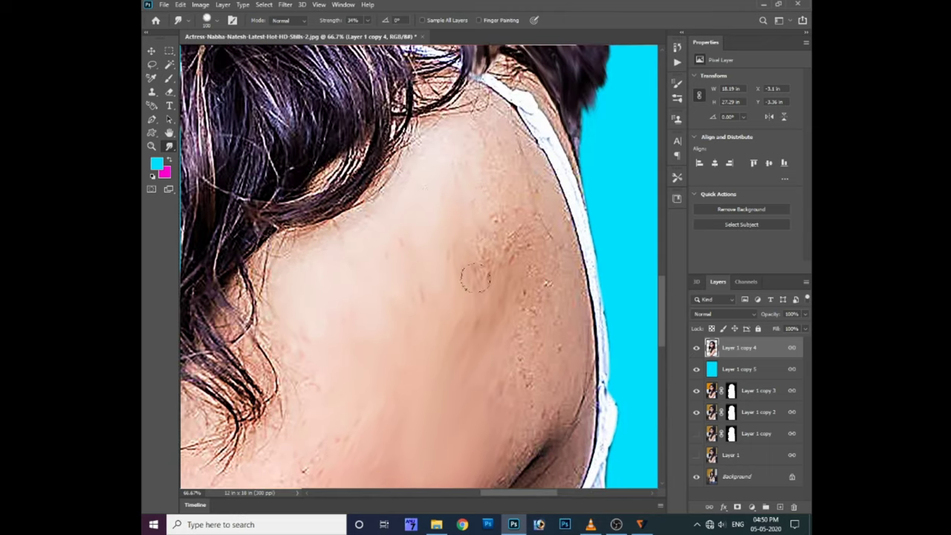
pyautogui.moveTo(486, 185); pyautogui.dragTo(520, 229)
pyautogui.moveTo(531, 300); pyautogui.dragTo(468, 214)
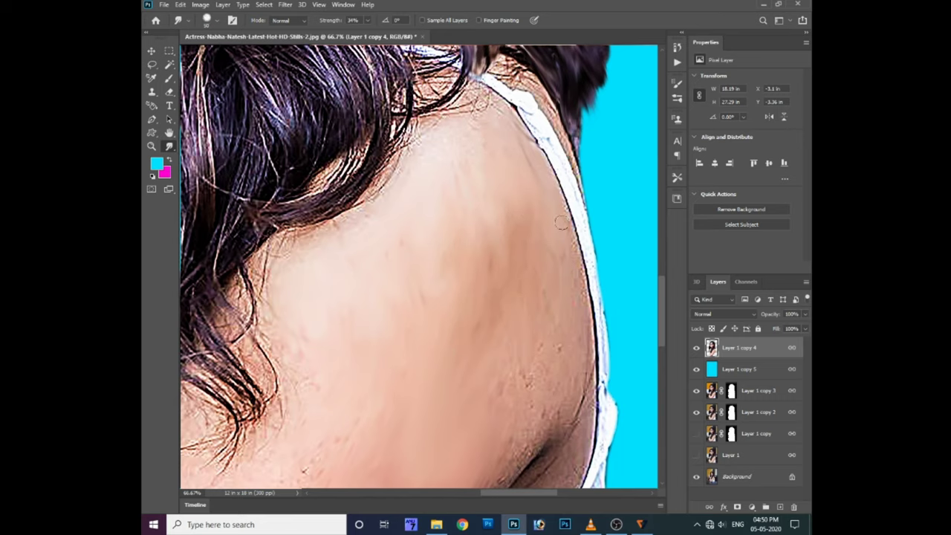
pyautogui.moveTo(585, 351); pyautogui.dragTo(579, 291)
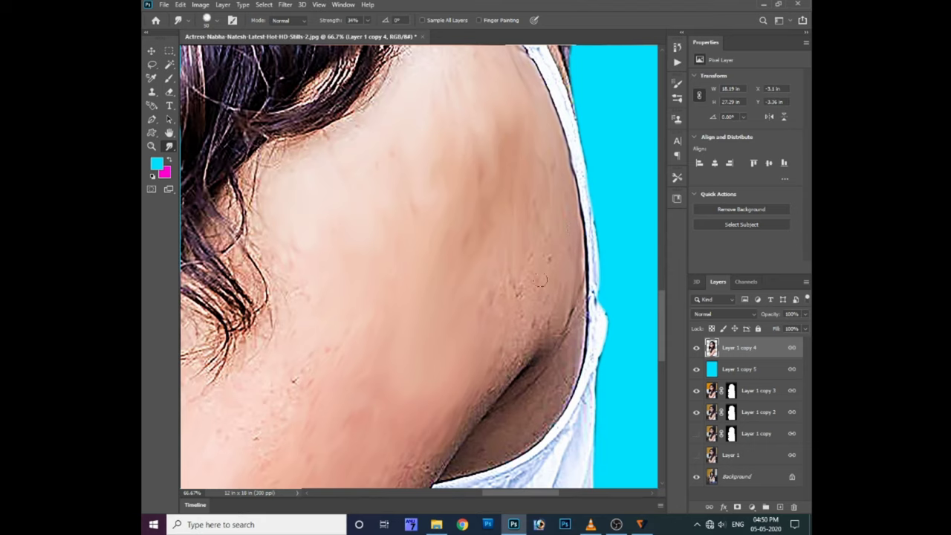
# Smudge the golden hair strand tips down into the neck skin and smooth the upper-shoulder hair edge
pyautogui.moveTo(371, 366); pyautogui.dragTo(452, 299)
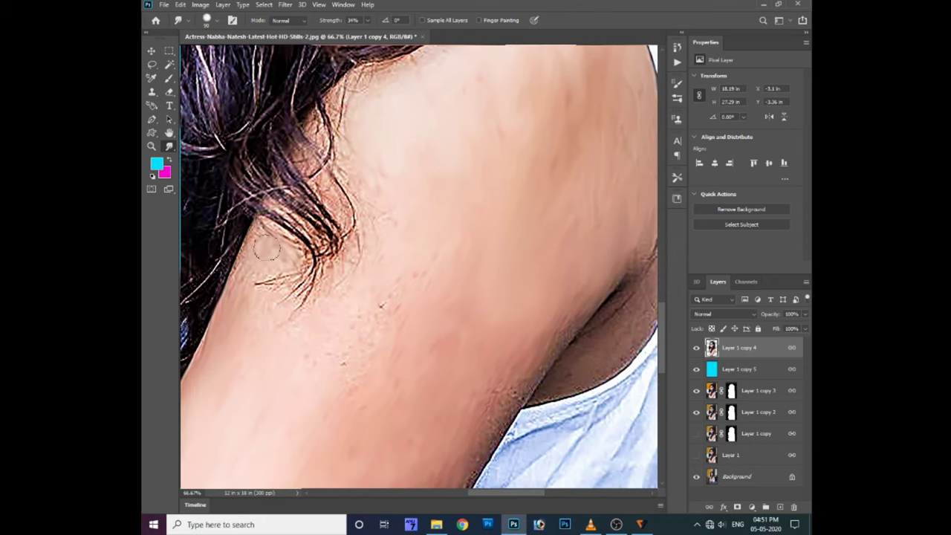
pyautogui.moveTo(247, 296)
pyautogui.mouseDown()
pyautogui.moveTo(309, 294)
pyautogui.moveTo(326, 372)
pyautogui.mouseUp()
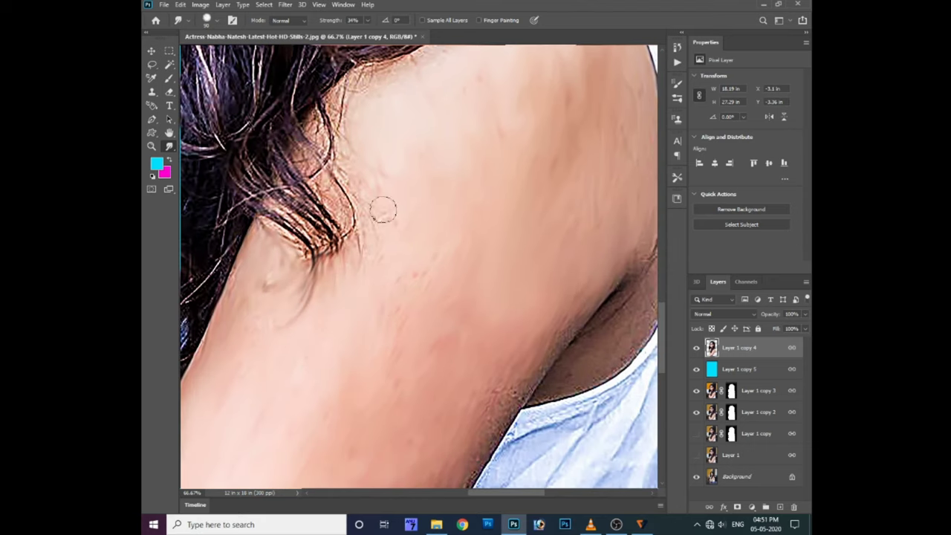
pyautogui.scroll(3, 384, 211)
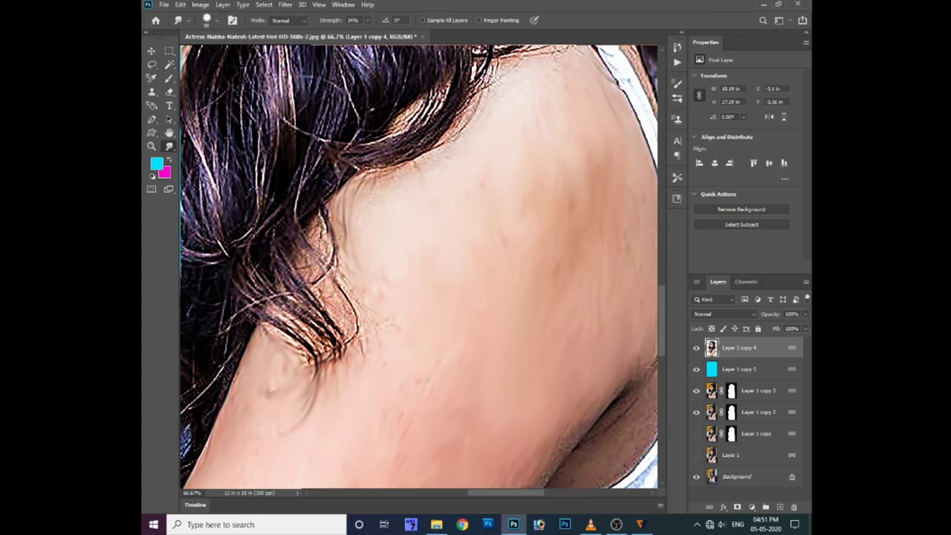
pyautogui.moveTo(338, 231); pyautogui.dragTo(360, 335)
pyautogui.moveTo(327, 256); pyautogui.dragTo(349, 338)
pyautogui.moveTo(304, 223)
pyautogui.mouseDown()
pyautogui.moveTo(312, 287)
pyautogui.moveTo(349, 375)
pyautogui.mouseUp()
pyautogui.moveTo(290, 305)
pyautogui.mouseDown()
pyautogui.moveTo(338, 390)
pyautogui.moveTo(312, 397)
pyautogui.moveTo(319, 417)
pyautogui.mouseUp()
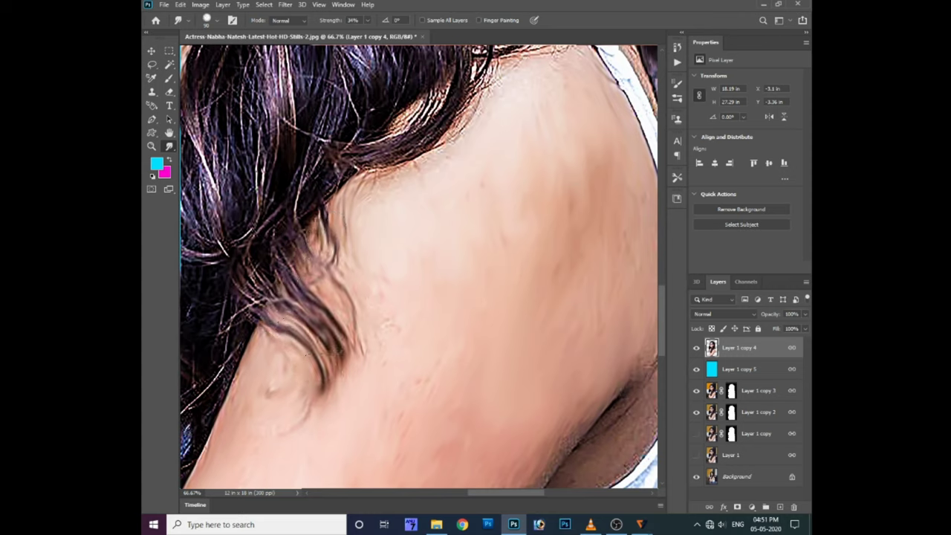
pyautogui.moveTo(286, 327); pyautogui.dragTo(330, 420)
pyautogui.moveTo(499, 188); pyautogui.dragTo(556, 144)
pyautogui.scroll(-1, 381, 324)
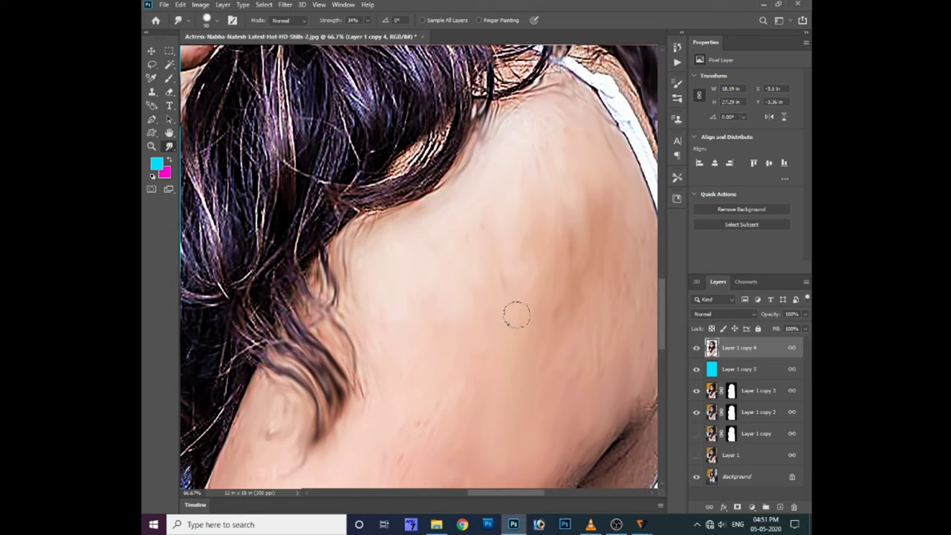
pyautogui.scroll(-2, 482, 223)
pyautogui.scroll(1, 409, 410)
# Soften the arm edge beside the shirt and blend the strap edge into the shoulder skin
pyautogui.moveTo(521, 331); pyautogui.dragTo(474, 418)
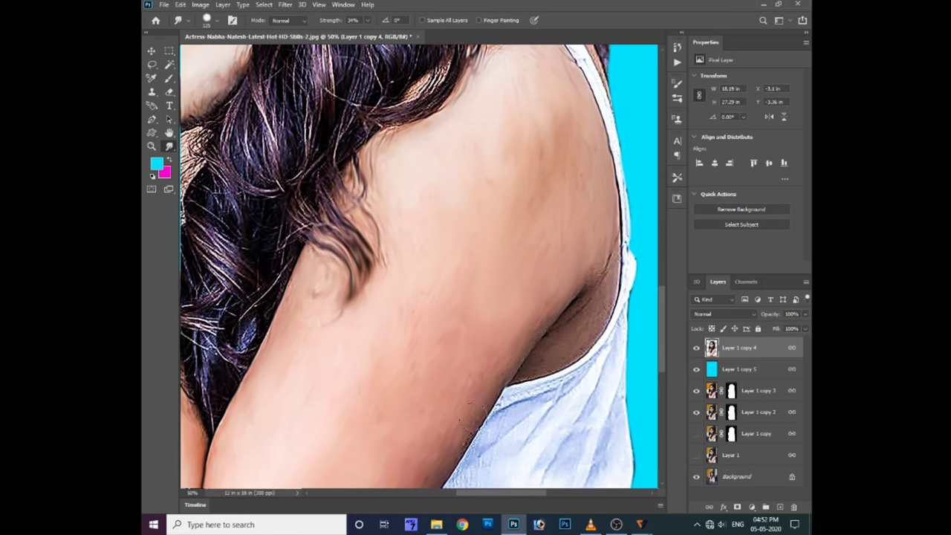
pyautogui.scroll(-2, 509, 260)
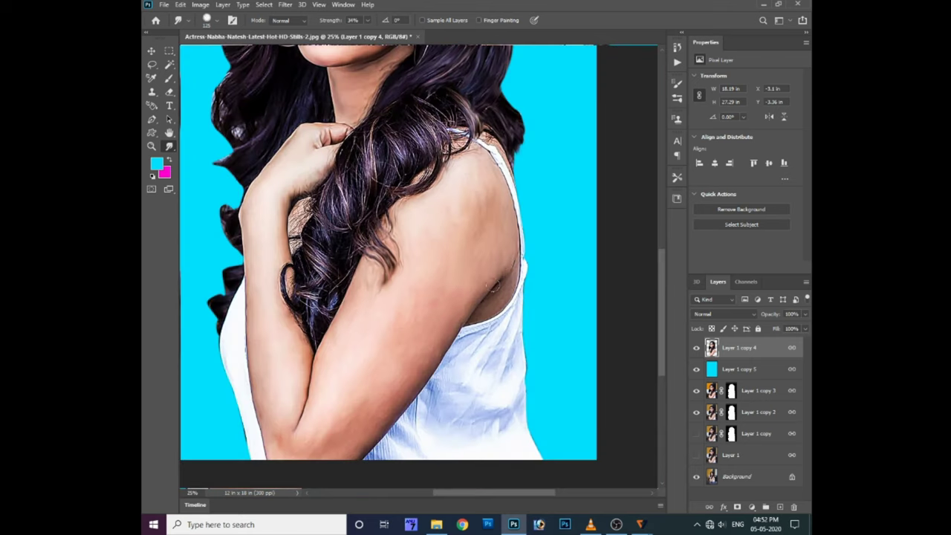
pyautogui.scroll(1, 385, 289)
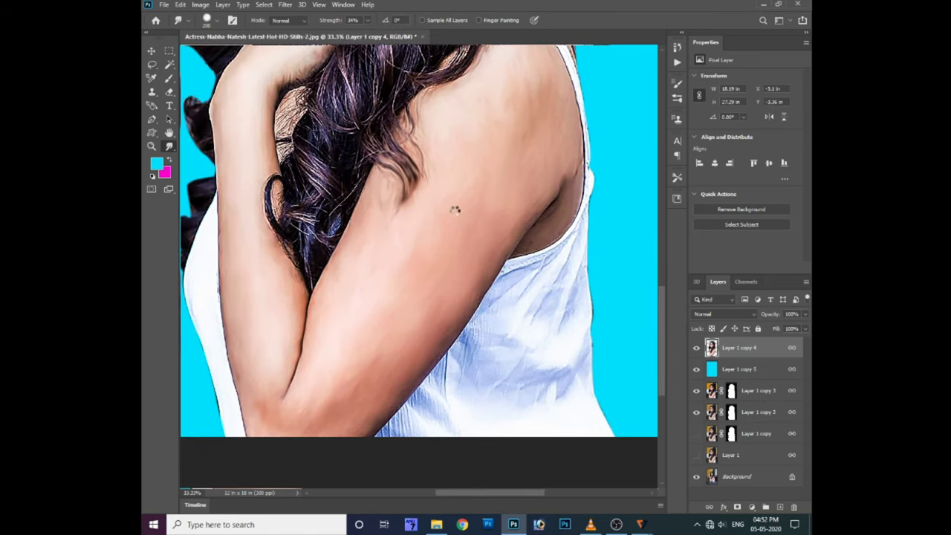
pyautogui.scroll(1, 476, 205)
pyautogui.scroll(1, 483, 202)
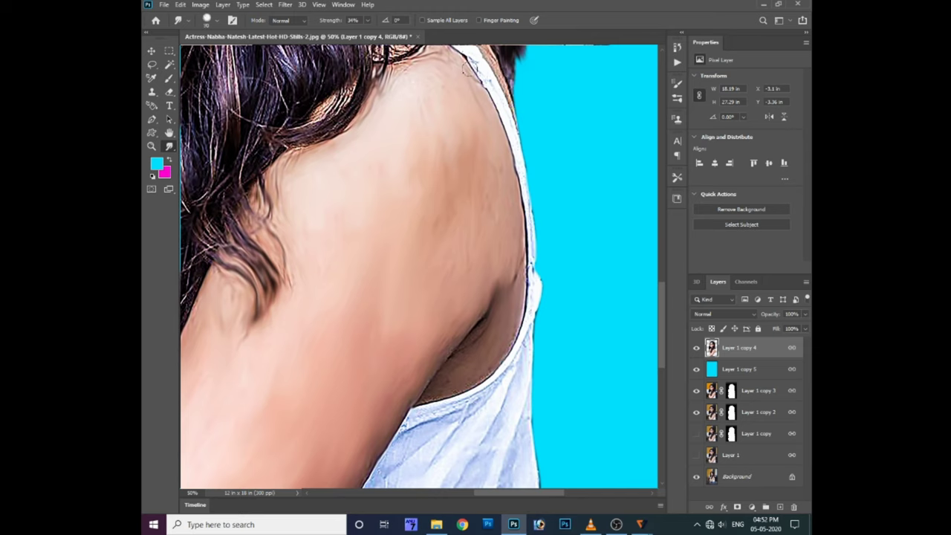
pyautogui.scroll(3, 528, 227)
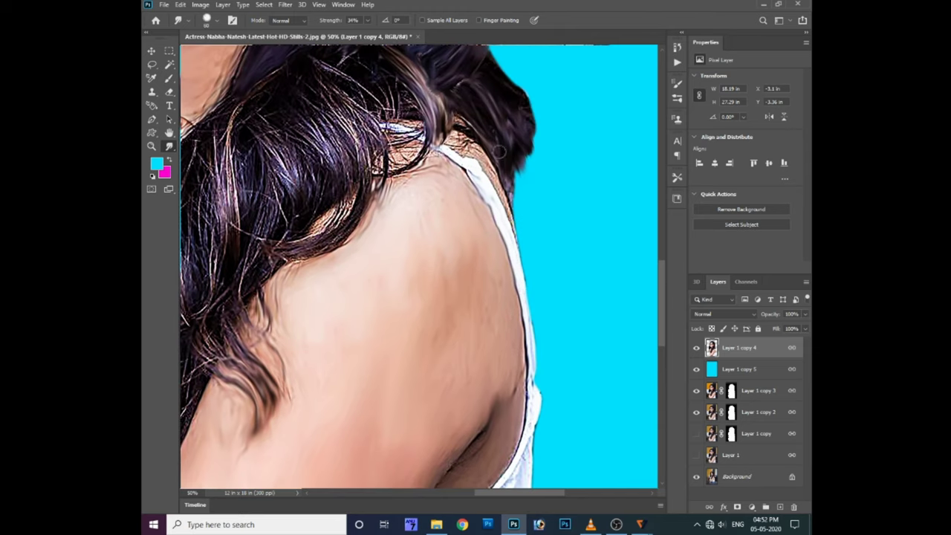
pyautogui.moveTo(471, 146); pyautogui.dragTo(488, 168)
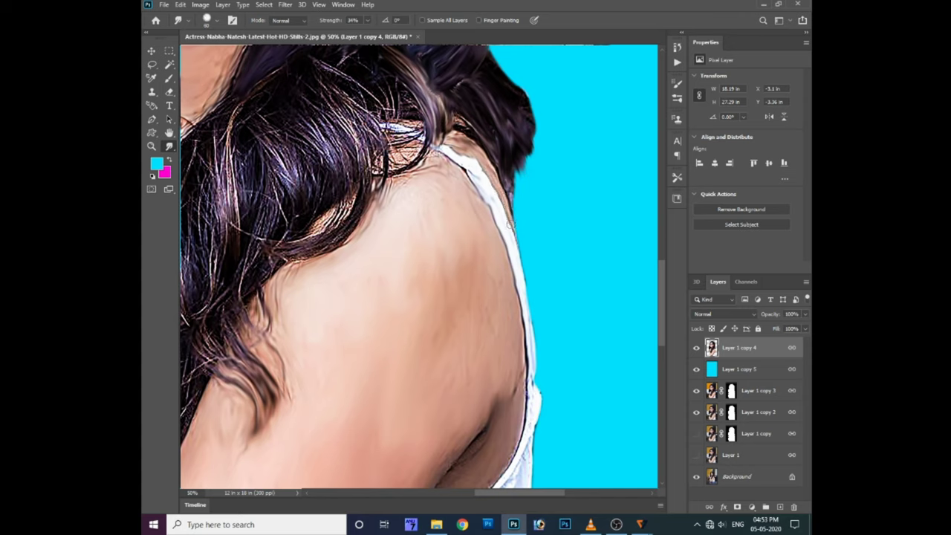
pyautogui.scroll(-1, 530, 388)
pyautogui.scroll(-1, 490, 361)
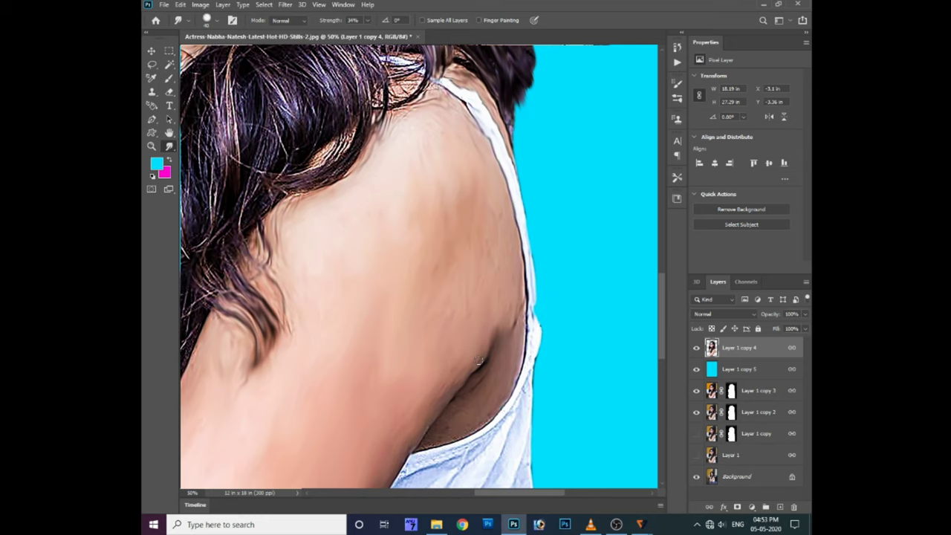
pyautogui.scroll(-1, 486, 385)
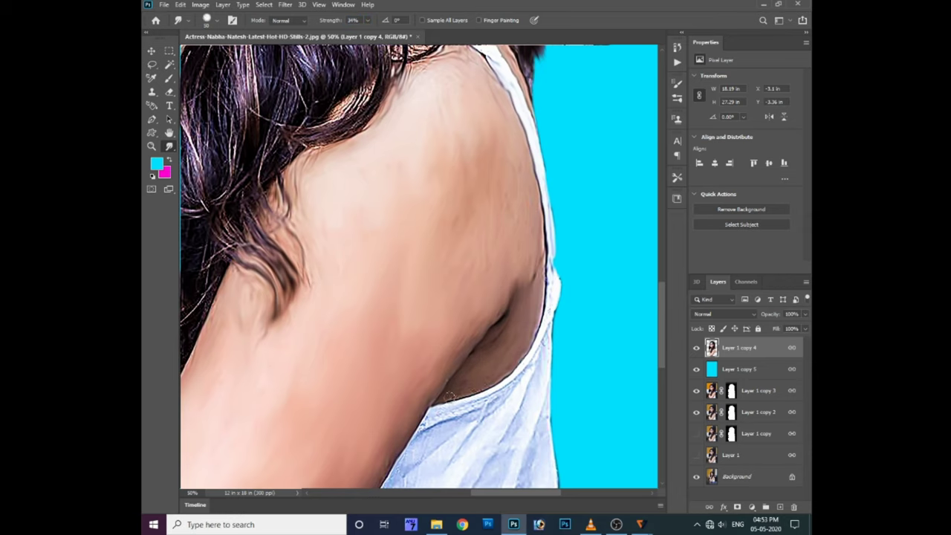
# Soften the strap edges below the armpit and along the arm, and smear the blue shirt creases
pyautogui.moveTo(547, 331); pyautogui.dragTo(418, 434)
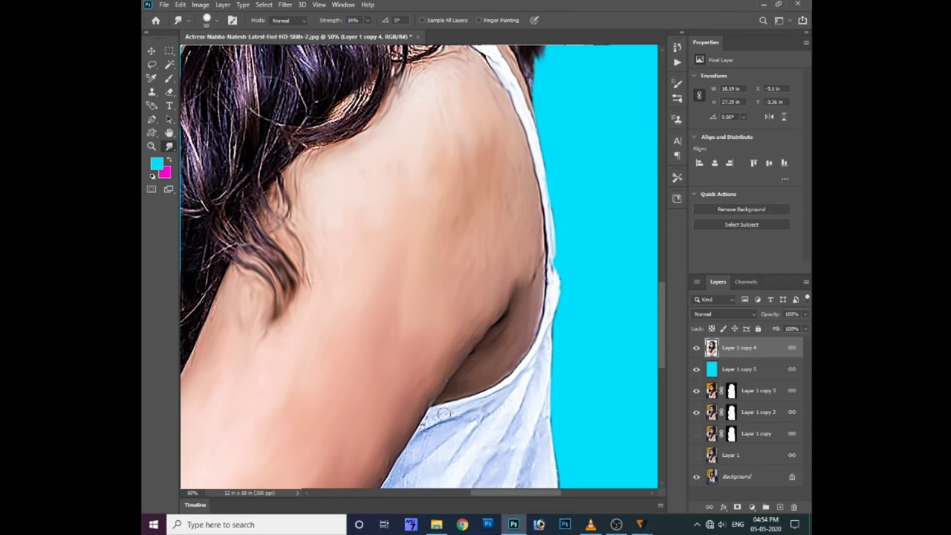
pyautogui.scroll(-1, 408, 439)
pyautogui.scroll(-1, 409, 435)
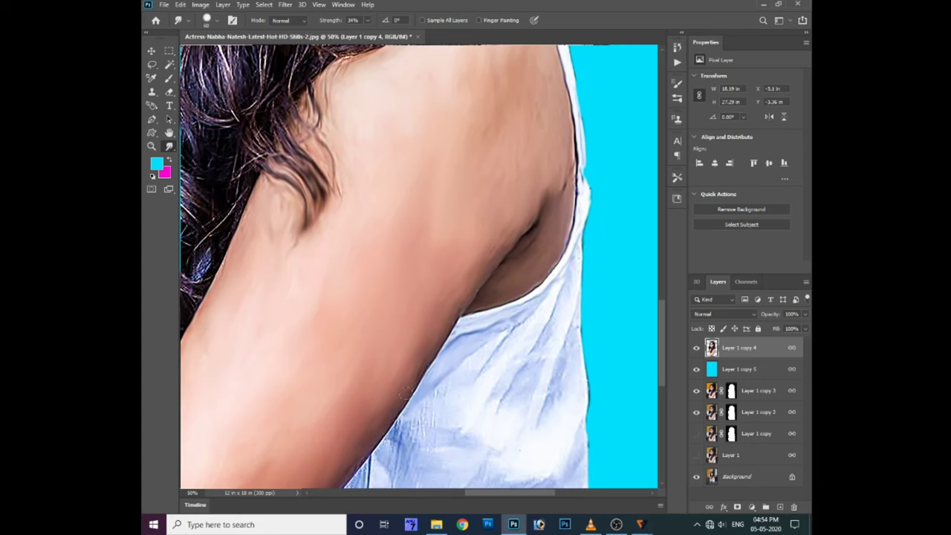
pyautogui.scroll(-1, 424, 379)
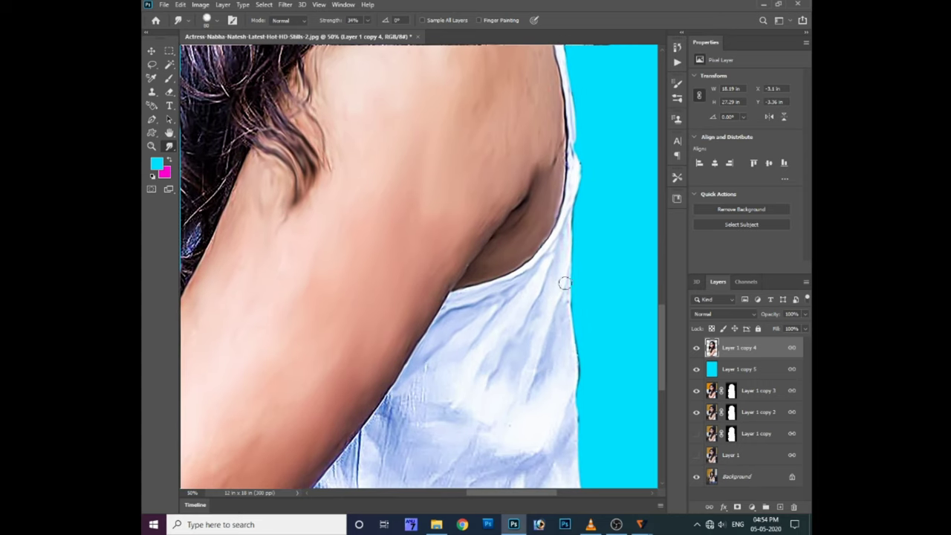
pyautogui.moveTo(429, 393); pyautogui.dragTo(451, 319)
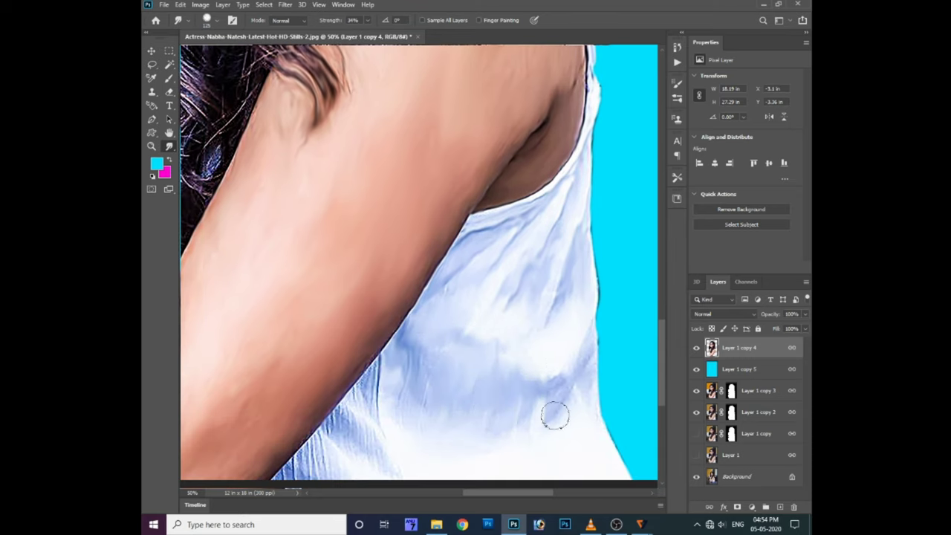
pyautogui.moveTo(586, 441); pyautogui.dragTo(549, 318)
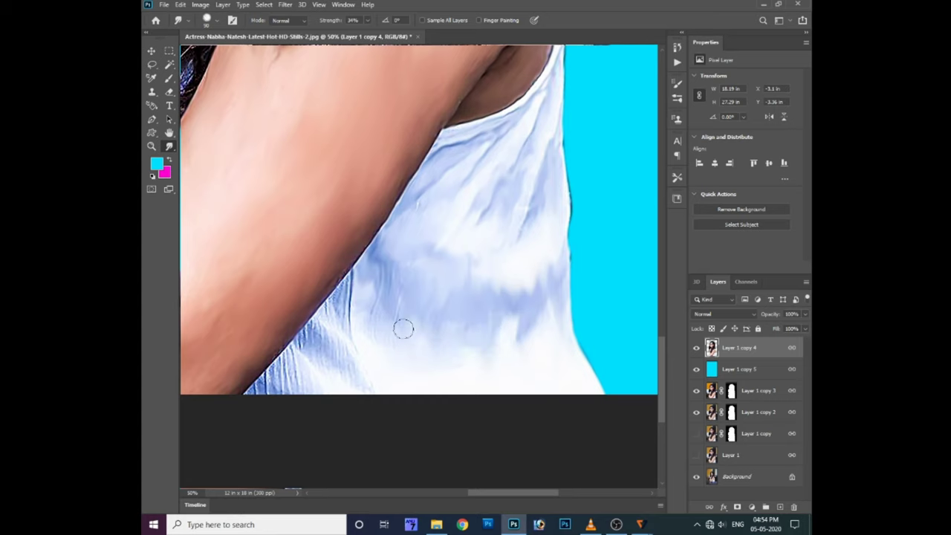
pyautogui.moveTo(354, 306); pyautogui.dragTo(354, 276)
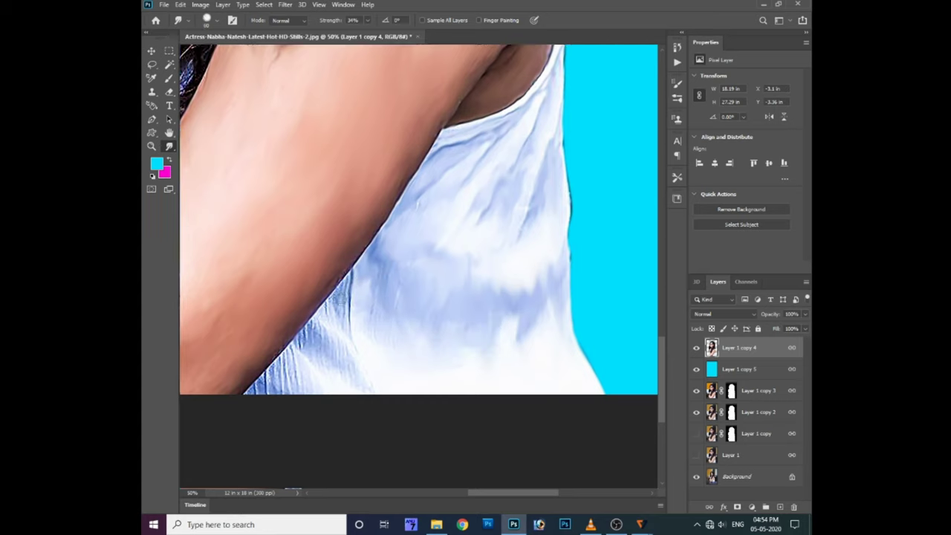
pyautogui.moveTo(335, 344)
pyautogui.mouseDown()
pyautogui.moveTo(301, 349)
pyautogui.moveTo(260, 393)
pyautogui.mouseUp()
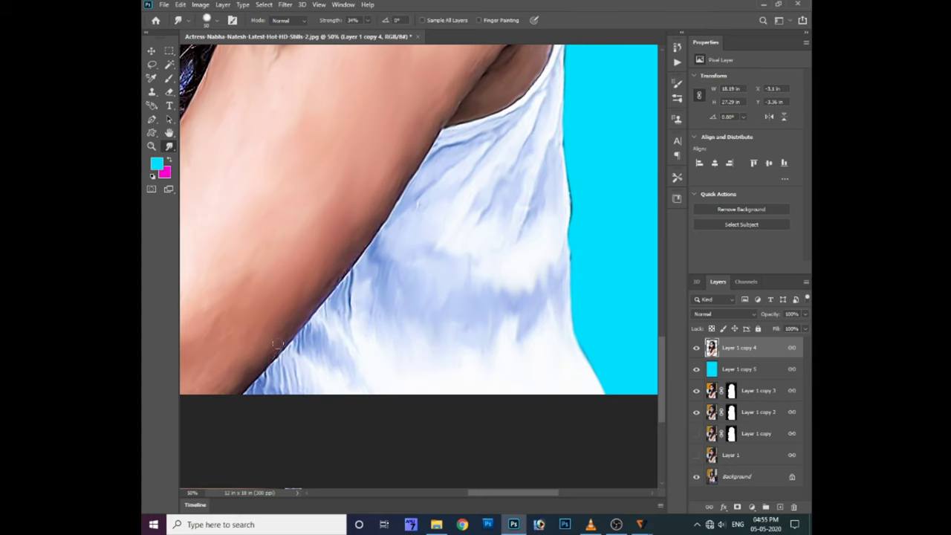
pyautogui.scroll(4, 412, 230)
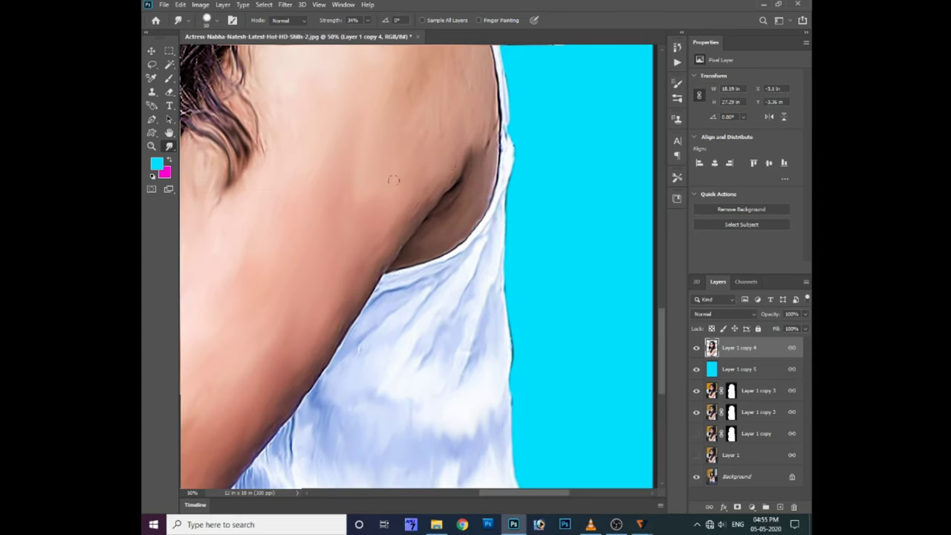
pyautogui.hscroll(-5, 394, 179)
pyautogui.scroll(1, 264, 288)
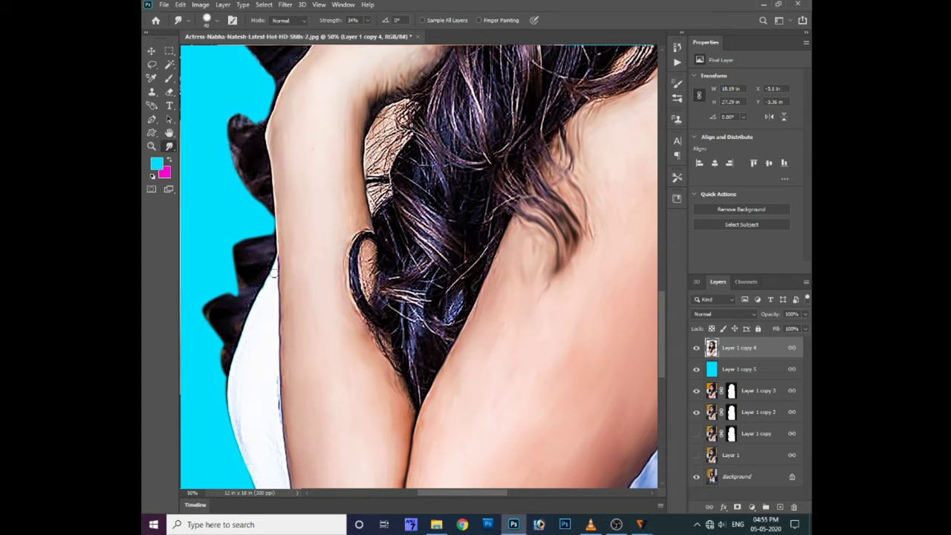
# Soften the white top's edge along the arm and smear the hair strands beside the raised arm
pyautogui.moveTo(230, 396); pyautogui.dragTo(234, 369)
pyautogui.scroll(-2, 245, 334)
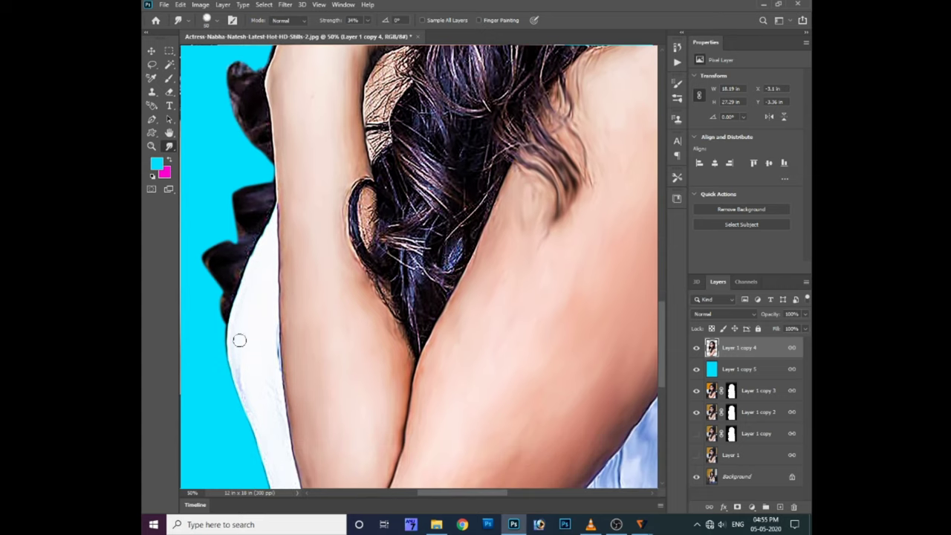
pyautogui.scroll(-1, 263, 378)
pyautogui.scroll(-2, 245, 372)
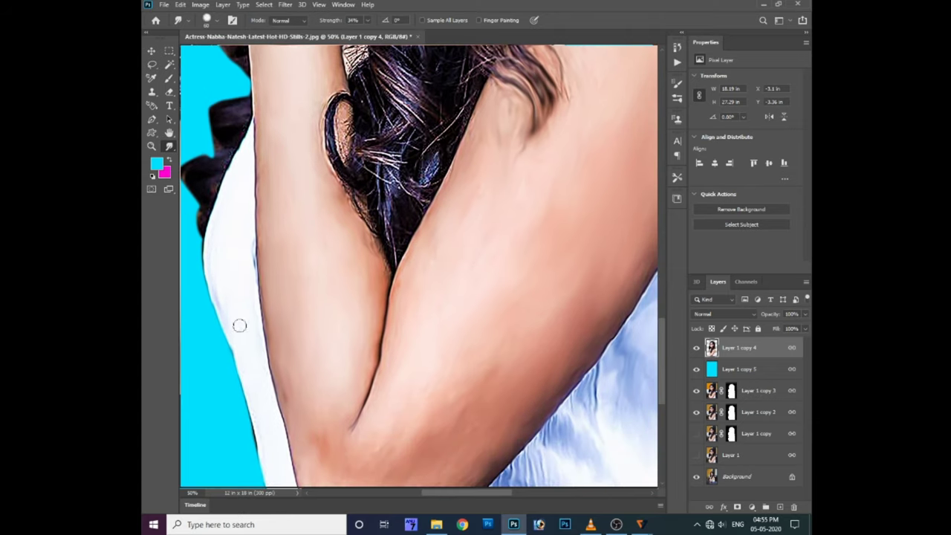
pyautogui.scroll(-2, 260, 386)
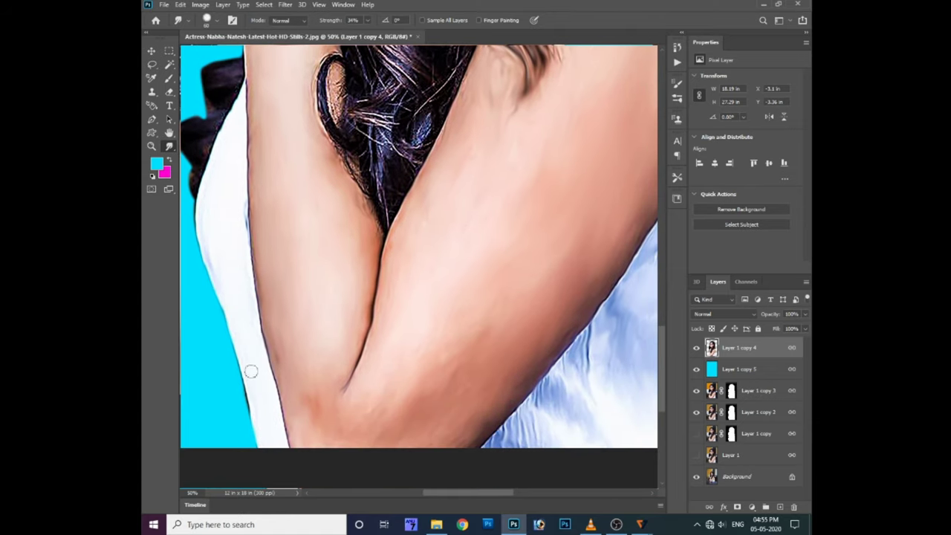
pyautogui.scroll(4, 282, 394)
pyautogui.scroll(3, 249, 305)
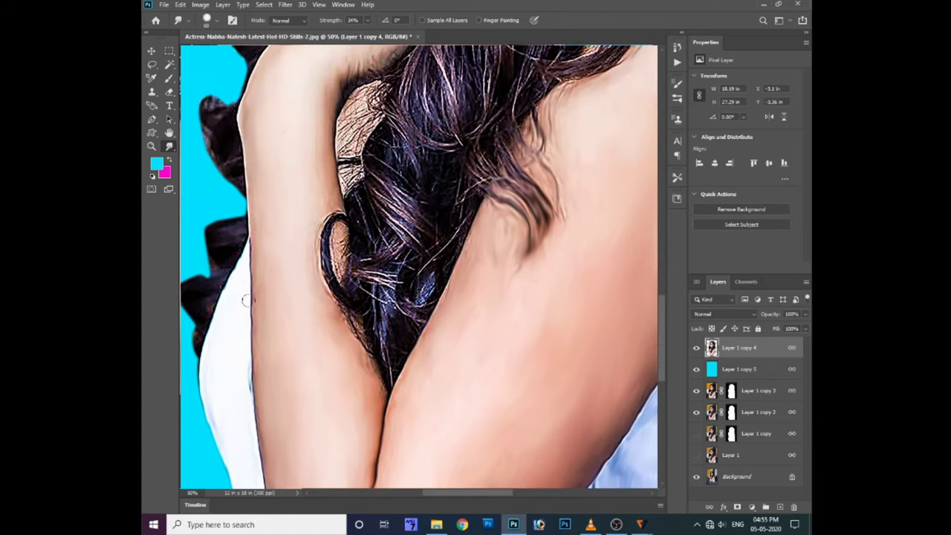
pyautogui.scroll(3, 256, 253)
pyautogui.scroll(2, 260, 219)
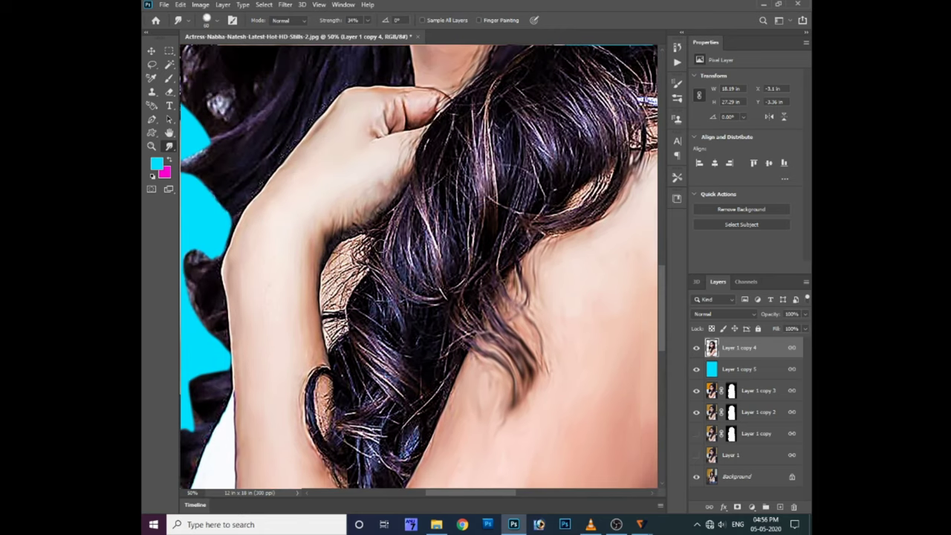
pyautogui.moveTo(366, 256)
pyautogui.mouseDown()
pyautogui.moveTo(356, 267)
pyautogui.moveTo(336, 262)
pyautogui.moveTo(350, 292)
pyautogui.moveTo(327, 286)
pyautogui.moveTo(346, 336)
pyautogui.mouseUp()
# Zoom in on the face and smudge the upper ear rim with hair colour
pyautogui.moveTo(317, 182); pyautogui.dragTo(255, 272)
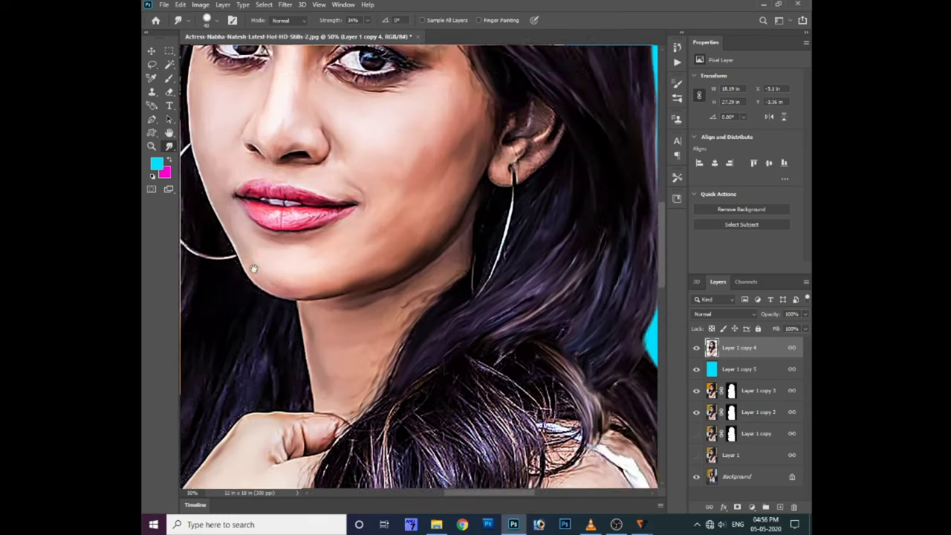
pyautogui.scroll(1, 255, 272)
pyautogui.moveTo(414, 261); pyautogui.dragTo(421, 232)
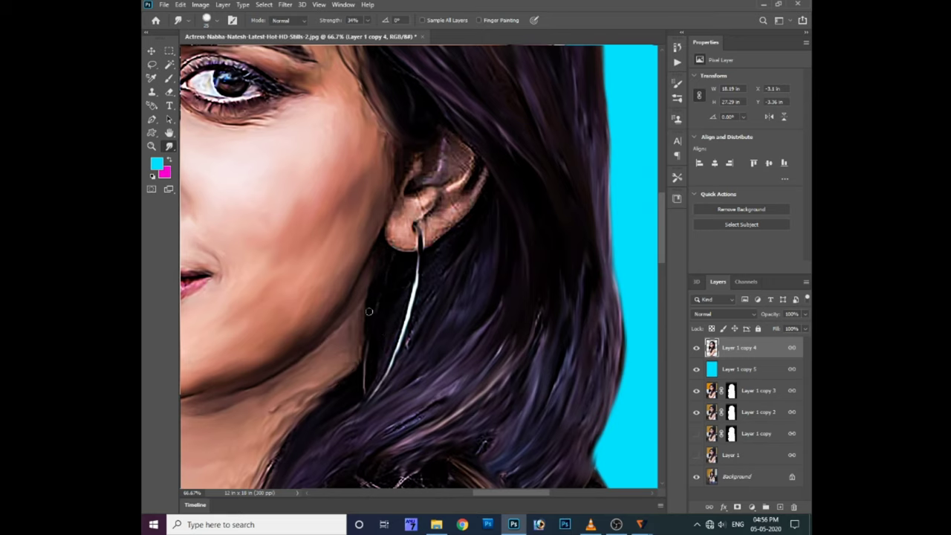
pyautogui.scroll(-1, 349, 357)
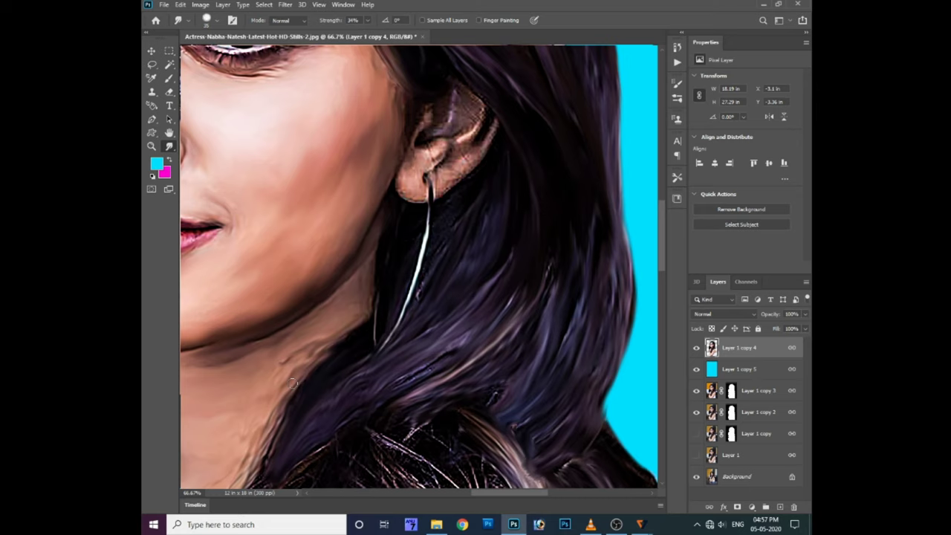
pyautogui.moveTo(491, 126)
pyautogui.mouseDown()
pyautogui.moveTo(462, 121)
pyautogui.moveTo(410, 149)
pyautogui.mouseUp()
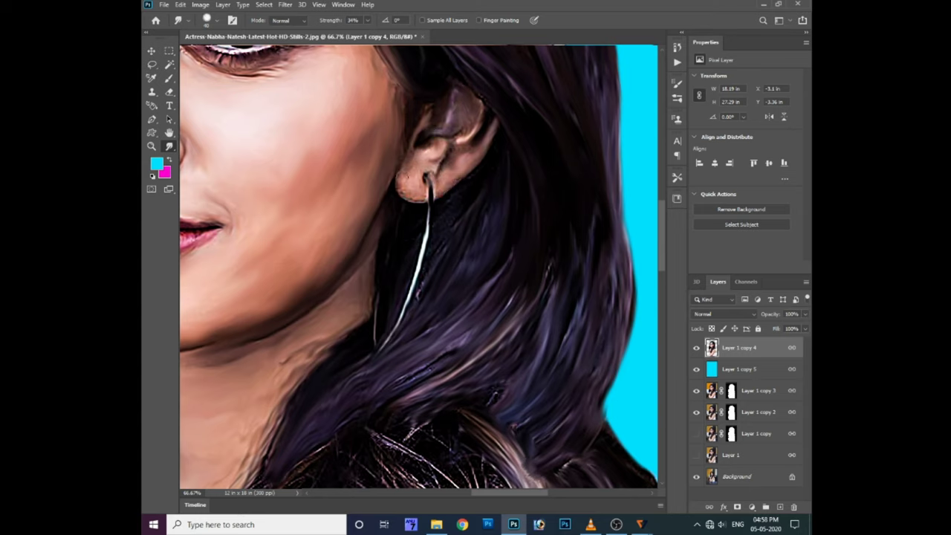
# Soften the hoop earring lines and smudge the hair edge left of the earring
pyautogui.moveTo(430, 213); pyautogui.dragTo(424, 211)
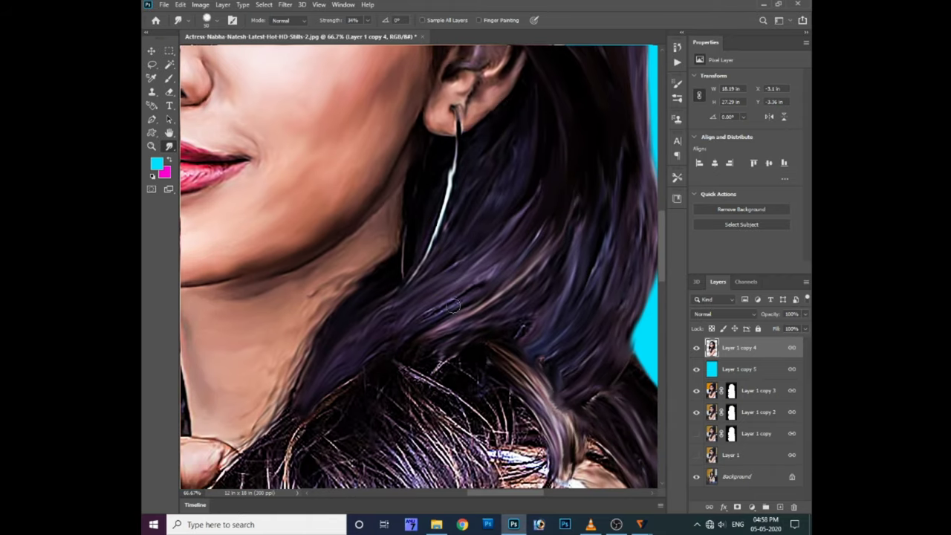
pyautogui.moveTo(468, 190); pyautogui.dragTo(286, 232)
pyautogui.moveTo(336, 156)
pyautogui.mouseDown()
pyautogui.moveTo(305, 223)
pyautogui.moveTo(348, 315)
pyautogui.moveTo(332, 301)
pyautogui.mouseUp()
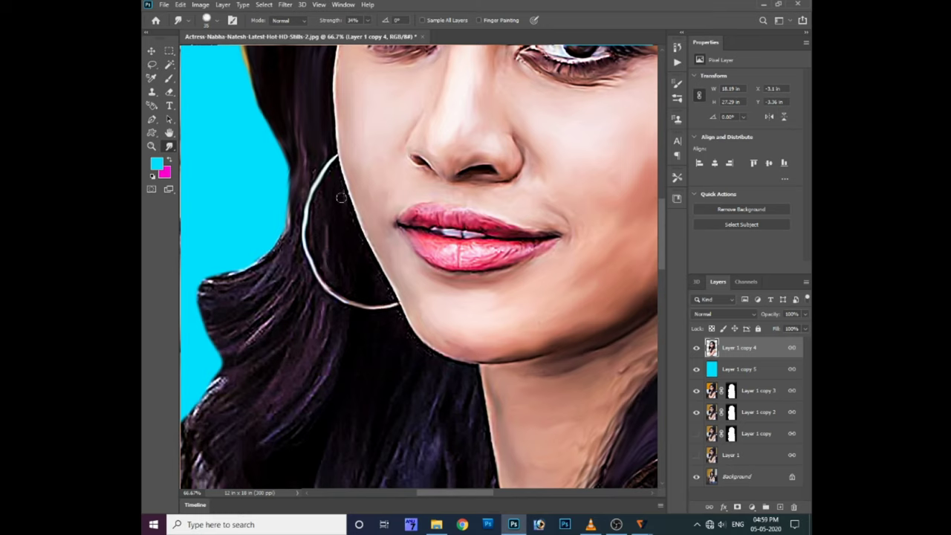
pyautogui.moveTo(204, 283); pyautogui.dragTo(312, 296)
pyautogui.scroll(-5, 312, 296)
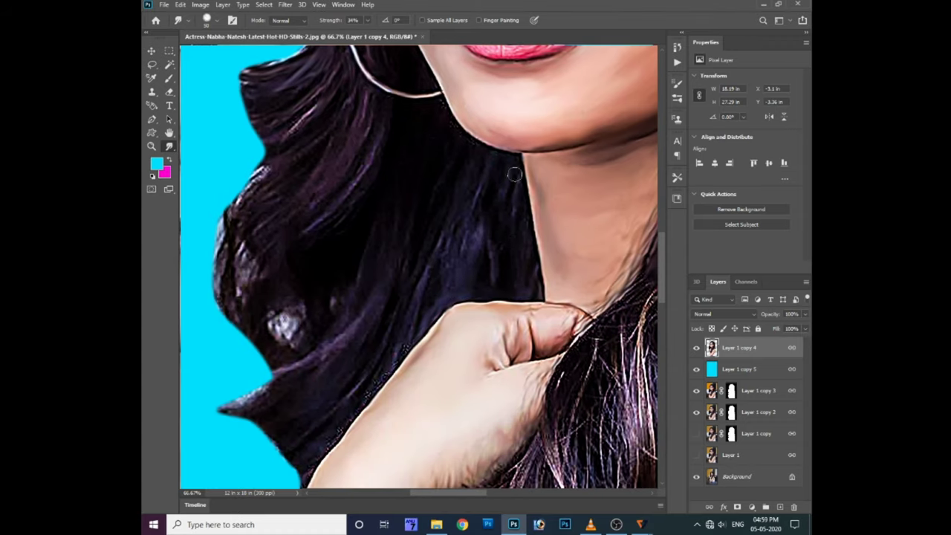
pyautogui.scroll(-3, 400, 348)
# Give the Smudge tool a spattered bristle brush tip with 1% spacing
pyautogui.rightClick(428, 245)
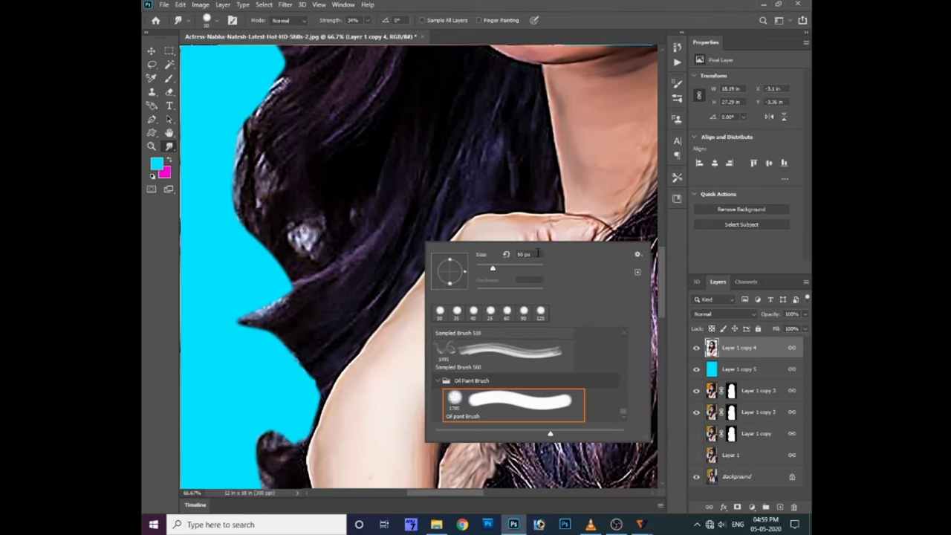
pyautogui.click(677, 82)
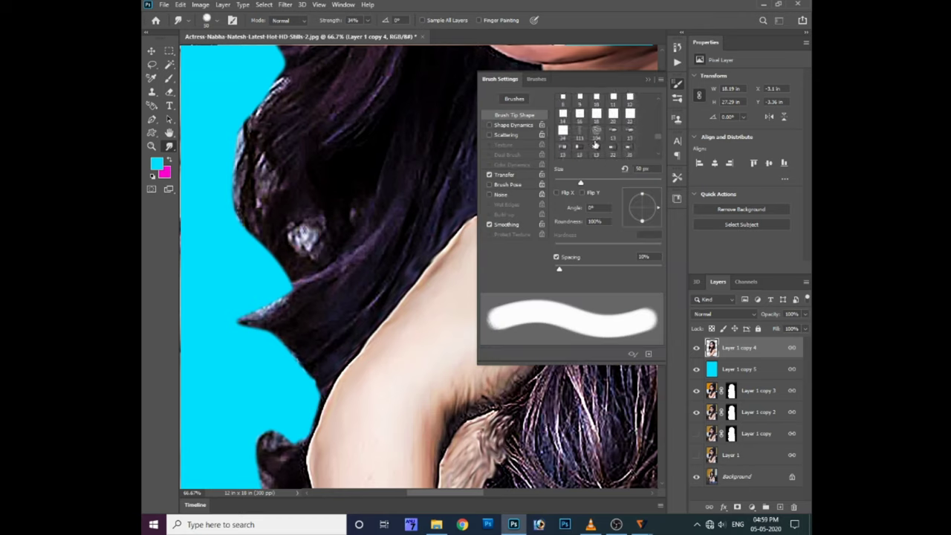
pyautogui.scroll(-2, 594, 145)
pyautogui.click(580, 140)
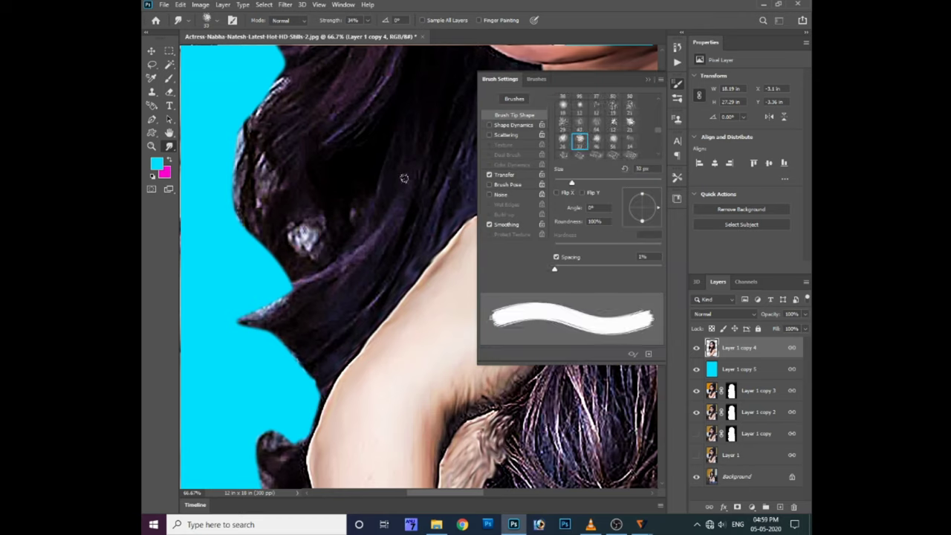
pyautogui.click(648, 79)
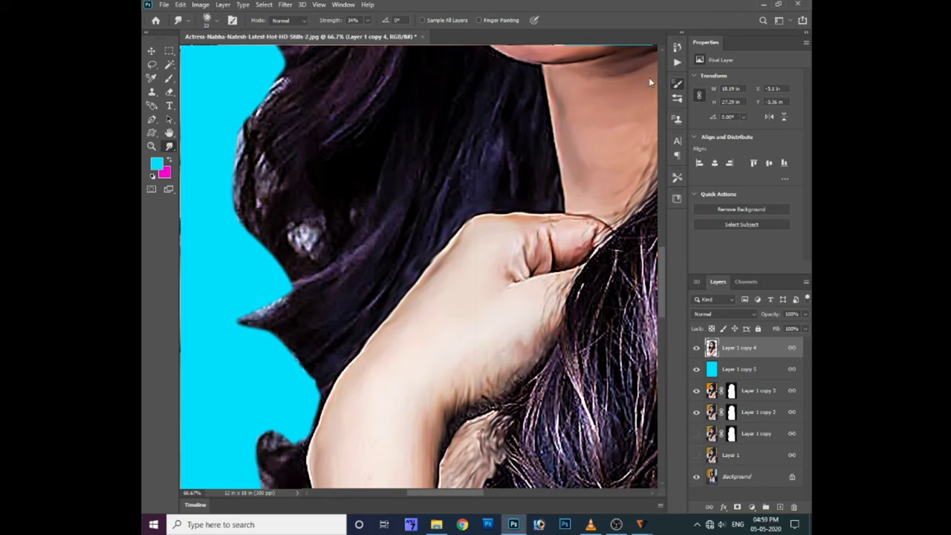
pyautogui.scroll(3, 402, 223)
# Switch the smudge brush to a different 46 px bristle tip and raise its strength
pyautogui.rightClick(427, 196)
pyautogui.click(677, 82)
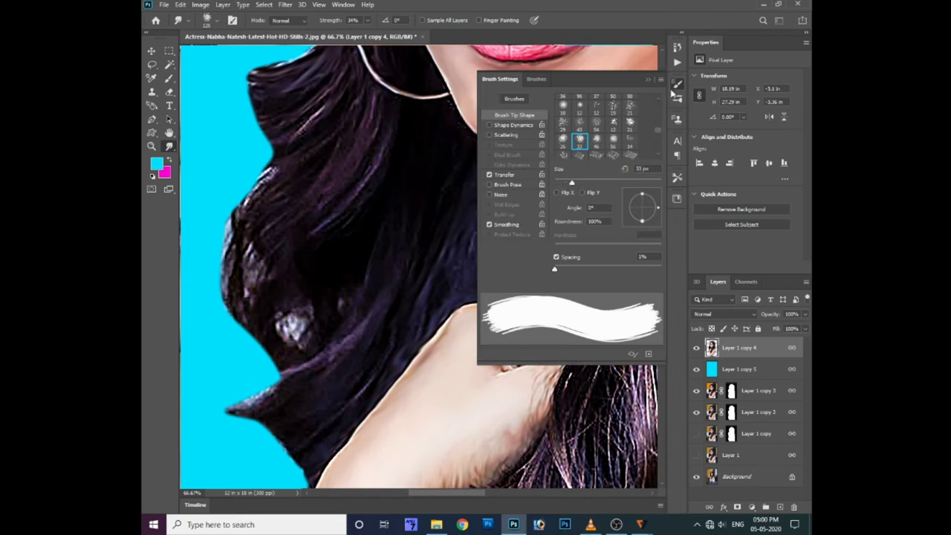
pyautogui.click(597, 149)
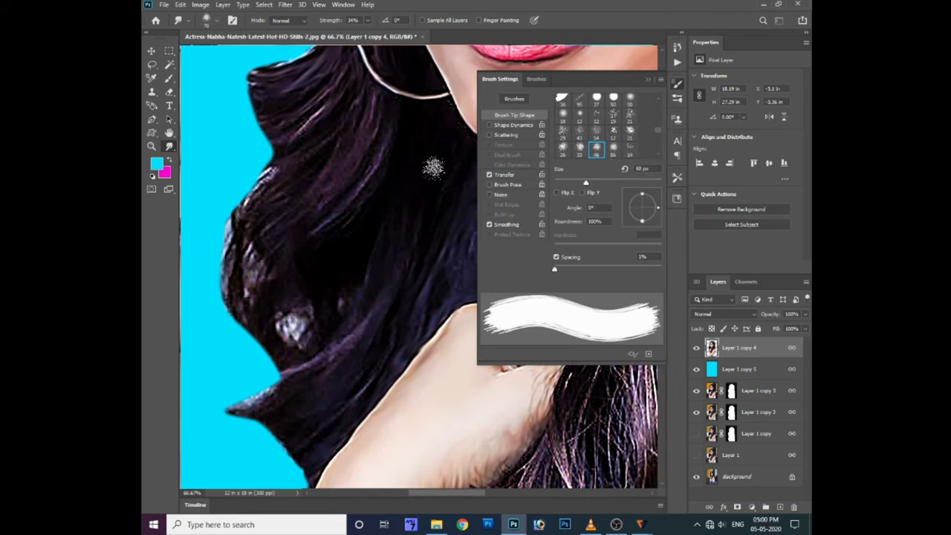
pyautogui.press('F5')
pyautogui.scroll(3, 402, 168)
# Set smudge strength to 60% and pull the left hair strands out into the cyan
pyautogui.press('6')
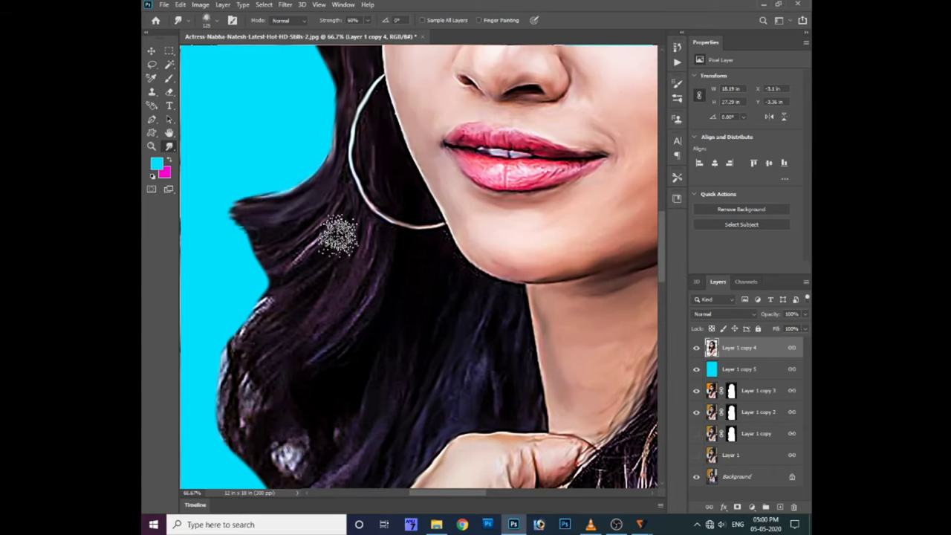
pyautogui.scroll(2, 329, 223)
pyautogui.hscroll(-2, 329, 223)
pyautogui.moveTo(349, 261); pyautogui.dragTo(289, 269)
pyautogui.moveTo(353, 243)
pyautogui.mouseDown()
pyautogui.moveTo(335, 282)
pyautogui.moveTo(382, 276)
pyautogui.moveTo(346, 312)
pyautogui.moveTo(353, 327)
pyautogui.mouseUp()
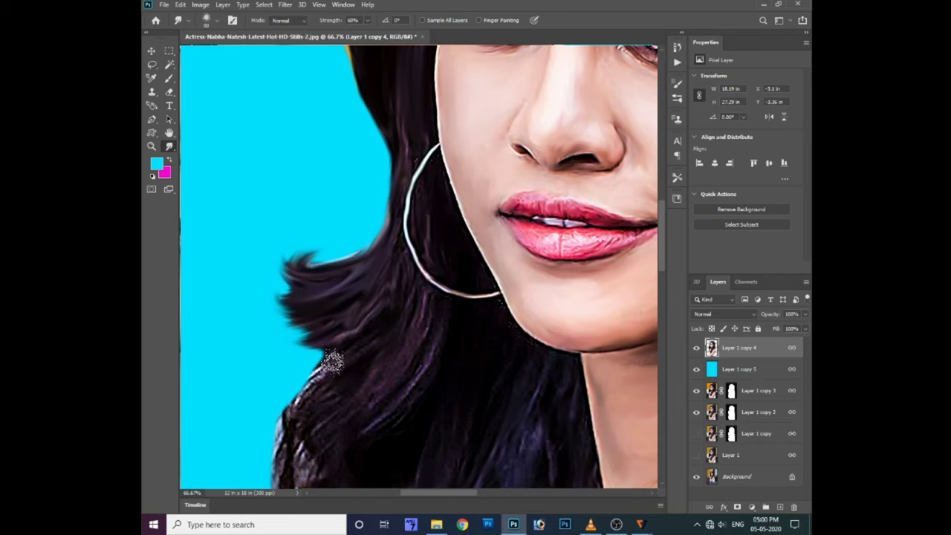
pyautogui.scroll(-2, 398, 253)
pyautogui.scroll(-2, 302, 411)
pyautogui.moveTo(361, 276)
pyautogui.mouseDown()
pyautogui.moveTo(361, 265)
pyautogui.moveTo(297, 282)
pyautogui.moveTo(326, 300)
pyautogui.mouseUp()
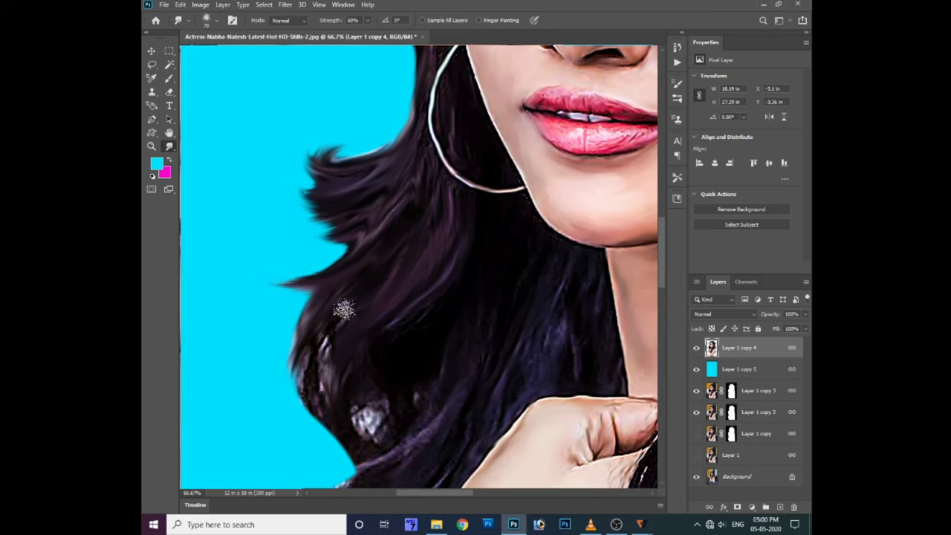
# Smudge new and extended hair strands outward and downward into the cyan background
pyautogui.scroll(-3, 330, 305)
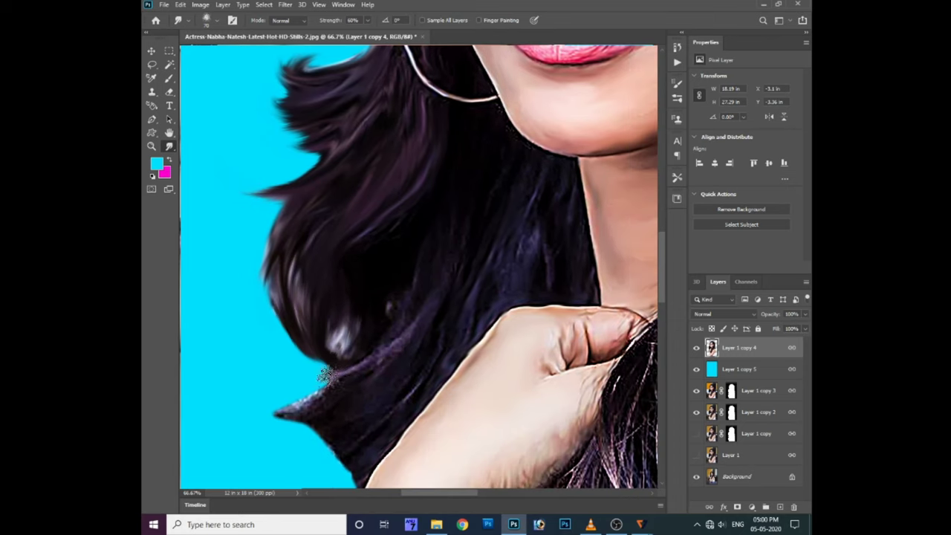
pyautogui.hscroll(1, 324, 319)
pyautogui.moveTo(323, 399); pyautogui.dragTo(219, 378)
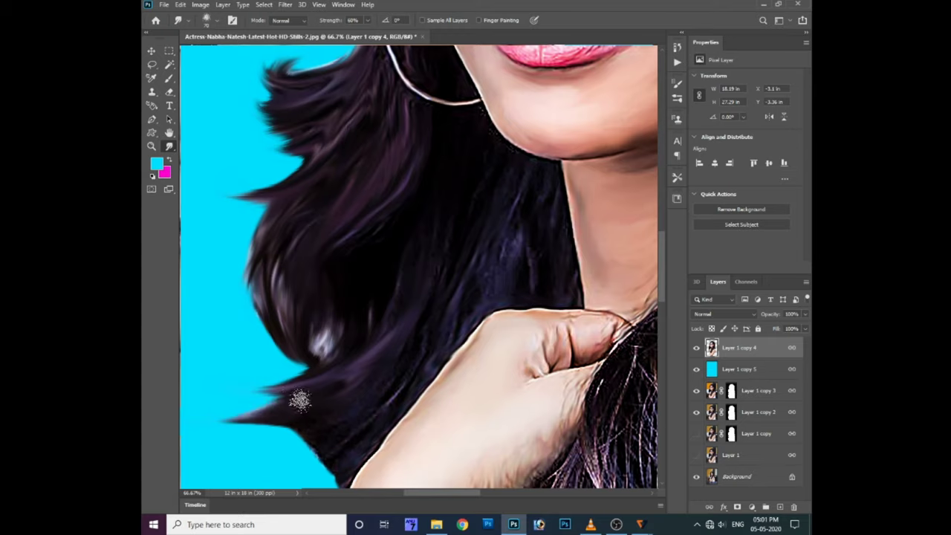
pyautogui.scroll(-2, 299, 397)
pyautogui.hscroll(-3, 299, 397)
pyautogui.moveTo(413, 347); pyautogui.dragTo(315, 365)
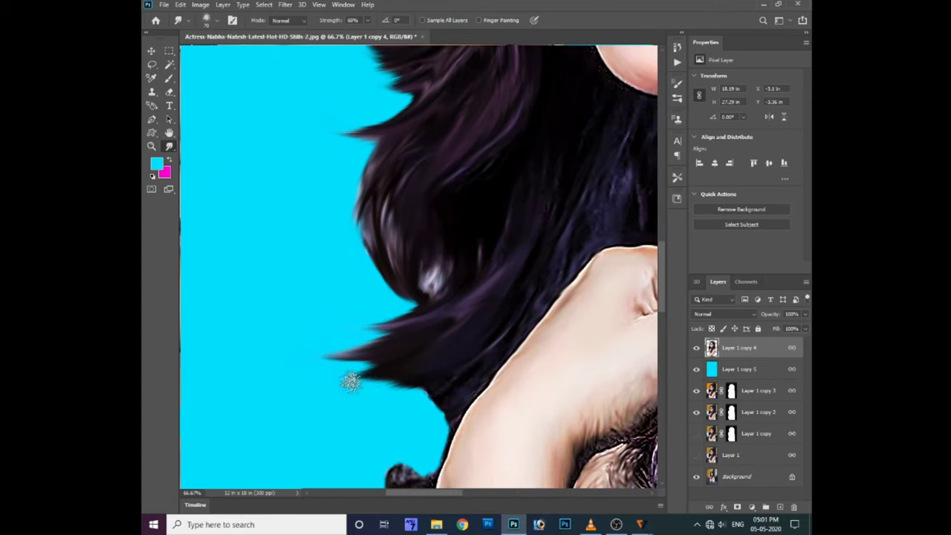
pyautogui.moveTo(452, 370); pyautogui.dragTo(430, 429)
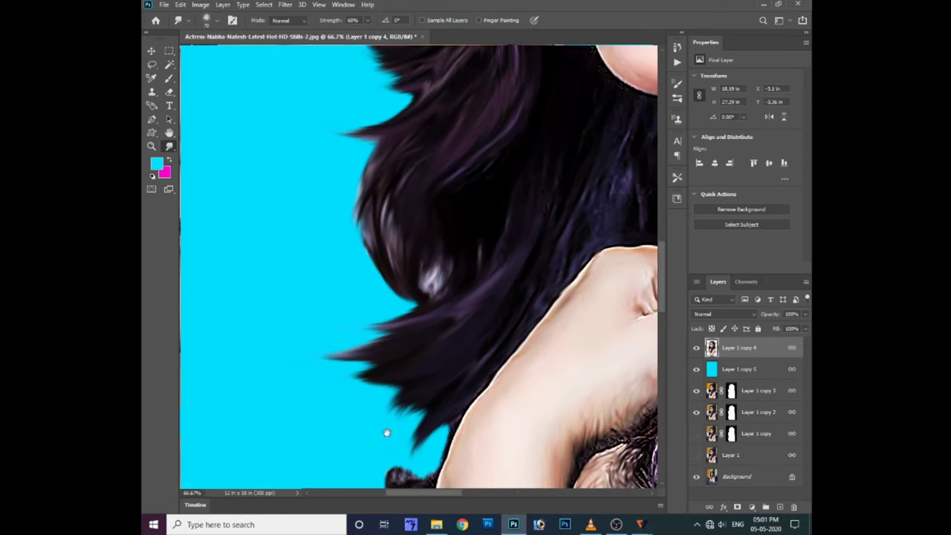
# Smudge hair along the shoulder edge into the cyan, filling the cyan notch with dark hair
pyautogui.scroll(-3, 416, 439)
pyautogui.moveTo(471, 314); pyautogui.dragTo(438, 372)
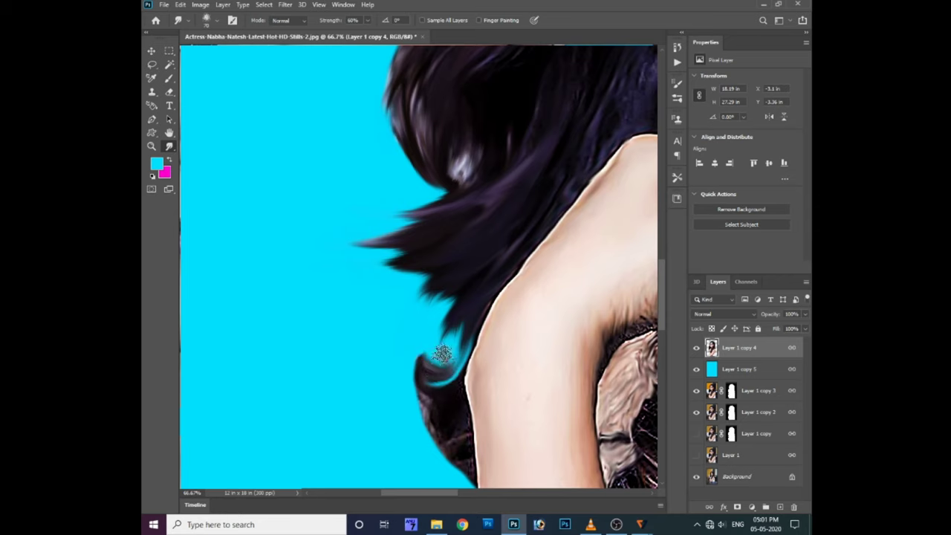
pyautogui.moveTo(445, 327)
pyautogui.mouseDown()
pyautogui.moveTo(431, 403)
pyautogui.moveTo(382, 349)
pyautogui.moveTo(386, 331)
pyautogui.mouseUp()
pyautogui.scroll(-2, 409, 389)
pyautogui.hscroll(1, 409, 389)
pyautogui.moveTo(419, 266); pyautogui.dragTo(378, 320)
pyautogui.moveTo(433, 299)
pyautogui.mouseDown()
pyautogui.moveTo(429, 334)
pyautogui.moveTo(444, 259)
pyautogui.moveTo(431, 303)
pyautogui.moveTo(446, 266)
pyautogui.mouseUp()
pyautogui.moveTo(418, 377)
pyautogui.mouseDown()
pyautogui.moveTo(386, 390)
pyautogui.moveTo(432, 377)
pyautogui.moveTo(423, 416)
pyautogui.mouseUp()
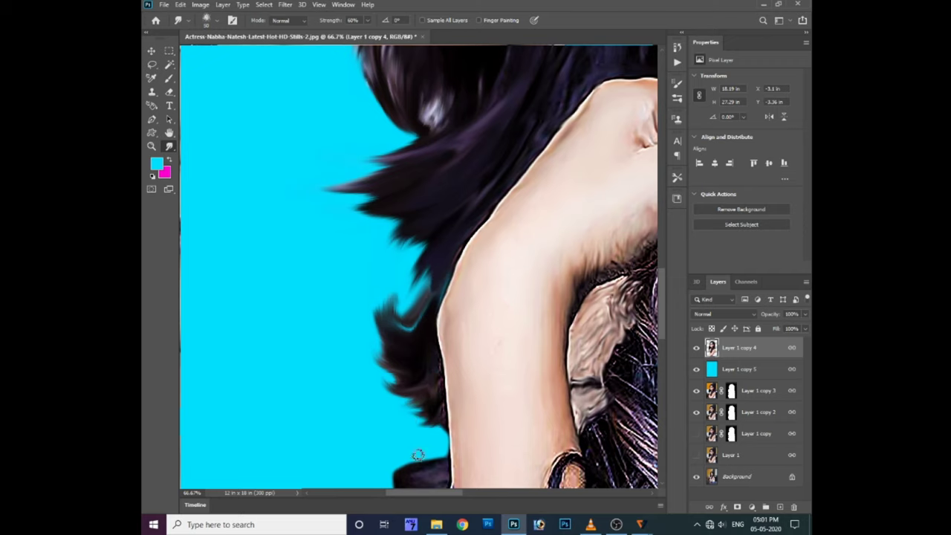
pyautogui.scroll(-2, 417, 357)
pyautogui.moveTo(376, 246)
pyautogui.mouseDown()
pyautogui.moveTo(376, 229)
pyautogui.moveTo(377, 242)
pyautogui.mouseUp()
# Rotate the Oil Paint smudge tip's angle, then smudge hair strands downward beside the shoulder
pyautogui.rightClick(368, 236)
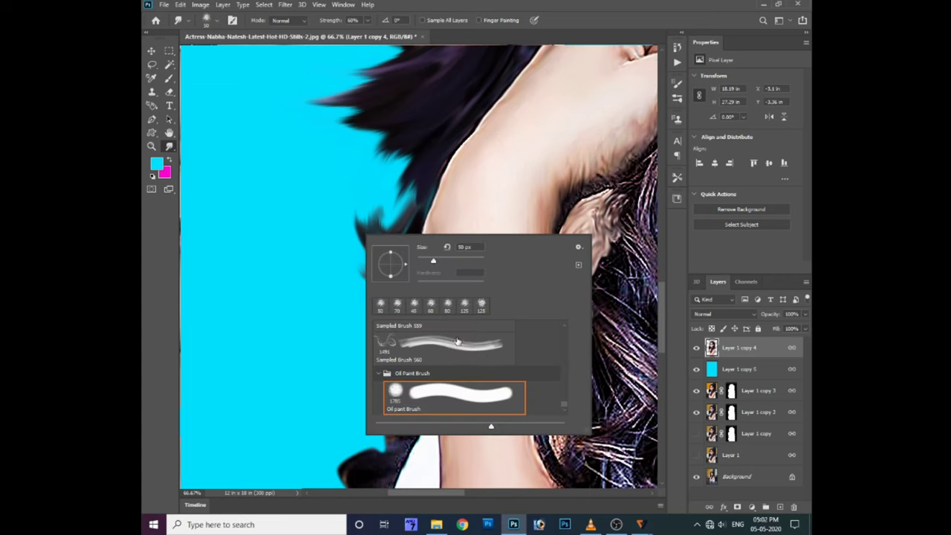
pyautogui.click(675, 84)
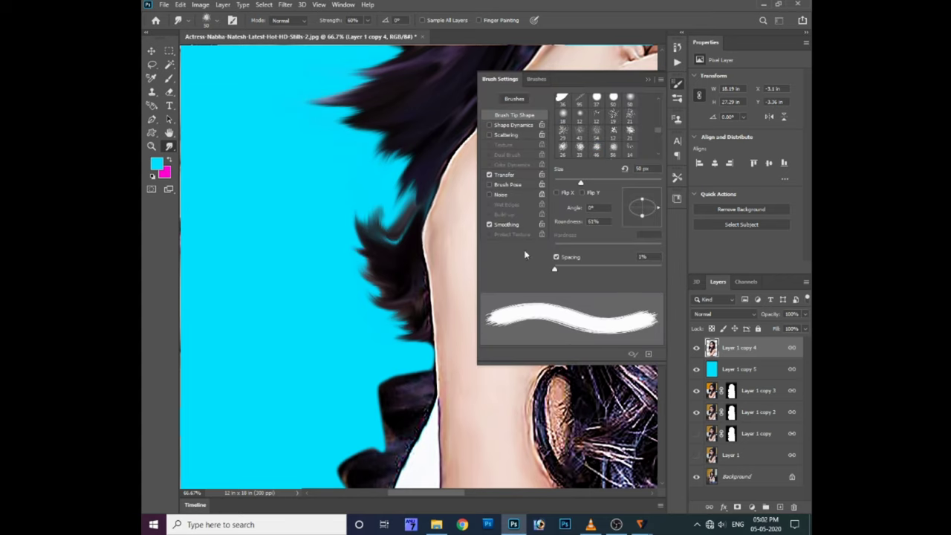
pyautogui.moveTo(658, 207)
pyautogui.mouseDown()
pyautogui.moveTo(655, 216)
pyautogui.moveTo(658, 208)
pyautogui.mouseUp()
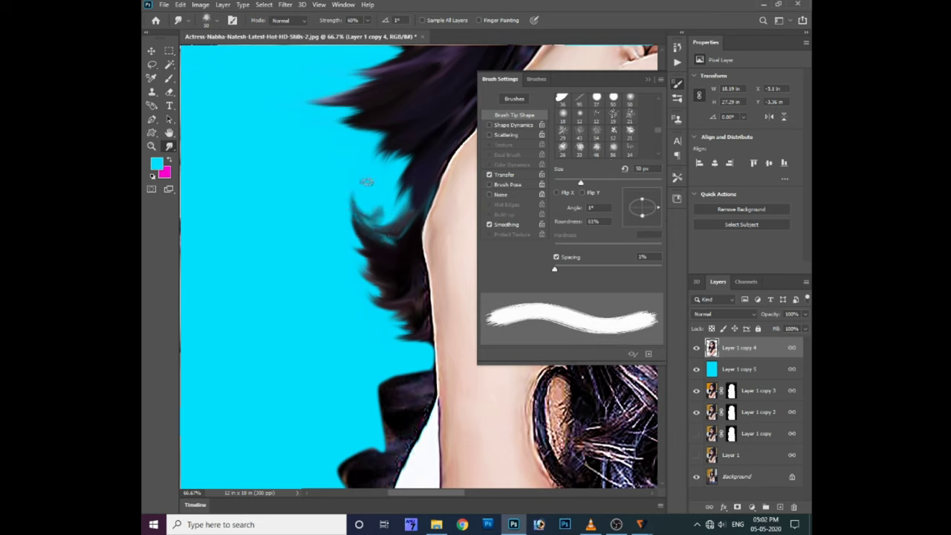
pyautogui.moveTo(353, 220); pyautogui.dragTo(425, 377)
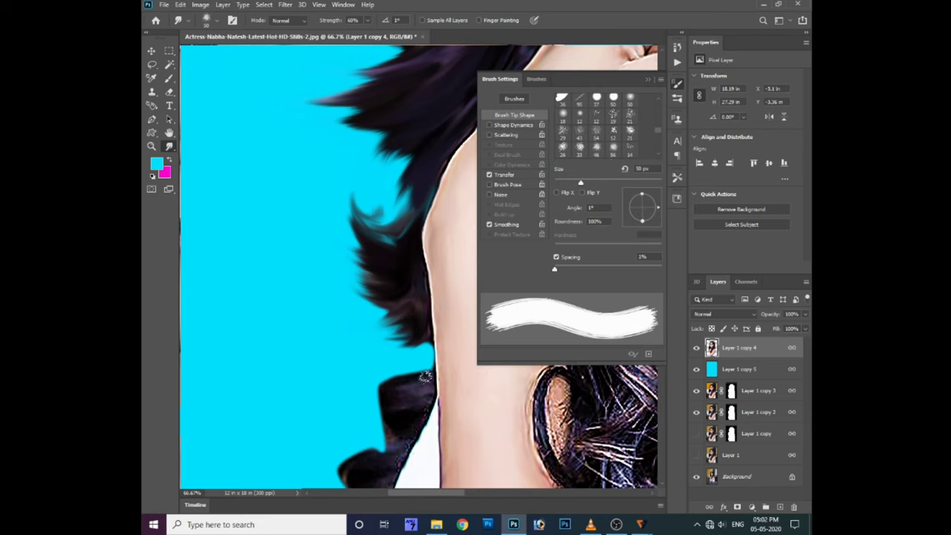
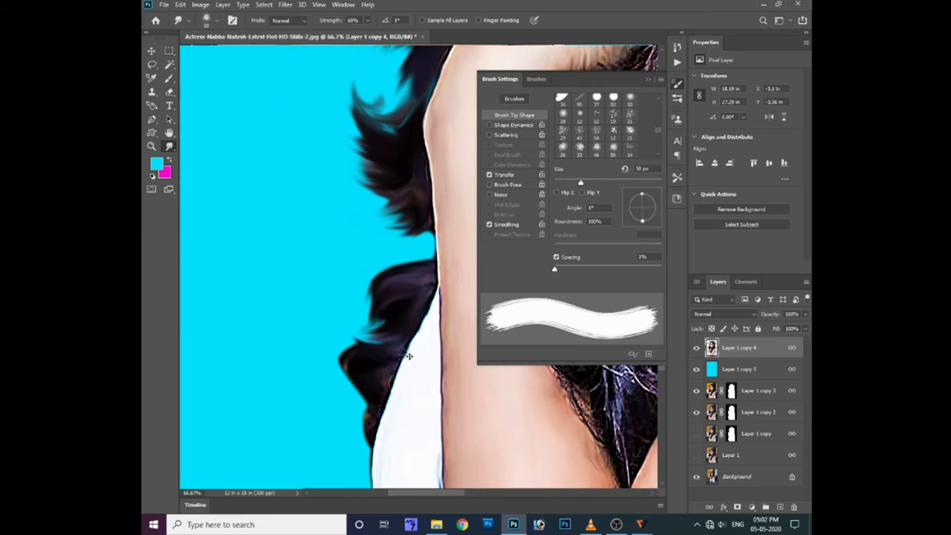
# Smudge dark hair strands outward into the cyan background at 60% strength
pyautogui.moveTo(408, 356); pyautogui.dragTo(306, 308)
pyautogui.moveTo(349, 354)
pyautogui.mouseDown()
pyautogui.moveTo(315, 342)
pyautogui.moveTo(314, 320)
pyautogui.mouseUp()
pyautogui.moveTo(364, 371); pyautogui.dragTo(378, 389)
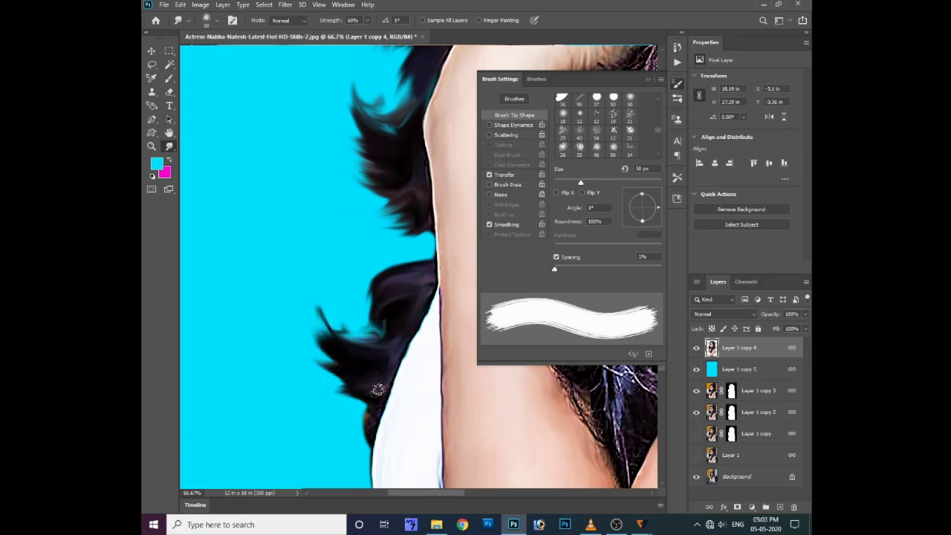
pyautogui.hotkey('ctrl', '-')
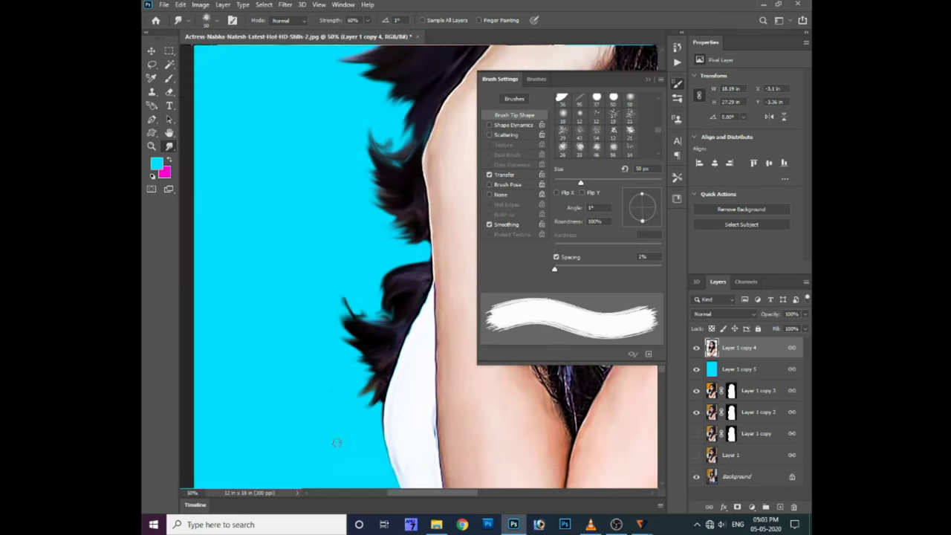
pyautogui.press('Tab')
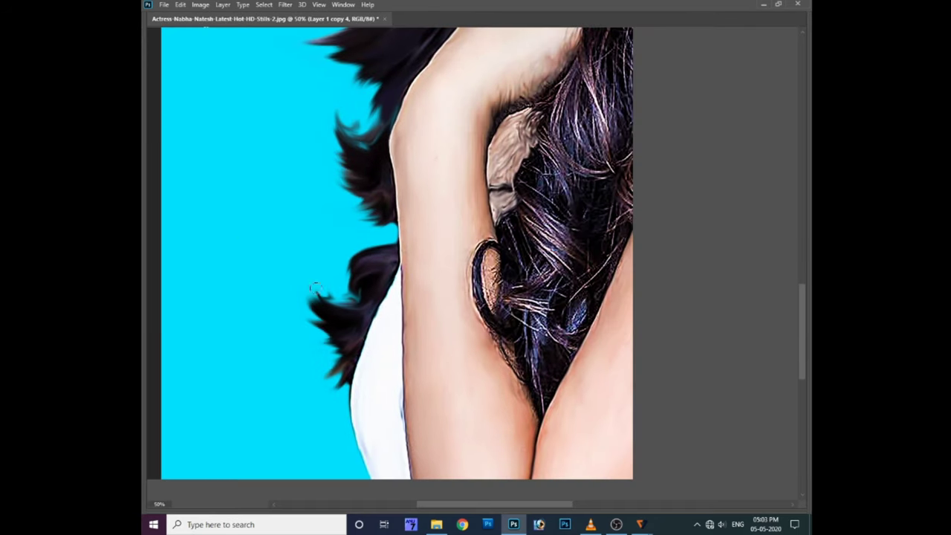
pyautogui.press('Tab')
pyautogui.scroll(5, 362, 374)
pyautogui.scroll(3, 320, 255)
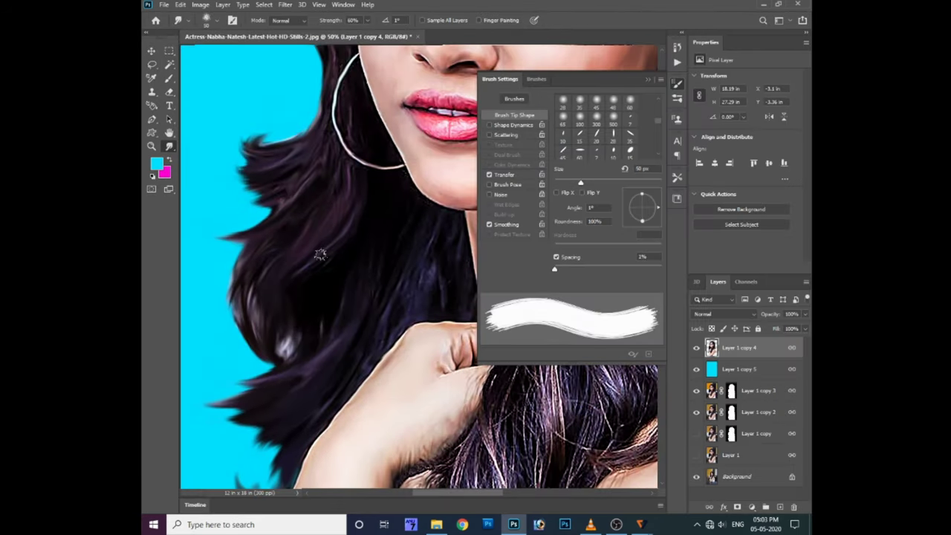
# Extend the lower hair tips downward and out into the cyan with smudge strokes
pyautogui.press('[')
pyautogui.press('[')
pyautogui.moveTo(321, 139)
pyautogui.mouseDown()
pyautogui.moveTo(281, 236)
pyautogui.moveTo(255, 456)
pyautogui.moveTo(327, 405)
pyautogui.mouseUp()
pyautogui.press(']')
pyautogui.press(']')
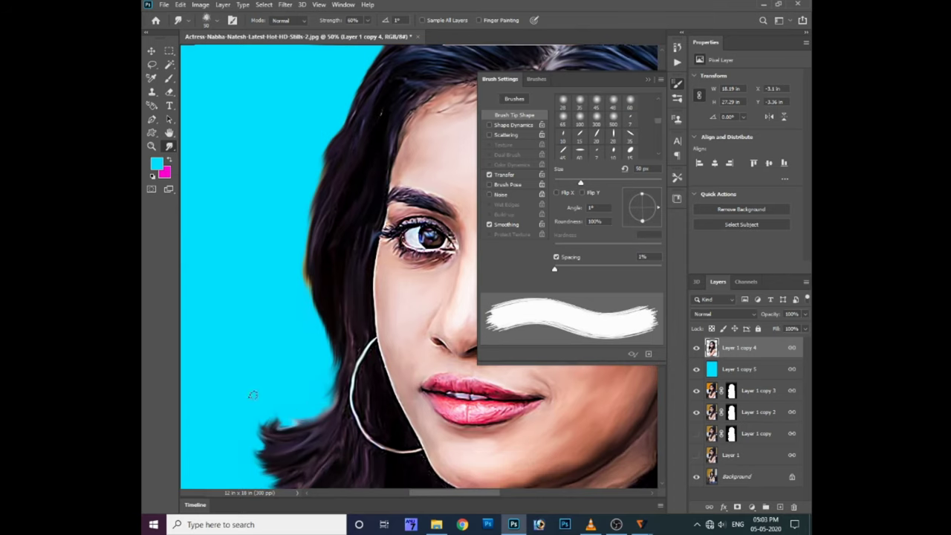
pyautogui.hotkey('ctrl', '-')
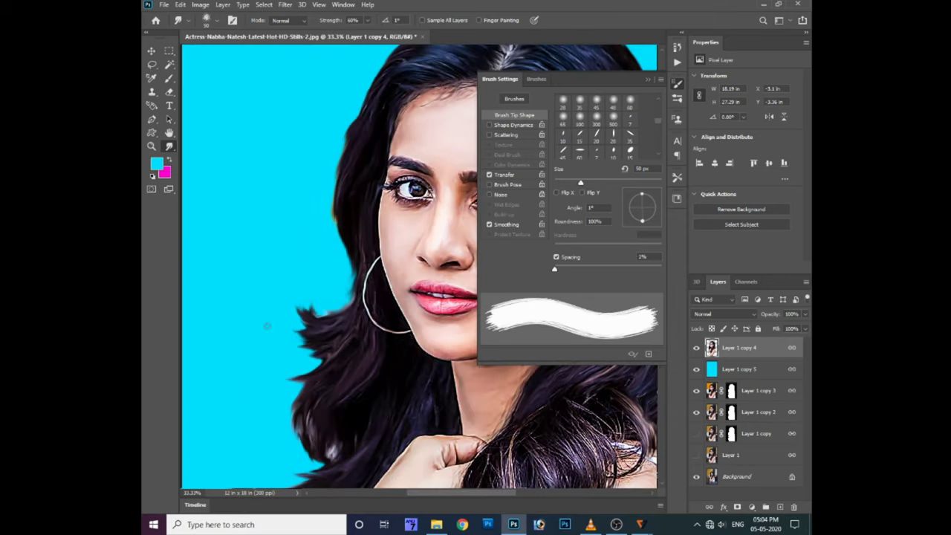
pyautogui.moveTo(267, 325); pyautogui.dragTo(40, 384)
pyautogui.press(']')
pyautogui.press(']')
pyautogui.press(']')
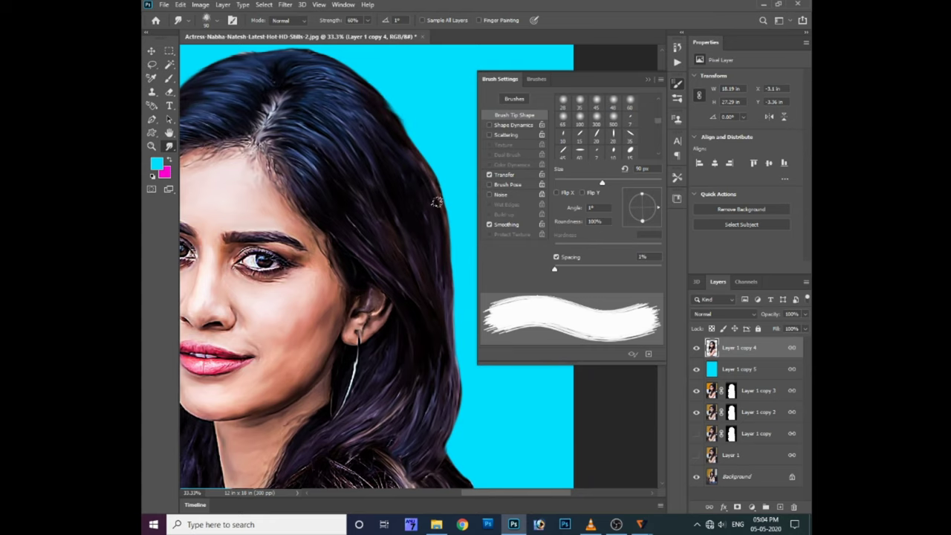
pyautogui.moveTo(437, 202); pyautogui.dragTo(388, 113)
pyautogui.moveTo(364, 370)
pyautogui.mouseDown()
pyautogui.moveTo(427, 409)
pyautogui.moveTo(430, 401)
pyautogui.moveTo(413, 480)
pyautogui.mouseUp()
pyautogui.moveTo(422, 433)
pyautogui.mouseDown()
pyautogui.moveTo(416, 382)
pyautogui.moveTo(407, 431)
pyautogui.mouseUp()
pyautogui.moveTo(431, 375); pyautogui.dragTo(420, 413)
pyautogui.moveTo(405, 349); pyautogui.dragTo(388, 391)
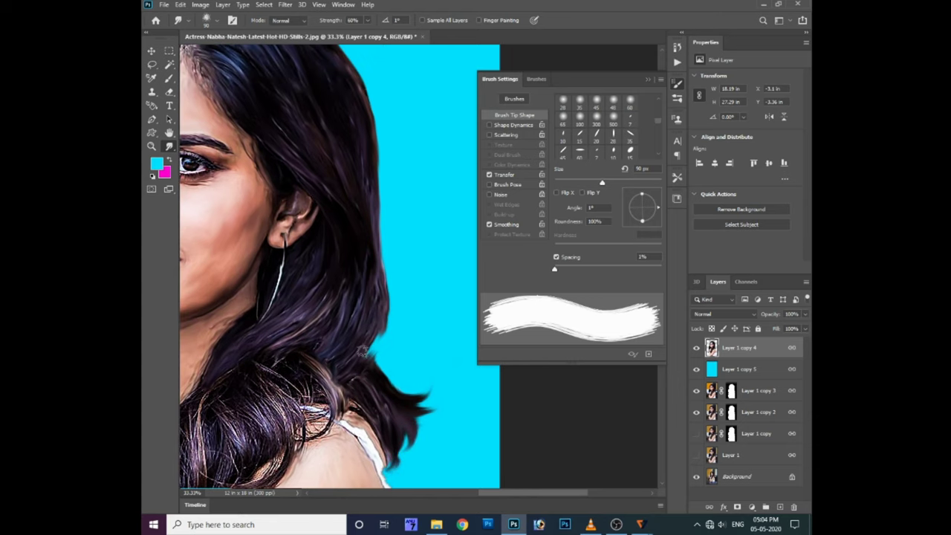
pyautogui.moveTo(368, 223); pyautogui.dragTo(393, 320)
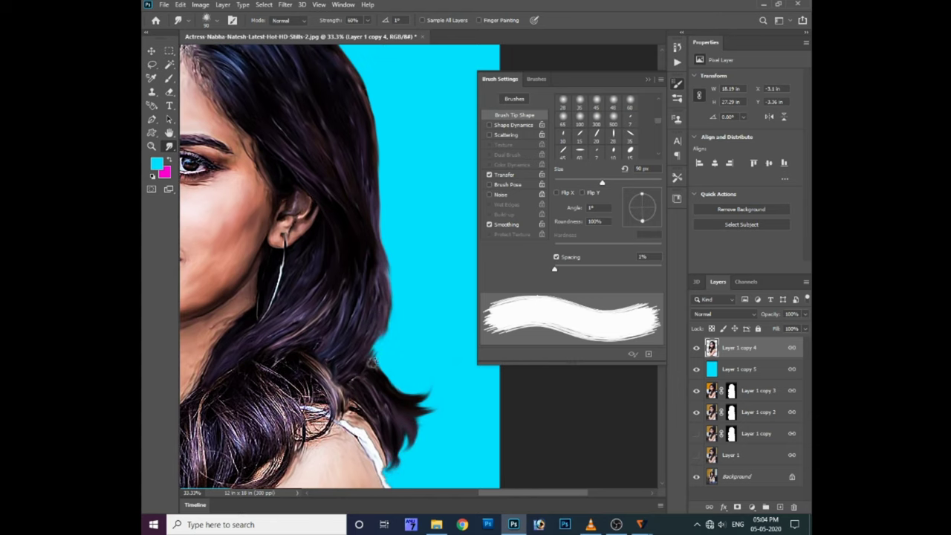
# Smudge hair strands near the strap, over the shoulder and beside the hand, brush 90–125 px
pyautogui.scroll(-2, 373, 294)
pyautogui.moveTo(345, 298)
pyautogui.mouseDown()
pyautogui.moveTo(319, 324)
pyautogui.moveTo(339, 295)
pyautogui.moveTo(355, 321)
pyautogui.mouseUp()
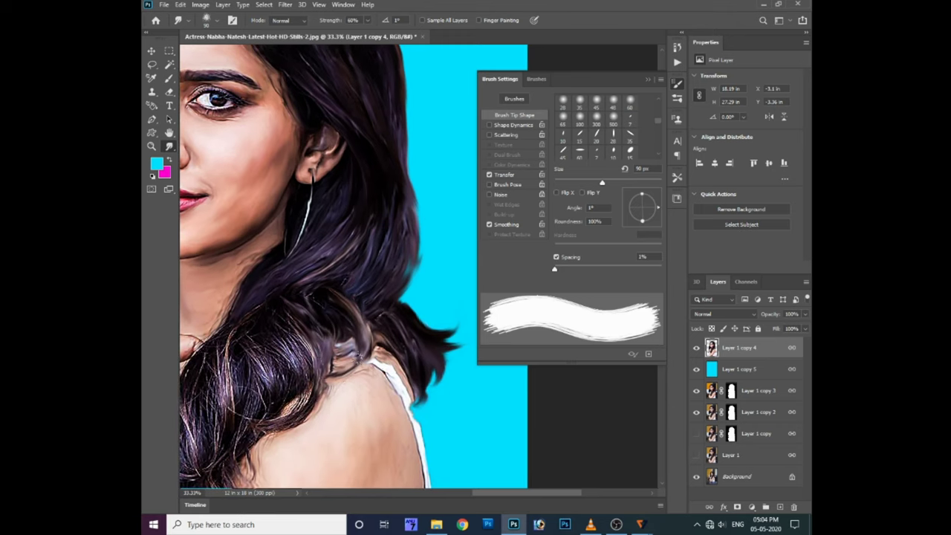
pyautogui.scroll(-2, 357, 312)
pyautogui.scroll(-2, 401, 305)
pyautogui.moveTo(411, 306)
pyautogui.mouseDown()
pyautogui.moveTo(339, 266)
pyautogui.moveTo(331, 228)
pyautogui.moveTo(309, 345)
pyautogui.moveTo(319, 444)
pyautogui.mouseUp()
pyautogui.press(']')
pyautogui.press(']')
pyautogui.press('[')
pyautogui.press('[')
pyautogui.moveTo(298, 371); pyautogui.dragTo(316, 472)
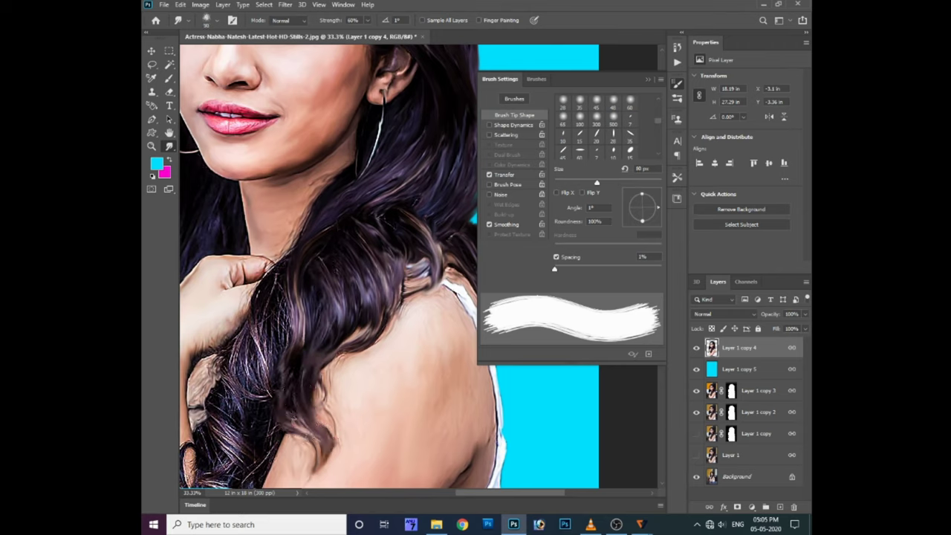
pyautogui.press(']')
pyautogui.moveTo(287, 264); pyautogui.dragTo(271, 409)
# Smudge the hair over the arm and lower strands with a 60–90 px brush, blending the dark curl into skin
pyautogui.press('[')
pyautogui.press(']')
pyautogui.press(']')
pyautogui.moveTo(260, 416)
pyautogui.mouseDown()
pyautogui.moveTo(305, 401)
pyautogui.moveTo(297, 357)
pyautogui.moveTo(365, 424)
pyautogui.moveTo(343, 388)
pyautogui.mouseUp()
pyautogui.moveTo(320, 386)
pyautogui.mouseDown()
pyautogui.moveTo(293, 443)
pyautogui.moveTo(317, 394)
pyautogui.mouseUp()
pyautogui.moveTo(293, 290)
pyautogui.mouseDown()
pyautogui.moveTo(298, 353)
pyautogui.moveTo(278, 334)
pyautogui.moveTo(304, 292)
pyautogui.moveTo(308, 379)
pyautogui.mouseUp()
pyautogui.press('[')
pyautogui.press('[')
pyautogui.press('[')
pyautogui.moveTo(275, 334)
pyautogui.mouseDown()
pyautogui.moveTo(318, 418)
pyautogui.moveTo(321, 383)
pyautogui.moveTo(328, 398)
pyautogui.mouseUp()
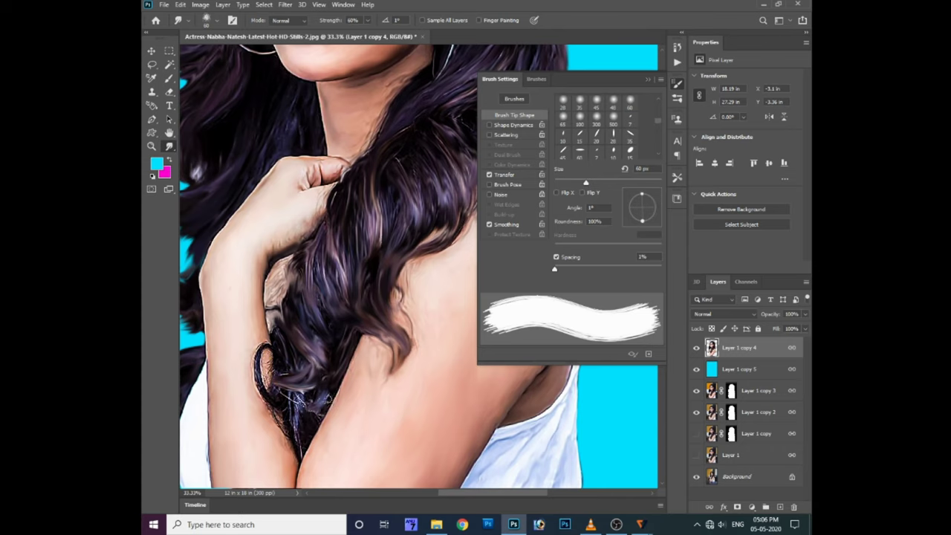
pyautogui.moveTo(287, 430)
pyautogui.mouseDown()
pyautogui.moveTo(293, 386)
pyautogui.moveTo(312, 387)
pyautogui.mouseUp()
pyautogui.press(']')
pyautogui.press(']')
pyautogui.moveTo(279, 331)
pyautogui.mouseDown()
pyautogui.moveTo(276, 386)
pyautogui.moveTo(257, 349)
pyautogui.mouseUp()
pyautogui.moveTo(261, 388)
pyautogui.mouseDown()
pyautogui.moveTo(266, 346)
pyautogui.moveTo(267, 369)
pyautogui.mouseUp()
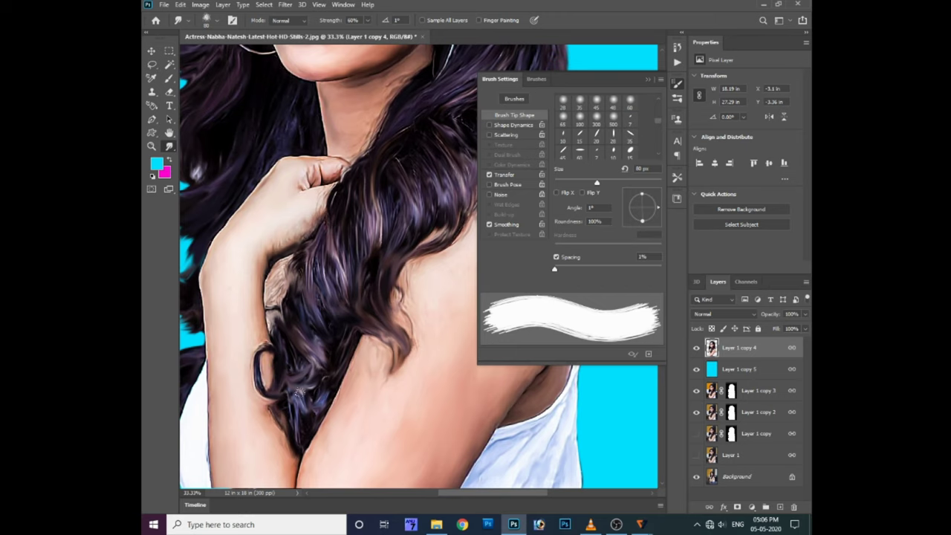
# Zoom out to 25%, raise the Smudge strength, and hide the panels
pyautogui.hotkey('ctrl', '-')
pyautogui.moveTo(355, 269); pyautogui.dragTo(287, 268)
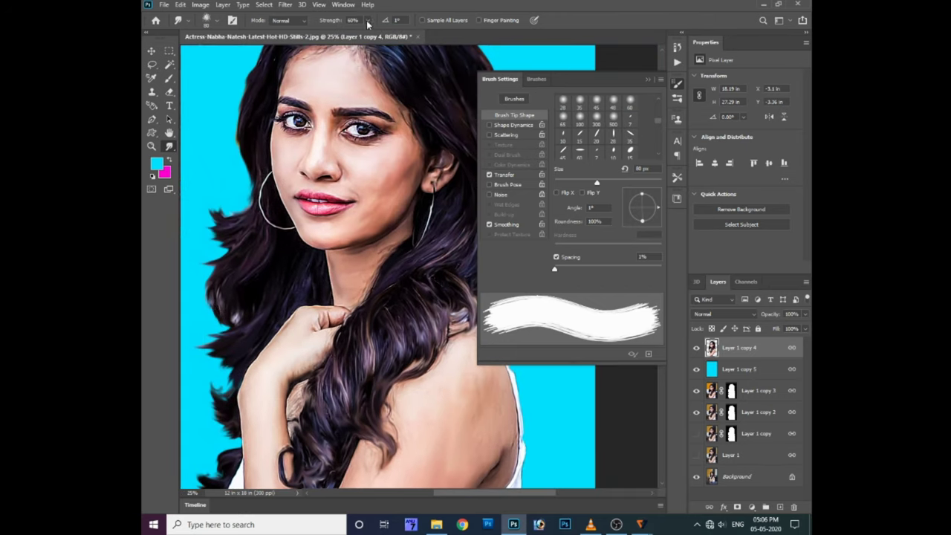
pyautogui.press('8')
pyautogui.press('9')
pyautogui.press('Tab')
# Push the right hair edge outward and smudge dark strands down the shoulder edge
pyautogui.hotkey('ctrl', '+')
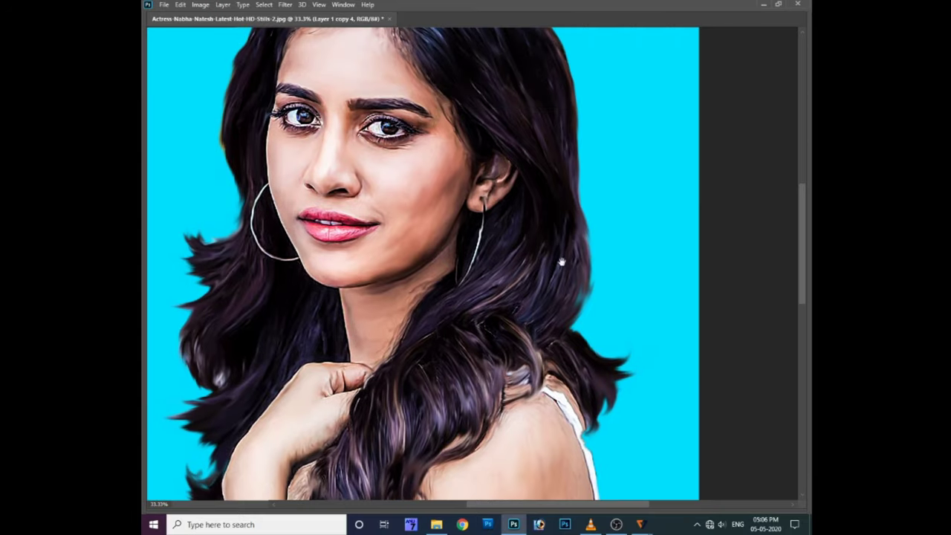
pyautogui.moveTo(559, 186)
pyautogui.mouseDown()
pyautogui.moveTo(591, 238)
pyautogui.moveTo(598, 283)
pyautogui.mouseUp()
pyautogui.moveTo(583, 226); pyautogui.dragTo(599, 286)
pyautogui.moveTo(578, 233); pyautogui.dragTo(598, 290)
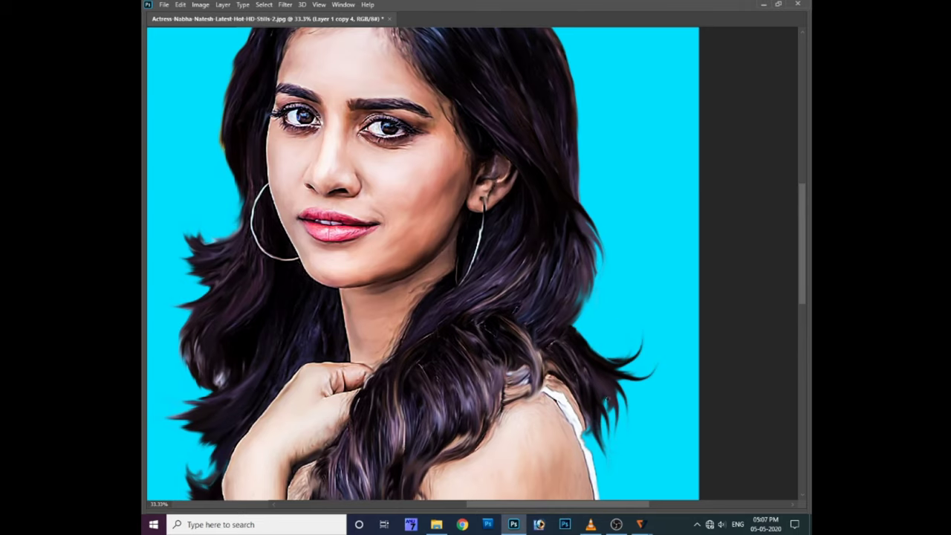
pyautogui.moveTo(618, 425); pyautogui.dragTo(604, 384)
pyautogui.moveTo(584, 325)
pyautogui.mouseDown()
pyautogui.moveTo(633, 328)
pyautogui.moveTo(596, 425)
pyautogui.mouseUp()
pyautogui.moveTo(580, 332)
pyautogui.mouseDown()
pyautogui.moveTo(594, 407)
pyautogui.moveTo(599, 399)
pyautogui.mouseUp()
pyautogui.moveTo(584, 360); pyautogui.dragTo(593, 439)
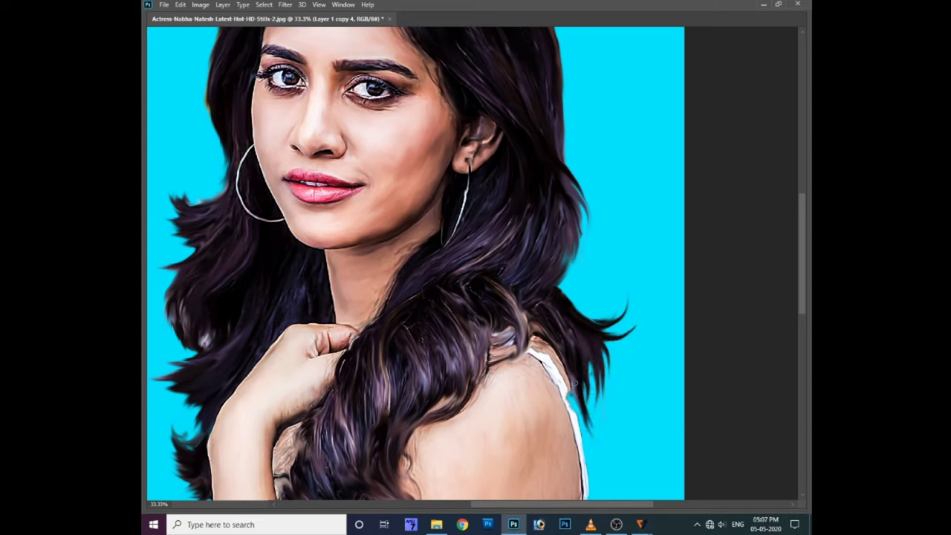
# Smudge dark strands along the strap, undoing one bad stroke, and smooth the edge above the shoulder
pyautogui.scroll(2, 572, 402)
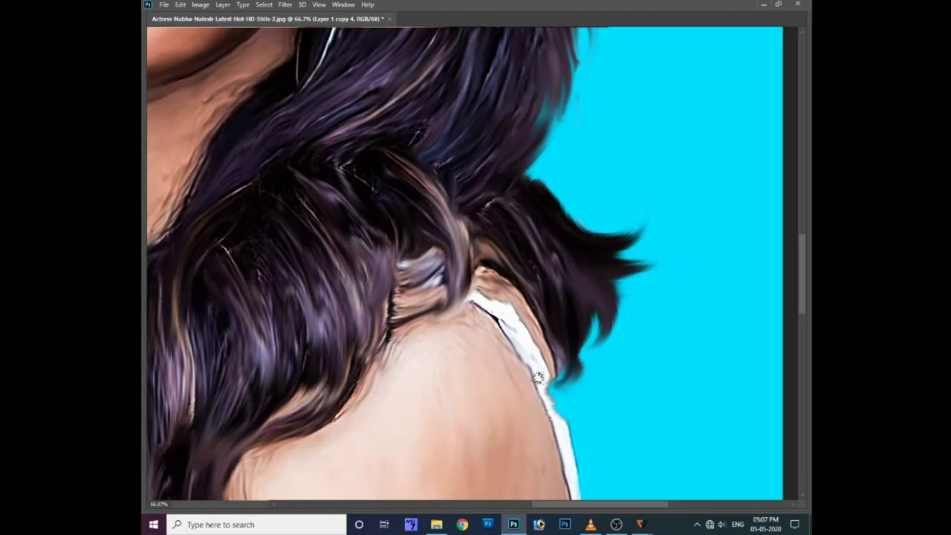
pyautogui.moveTo(559, 342)
pyautogui.mouseDown()
pyautogui.moveTo(588, 404)
pyautogui.moveTo(590, 440)
pyautogui.mouseUp()
pyautogui.hotkey('ctrl', 'z')
pyautogui.moveTo(614, 319)
pyautogui.mouseDown()
pyautogui.moveTo(616, 379)
pyautogui.moveTo(599, 416)
pyautogui.mouseUp()
pyautogui.moveTo(587, 334); pyautogui.dragTo(602, 443)
pyautogui.scroll(-2, 604, 368)
pyautogui.scroll(1, 455, 223)
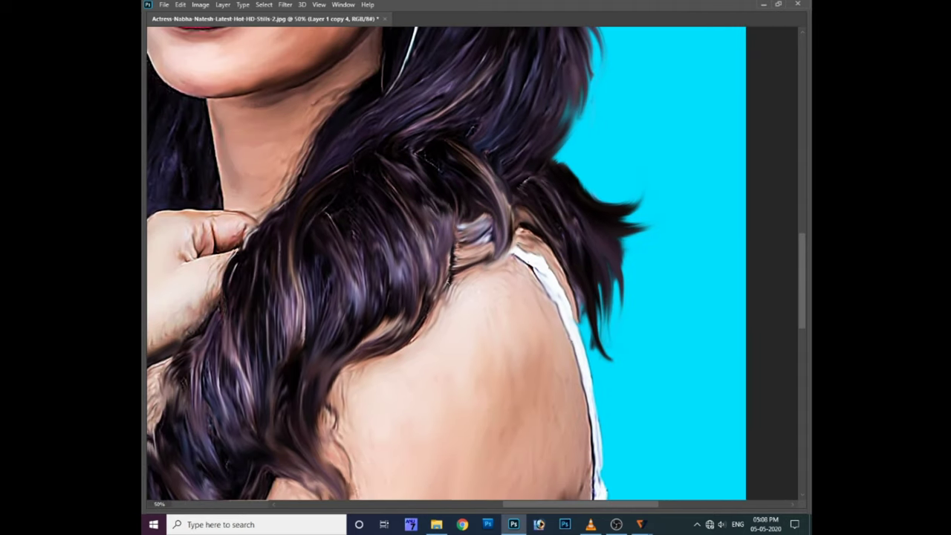
pyautogui.moveTo(433, 313); pyautogui.dragTo(396, 365)
# Scroll around the canvas to review the smudged hair, then bring the panels back
pyautogui.scroll(-2, 394, 304)
pyautogui.scroll(-1, 369, 325)
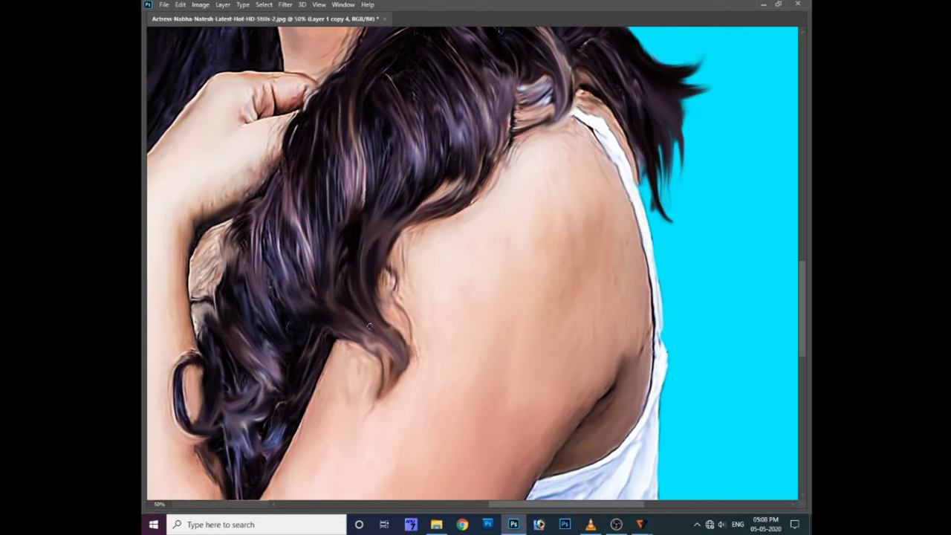
pyautogui.scroll(-1, 377, 336)
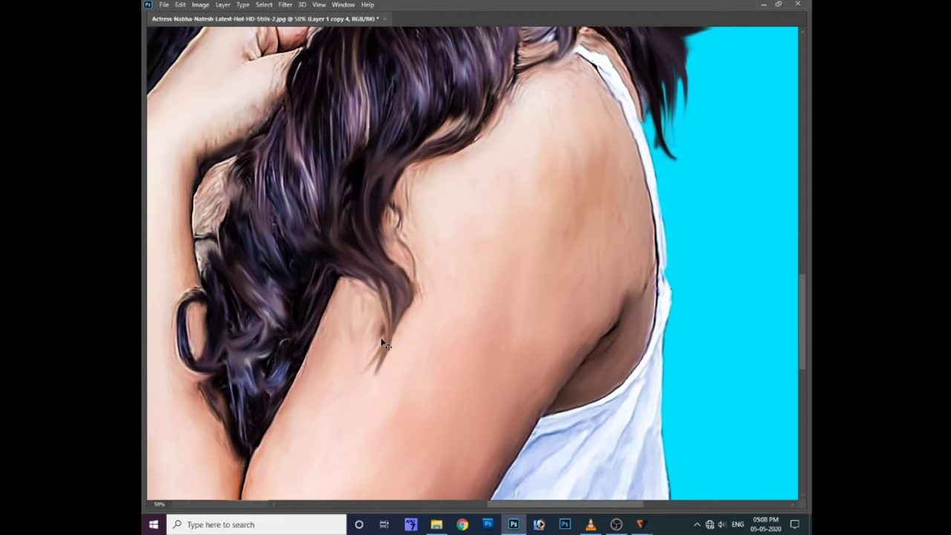
pyautogui.hscroll(-2, 308, 364)
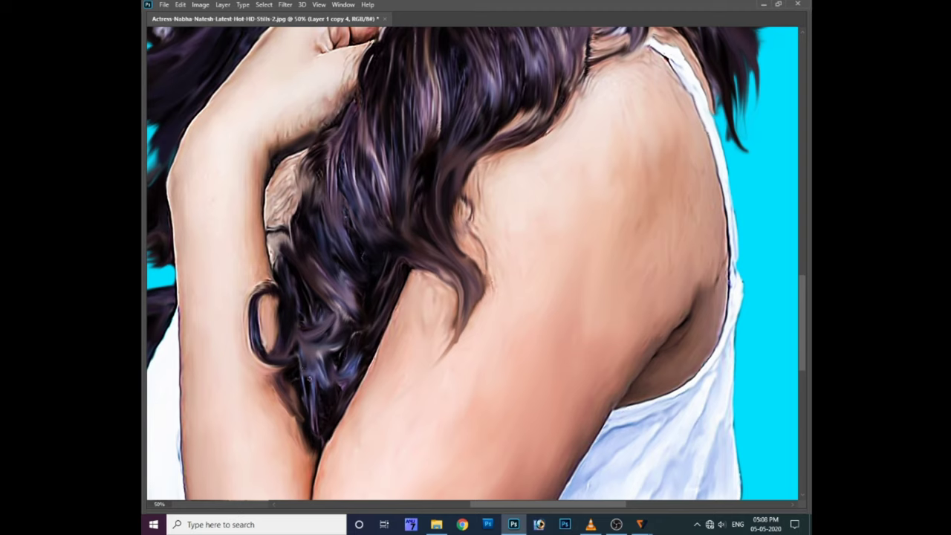
pyautogui.scroll(1, 368, 290)
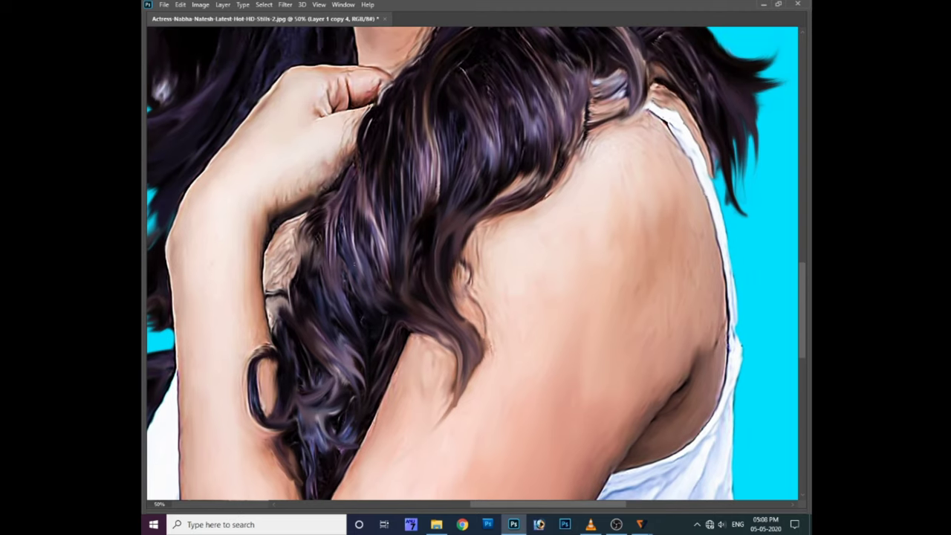
pyautogui.scroll(1, 351, 297)
pyautogui.scroll(1, 344, 279)
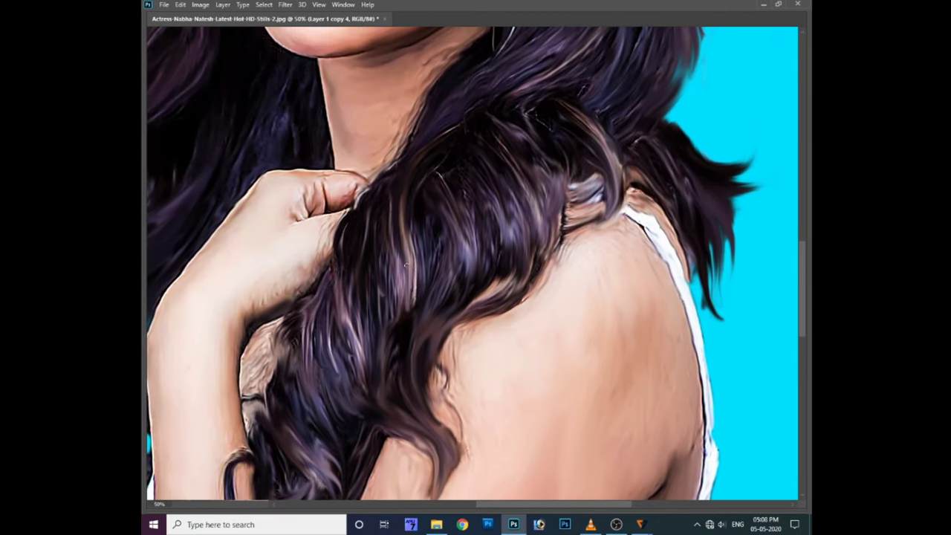
pyautogui.scroll(5, 435, 276)
pyautogui.hscroll(2, 435, 275)
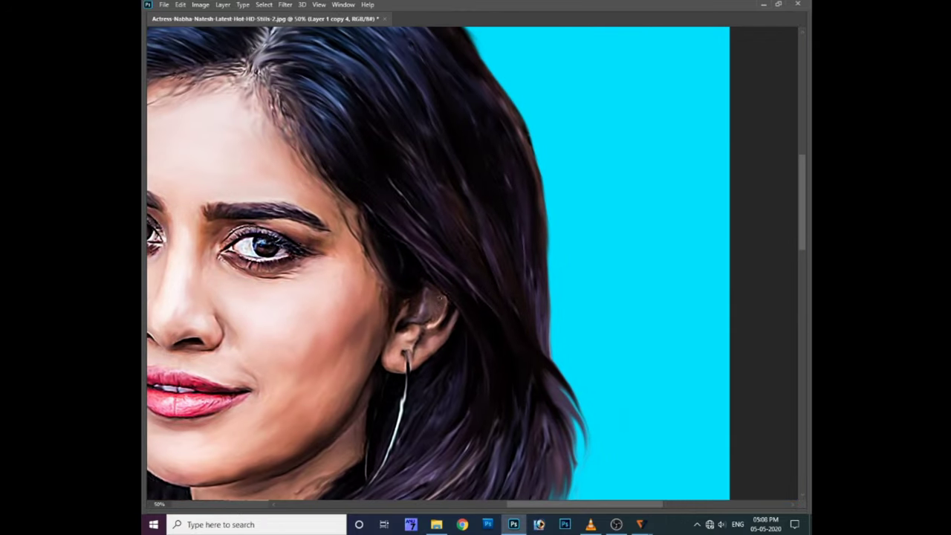
pyautogui.scroll(2, 418, 255)
pyautogui.hscroll(-1, 439, 260)
pyautogui.scroll(-2, 566, 343)
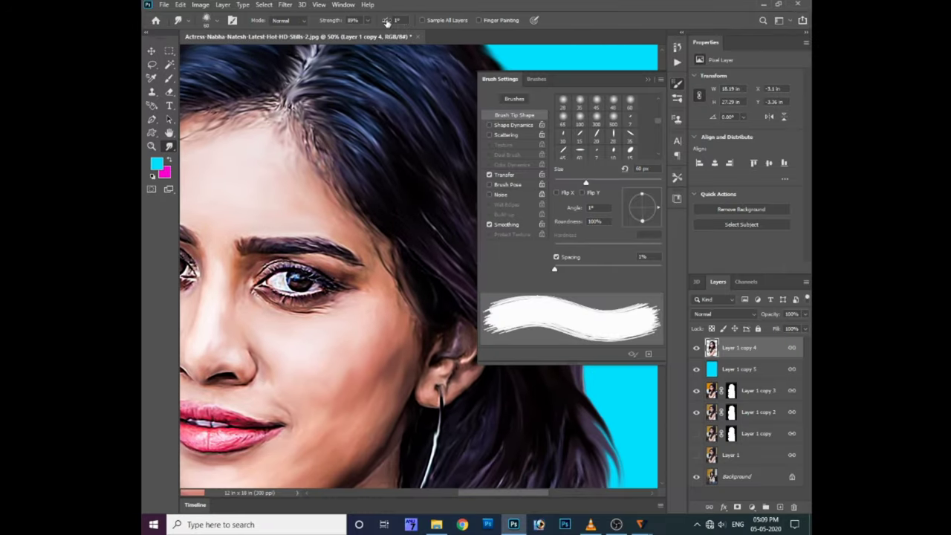
pyautogui.press('Tab')
pyautogui.moveTo(349, 35); pyautogui.dragTo(340, 35)
pyautogui.press('F5')
pyautogui.moveTo(578, 247); pyautogui.dragTo(605, 401)
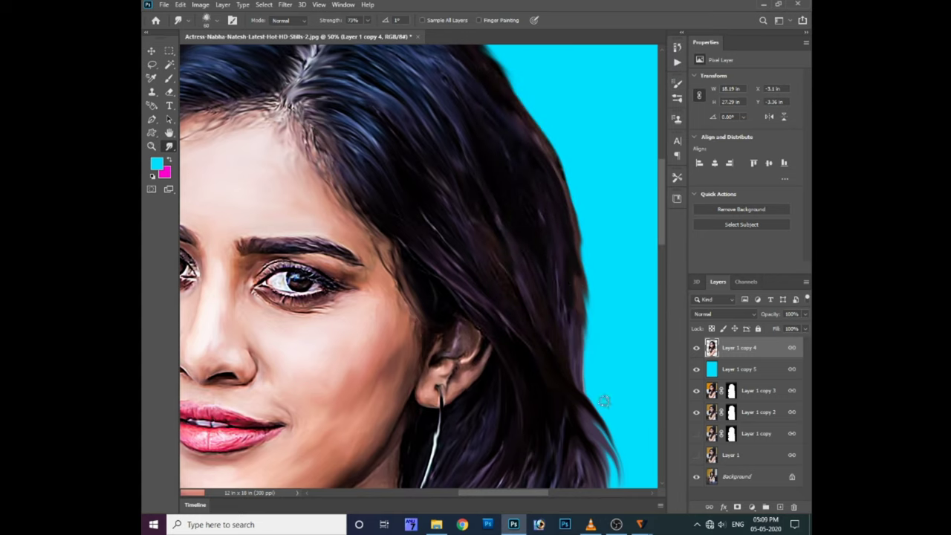
pyautogui.hotkey('ctrl', '-')
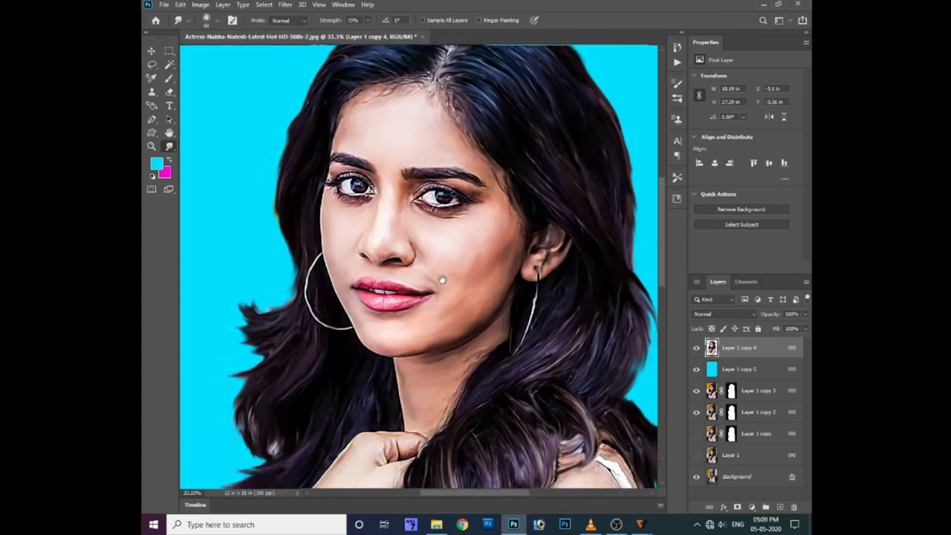
pyautogui.scroll(-2, 587, 343)
pyautogui.hotkey('ctrl', '-')
pyautogui.moveTo(696, 369); pyautogui.dragTo(695, 349)
pyautogui.click(695, 349)
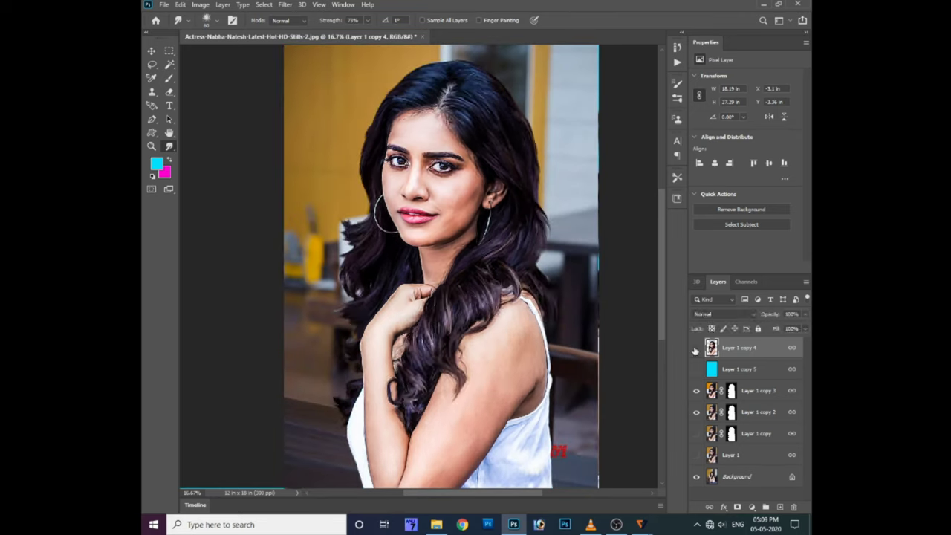
pyautogui.click(695, 349)
pyautogui.click(695, 349)
pyautogui.click(696, 368)
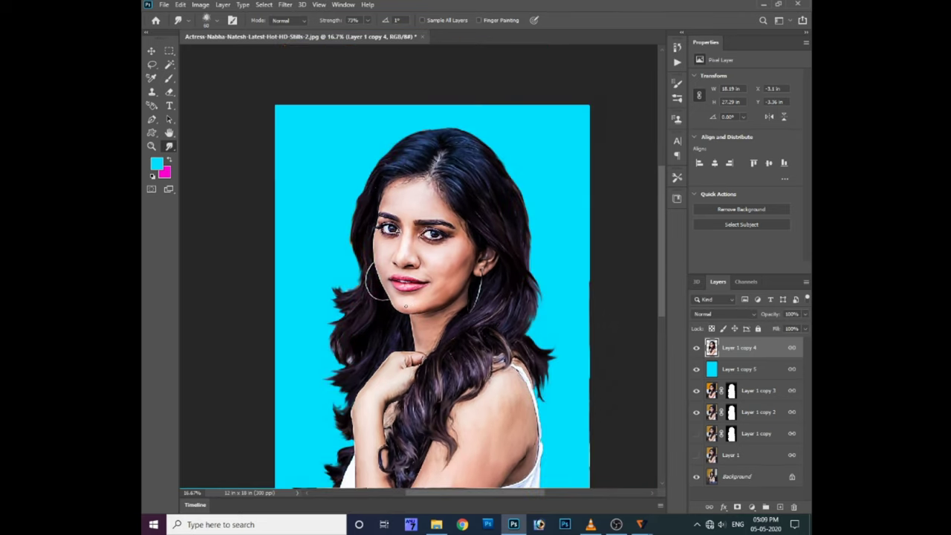
pyautogui.hotkey('ctrl', '+')
pyautogui.hotkey('ctrl', '+')
pyautogui.hotkey('ctrl', '+')
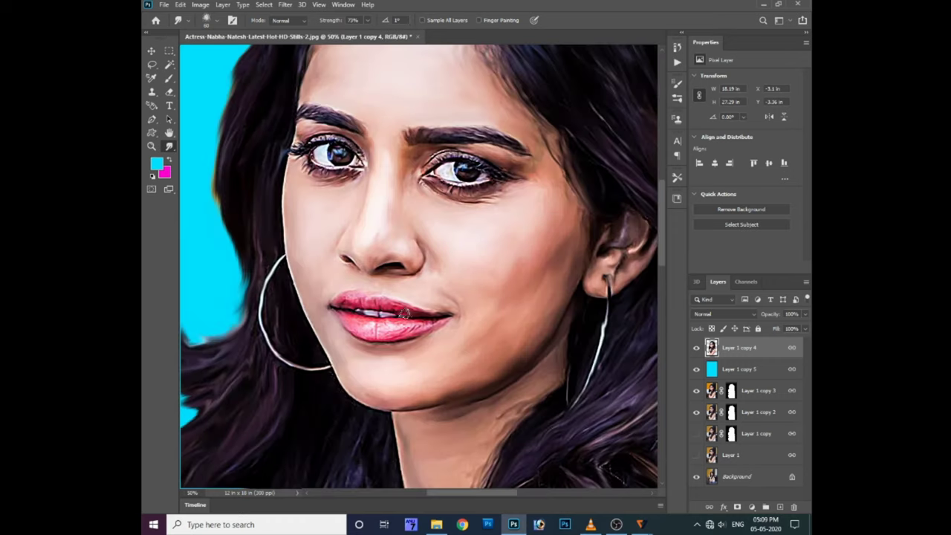
pyautogui.scroll(5, 359, 304)
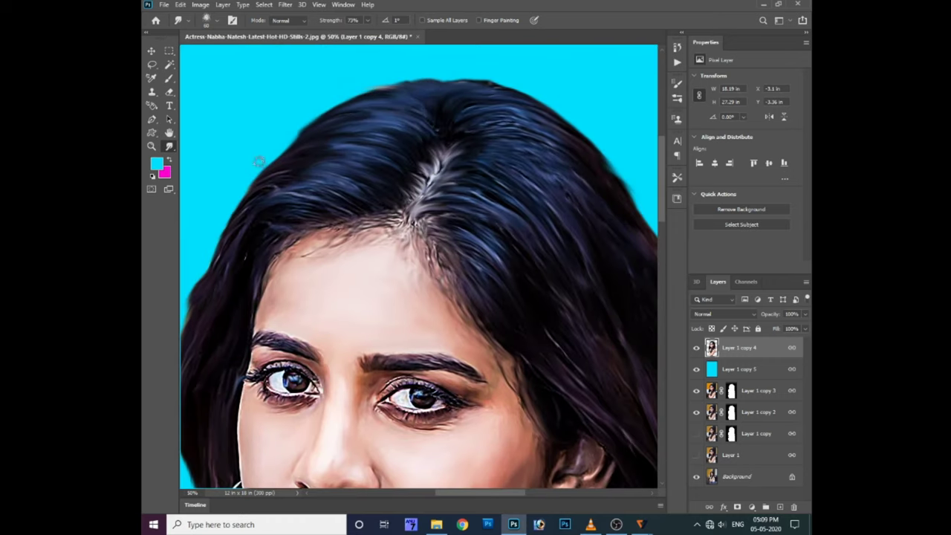
pyautogui.moveTo(233, 240); pyautogui.dragTo(280, 199)
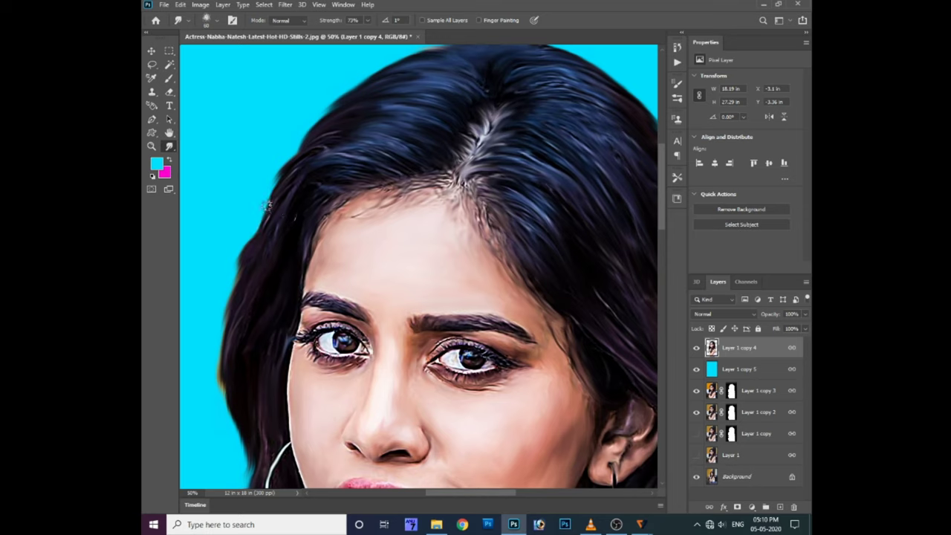
pyautogui.moveTo(248, 376)
pyautogui.mouseDown()
pyautogui.moveTo(265, 296)
pyautogui.moveTo(265, 410)
pyautogui.mouseUp()
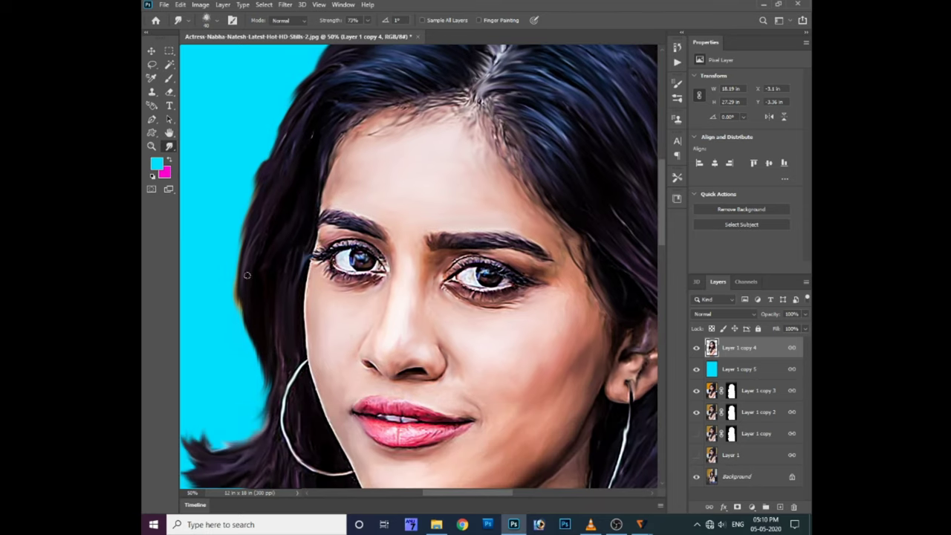
pyautogui.hotkey('ctrl', '-')
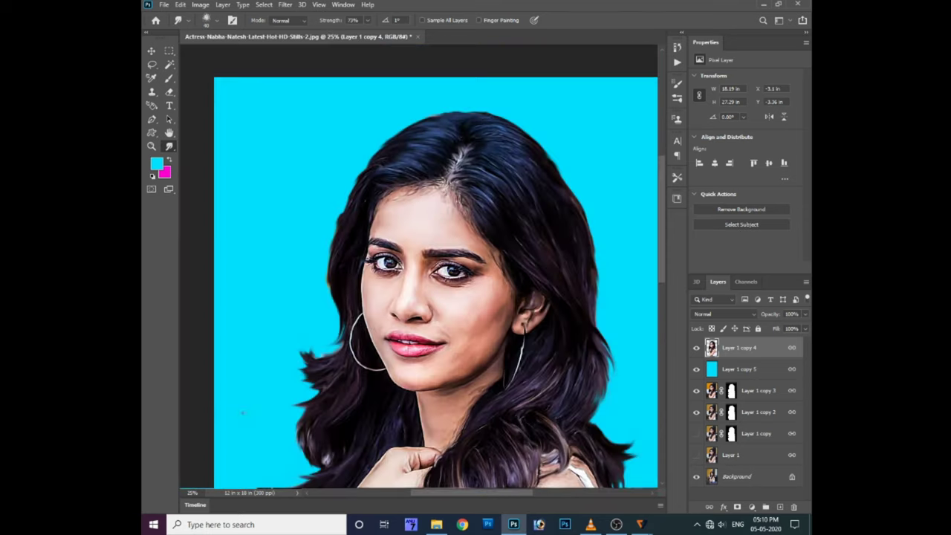
pyautogui.hotkey('ctrl', '-')
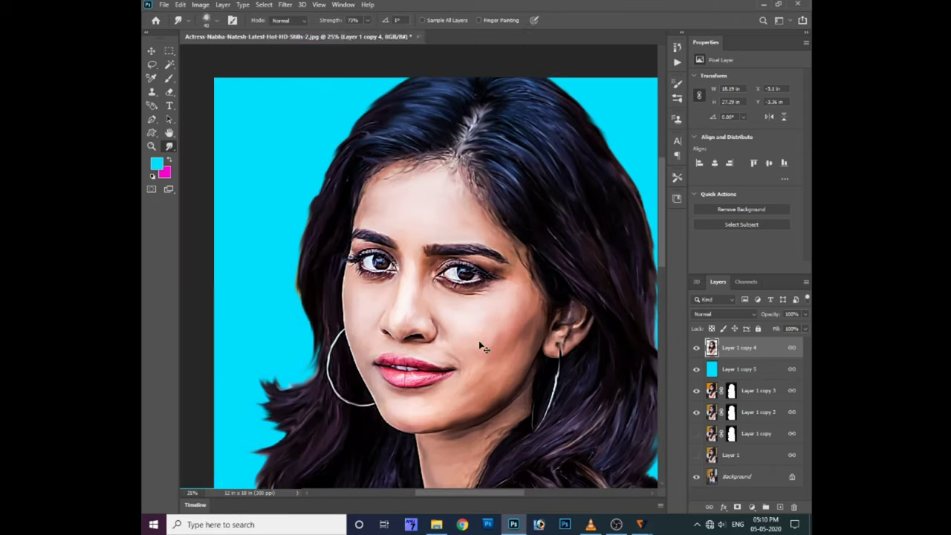
pyautogui.hotkey('ctrl', '+')
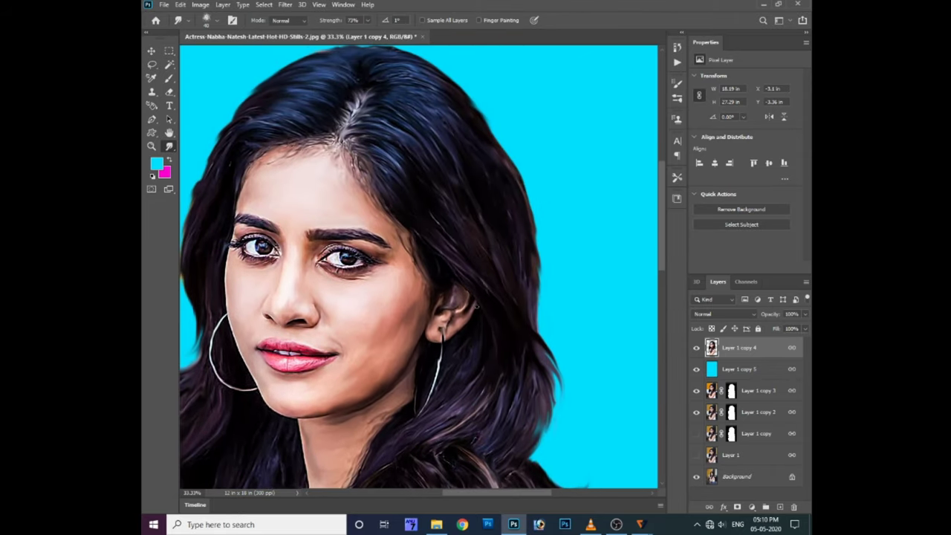
pyautogui.press('p')
# Zoom in and start a pen path with anchors along the upper hair edge
pyautogui.hotkey('ctrl', '+')
pyautogui.click(515, 167)
pyautogui.click(554, 197)
pyautogui.click(557, 305)
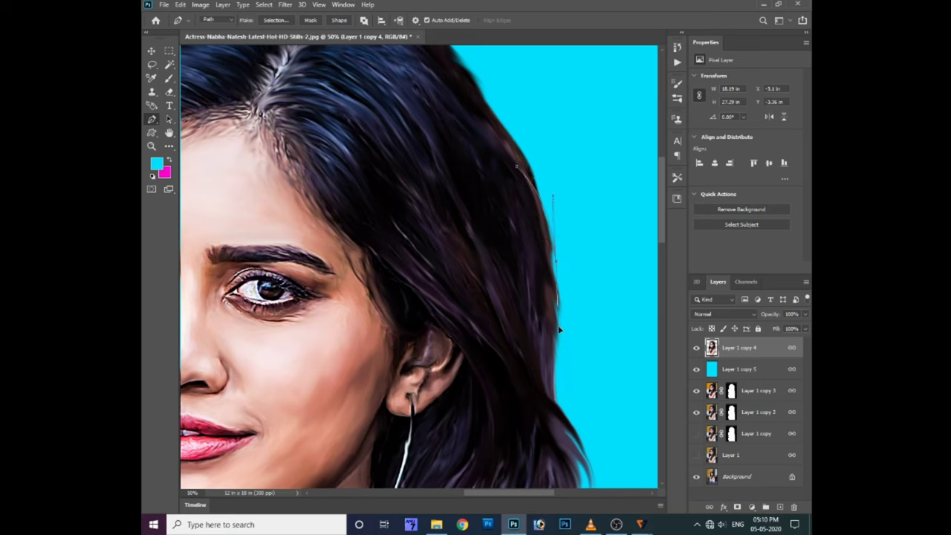
pyautogui.scroll(-2, 560, 329)
pyautogui.scroll(-3, 559, 330)
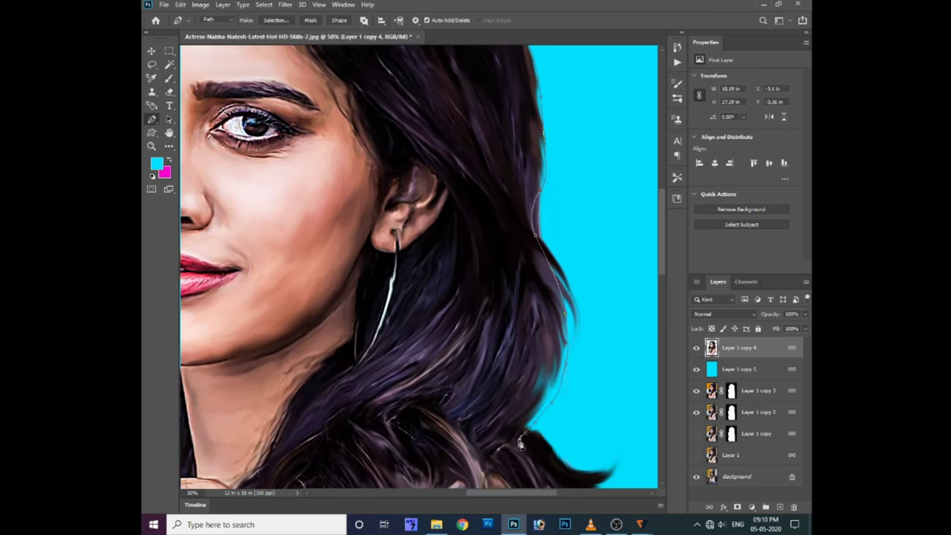
pyautogui.moveTo(523, 71); pyautogui.dragTo(539, 96)
# Extend the path down the hair edge, replacing a bad curved anchor with straight ones
pyautogui.scroll(3, 527, 193)
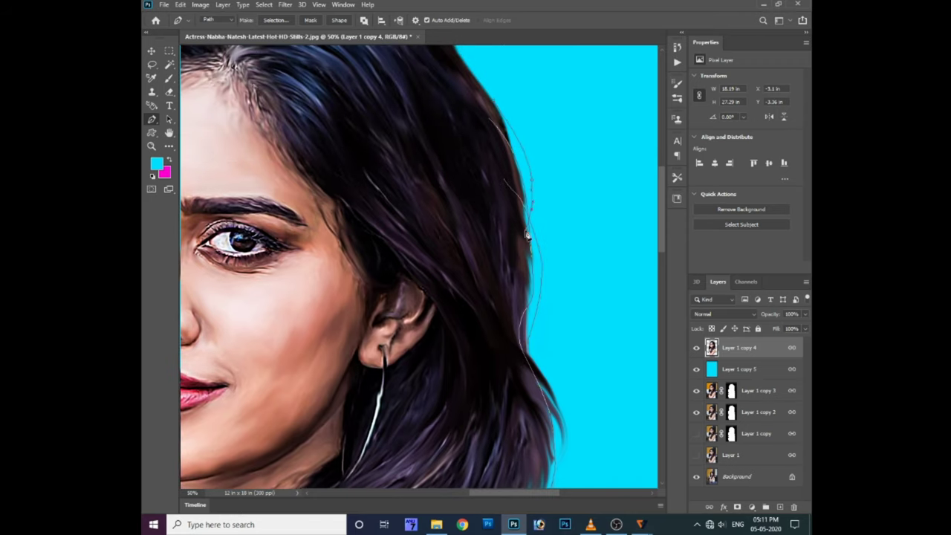
pyautogui.scroll(-2, 553, 294)
pyautogui.scroll(-2, 498, 275)
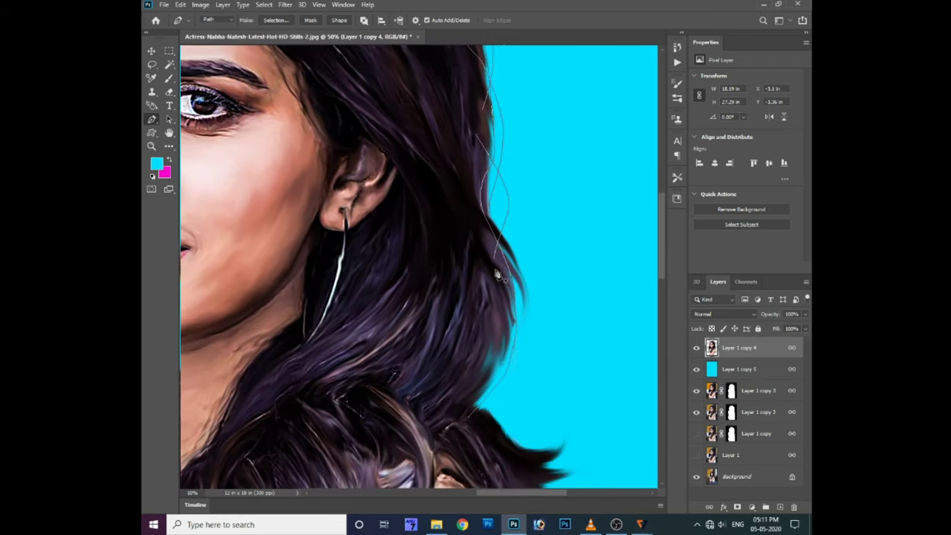
pyautogui.moveTo(541, 360); pyautogui.dragTo(562, 341)
pyautogui.hotkey('ctrl', 'z')
pyautogui.click(523, 370)
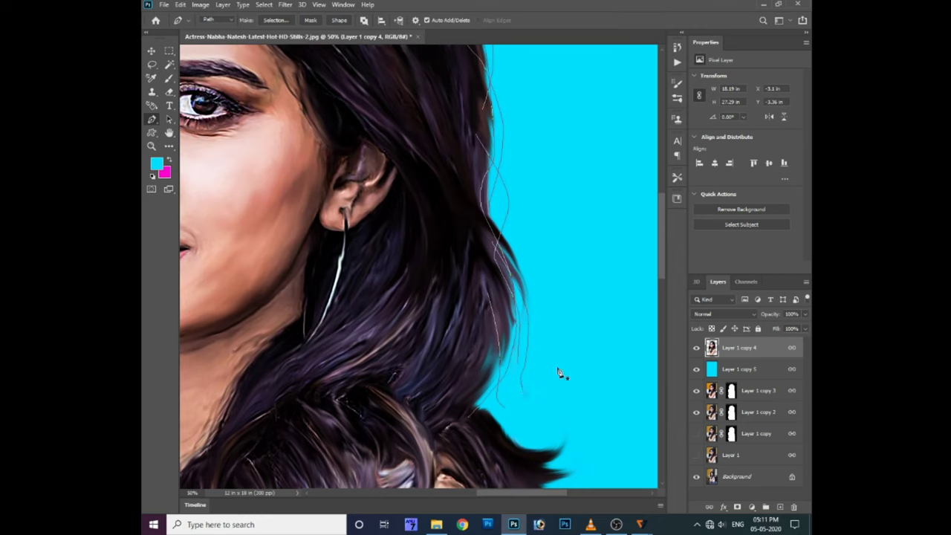
pyautogui.scroll(-2, 561, 373)
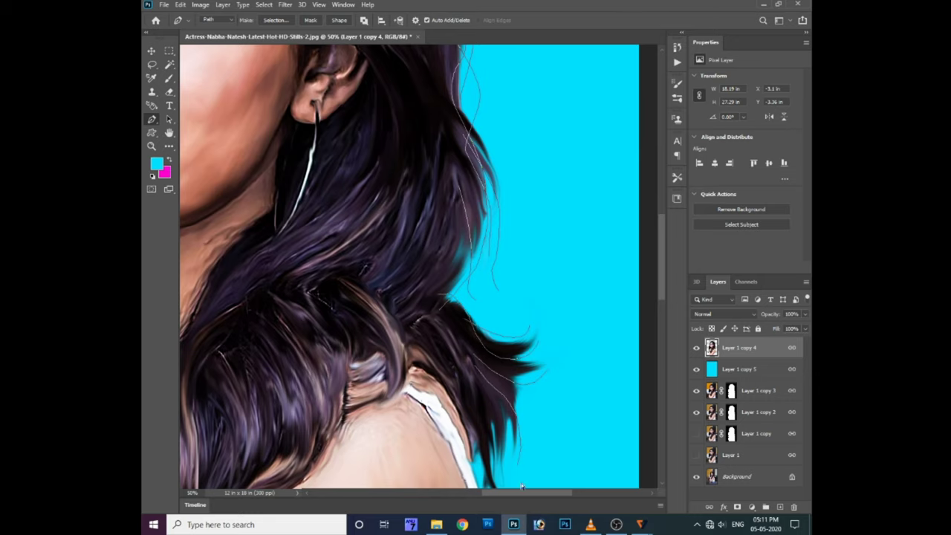
pyautogui.scroll(-2, 501, 348)
pyautogui.click(503, 376)
pyautogui.scroll(5, 519, 406)
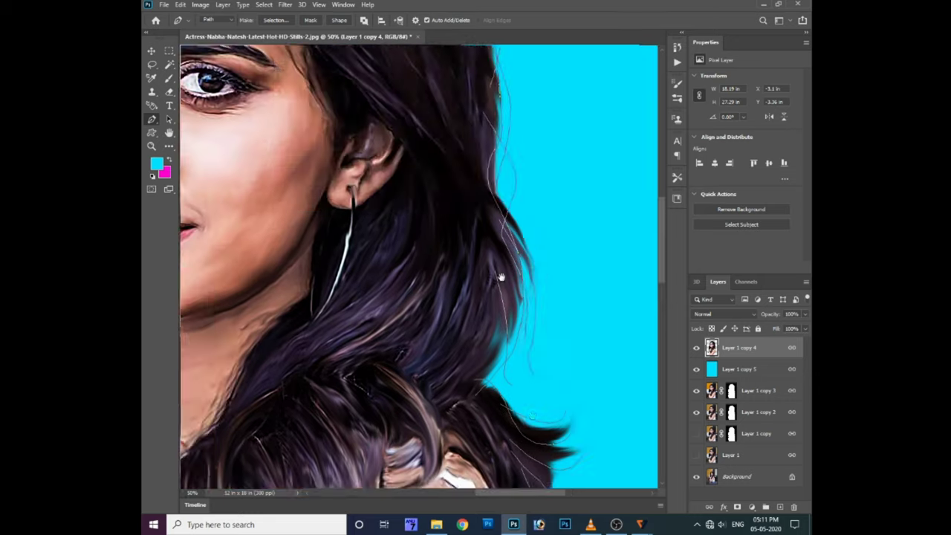
pyautogui.scroll(5, 518, 406)
# Draw curved strand paths along the left hair edge down to a hair tip
pyautogui.moveTo(401, 162); pyautogui.dragTo(468, 236)
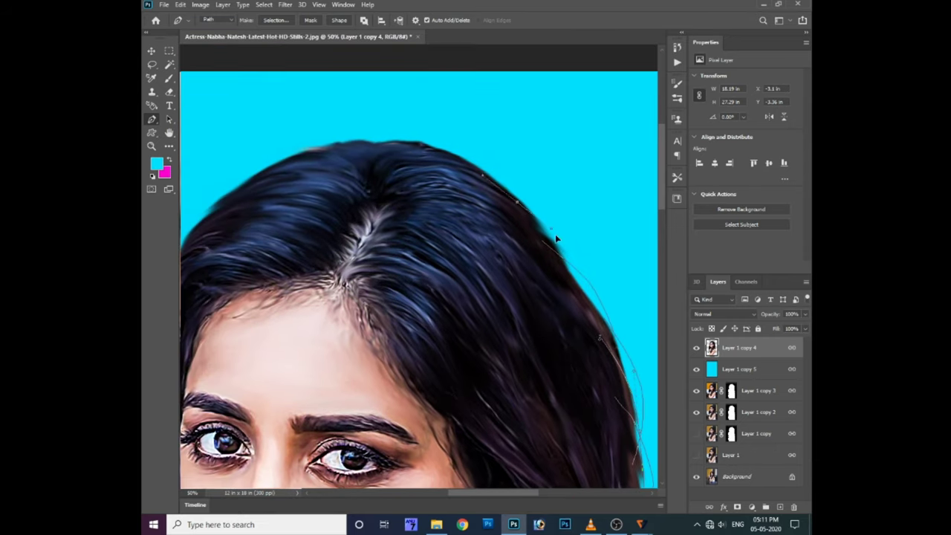
pyautogui.scroll(-3, 556, 305)
pyautogui.hscroll(-5, 381, 296)
pyautogui.scroll(-1, 381, 296)
pyautogui.hscroll(-2, 381, 296)
pyautogui.moveTo(380, 250); pyautogui.dragTo(376, 266)
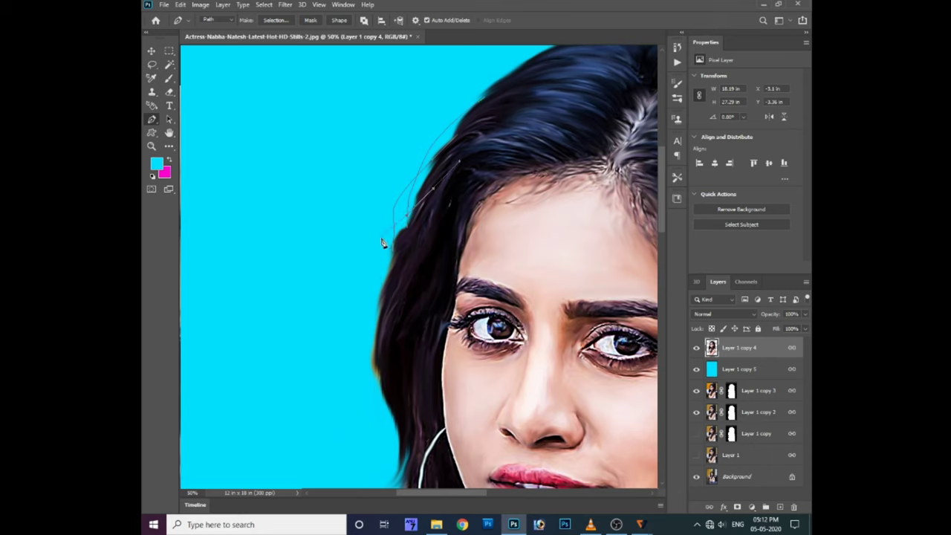
pyautogui.scroll(-5, 410, 257)
pyautogui.hscroll(-2, 410, 257)
pyautogui.moveTo(417, 325); pyautogui.dragTo(401, 349)
pyautogui.click(398, 390)
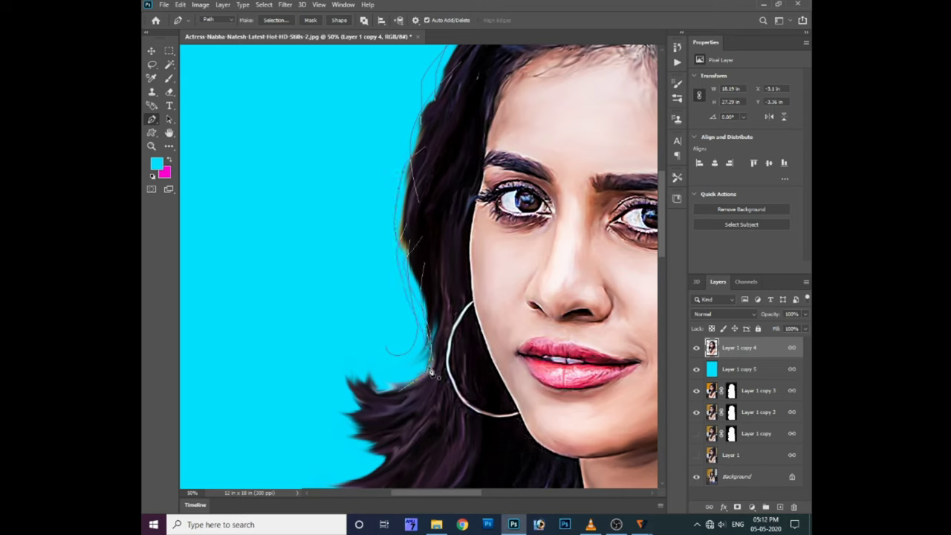
pyautogui.moveTo(356, 382); pyautogui.dragTo(336, 342)
pyautogui.moveTo(380, 405); pyautogui.dragTo(349, 398)
# Add anchors to the strand beside the chin, undoing one misplaced anchor
pyautogui.moveTo(377, 450); pyautogui.dragTo(420, 327)
pyautogui.moveTo(351, 364); pyautogui.dragTo(347, 409)
pyautogui.hotkey('ctrl', 'z')
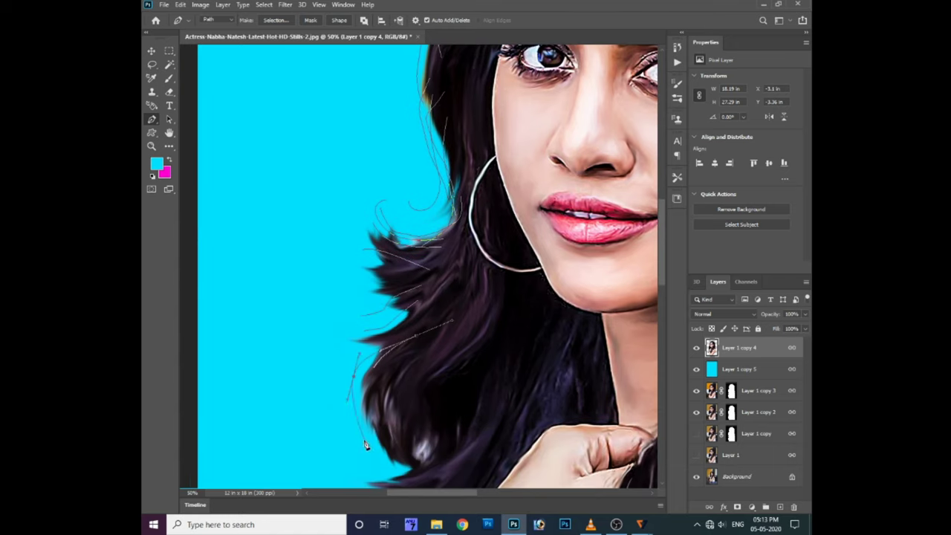
pyautogui.moveTo(374, 440); pyautogui.dragTo(359, 377)
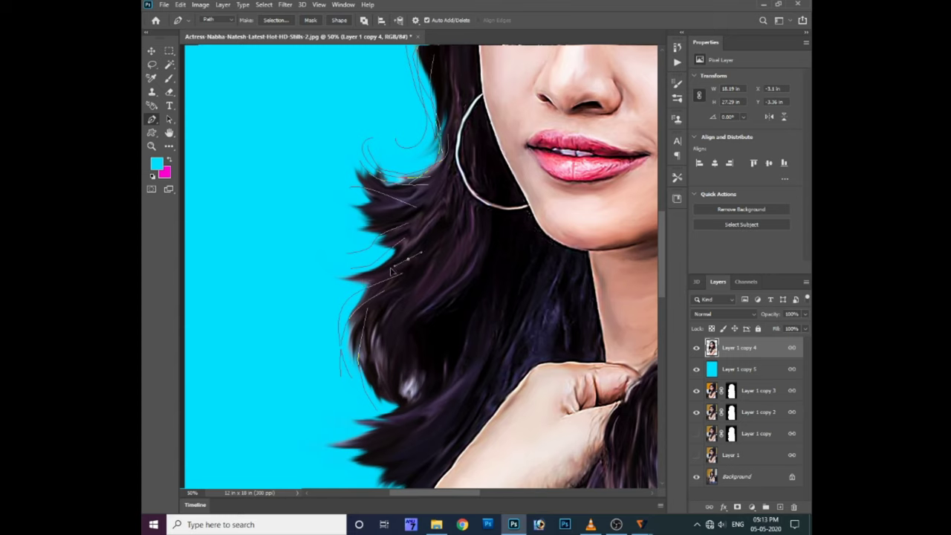
pyautogui.scroll(-3, 364, 334)
pyautogui.click(399, 382)
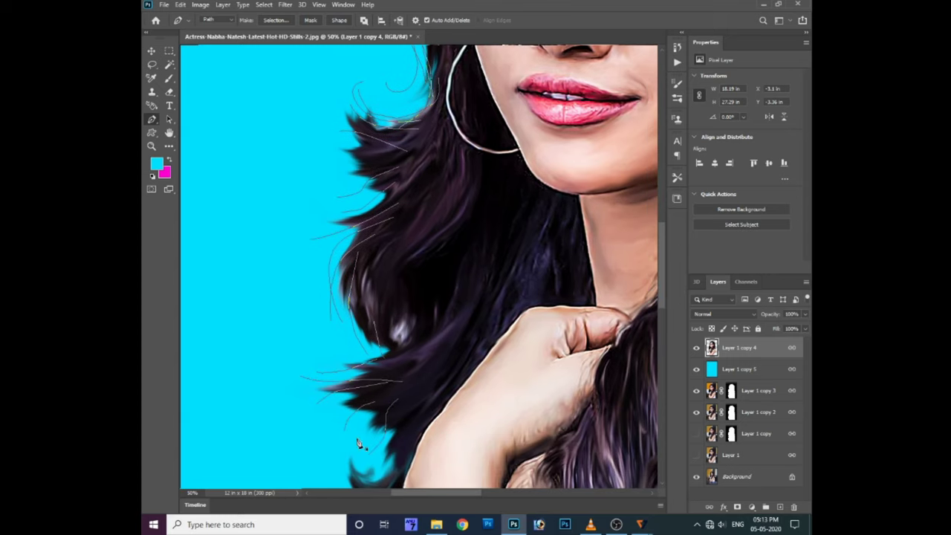
# Draw thin curved strands on the lower hair edge, then fit the whole image in the window
pyautogui.scroll(-3, 292, 414)
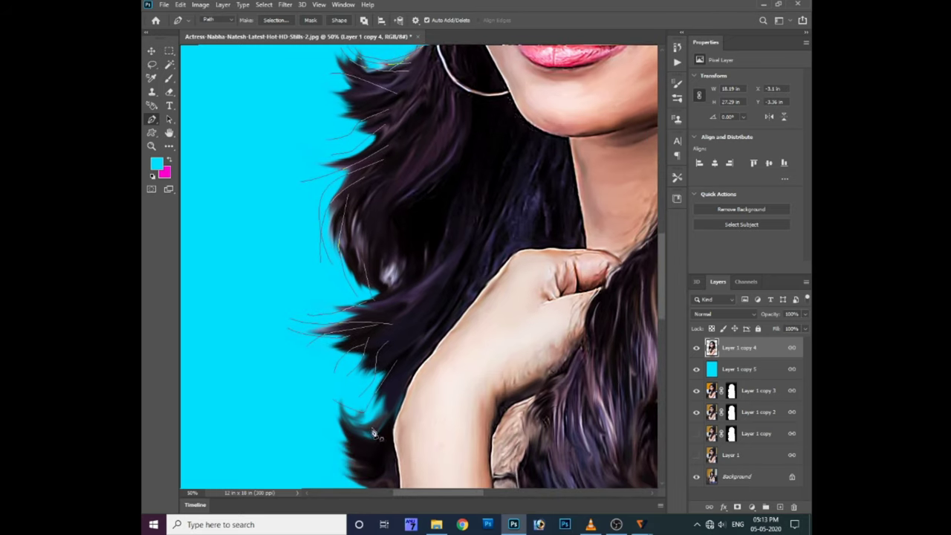
pyautogui.scroll(-3, 374, 433)
pyautogui.moveTo(346, 386); pyautogui.dragTo(366, 411)
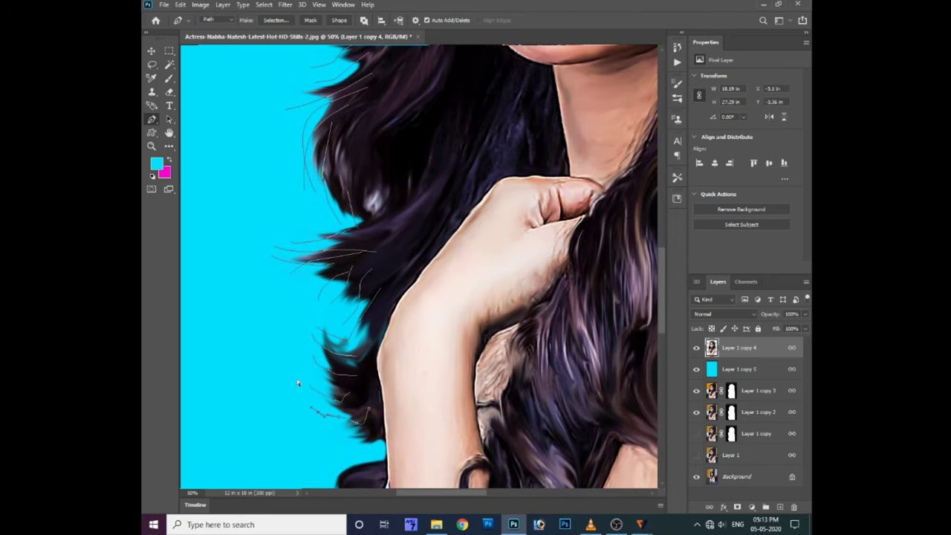
pyautogui.scroll(-3, 298, 384)
pyautogui.moveTo(346, 362); pyautogui.dragTo(327, 370)
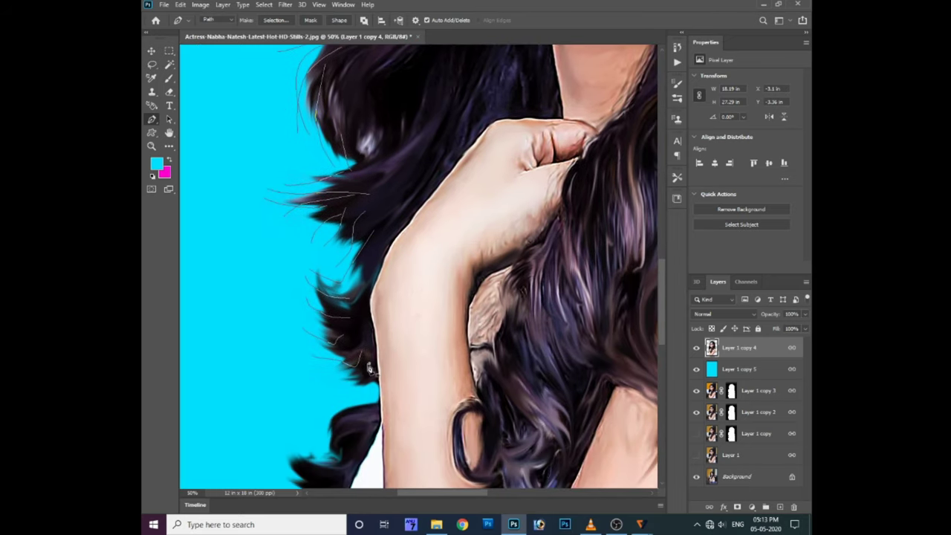
pyautogui.scroll(-3, 304, 396)
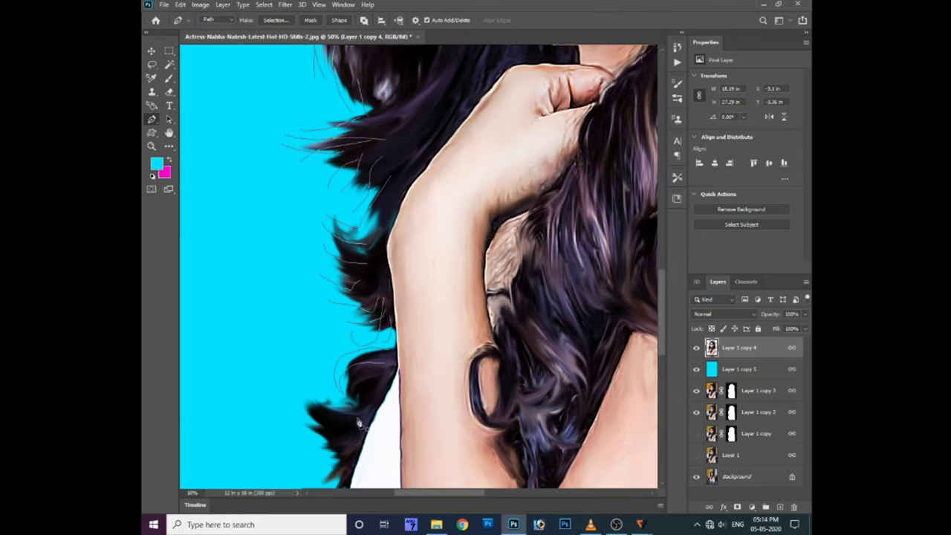
pyautogui.scroll(-2, 353, 420)
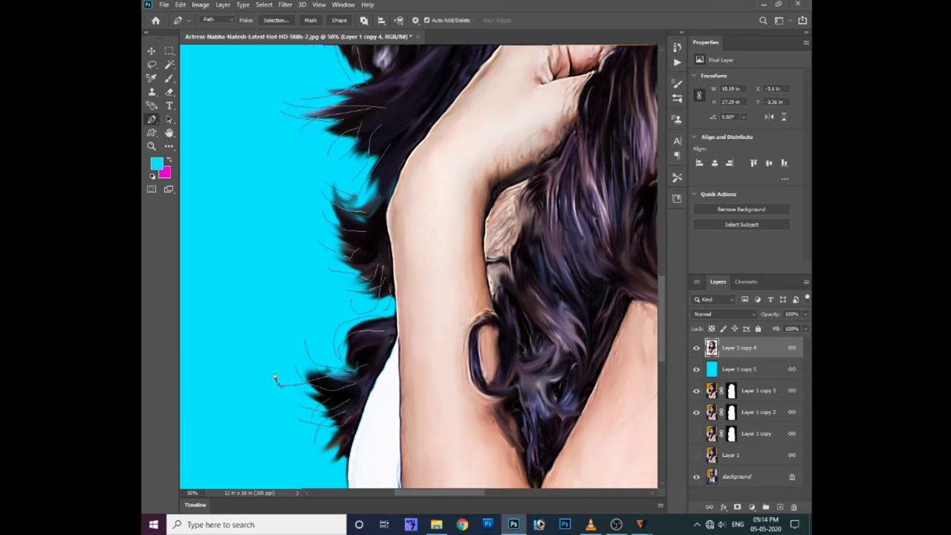
pyautogui.scroll(-2, 274, 379)
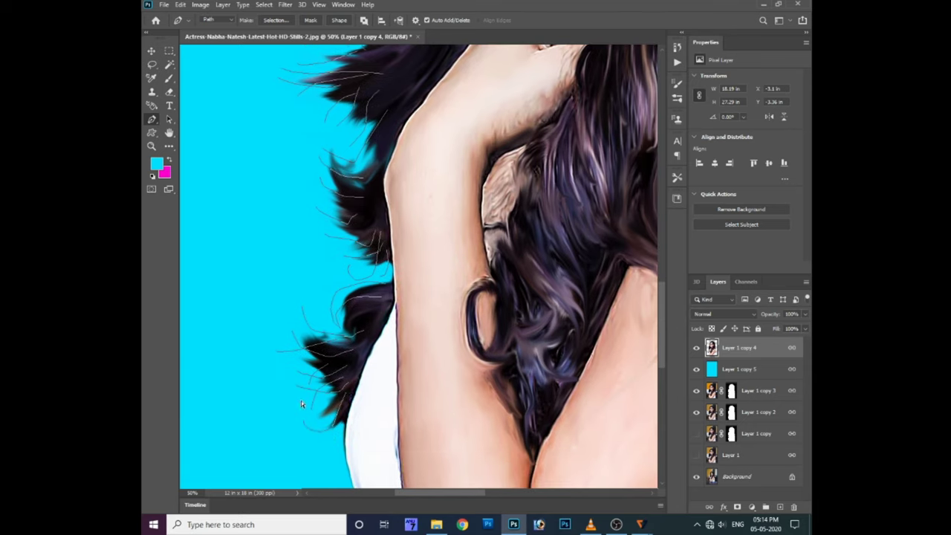
pyautogui.hotkey('ctrl', '0')
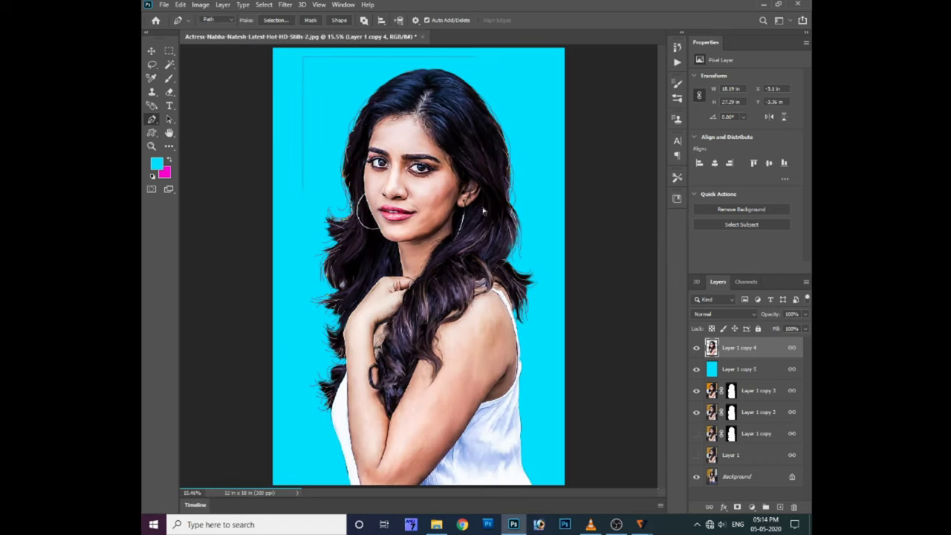
# Add a new empty Layer 2 above the portrait and set the foreground colour to black
pyautogui.rightClick(474, 189)
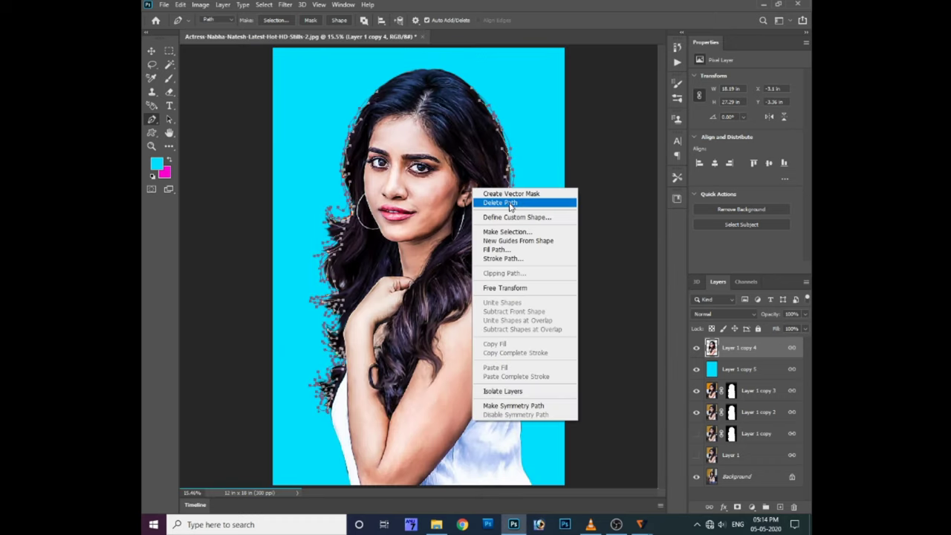
pyautogui.press('Escape')
pyautogui.hotkey('ctrl', 'shift', 'alt', 'n')
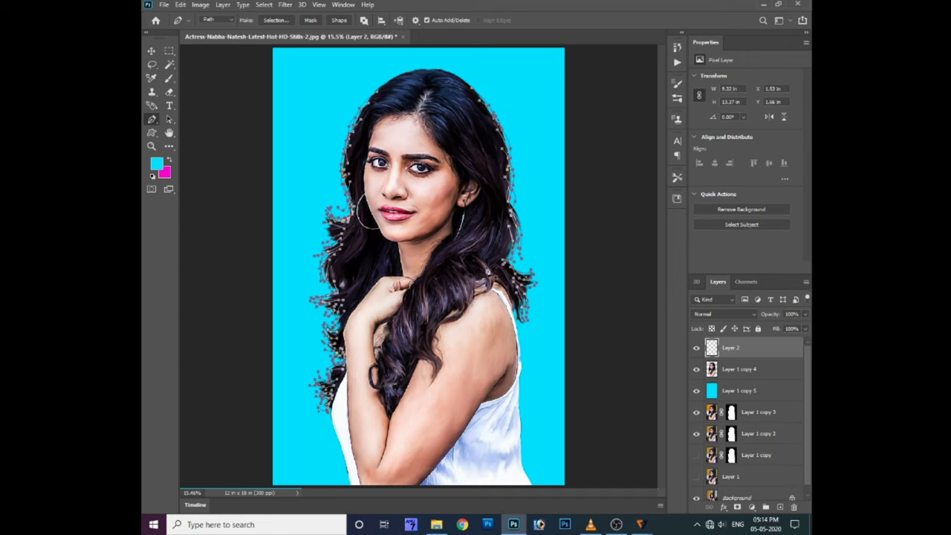
pyautogui.click(156, 164)
pyautogui.click(463, 453)
pyautogui.press('Return')
# Stroke the hair path with a black brush on Layer 2
pyautogui.rightClick(462, 162)
pyautogui.click(483, 210)
pyautogui.press('Return')
pyautogui.rightClick(479, 183)
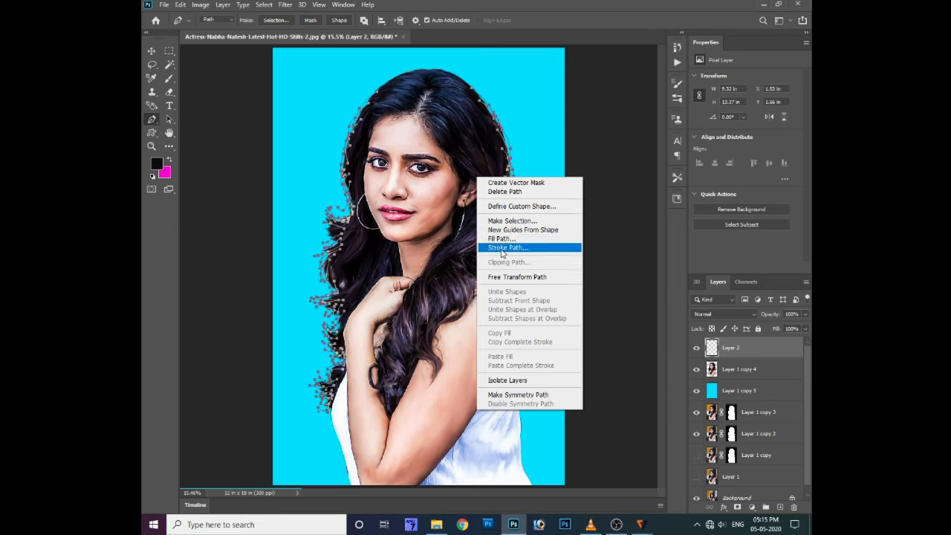
pyautogui.click(502, 247)
pyautogui.click(516, 131)
pyautogui.click(546, 132)
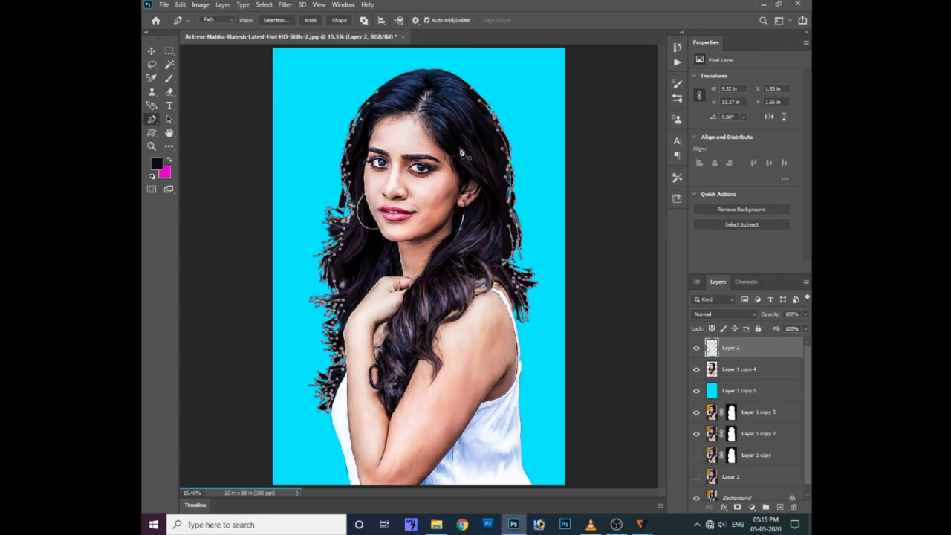
# Restroke the hair path, undoing an unwanted glowing stroke and trying again
pyautogui.rightClick(382, 115)
pyautogui.click(408, 188)
pyautogui.click(547, 165)
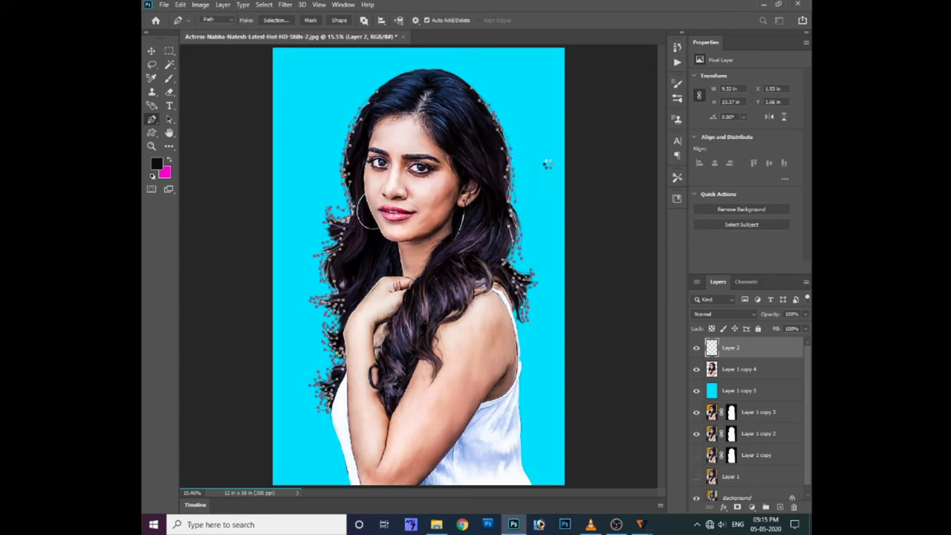
pyautogui.hotkey('ctrl', '+')
pyautogui.hotkey('ctrl', 'z')
pyautogui.rightClick(453, 154)
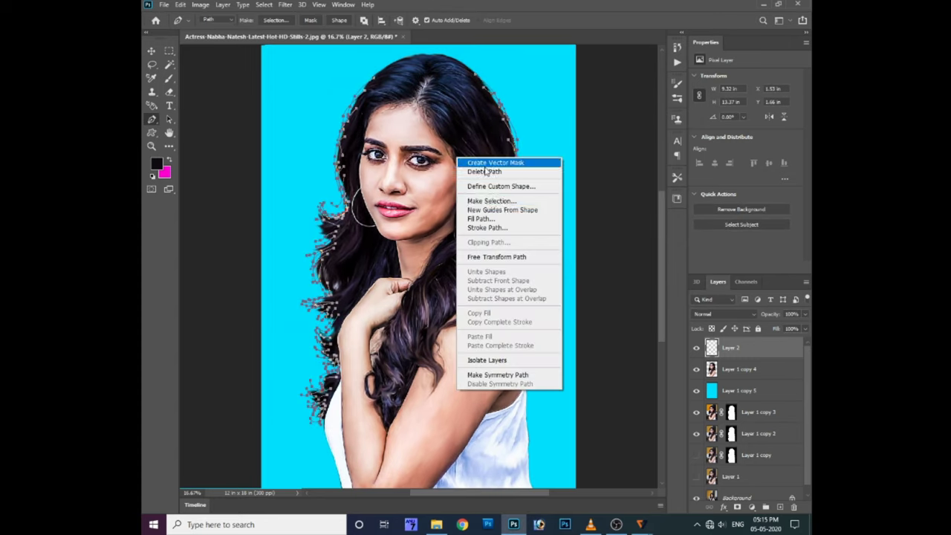
pyautogui.click(483, 230)
pyautogui.click(547, 163)
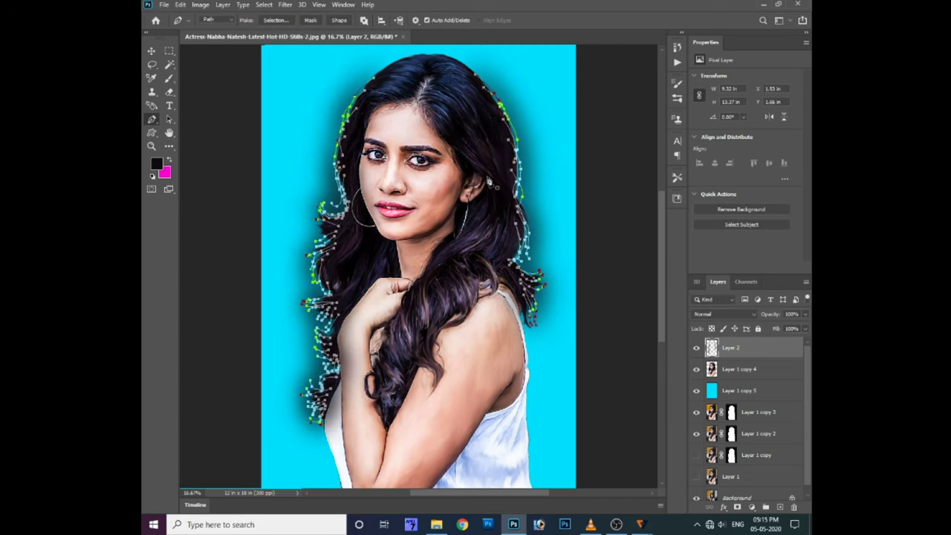
# Undo the glowing stroke and stroke the hair path with the brush once more
pyautogui.hotkey('ctrl', '+')
pyautogui.hotkey('ctrl', 'z')
pyautogui.rightClick(302, 97)
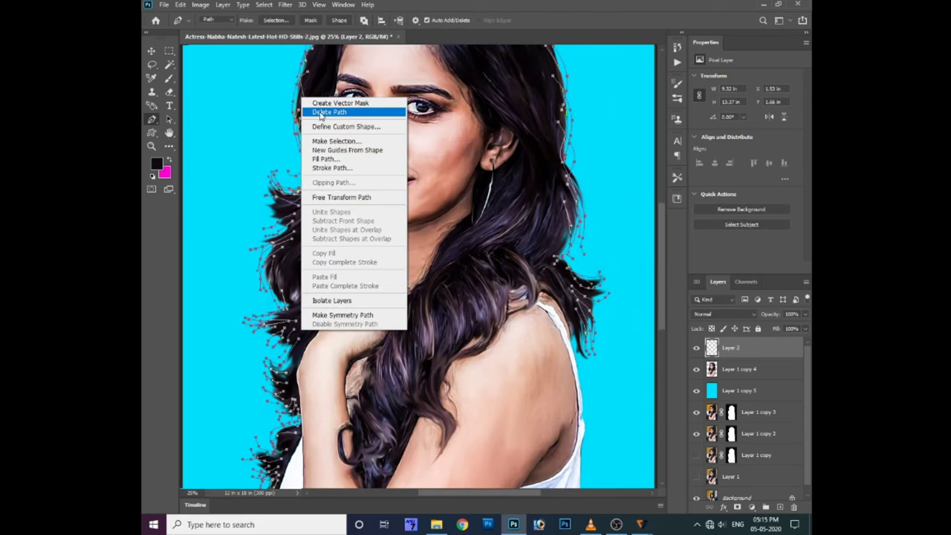
pyautogui.click(331, 168)
pyautogui.click(544, 164)
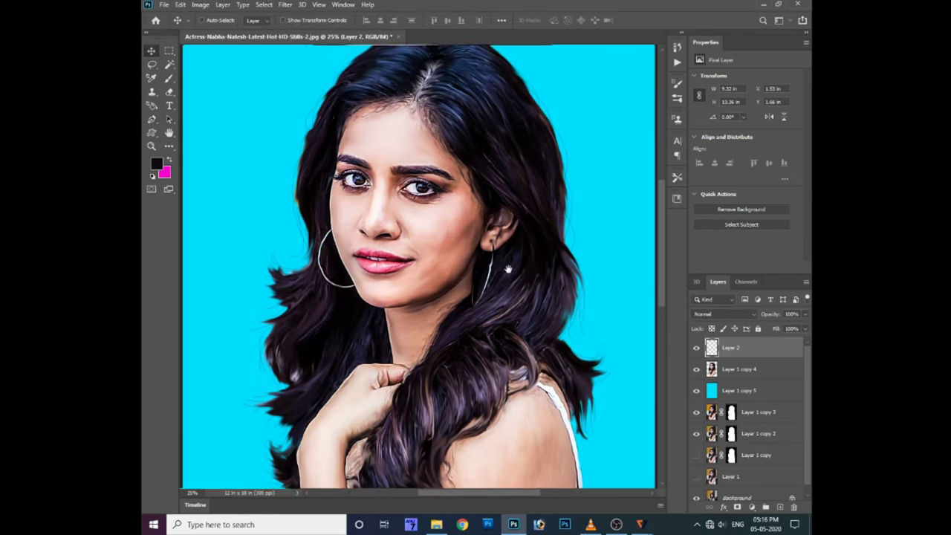
# Place the stroke layer beneath the portrait and apply a slight 0.6-pixel Gaussian Blur
pyautogui.hotkey('ctrl', 'j')
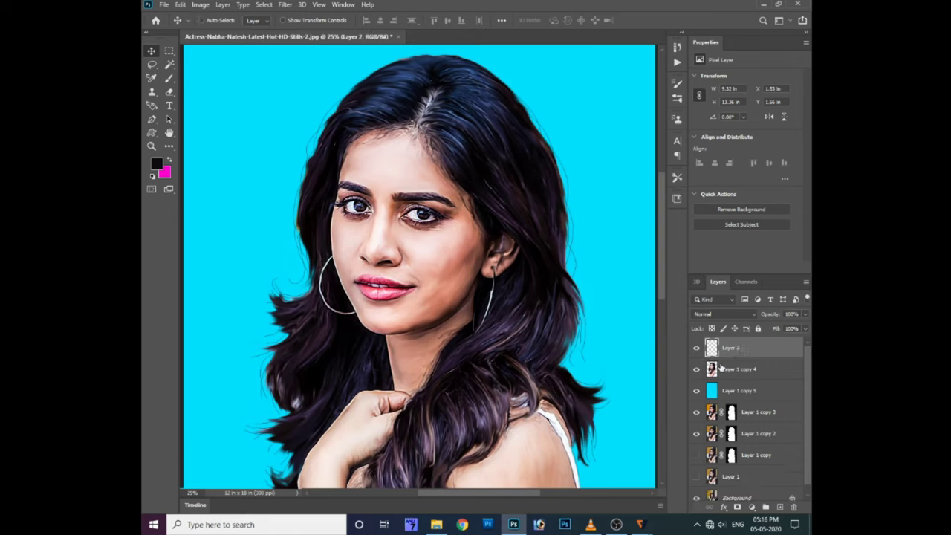
pyautogui.hotkey('ctrl', 'z')
pyautogui.click(285, 5)
pyautogui.moveTo(292, 123)
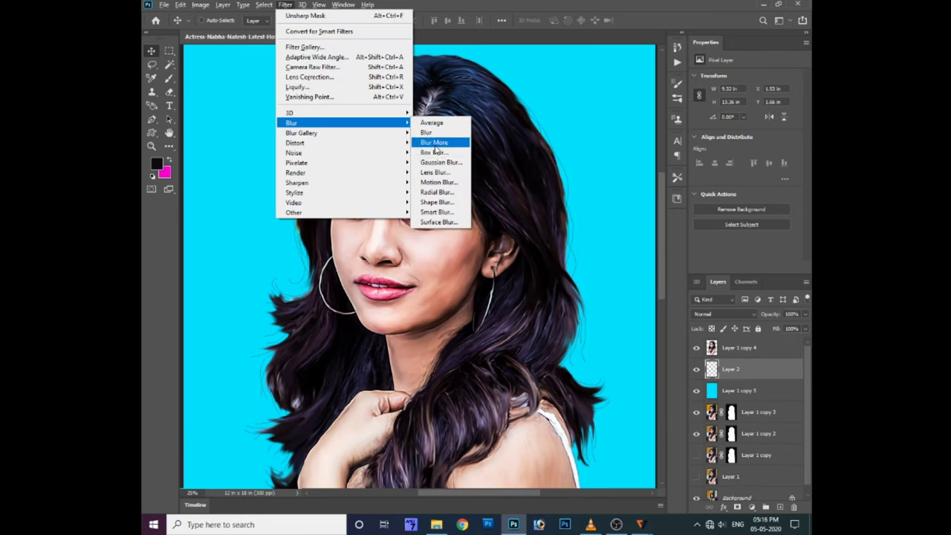
pyautogui.click(446, 142)
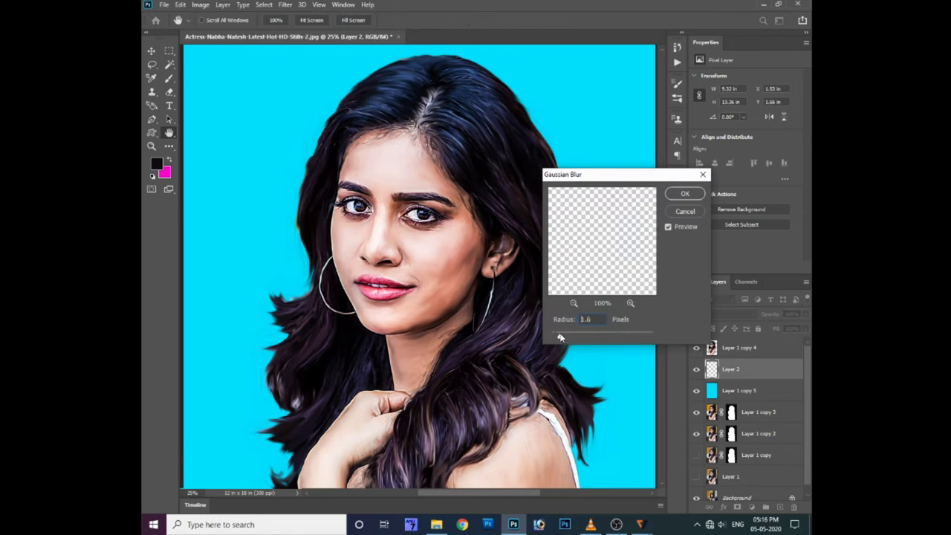
pyautogui.press('Return')
pyautogui.hotkey('ctrl', 'j')
pyautogui.hotkey('ctrl', 'z')
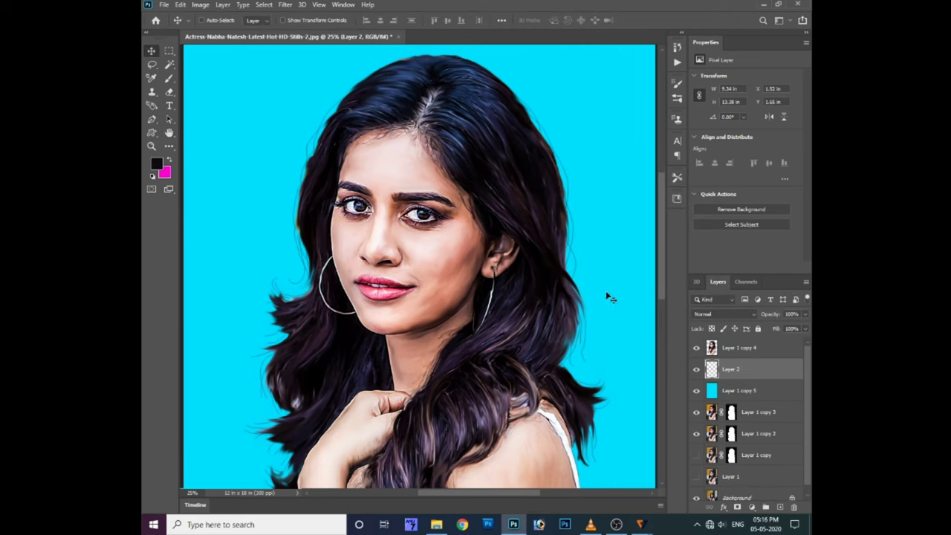
# Erase stray hair strokes, then merge the portrait layer into Layer 2
pyautogui.press('e')
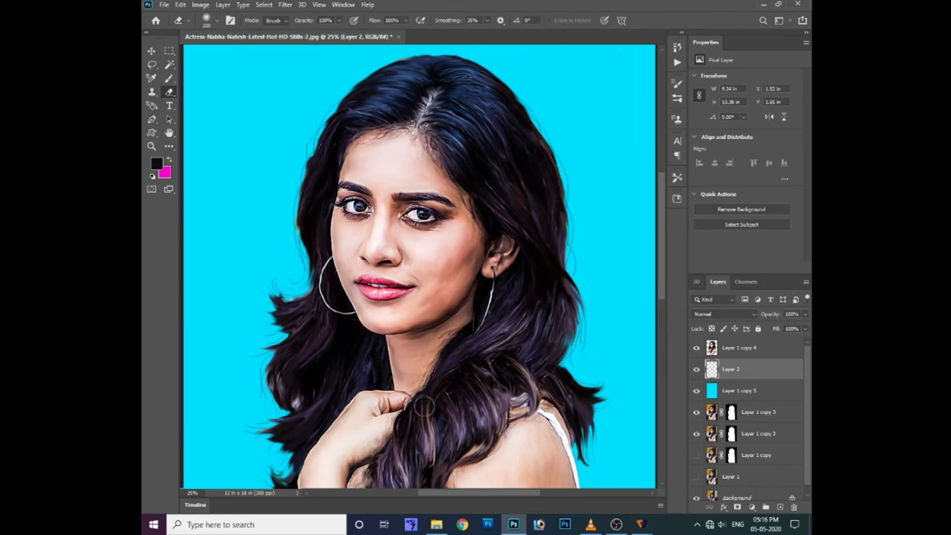
pyautogui.scroll(-2, 423, 405)
pyautogui.scroll(-3, 278, 405)
pyautogui.scroll(-2, 262, 399)
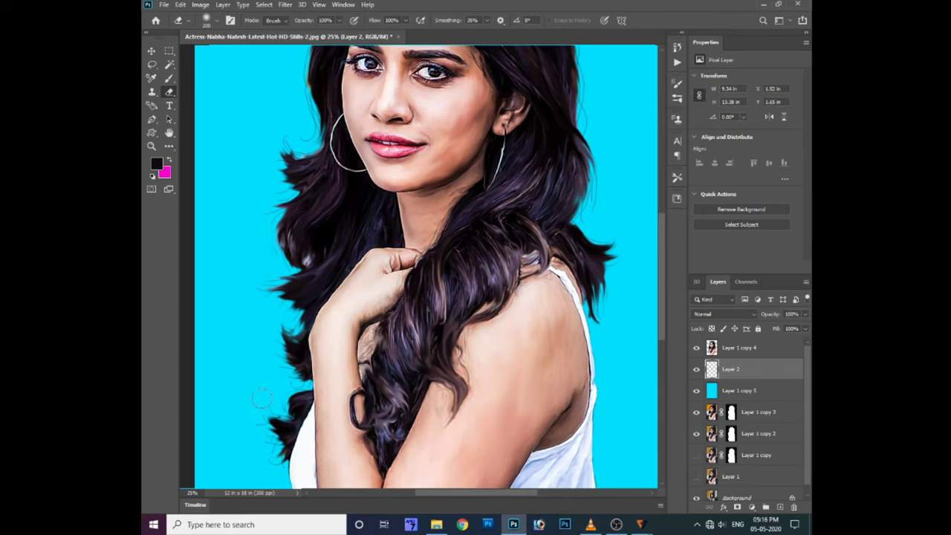
pyautogui.scroll(3, 288, 384)
pyautogui.scroll(2, 289, 342)
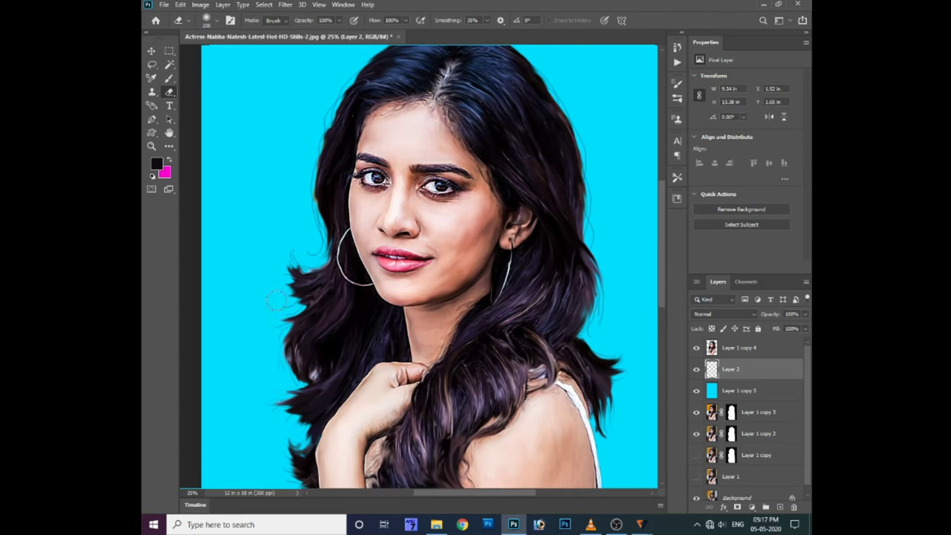
pyautogui.scroll(4, 293, 283)
pyautogui.hscroll(2, 511, 178)
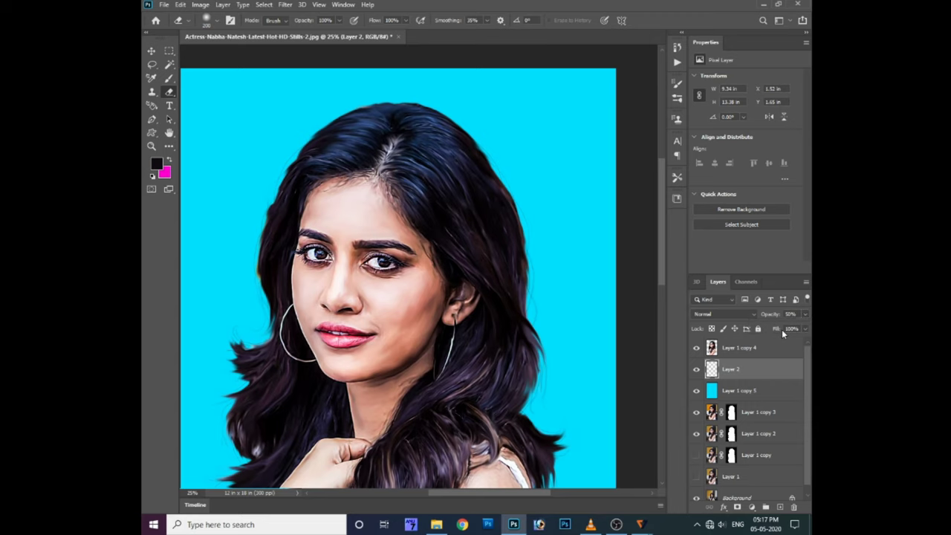
pyautogui.hotkey('ctrl', 'e')
pyautogui.hotkey('ctrl', '-')
pyautogui.hotkey('ctrl', '-')
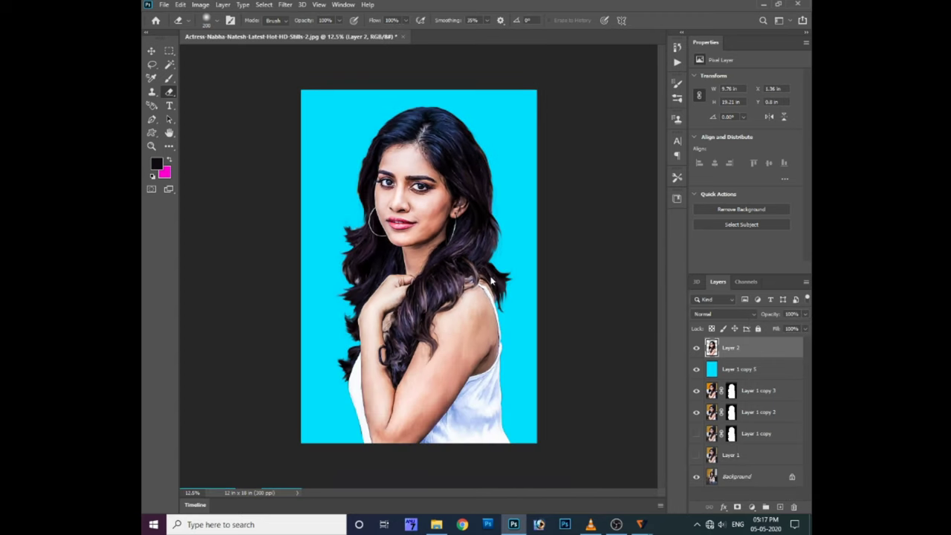
# Open two watercolour images from the BC folder
pyautogui.hotkey('ctrl', 'o')
pyautogui.click(333, 21)
pyautogui.doubleClick(261, 80)
pyautogui.click(374, 253)
pyautogui.keyDown('ctrl'); pyautogui.click(657, 330); pyautogui.keyUp('ctrl')
pyautogui.click(725, 499)
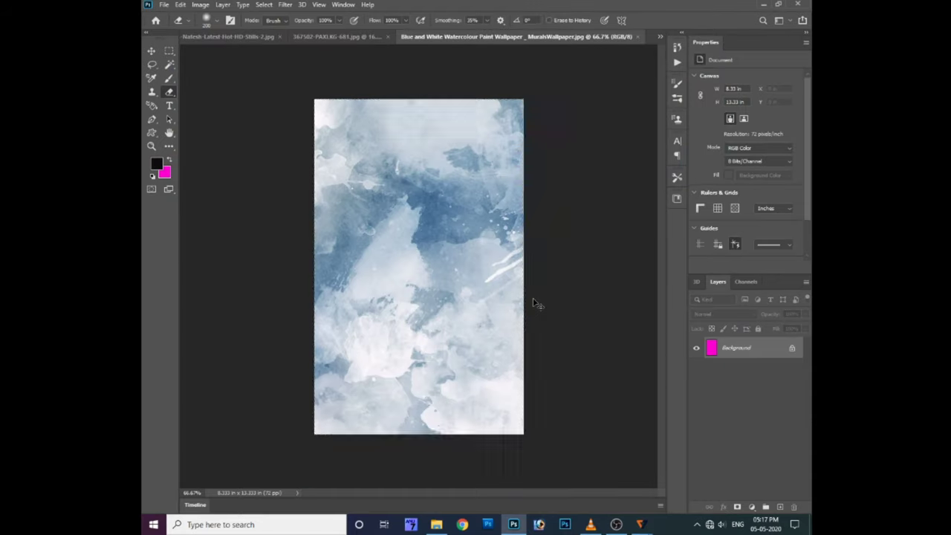
# Paste the watercolour into the portrait, scale it to fill the canvas, and place it below the portrait
pyautogui.hotkey('ctrl', 'a')
pyautogui.hotkey('ctrl', 'c')
pyautogui.hotkey('ctrl', 'w')
pyautogui.hotkey('ctrl', 'Tab')
pyautogui.hotkey('ctrl', 'v')
pyautogui.hotkey('ctrl', 't')
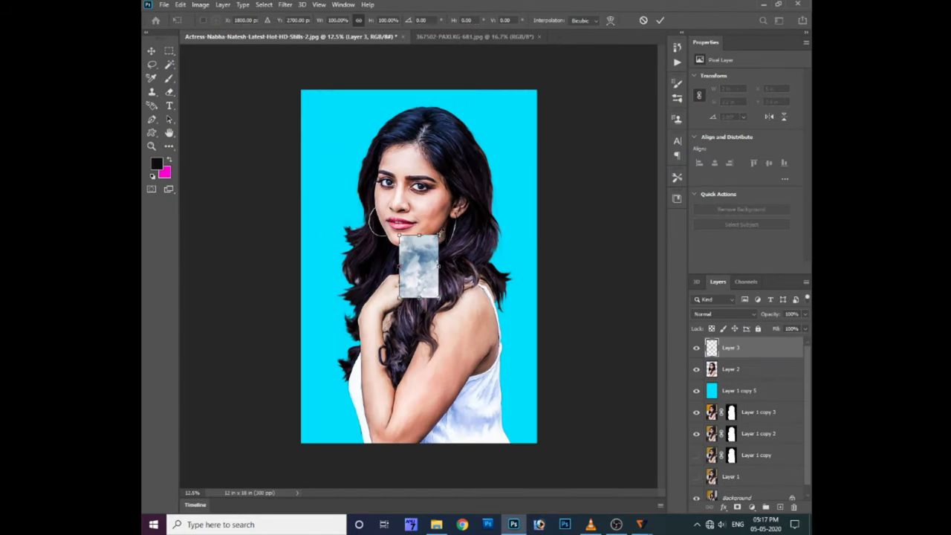
pyautogui.moveTo(438, 236); pyautogui.dragTo(588, 102)
pyautogui.press('Return')
pyautogui.hotkey('ctrl', '[')
# Recolour the watercolour layer to a golden tone with Hue/Saturation
pyautogui.press('e')
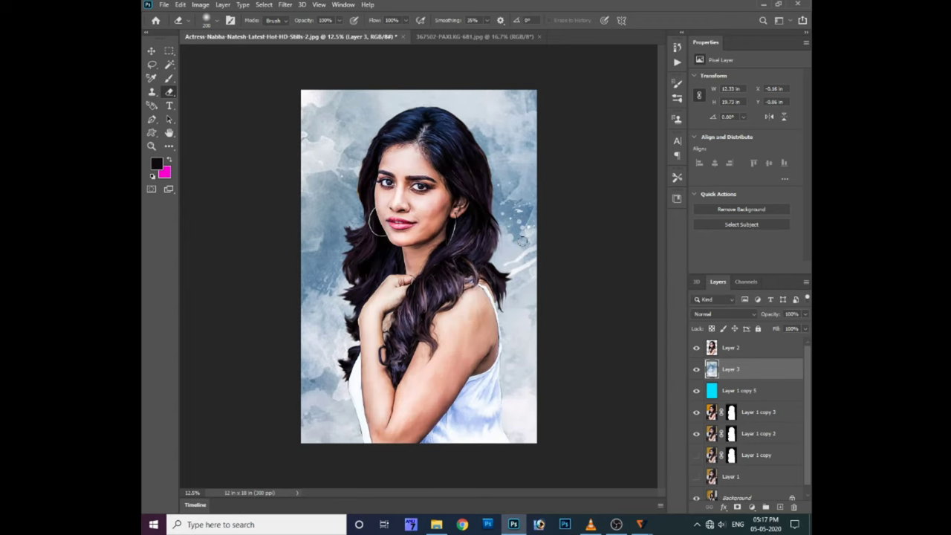
pyautogui.press('Return')
pyautogui.hotkey('ctrl', 'u')
pyautogui.moveTo(614, 266)
pyautogui.mouseDown()
pyautogui.moveTo(651, 266)
pyautogui.moveTo(565, 266)
pyautogui.mouseUp()
pyautogui.moveTo(614, 294)
pyautogui.mouseDown()
pyautogui.moveTo(644, 293)
pyautogui.moveTo(609, 322)
pyautogui.mouseUp()
pyautogui.press('Return')
pyautogui.hotkey('ctrl', 'u')
pyautogui.moveTo(614, 266); pyautogui.dragTo(609, 267)
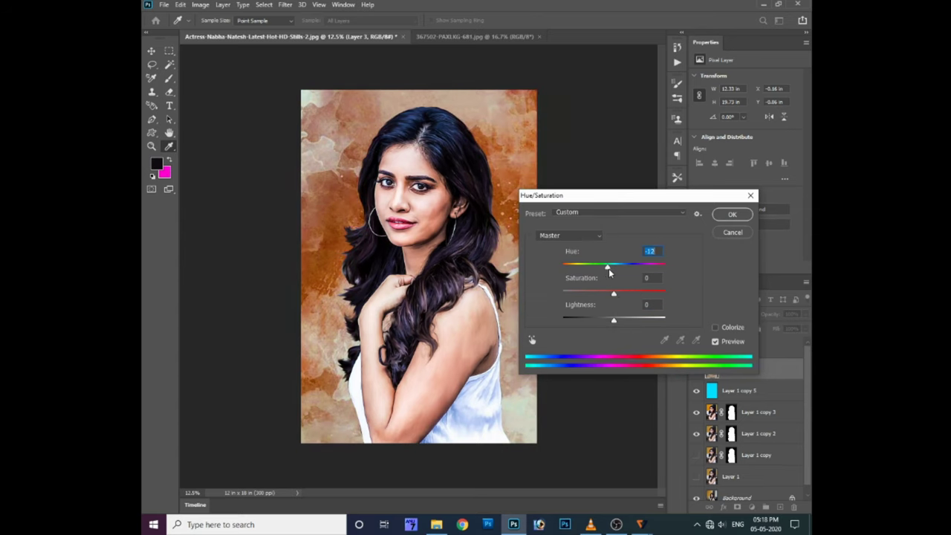
pyautogui.press('Escape')
# Cut the second texture image, discarding its changes, and paste it into the portrait
pyautogui.hotkey('ctrl', 'Tab')
pyautogui.hotkey('ctrl', 'a')
pyautogui.hotkey('ctrl', 'x')
pyautogui.hotkey('ctrl', 'w')
pyautogui.click(468, 191)
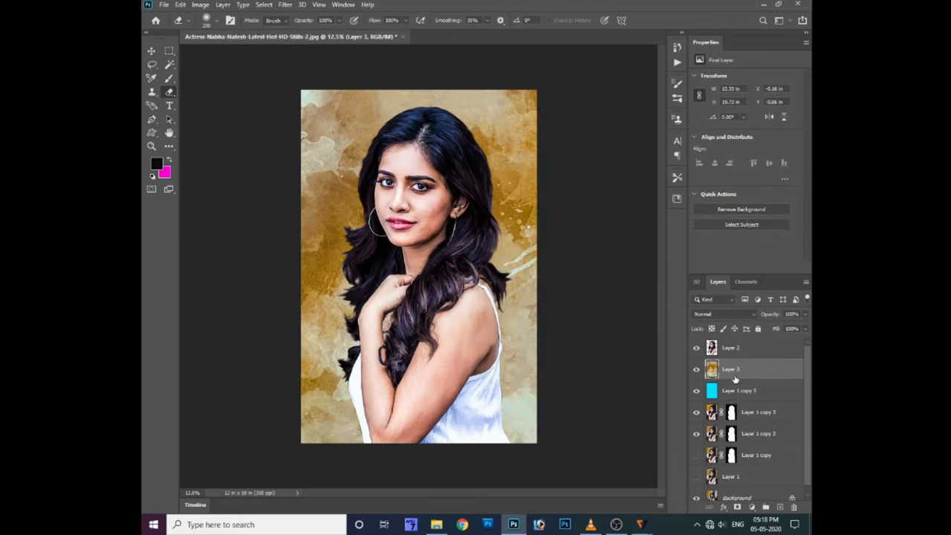
pyautogui.hotkey('ctrl', 'v')
pyautogui.hotkey('ctrl', 't')
# Rotate and enlarge the pasted texture to cover the canvas and move it below the watercolour
pyautogui.rightClick(487, 200)
pyautogui.click(550, 327)
pyautogui.moveTo(476, 297); pyautogui.dragTo(418, 297)
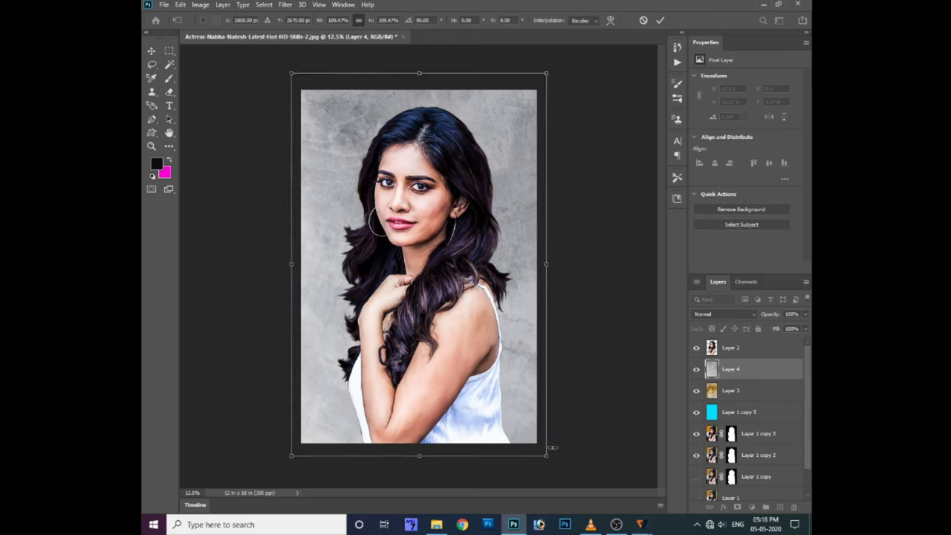
pyautogui.press('Return')
pyautogui.hotkey('ctrl', '[')
pyautogui.press('e')
# Apply a strong Gaussian Blur to the watercolour Layer 3
pyautogui.click(736, 370)
pyautogui.click(285, 4)
pyautogui.click(443, 162)
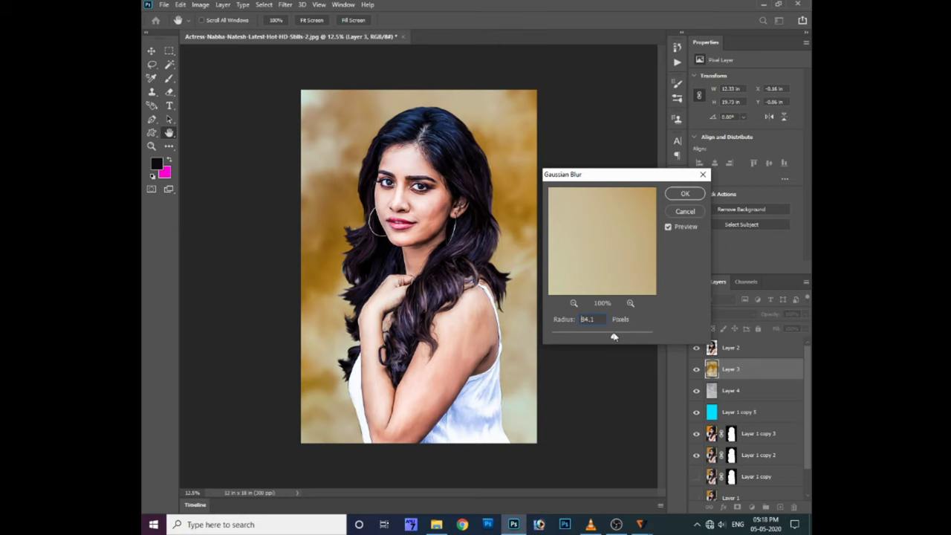
pyautogui.press('Return')
# Adjust texture Layer 4's hue and saturation toward a gray tone
pyautogui.click(746, 396)
pyautogui.hotkey('ctrl', 'u')
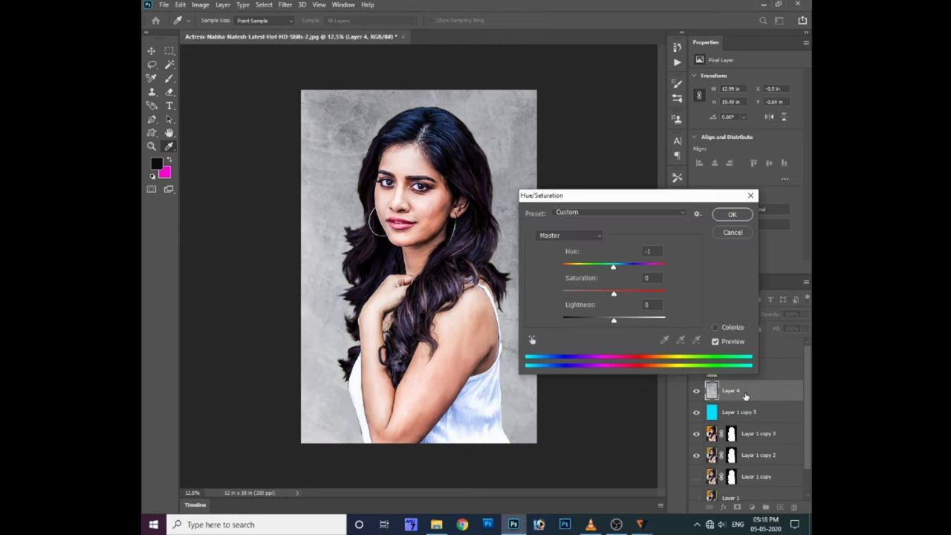
pyautogui.moveTo(614, 320); pyautogui.dragTo(597, 320)
pyautogui.moveTo(653, 265)
pyautogui.mouseDown()
pyautogui.moveTo(644, 265)
pyautogui.moveTo(665, 295)
pyautogui.moveTo(602, 265)
pyautogui.moveTo(629, 266)
pyautogui.mouseUp()
pyautogui.moveTo(665, 294); pyautogui.dragTo(638, 294)
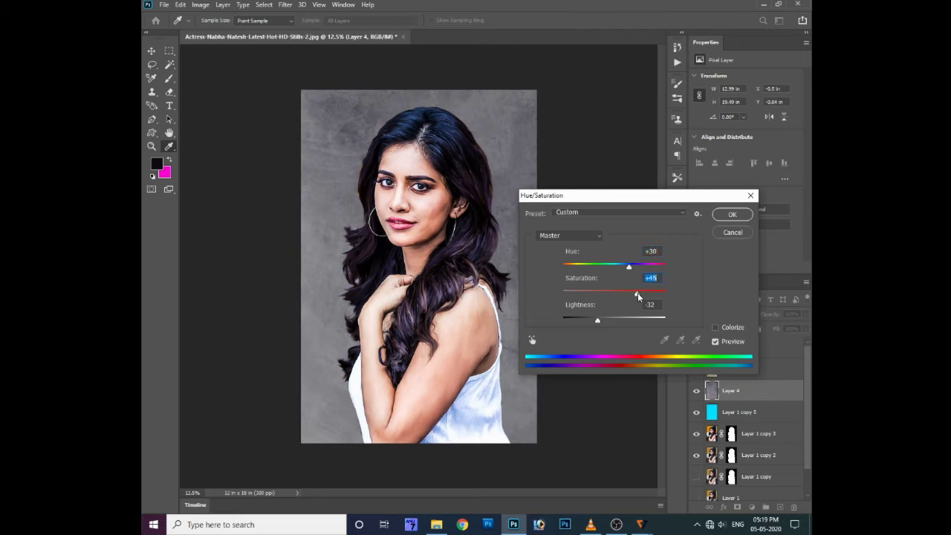
pyautogui.moveTo(665, 265); pyautogui.dragTo(625, 265)
pyautogui.moveTo(636, 295); pyautogui.dragTo(648, 295)
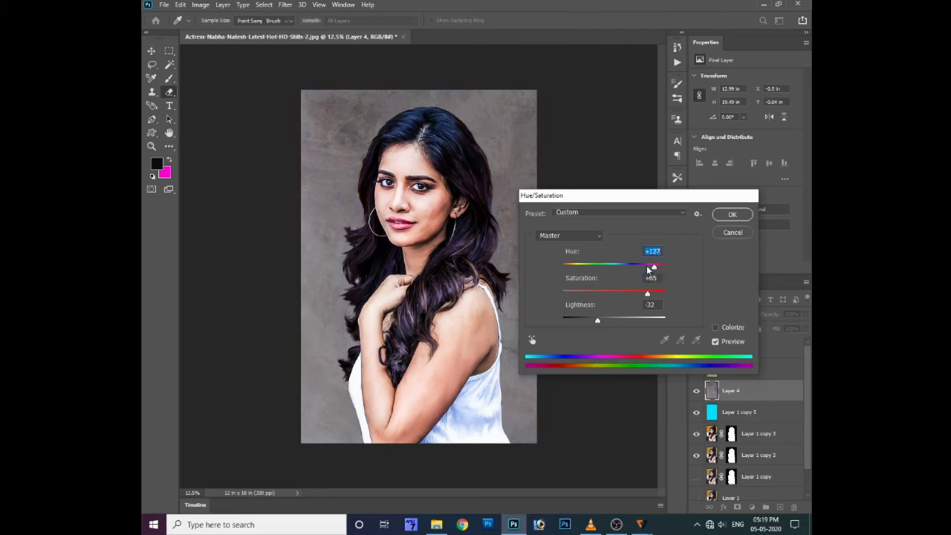
pyautogui.press('Return')
# Try Hard Light blending on the gray layer and boost the background's vibrance
pyautogui.scroll(-3, 714, 314)
pyautogui.click(713, 313)
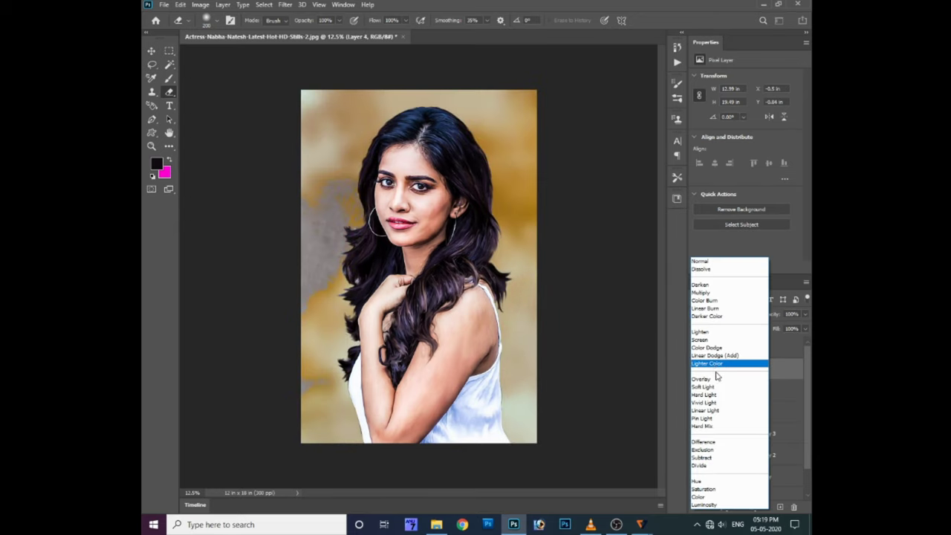
pyautogui.click(712, 395)
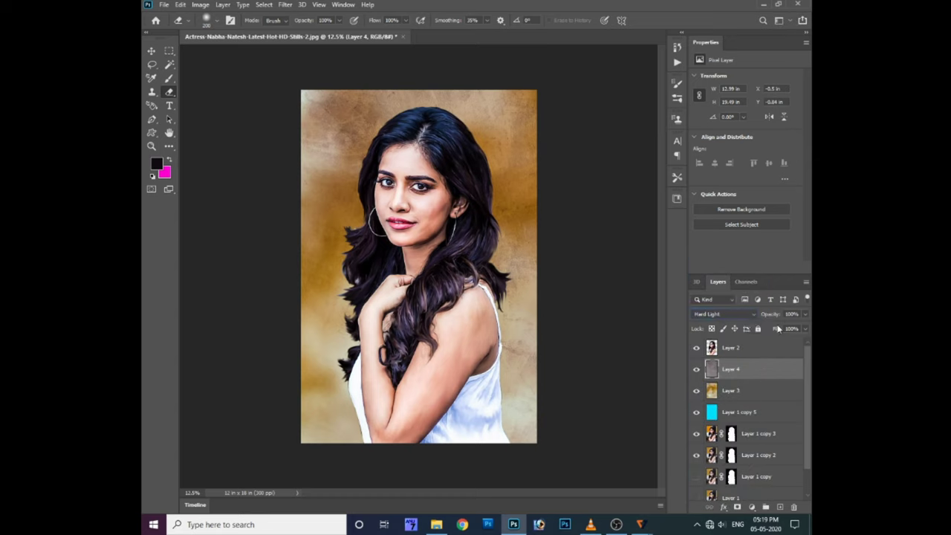
pyautogui.click(732, 392)
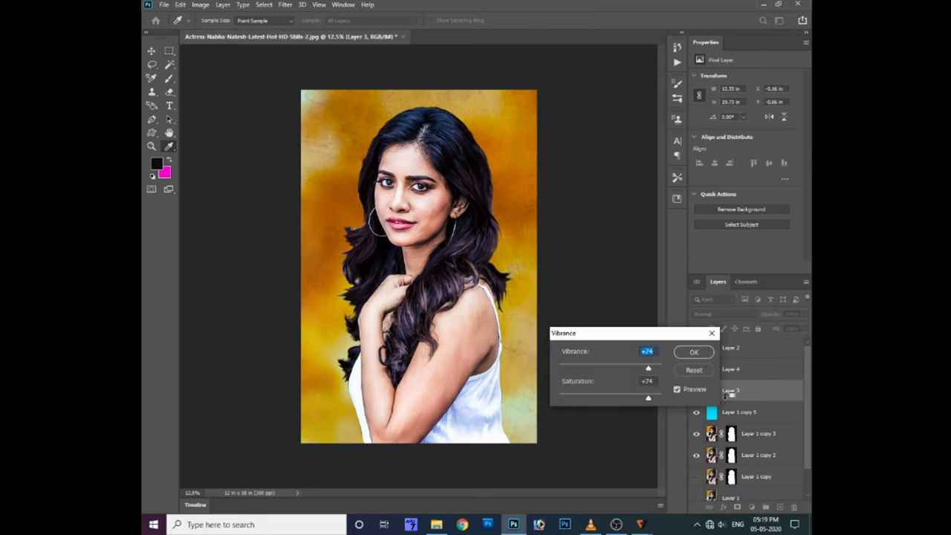
pyautogui.press('Return')
# Gaussian-blur the texture and set Layer 4 to Vivid Light blending
pyautogui.hotkey('alt', 't')
pyautogui.press('b')
pyautogui.press('Return')
pyautogui.press('Return')
pyautogui.press('e')
pyautogui.hotkey('ctrl', '+')
pyautogui.click(732, 368)
pyautogui.click(721, 314)
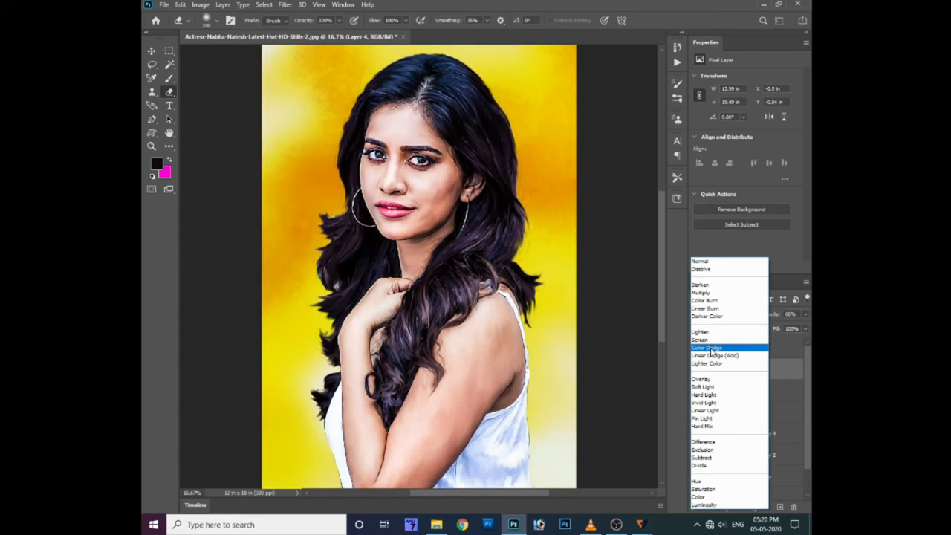
pyautogui.click(711, 404)
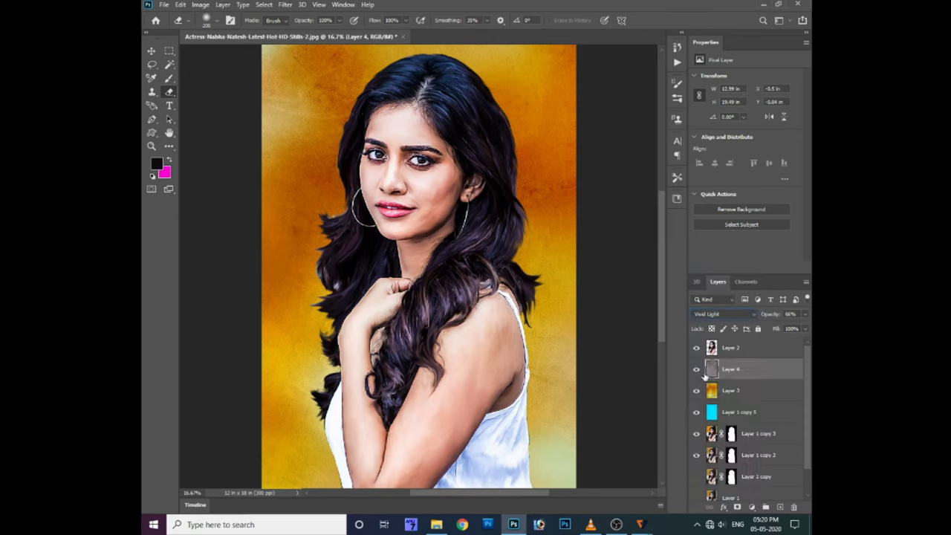
# Tone the background texture to a muted burnt orange and add a mask to portrait Layer 2
pyautogui.click(284, 4)
pyautogui.click(438, 162)
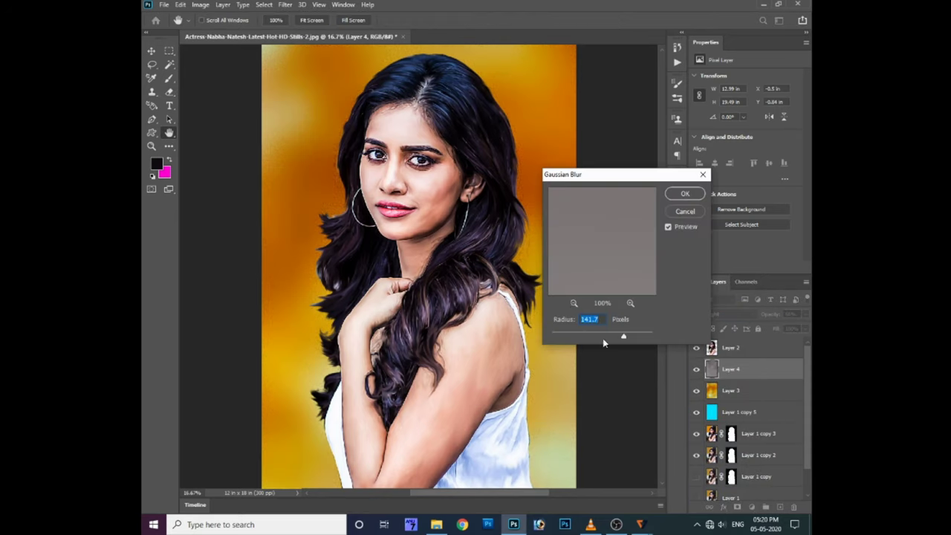
pyautogui.moveTo(613, 265); pyautogui.dragTo(576, 269)
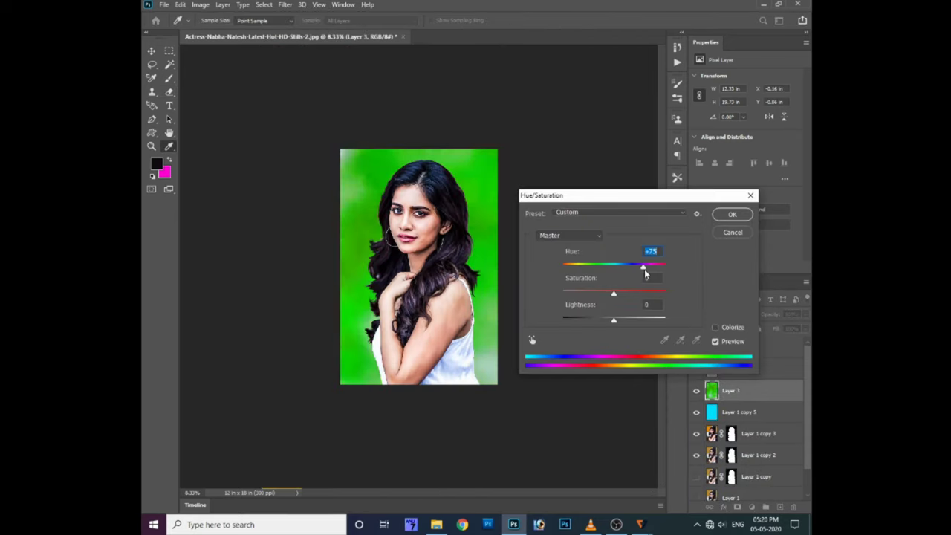
pyautogui.moveTo(613, 294)
pyautogui.mouseDown()
pyautogui.moveTo(595, 293)
pyautogui.moveTo(614, 272)
pyautogui.mouseUp()
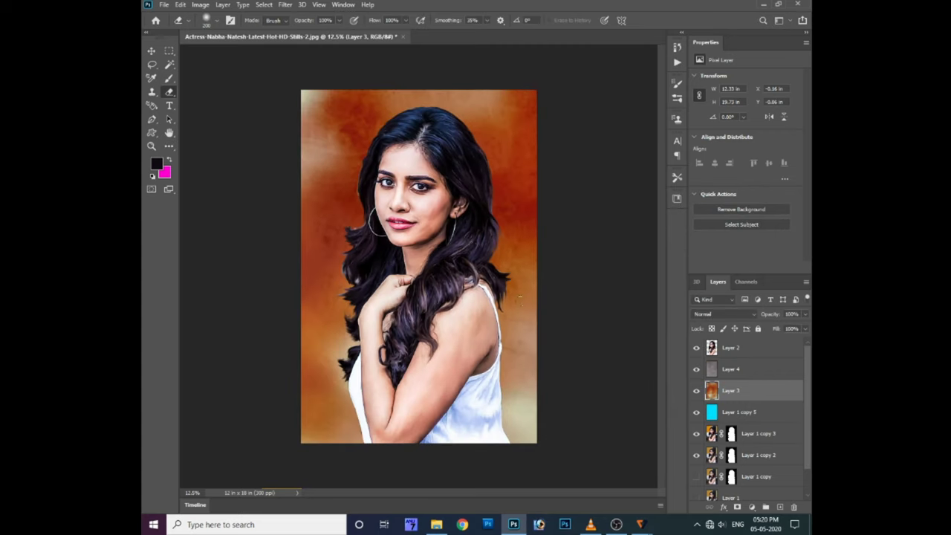
pyautogui.rightClick(476, 248)
pyautogui.click(476, 247)
pyautogui.click(223, 4)
# Hide the portrait with the mask, then paint the face, hair and shoulders back in white
pyautogui.click(350, 176)
pyautogui.press('d')
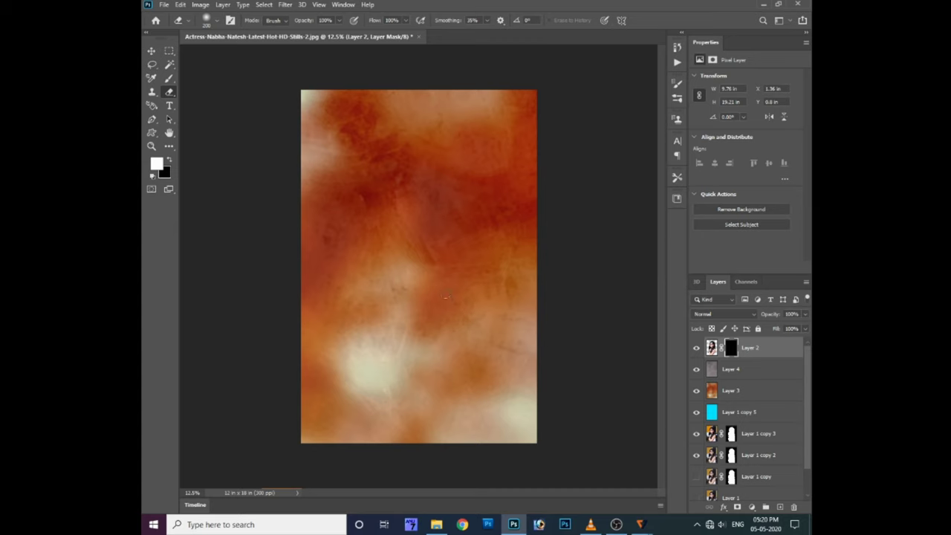
pyautogui.press('b')
pyautogui.moveTo(401, 223); pyautogui.dragTo(404, 170)
pyautogui.moveTo(483, 35); pyautogui.dragTo(497, 35)
pyautogui.moveTo(416, 134)
pyautogui.mouseDown()
pyautogui.moveTo(405, 223)
pyautogui.moveTo(416, 267)
pyautogui.moveTo(413, 335)
pyautogui.moveTo(416, 223)
pyautogui.mouseUp()
pyautogui.moveTo(394, 149); pyautogui.dragTo(461, 312)
# Enlarge and reposition the revealed woman, then tidy the mask near the arm and bottom edge
pyautogui.hotkey('ctrl', 't')
pyautogui.moveTo(525, 106); pyautogui.dragTo(510, 167)
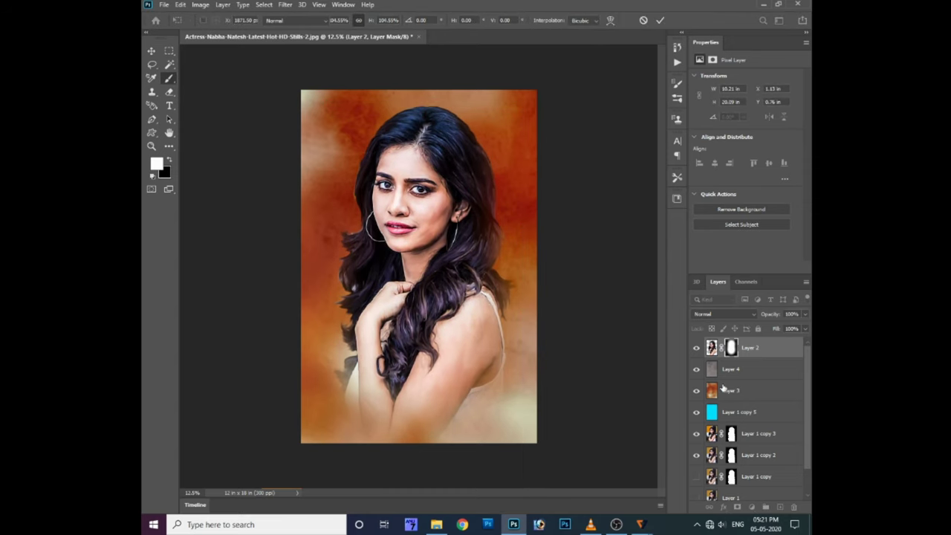
pyautogui.press('Return')
pyautogui.press('e')
pyautogui.moveTo(470, 437); pyautogui.dragTo(548, 459)
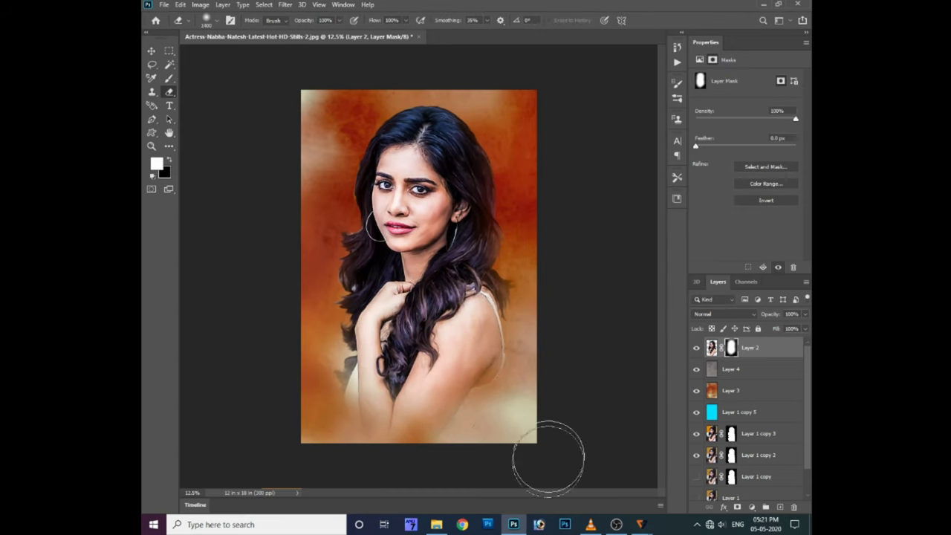
pyautogui.press('b')
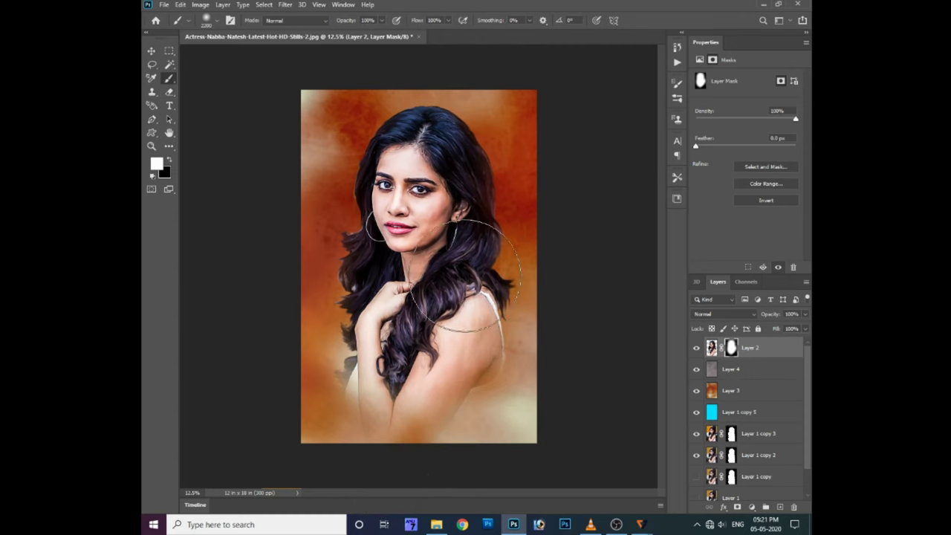
pyautogui.hotkey('ctrl', '+')
# Duplicate the portrait layer and brighten the copy with a Curves adjustment
pyautogui.click(712, 347)
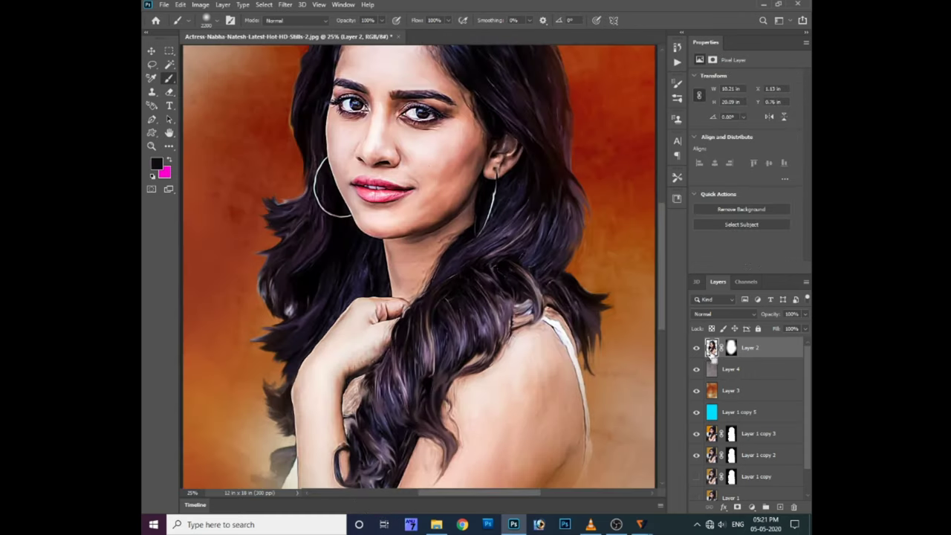
pyautogui.hotkey('ctrl', 'j')
pyautogui.hotkey('ctrl', 'm')
pyautogui.moveTo(570, 313); pyautogui.dragTo(564, 303)
# Confirm the curves change and apply Vibrance +26 and Saturation +18 to the portrait copy
pyautogui.press('Return')
pyautogui.hotkey('ctrl', '+')
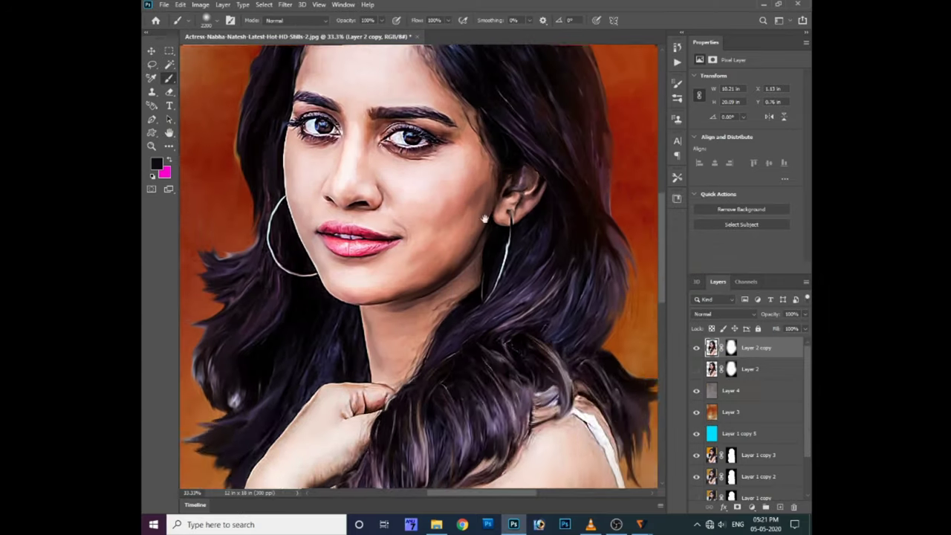
pyautogui.click(200, 4)
pyautogui.click(329, 76)
pyautogui.write('0')
pyautogui.press('Tab')
pyautogui.write('0')
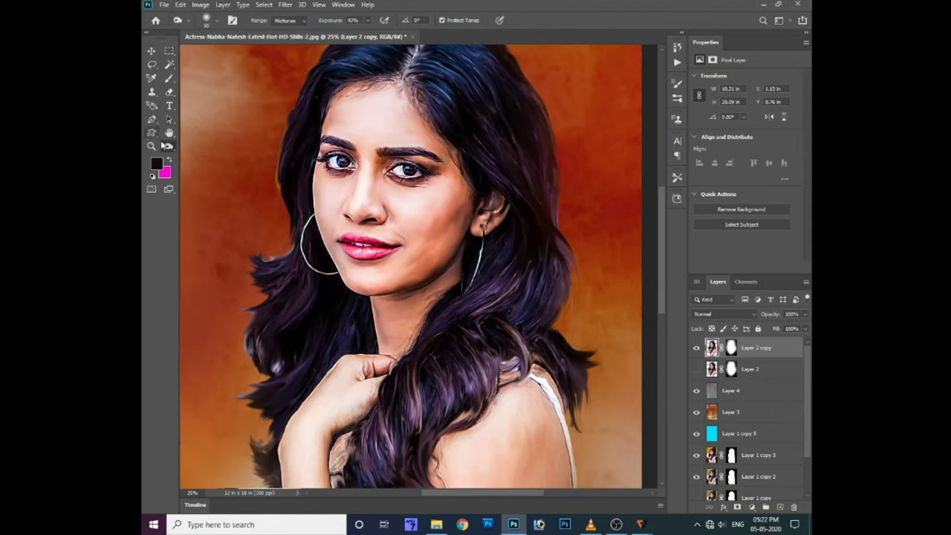
# Set up the Dodge tool with Shadows range and 30% exposure, framing the upper hair
pyautogui.rightClick(164, 144)
pyautogui.press('Escape')
pyautogui.click(286, 20)
pyautogui.scroll(-5, 379, 379)
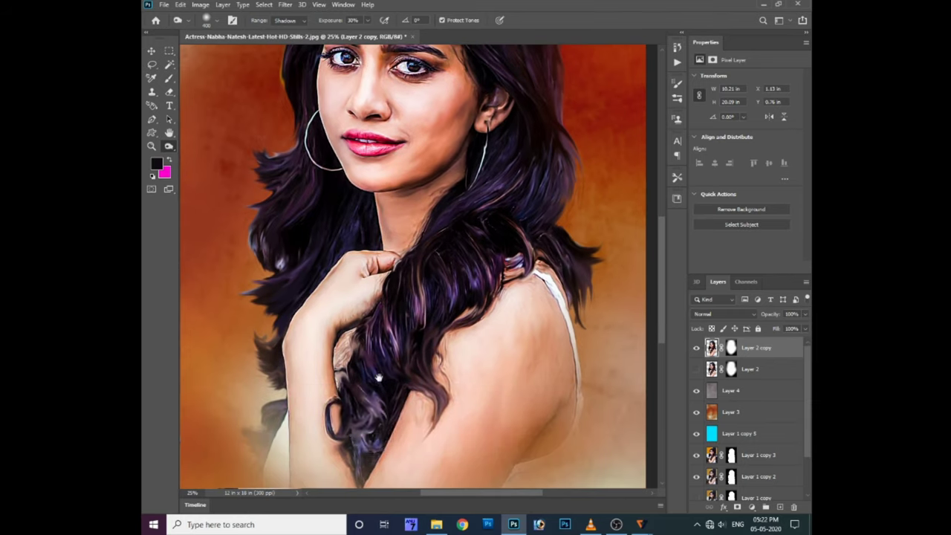
pyautogui.moveTo(541, 234); pyautogui.dragTo(552, 284)
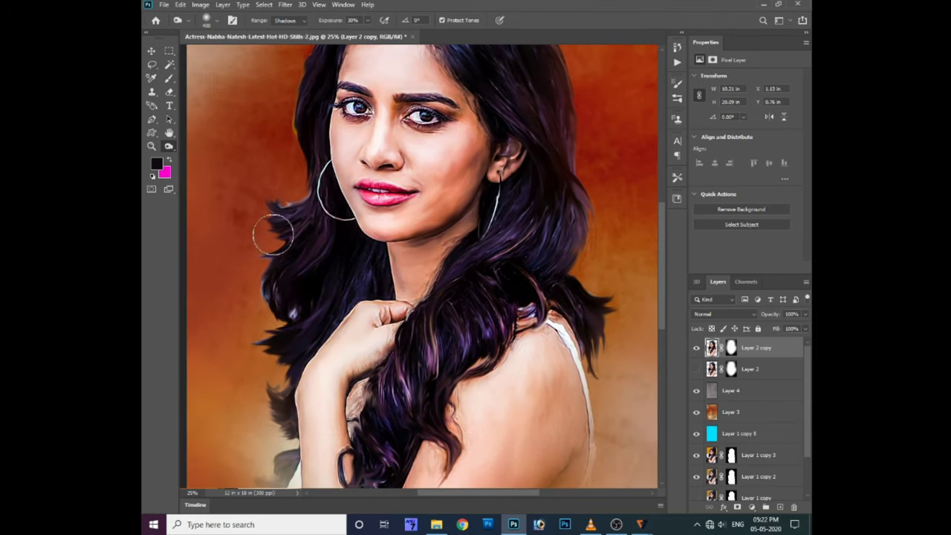
pyautogui.moveTo(543, 203); pyautogui.dragTo(447, 316)
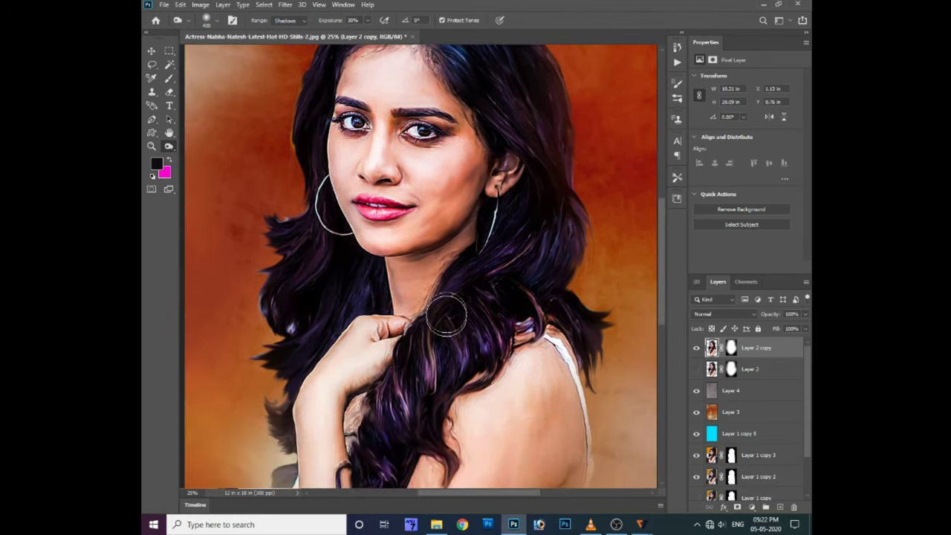
pyautogui.moveTo(427, 230); pyautogui.dragTo(426, 298)
pyautogui.hotkey('ctrl', '-')
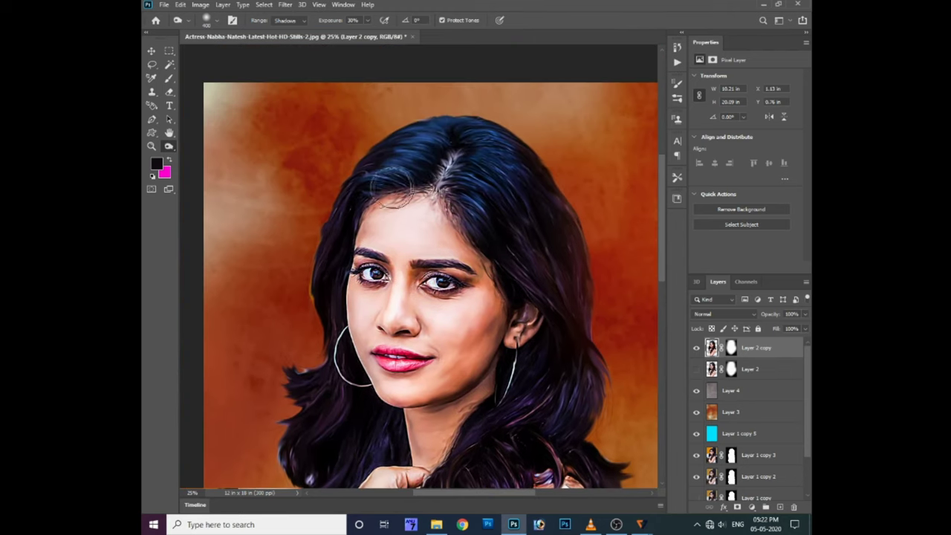
pyautogui.hotkey('ctrl', '+')
pyautogui.scroll(-2, 272, 329)
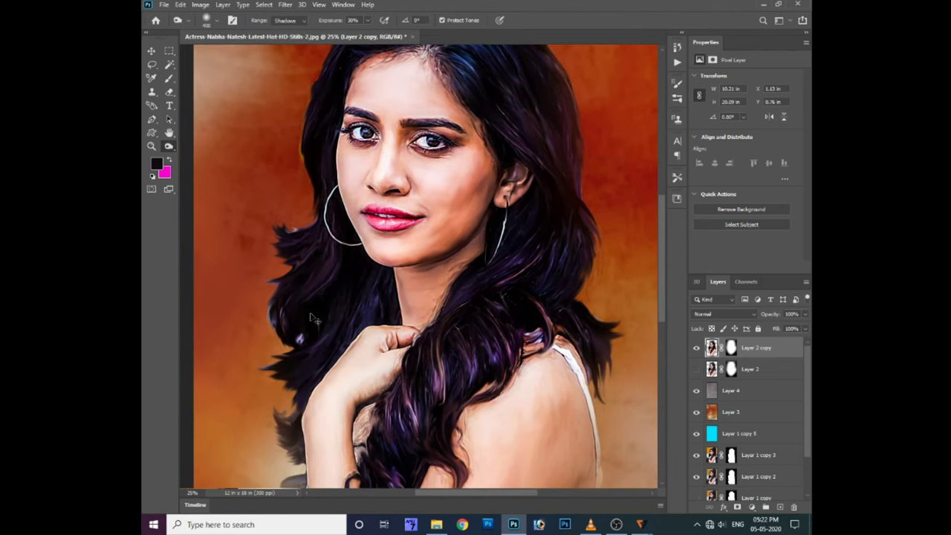
pyautogui.scroll(1, 282, 260)
pyautogui.scroll(1, 260, 208)
# Smudge the hair and skin strokes on Layer 2 copy with the Smudge tool
pyautogui.rightClick(169, 146)
pyautogui.click(223, 349)
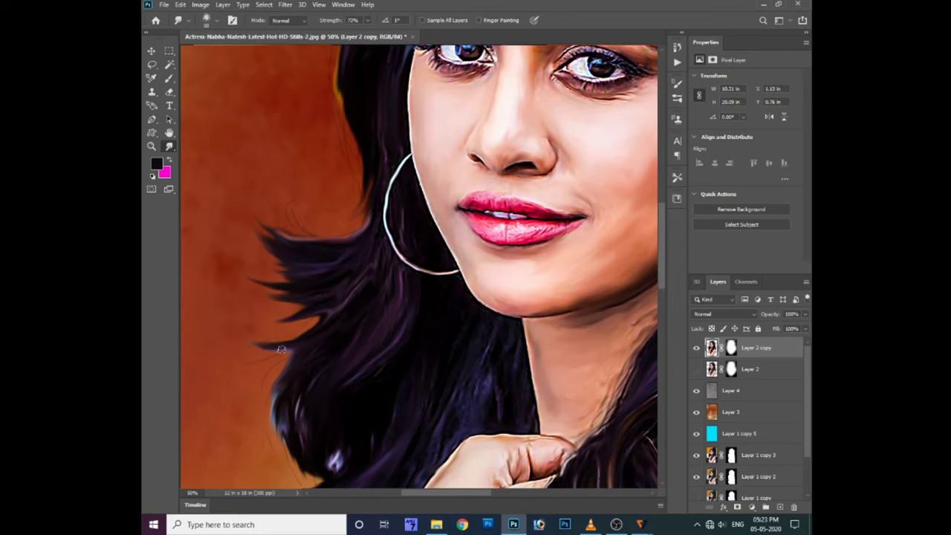
pyautogui.scroll(-2, 286, 353)
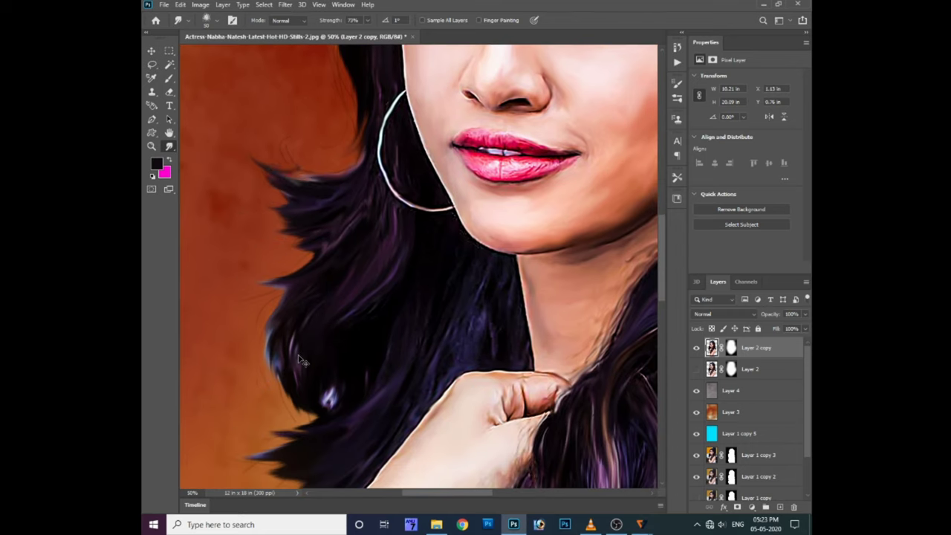
pyautogui.hotkey('ctrl', '-')
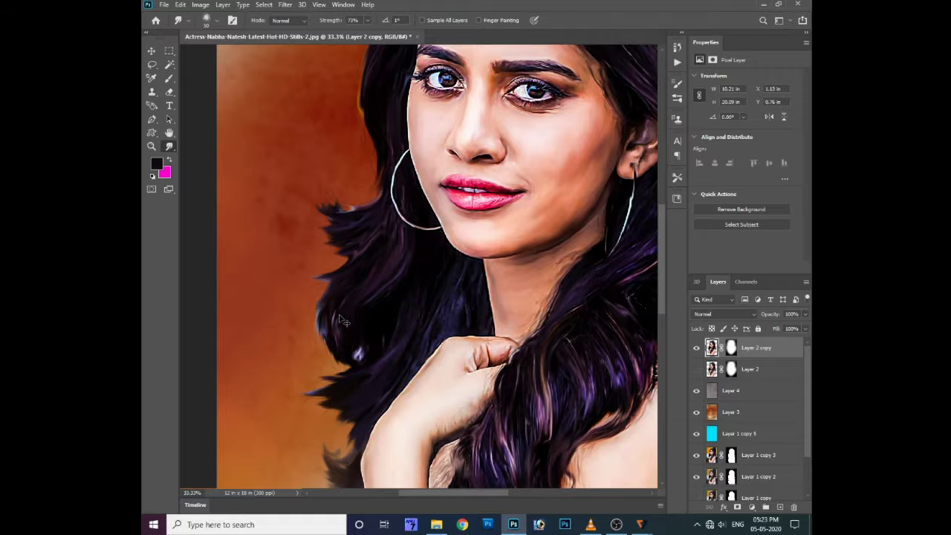
pyautogui.scroll(3, 342, 320)
pyautogui.scroll(2, 386, 298)
pyautogui.scroll(2, 416, 290)
pyautogui.scroll(2, 431, 287)
pyautogui.rightClick(382, 304)
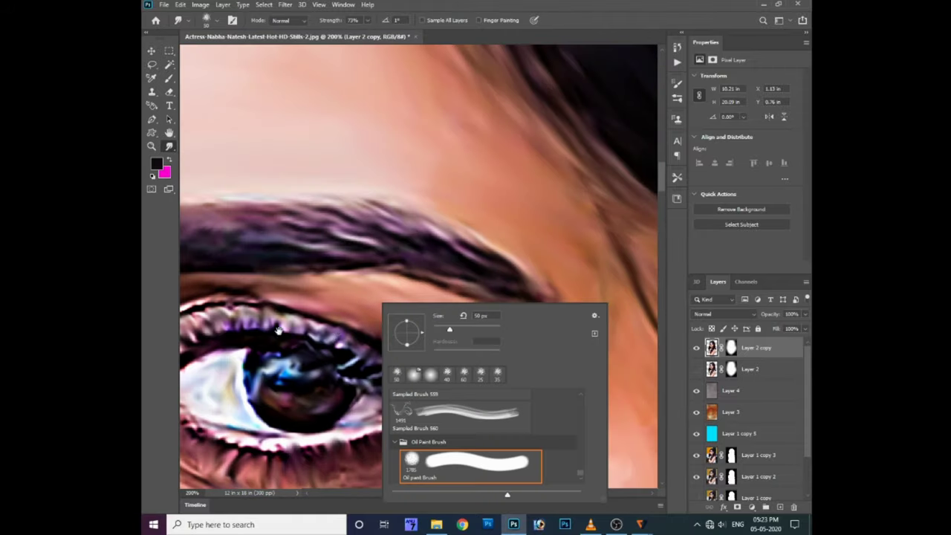
pyautogui.press('Escape')
pyautogui.scroll(-1, 277, 330)
pyautogui.hscroll(-2, 277, 329)
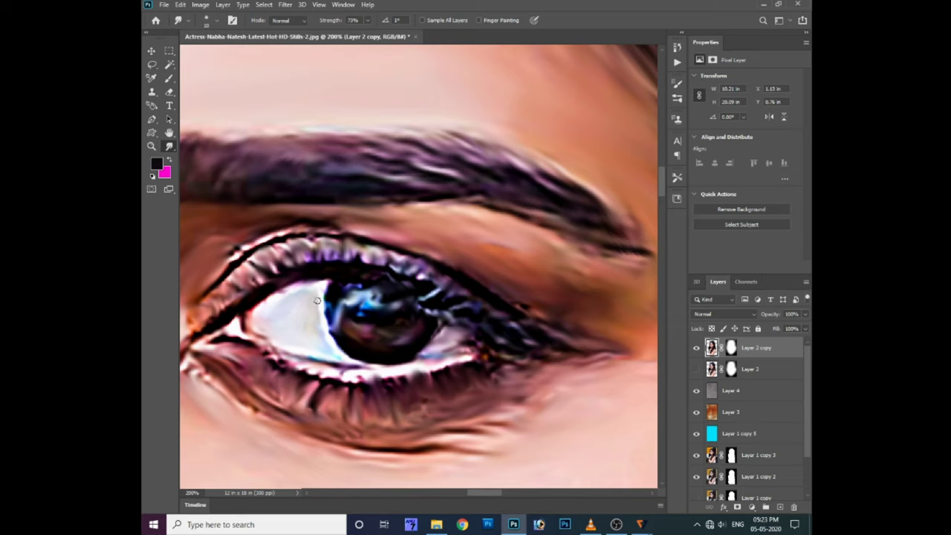
# Undo the iris smudge, rework the eye and nose bridge, then switch to the Burn tool
pyautogui.hotkey('ctrl', 'z')
pyautogui.moveTo(373, 347); pyautogui.dragTo(388, 338)
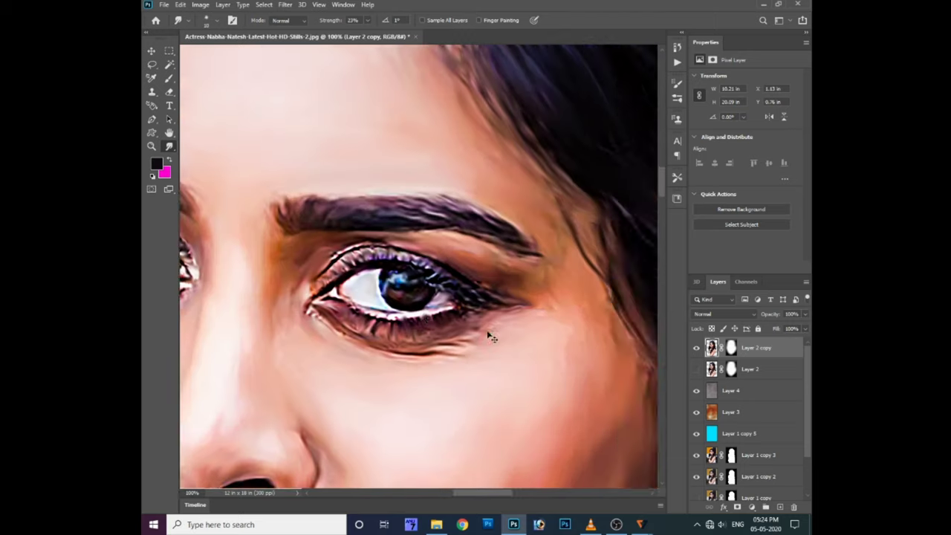
pyautogui.moveTo(485, 334); pyautogui.dragTo(439, 316)
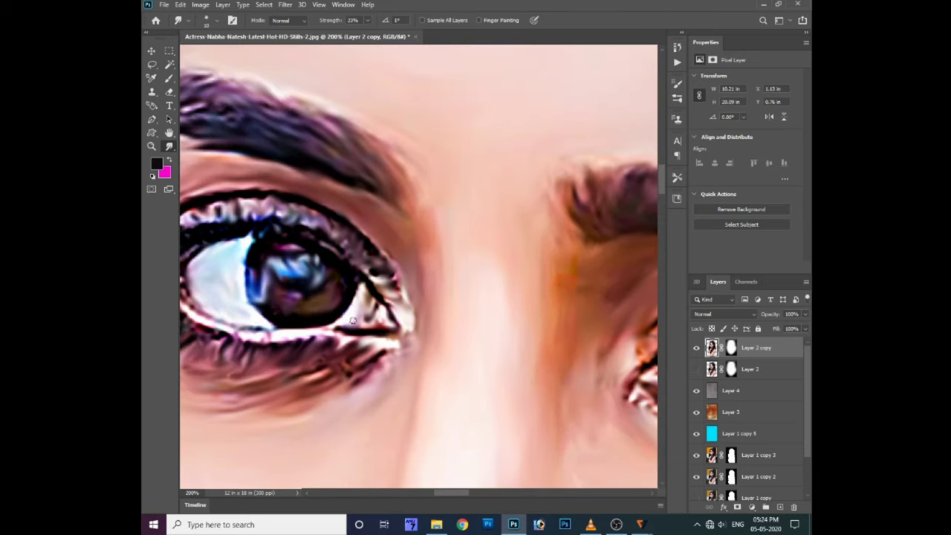
pyautogui.hscroll(-2, 259, 268)
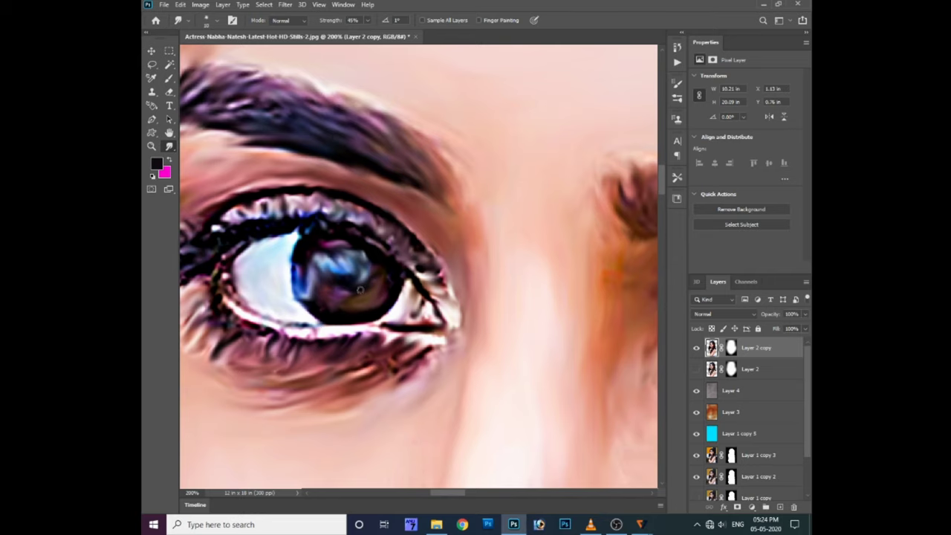
pyautogui.press('o')
pyautogui.scroll(-5, 297, 303)
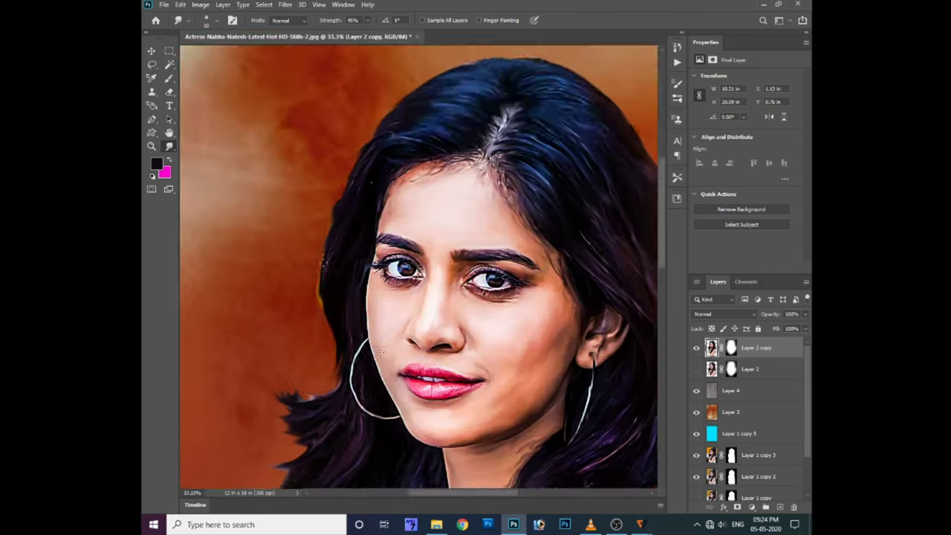
pyautogui.scroll(2, 297, 237)
pyautogui.scroll(-2, 296, 237)
pyautogui.scroll(-3, 297, 393)
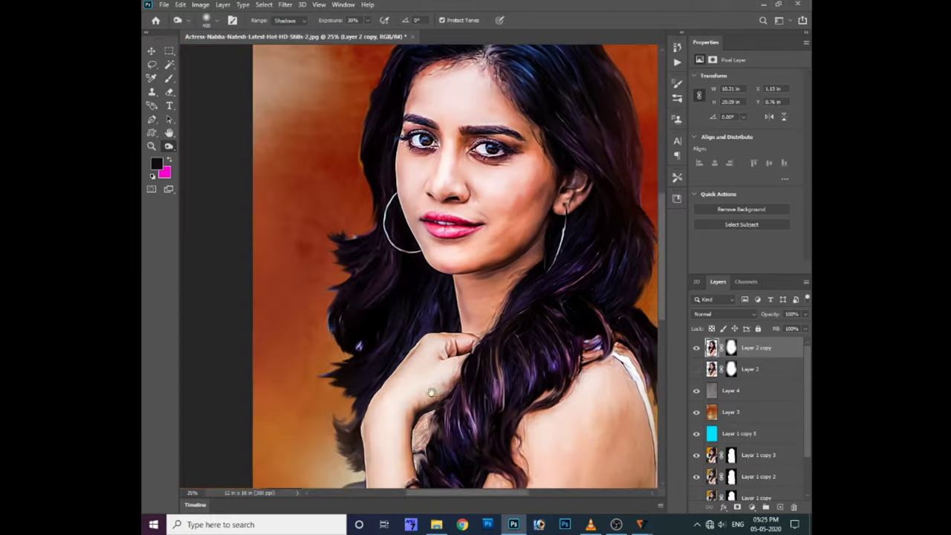
# Add a new Overlay layer above Layer 2 copy with a pink-red foreground colour
pyautogui.hotkey('ctrl', 'shift', 'alt', 'n')
pyautogui.click(724, 313)
pyautogui.click(721, 382)
pyautogui.click(158, 163)
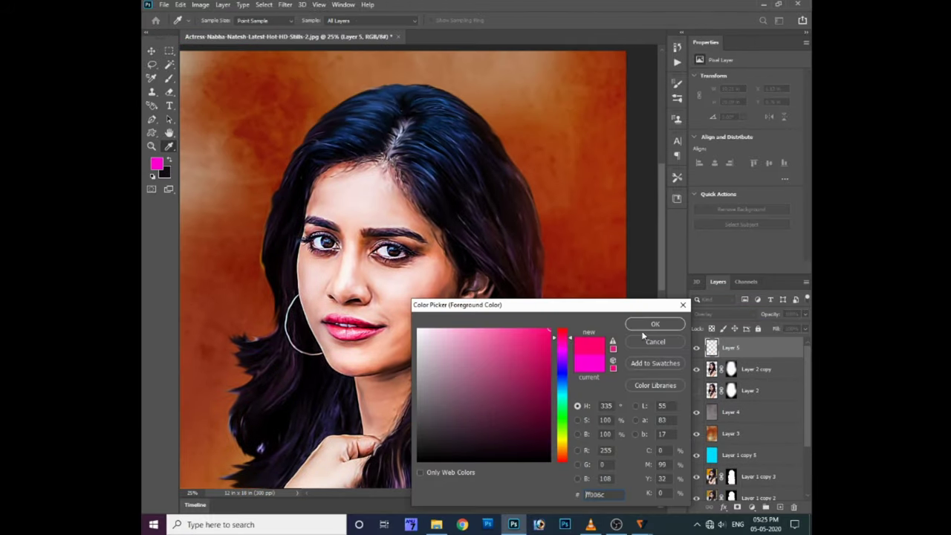
pyautogui.click(654, 324)
# Brush pink blush onto both cheeks at 21% flow
pyautogui.press('b')
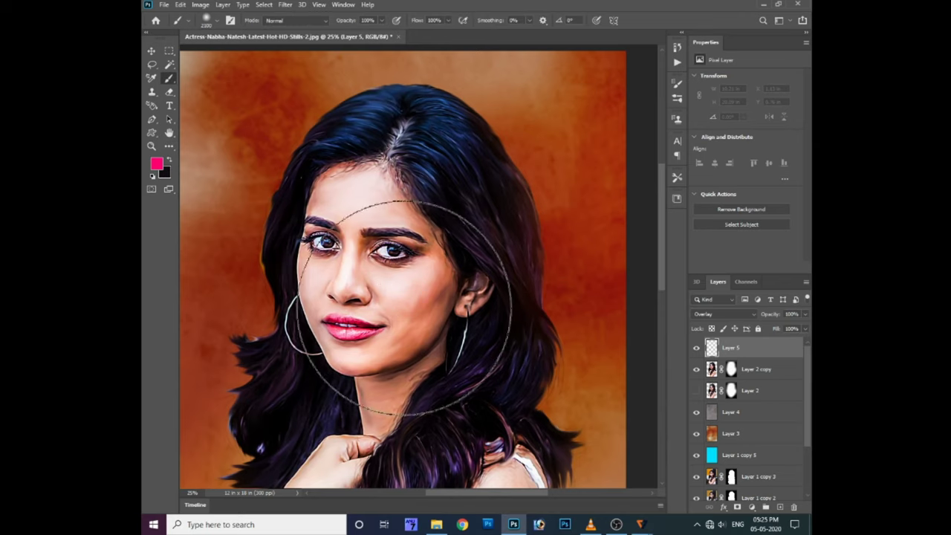
pyautogui.click(401, 297)
pyautogui.hotkey('ctrl', '+')
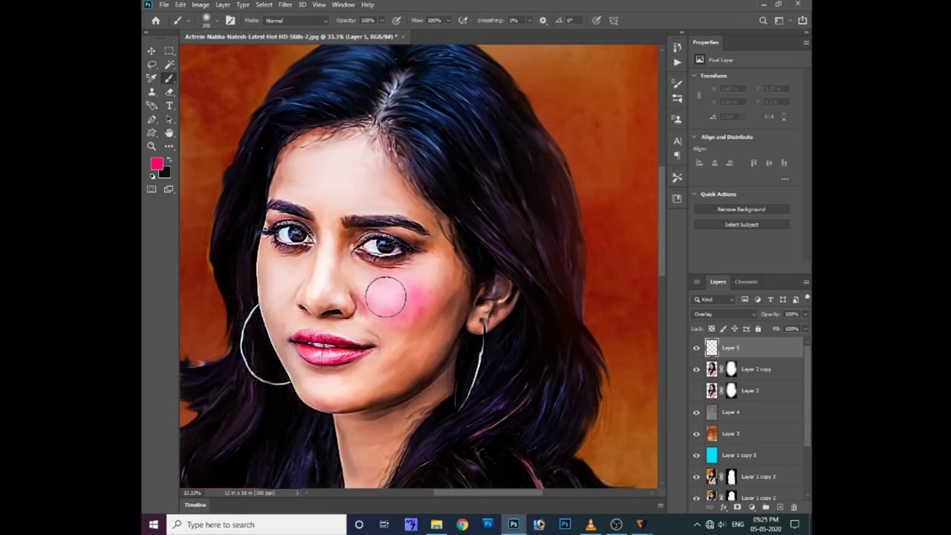
pyautogui.hotkey('ctrl', 'z')
pyautogui.moveTo(448, 21); pyautogui.dragTo(410, 36)
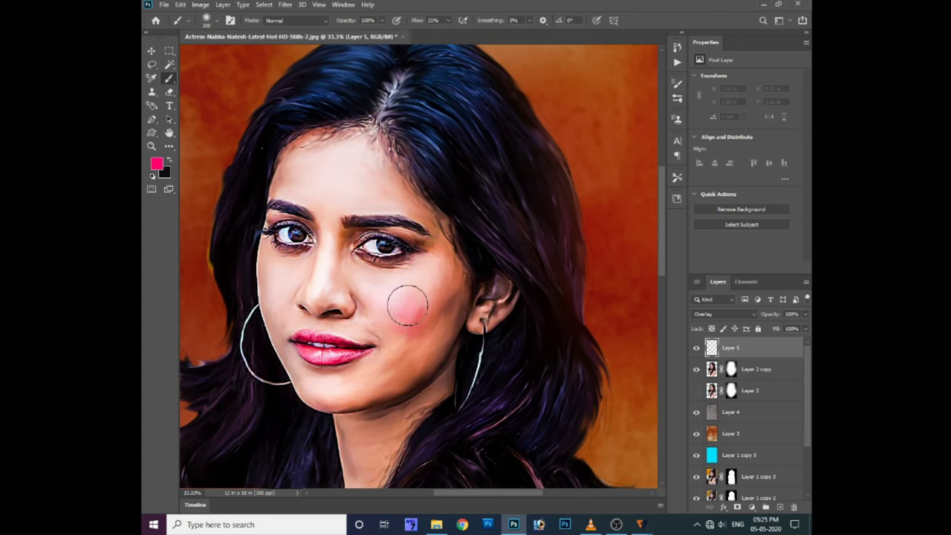
pyautogui.click(277, 300)
pyautogui.moveTo(277, 300); pyautogui.dragTo(261, 272)
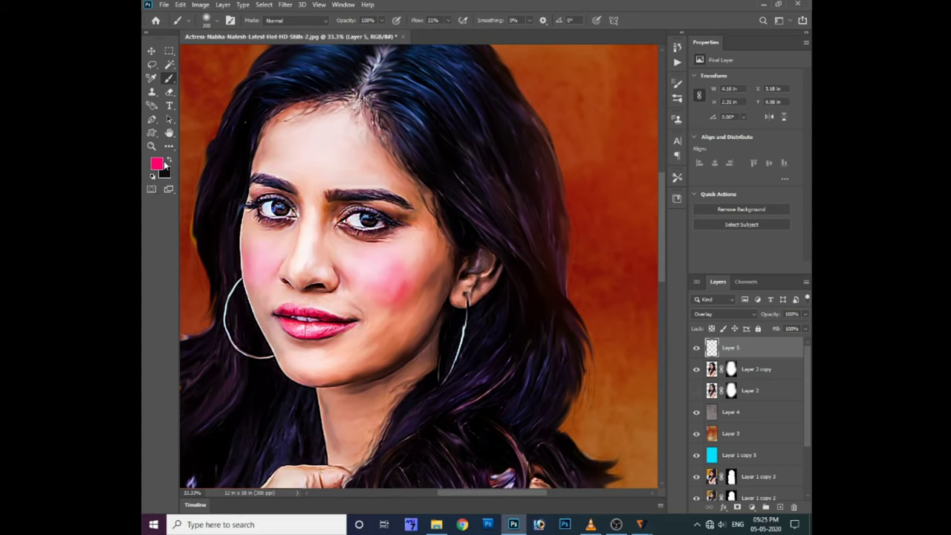
# Change the foreground colour to an orange shade
pyautogui.click(168, 160)
pyautogui.click(156, 163)
pyautogui.moveTo(569, 465); pyautogui.dragTo(568, 439)
pyautogui.click(647, 323)
# Create Layer 6 in Soft Light mode and paint warm orange over the face
pyautogui.hotkey('ctrl', 'shift', 'n')
pyautogui.press('Return')
pyautogui.click(725, 314)
pyautogui.click(717, 380)
pyautogui.moveTo(295, 338)
pyautogui.mouseDown()
pyautogui.moveTo(318, 138)
pyautogui.moveTo(308, 234)
pyautogui.moveTo(385, 342)
pyautogui.moveTo(297, 132)
pyautogui.mouseUp()
# Review the whole portrait and apply a Hue/Saturation adjustment
pyautogui.scroll(-5, 297, 131)
pyautogui.scroll(-5, 260, 386)
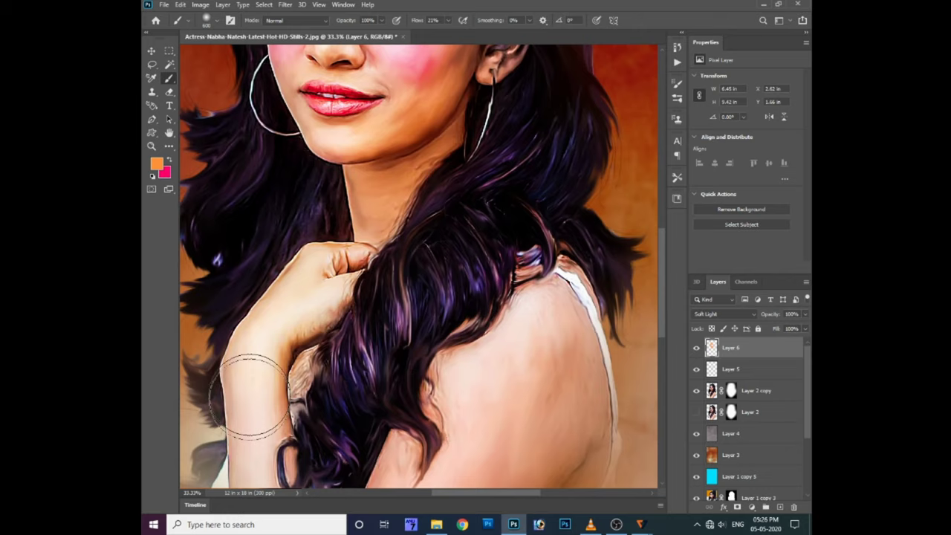
pyautogui.scroll(-5, 260, 297)
pyautogui.moveTo(403, 435); pyautogui.dragTo(522, 347)
pyautogui.hotkey('ctrl', '-')
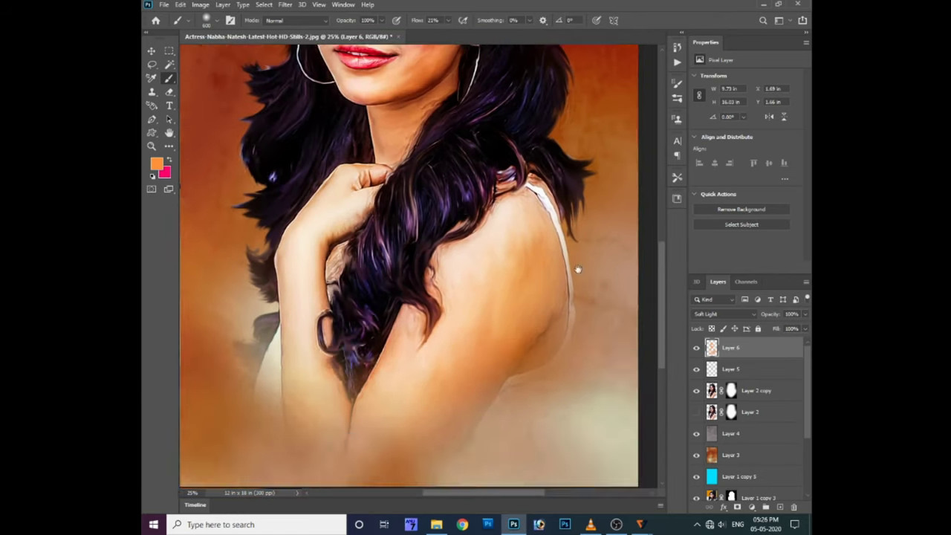
pyautogui.scroll(5, 418, 332)
pyautogui.hotkey('ctrl', 'u')
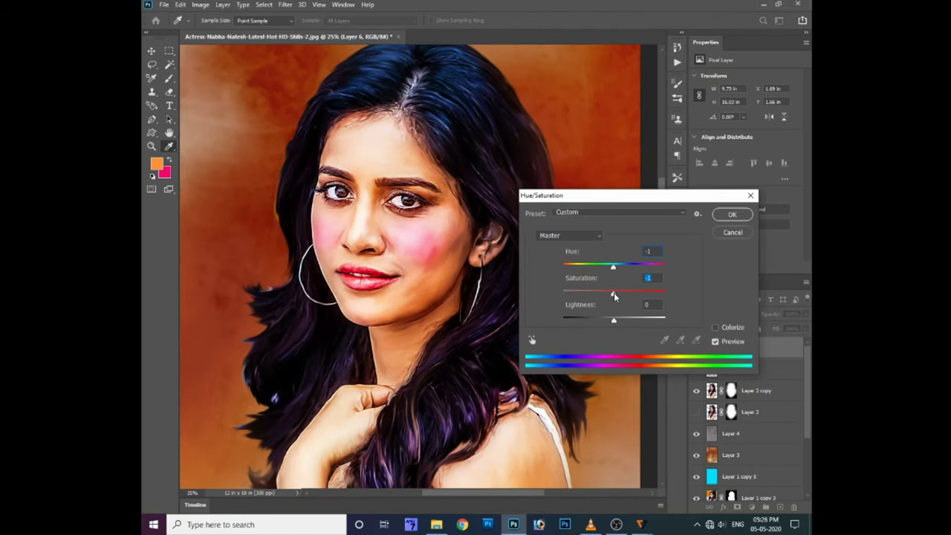
pyautogui.click(732, 215)
# Erase excess blush on Layer 5, then duplicate Layer 2 copy
pyautogui.click(729, 368)
pyautogui.press('e')
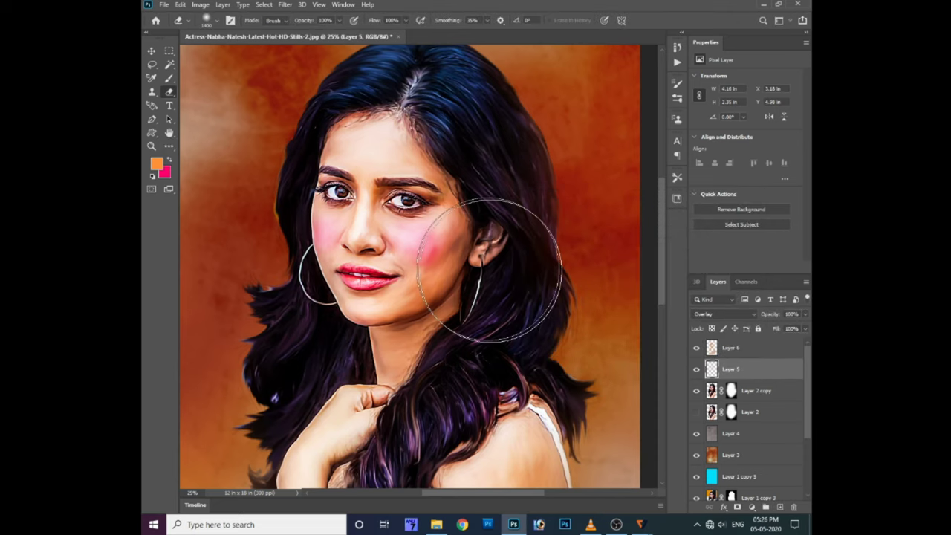
pyautogui.hotkey('ctrl', '+')
pyautogui.scroll(-1, 380, 298)
pyautogui.hotkey('alt', ']')
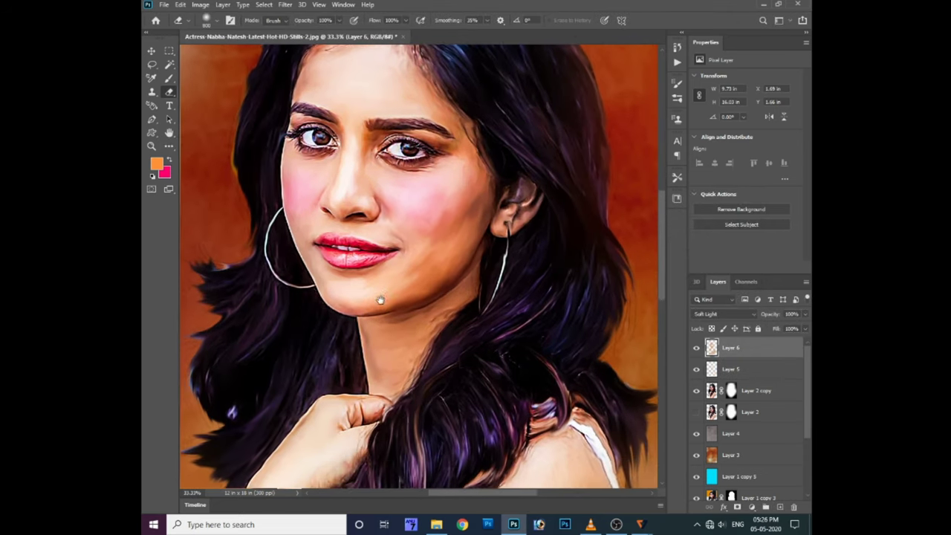
pyautogui.press('o')
pyautogui.click(748, 395)
pyautogui.hotkey('ctrl', 'j')
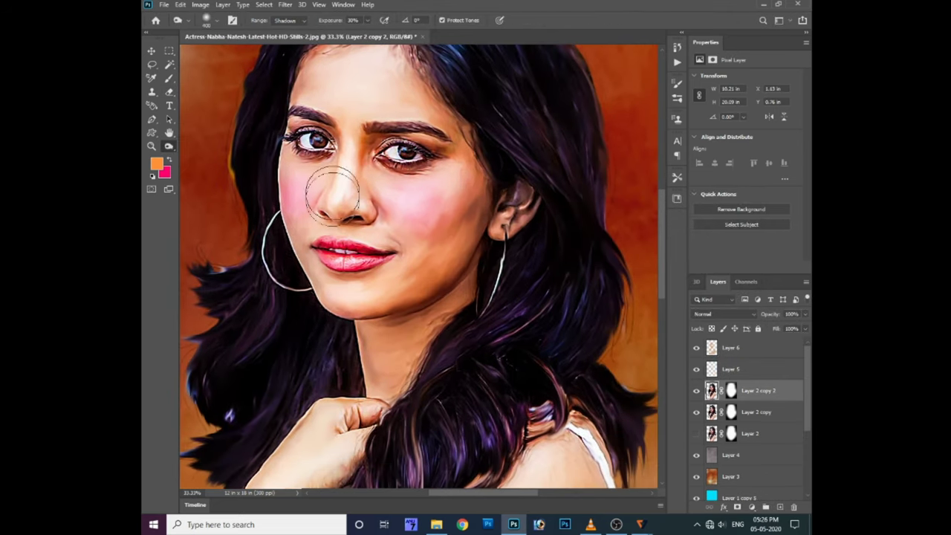
pyautogui.scroll(-2, 297, 149)
# Burn the crease between the arm and back on Layer 2 copy 2
pyautogui.scroll(-2, 252, 245)
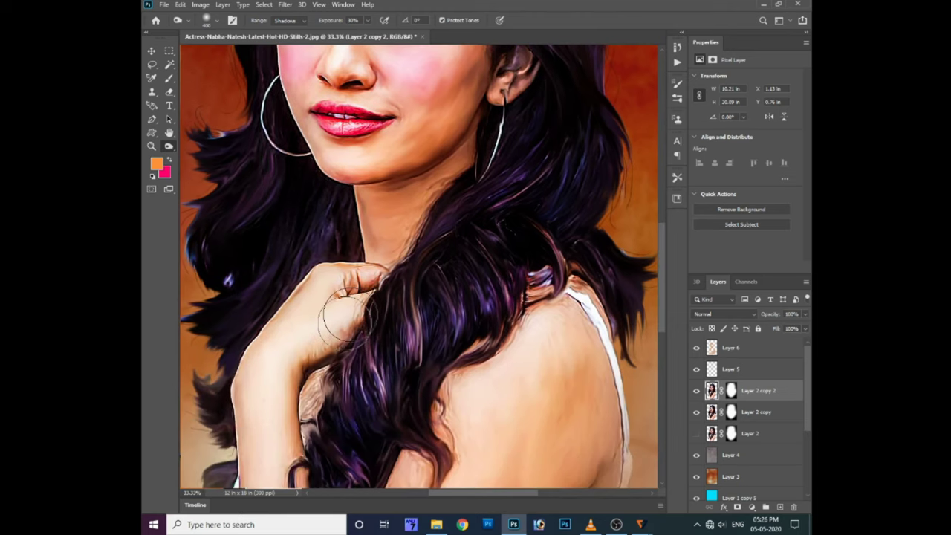
pyautogui.scroll(-2, 275, 356)
pyautogui.scroll(-2, 234, 441)
pyautogui.moveTo(234, 440); pyautogui.dragTo(343, 419)
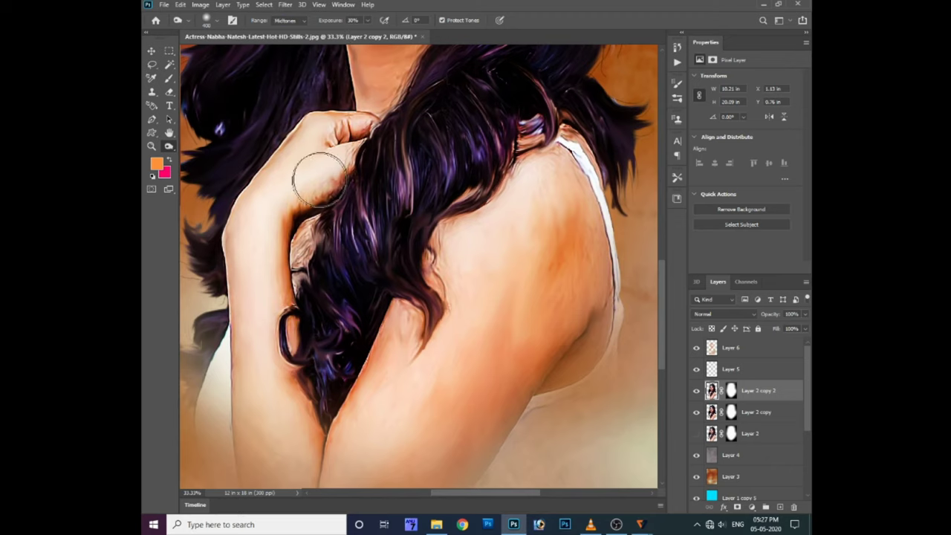
pyautogui.scroll(-2, 237, 290)
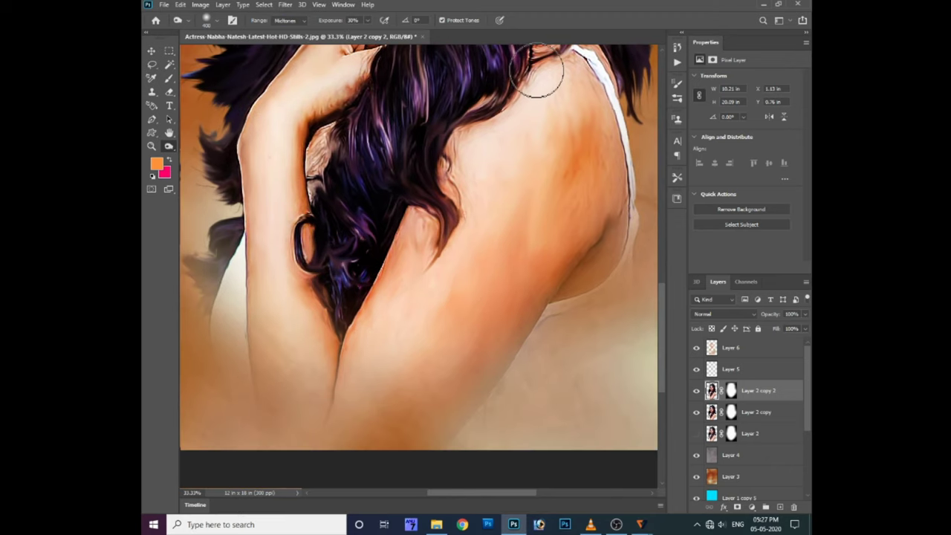
pyautogui.scroll(2, 483, 134)
pyautogui.scroll(5, 483, 133)
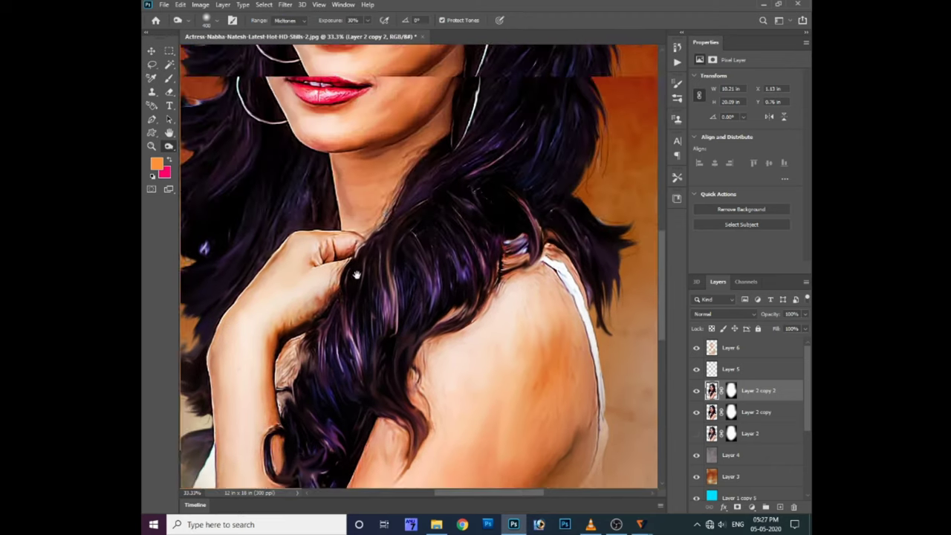
pyautogui.scroll(2, 271, 230)
pyautogui.scroll(2, 361, 206)
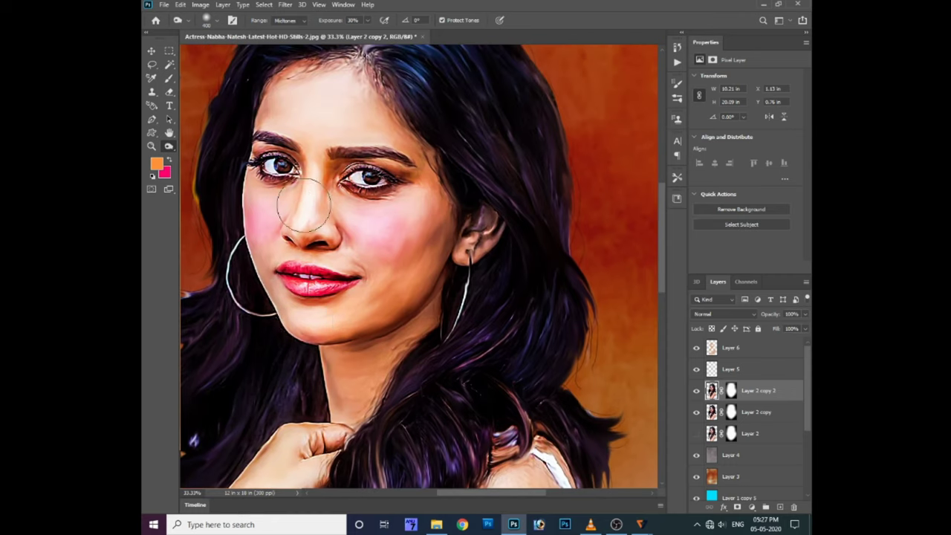
# Zoom out to review the shadows across the portrait and create Layer 7
pyautogui.hotkey('ctrl', '-')
pyautogui.scroll(1, 413, 186)
pyautogui.scroll(-2, 400, 255)
pyautogui.scroll(2, 319, 275)
pyautogui.scroll(1, 357, 304)
pyautogui.scroll(-2, 357, 304)
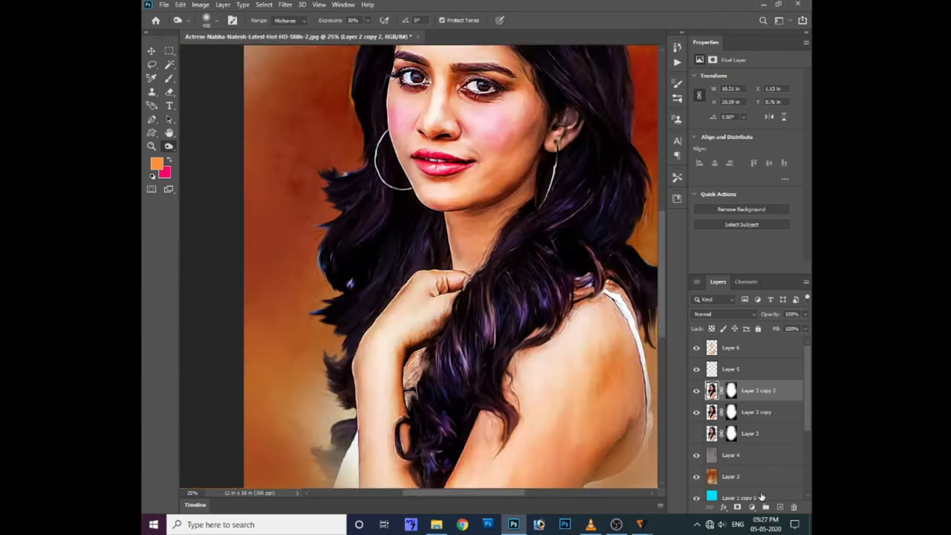
pyautogui.hotkey('ctrl', 'shift', 'alt', 'e')
# Set Layer 7 to Overlay blend mode with a blue foreground colour
pyautogui.click(714, 314)
pyautogui.click(158, 162)
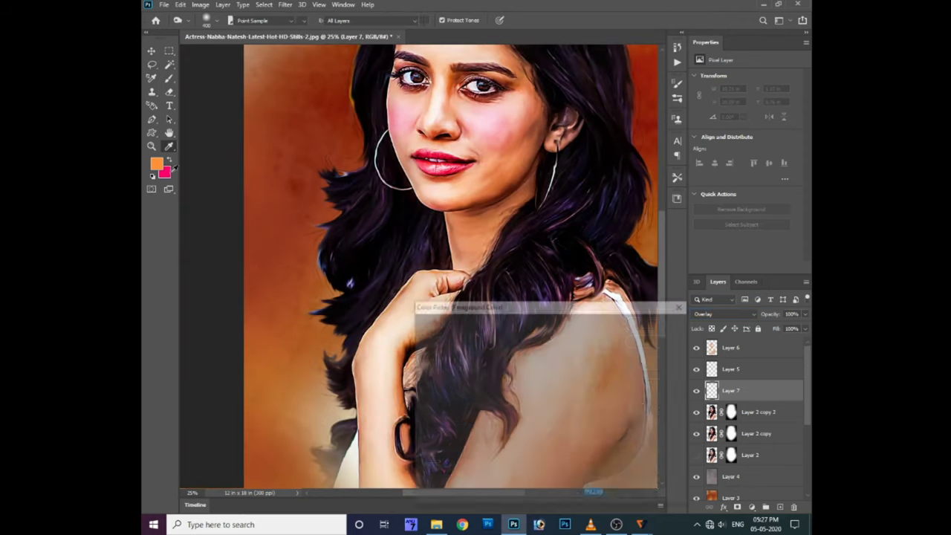
pyautogui.click(562, 380)
pyautogui.click(647, 325)
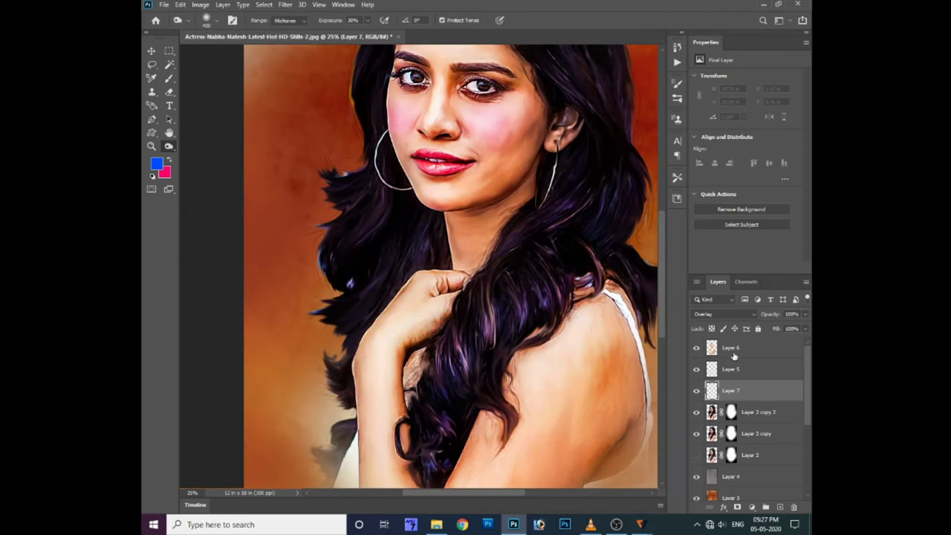
# Test a blue brush stroke on the hair, undo it, and Select Subject
pyautogui.press('b')
pyautogui.moveTo(347, 242); pyautogui.dragTo(394, 253)
pyautogui.hotkey('ctrl', 'z')
pyautogui.hotkey('ctrl', 'shift', 'z')
pyautogui.hotkey('ctrl', 'z')
pyautogui.keyDown('ctrl'); pyautogui.click(711, 412); pyautogui.keyUp('ctrl')
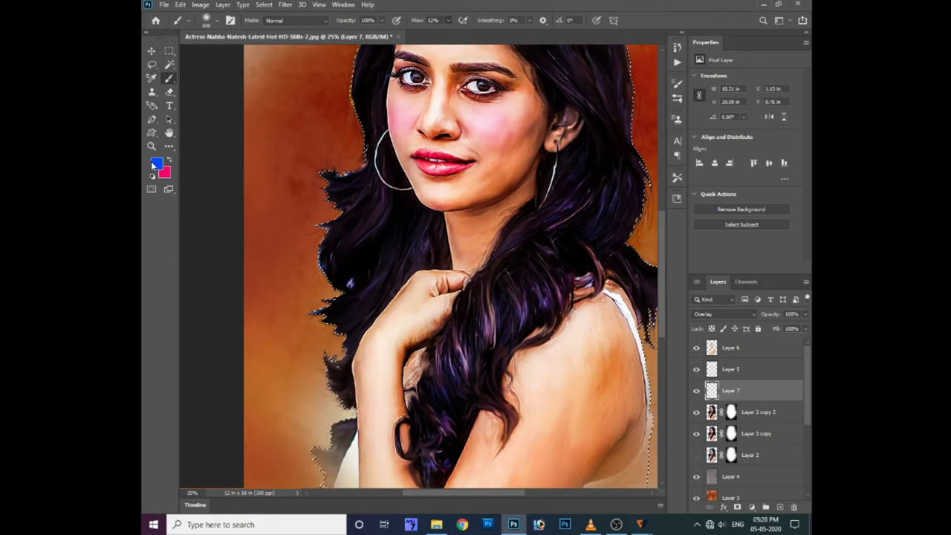
# Paint blue over the hair inside the selection, then set the colour to #ff00ff
pyautogui.press('F6')
pyautogui.click(654, 324)
pyautogui.moveTo(340, 265); pyautogui.dragTo(334, 391)
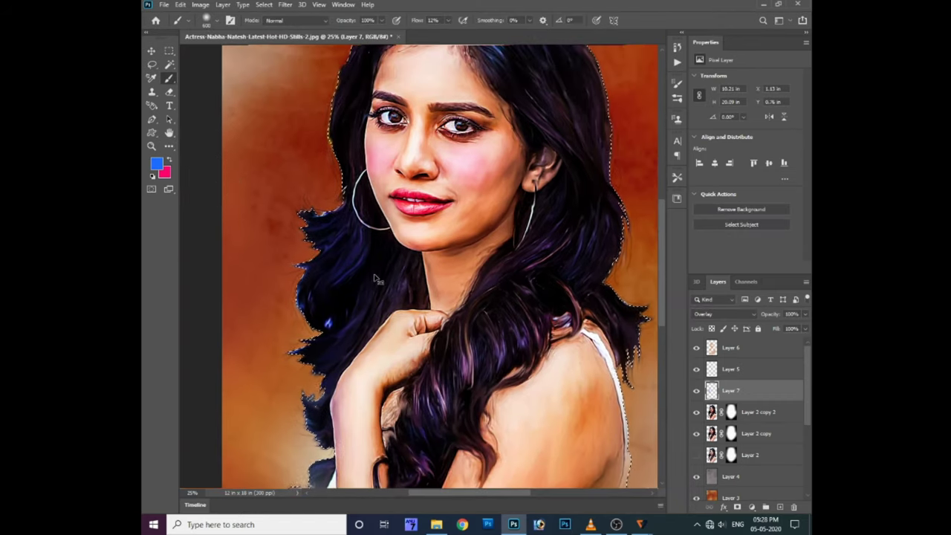
pyautogui.click(157, 164)
pyautogui.write('ff00ff')
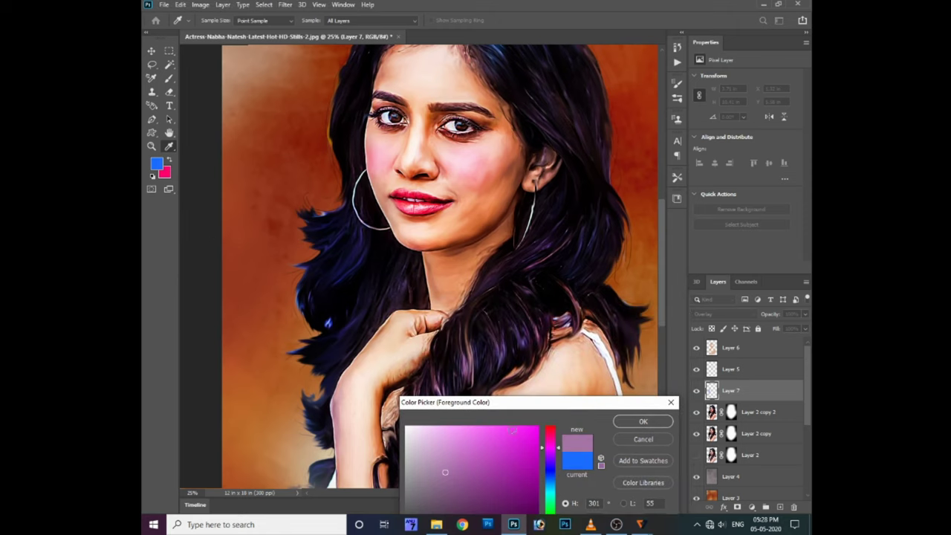
pyautogui.press('Return')
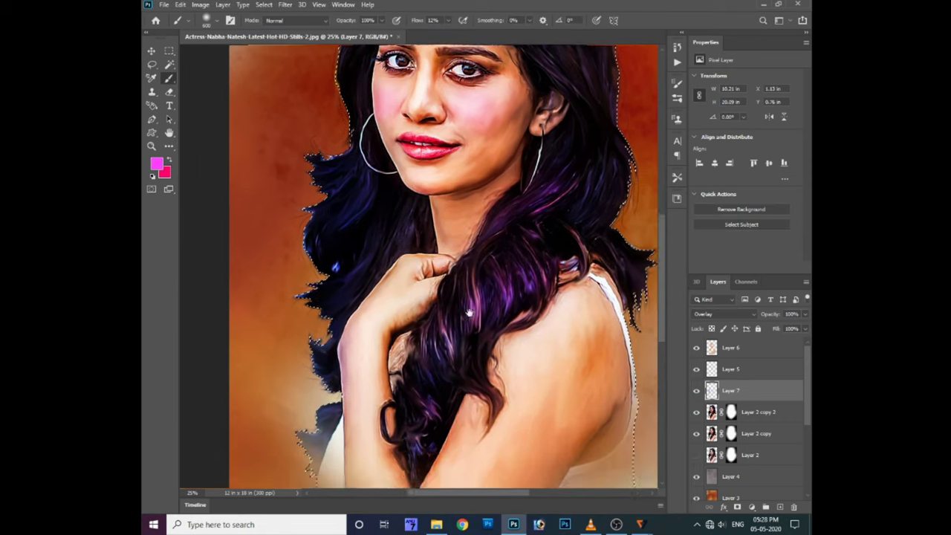
# Change the foreground colour to bright blue and bring the ear area into view
pyautogui.scroll(3, 535, 297)
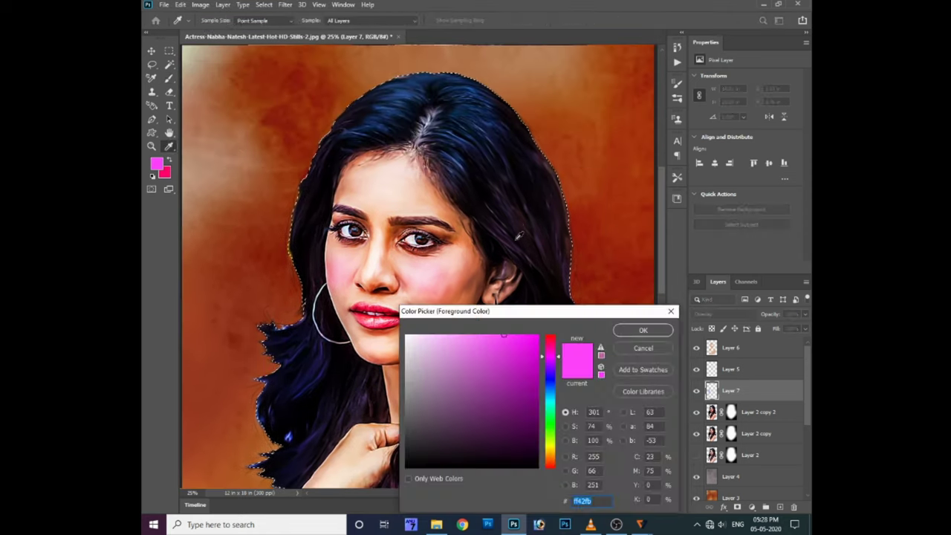
pyautogui.scroll(1, 356, 179)
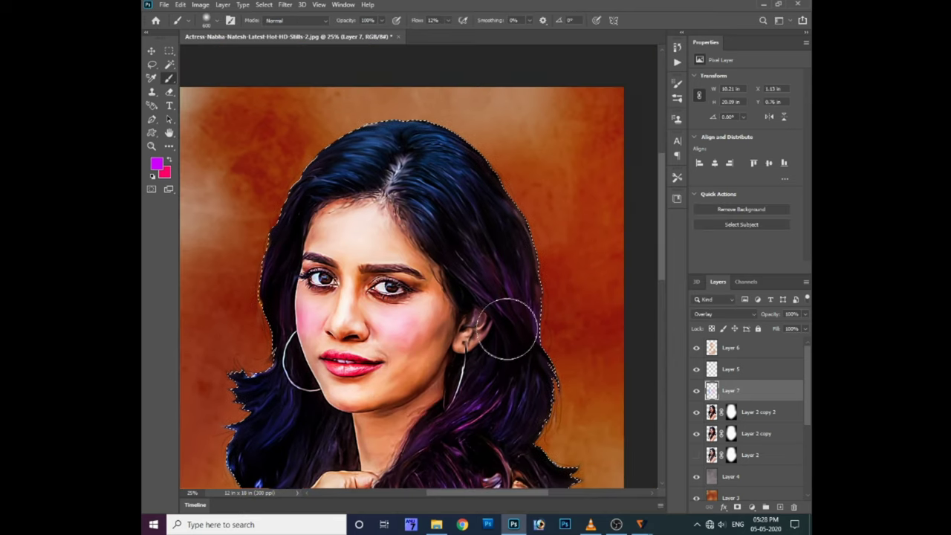
pyautogui.click(157, 163)
pyautogui.click(550, 384)
pyautogui.click(505, 456)
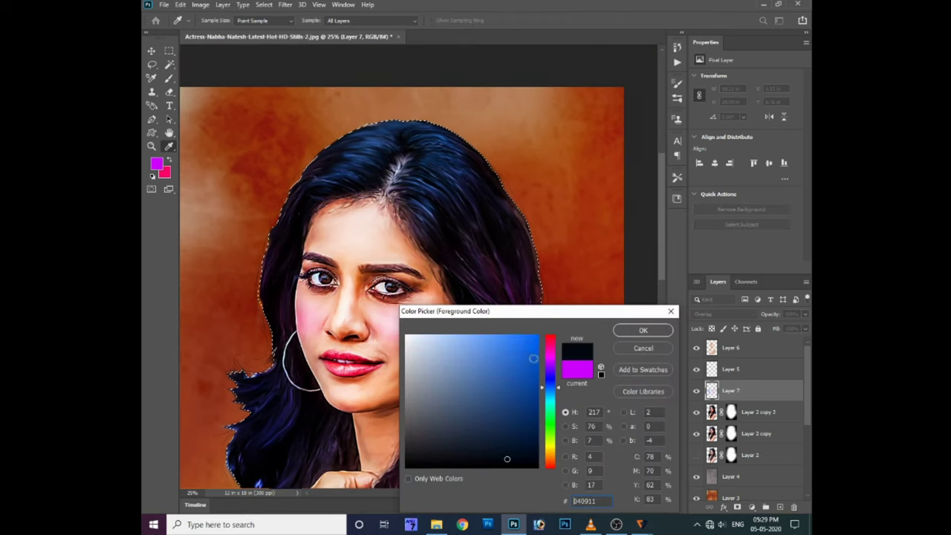
pyautogui.click(537, 335)
pyautogui.click(642, 331)
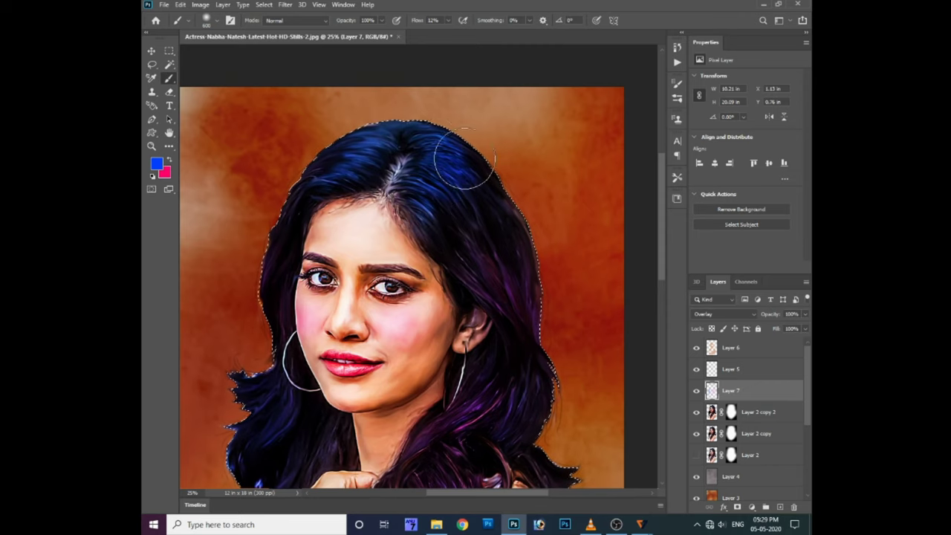
pyautogui.scroll(1, 527, 212)
pyautogui.scroll(2, 543, 279)
pyautogui.moveTo(542, 278); pyautogui.dragTo(468, 242)
# Set the Smudge tool to the Oil Paint Brush preset at 18% strength on Layer 2 copy 2
pyautogui.click(169, 147)
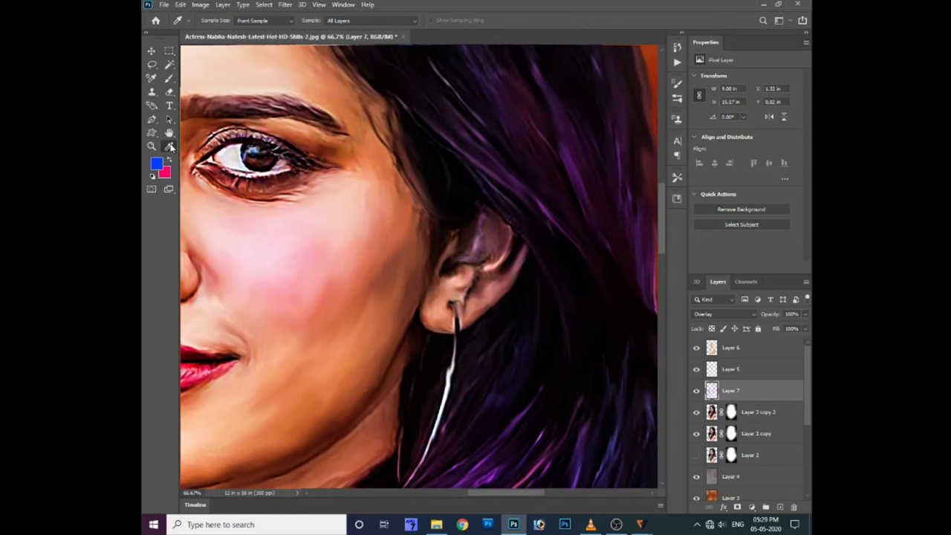
pyautogui.press('F5')
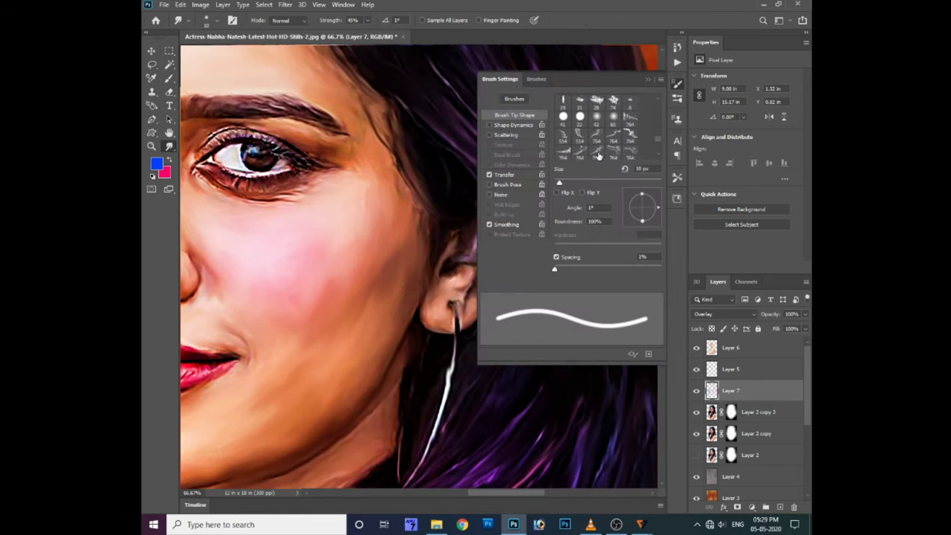
pyautogui.scroll(1, 383, 252)
pyautogui.rightClick(382, 252)
pyautogui.click(443, 407)
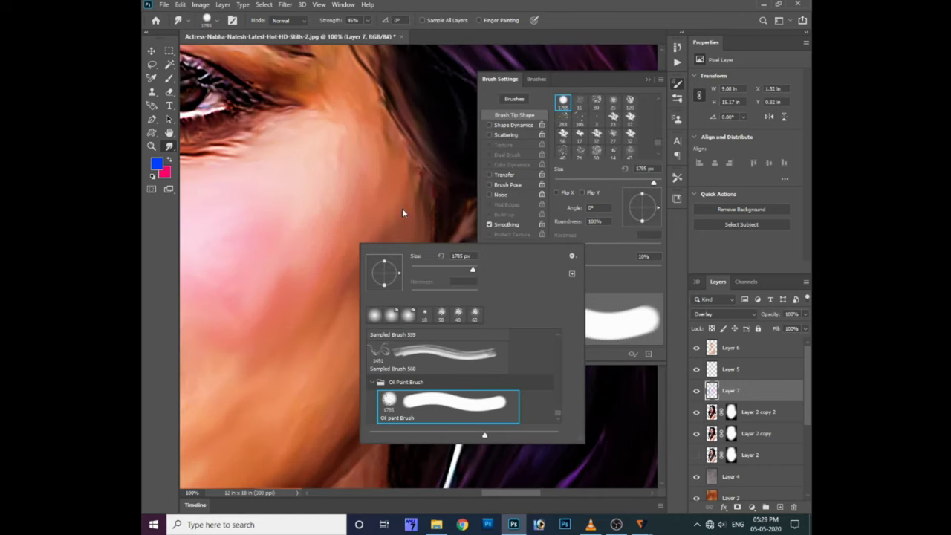
pyautogui.click(649, 80)
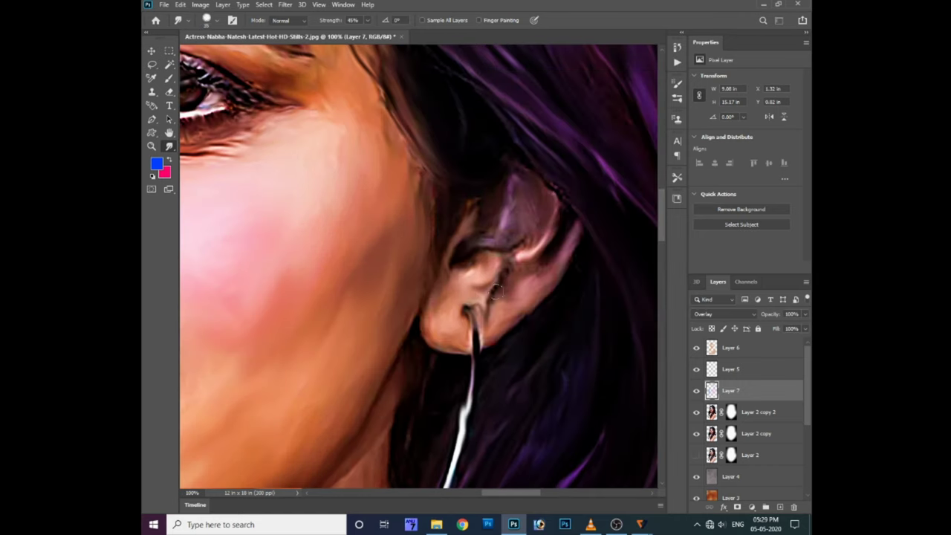
pyautogui.hotkey('alt', '[')
pyautogui.press('1')
pyautogui.press('8')
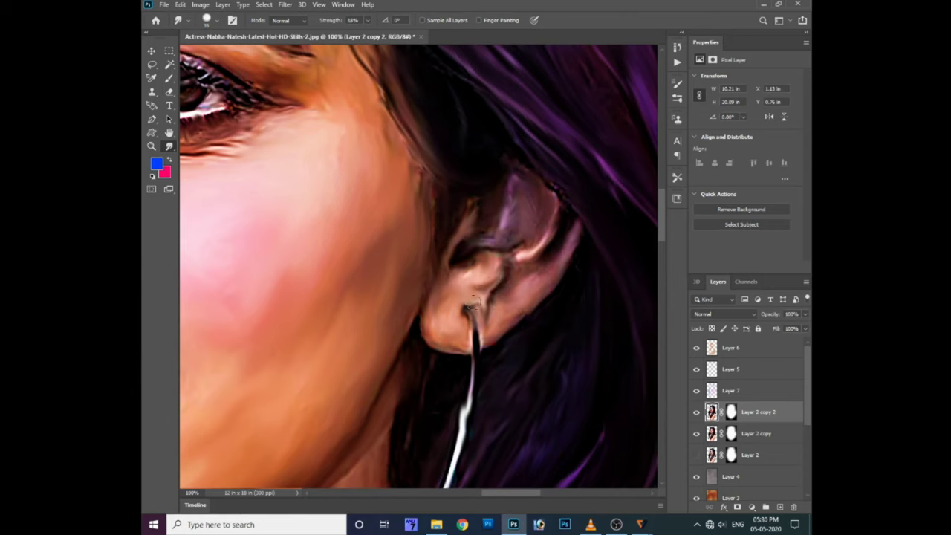
# Erase the purple tint from the ear on Layer 7 with a smaller eraser, viewing the whole portrait
pyautogui.hotkey('ctrl', '-')
pyautogui.hotkey('alt', ']')
pyautogui.press('e')
pyautogui.press('[')
pyautogui.press('[')
pyautogui.press('[')
pyautogui.hotkey('alt', ']')
pyautogui.hotkey('alt', ']')
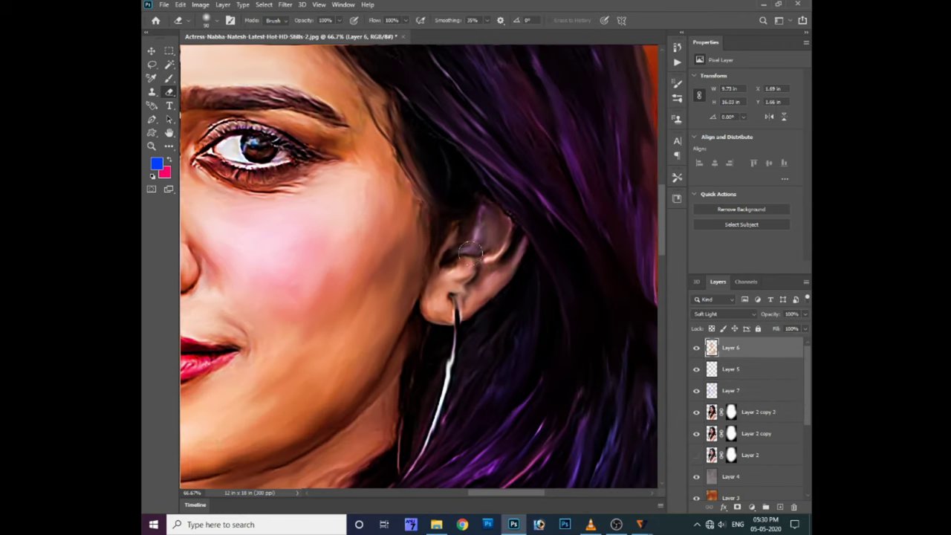
pyautogui.hotkey('ctrl', '0')
pyautogui.hotkey('alt', '[')
pyautogui.hotkey('alt', '[')
pyautogui.hotkey('alt', '[')
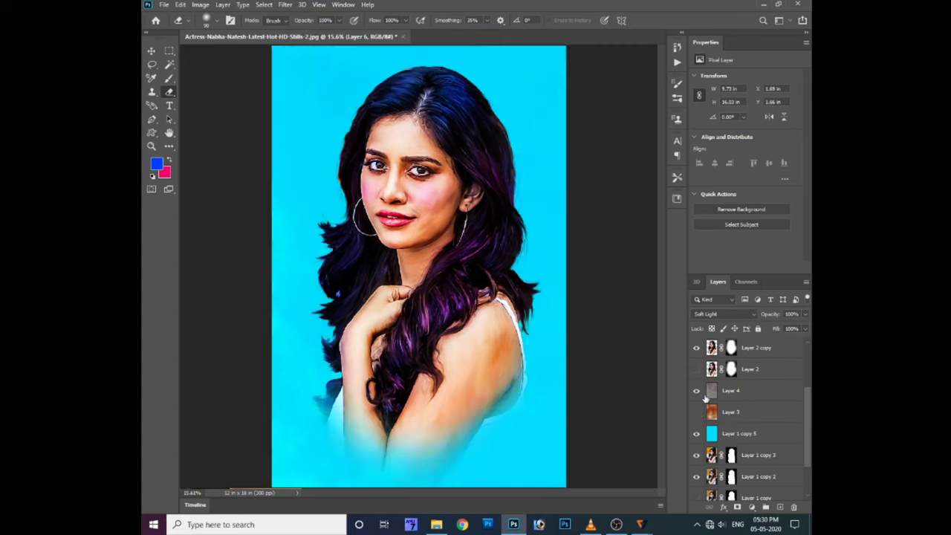
# Add a radial Gradient Overlay to Layer 3, moving the right stop to 65% and brightening its colour
pyautogui.click(725, 507)
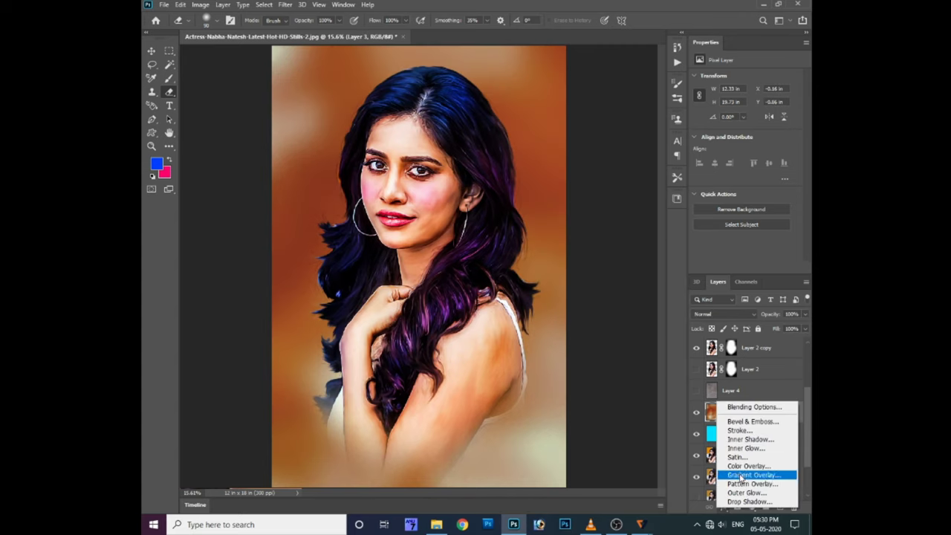
pyautogui.click(750, 476)
pyautogui.click(616, 375)
pyautogui.click(560, 297)
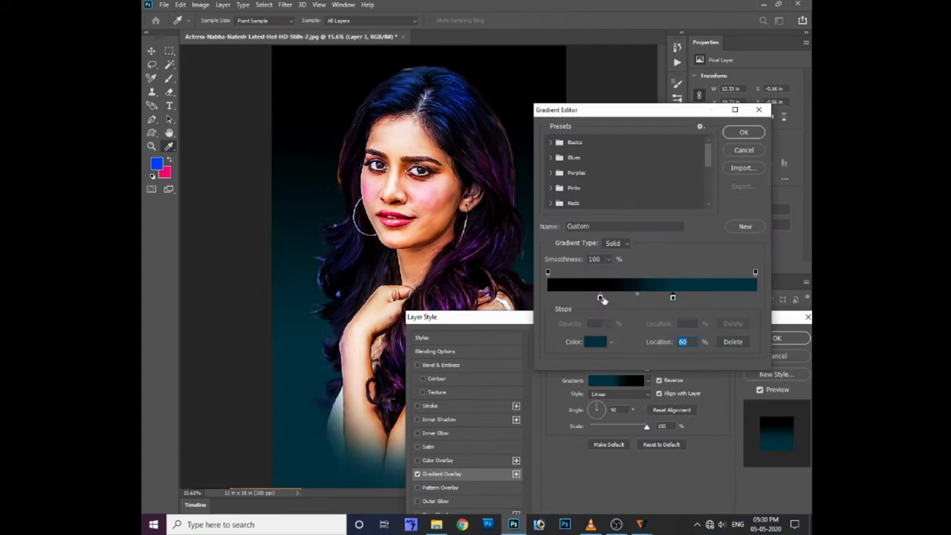
pyautogui.click(743, 132)
pyautogui.click(617, 381)
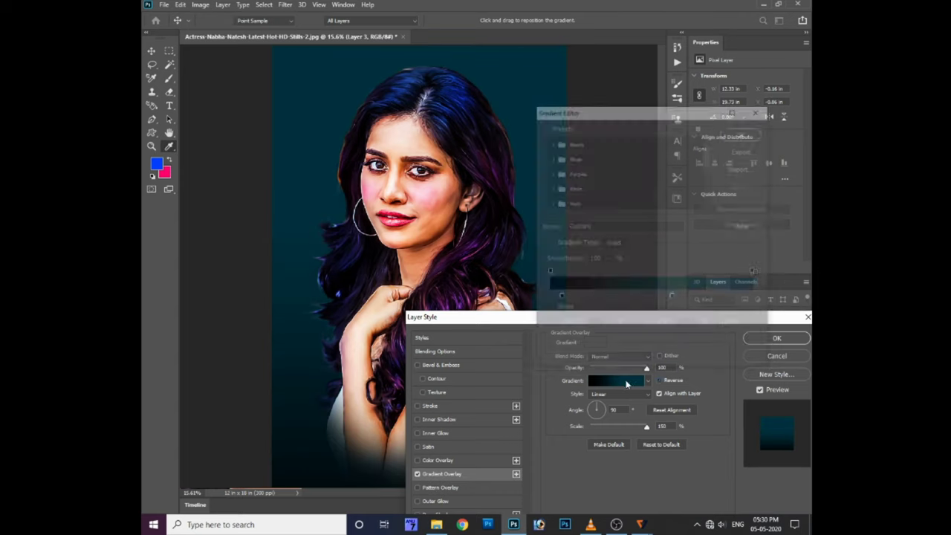
pyautogui.moveTo(672, 298); pyautogui.dragTo(682, 298)
pyautogui.click(595, 341)
pyautogui.moveTo(533, 421); pyautogui.dragTo(537, 400)
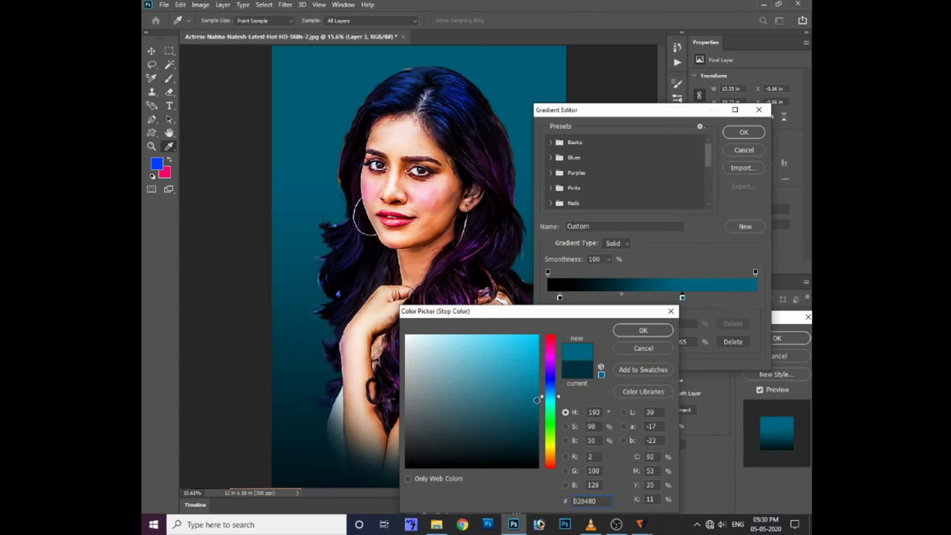
pyautogui.click(642, 328)
pyautogui.click(744, 132)
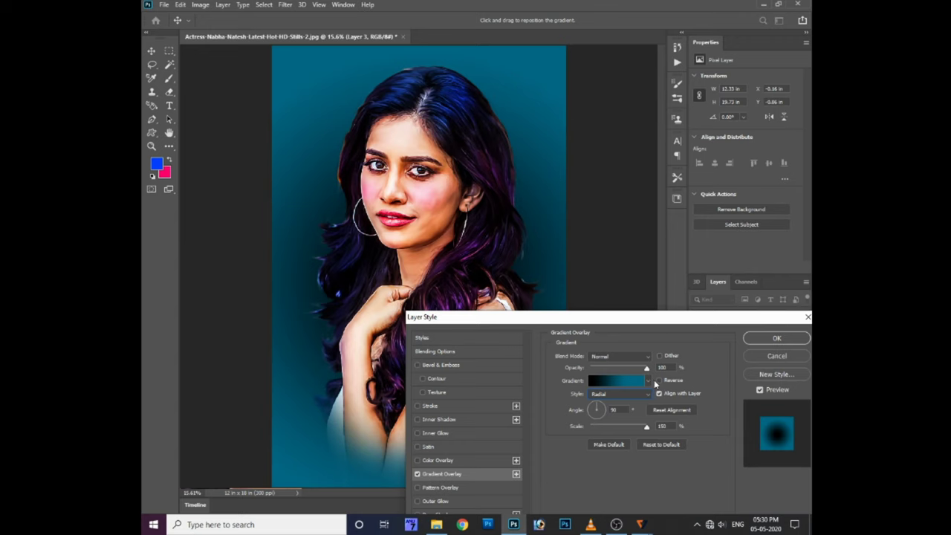
# Reverse the gradient and make the right stop light grey at location 90
pyautogui.click(658, 380)
pyautogui.click(628, 381)
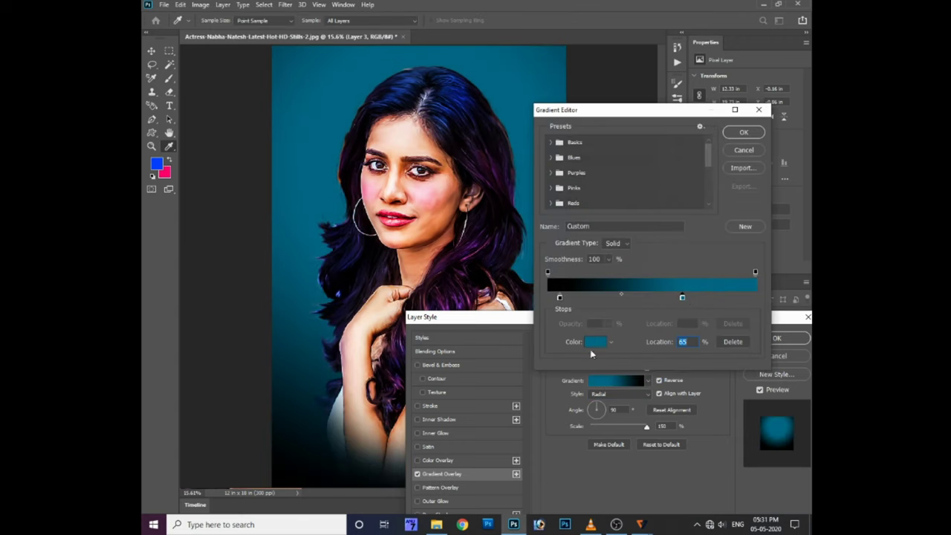
pyautogui.click(595, 342)
pyautogui.click(406, 396)
pyautogui.moveTo(407, 381); pyautogui.dragTo(406, 356)
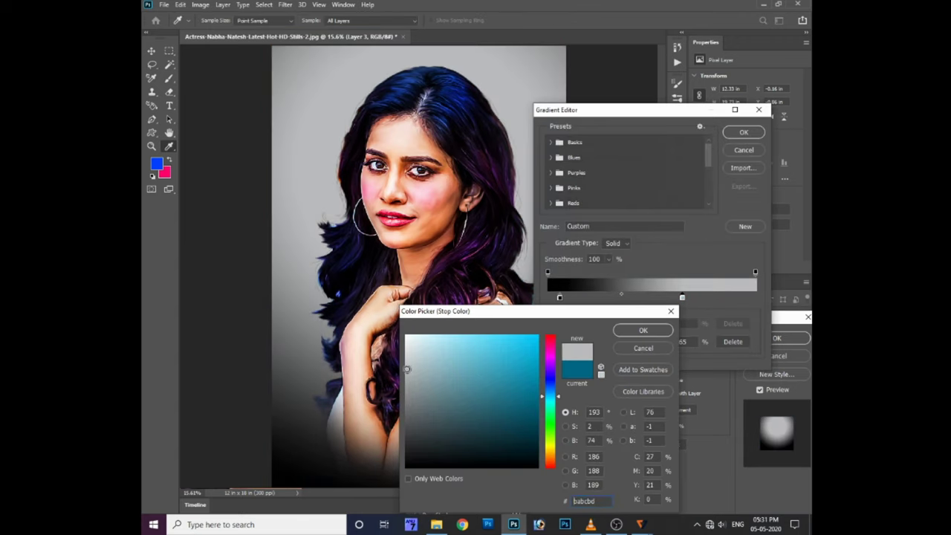
pyautogui.click(642, 330)
pyautogui.moveTo(682, 297); pyautogui.dragTo(734, 297)
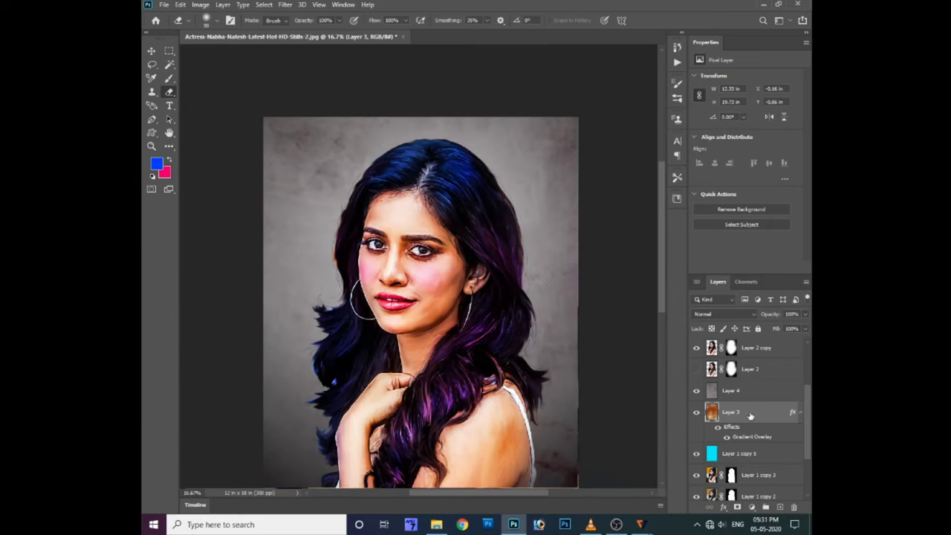
# Set Layer 4 to Multiply at 100% opacity and erase it around the head for a halo
pyautogui.click(724, 394)
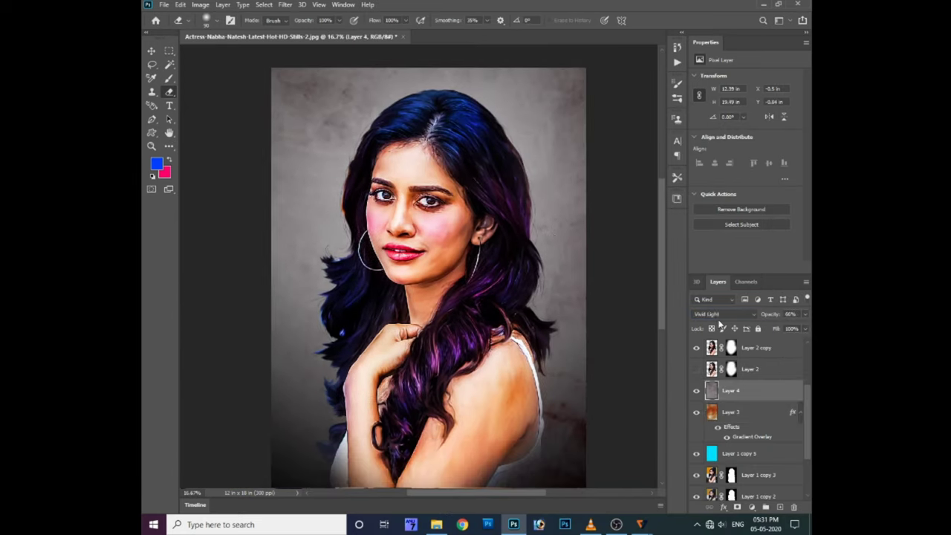
pyautogui.click(719, 314)
pyautogui.click(718, 292)
pyautogui.hotkey('ctrl', '-')
pyautogui.click(804, 315)
pyautogui.moveTo(787, 327); pyautogui.dragTo(805, 327)
pyautogui.moveTo(391, 265); pyautogui.dragTo(449, 276)
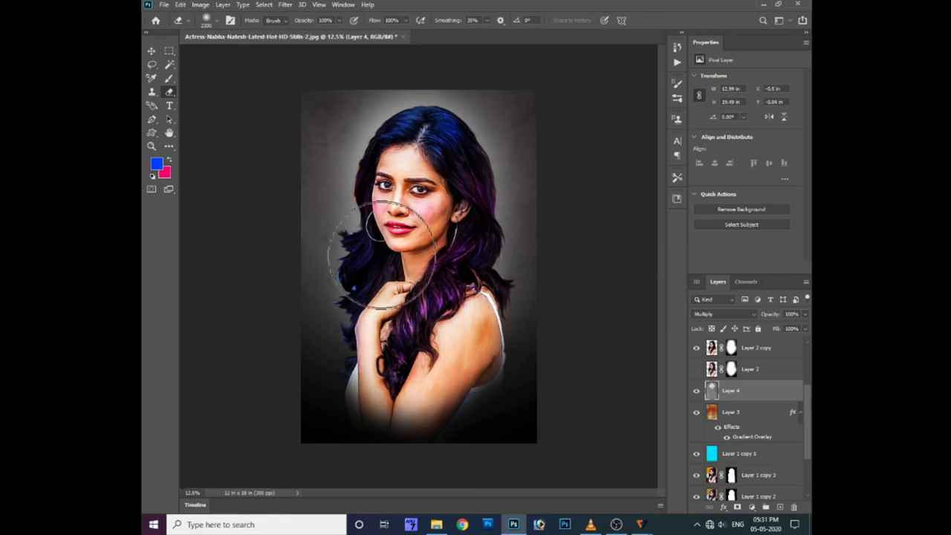
pyautogui.scroll(3, 419, 205)
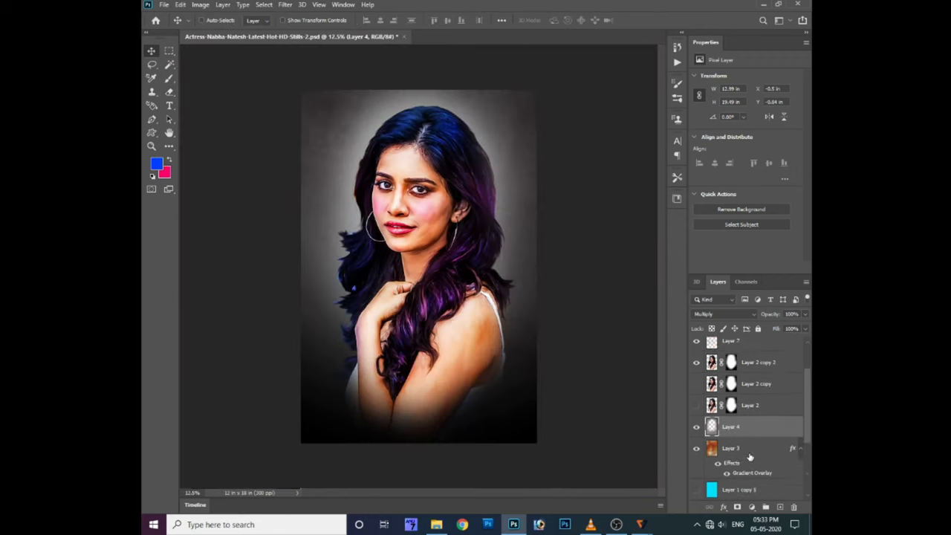
# Delete the unneeded layers and merge the remaining ones into one layer
pyautogui.scroll(-1, 749, 457)
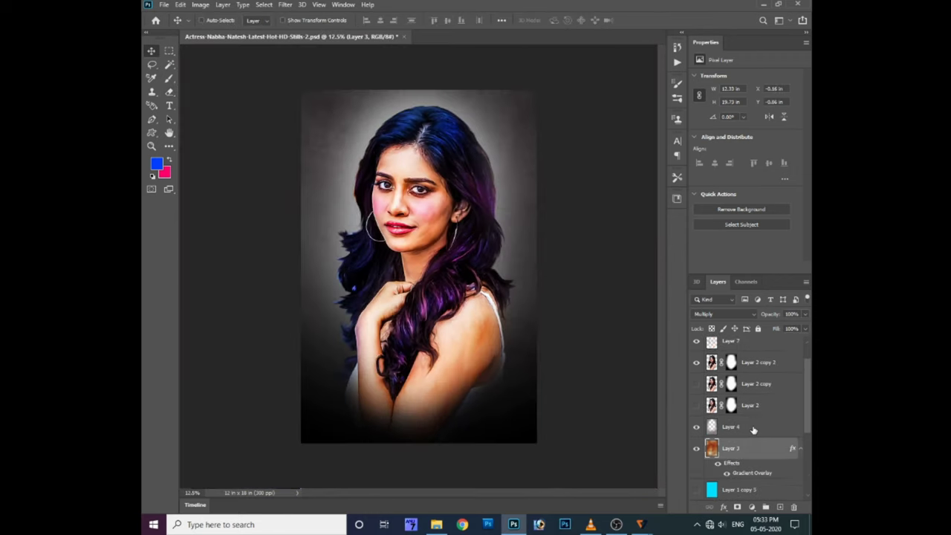
pyautogui.keyDown('shift'); pyautogui.click(753, 357); pyautogui.keyUp('shift')
pyautogui.rightClick(753, 356)
pyautogui.click(637, 136)
pyautogui.rightClick(746, 369)
pyautogui.click(636, 380)
# Open Match Color and make rough luminance and colour intensity adjustments with preview on
pyautogui.click(200, 4)
pyautogui.moveTo(216, 32)
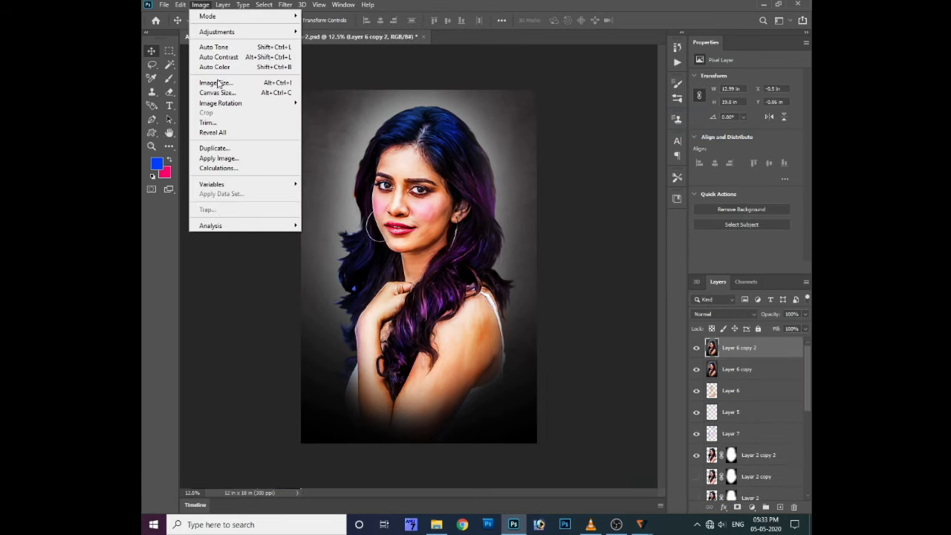
pyautogui.click(349, 246)
pyautogui.moveTo(654, 224)
pyautogui.mouseDown()
pyautogui.moveTo(665, 227)
pyautogui.moveTo(661, 256)
pyautogui.mouseUp()
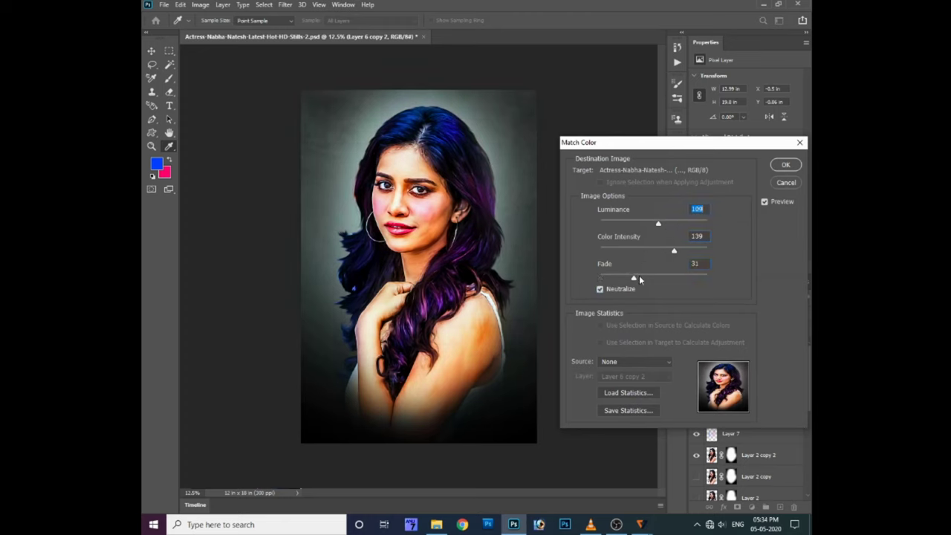
pyautogui.moveTo(674, 251); pyautogui.dragTo(685, 252)
pyautogui.moveTo(658, 223); pyautogui.dragTo(654, 225)
pyautogui.click(765, 203)
pyautogui.moveTo(686, 251)
pyautogui.mouseDown()
pyautogui.moveTo(622, 253)
pyautogui.moveTo(641, 252)
pyautogui.moveTo(687, 279)
pyautogui.mouseUp()
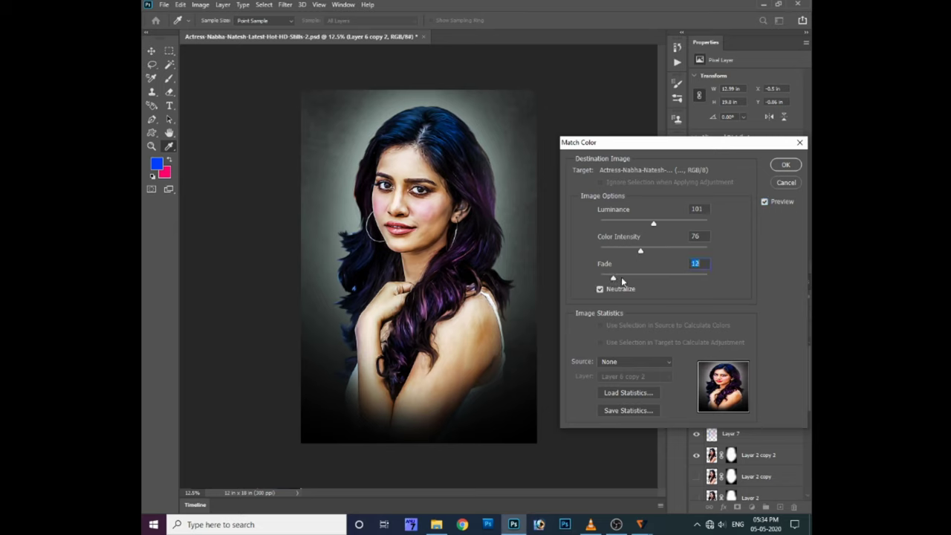
# Apply Match Color at Luminance 90, Color Intensity 98, Fade 68, then save the file
pyautogui.click(764, 202)
pyautogui.moveTo(652, 253); pyautogui.dragTo(654, 251)
pyautogui.moveTo(613, 277); pyautogui.dragTo(624, 276)
pyautogui.moveTo(653, 223)
pyautogui.mouseDown()
pyautogui.moveTo(664, 222)
pyautogui.moveTo(636, 231)
pyautogui.mouseUp()
pyautogui.moveTo(624, 277); pyautogui.dragTo(664, 282)
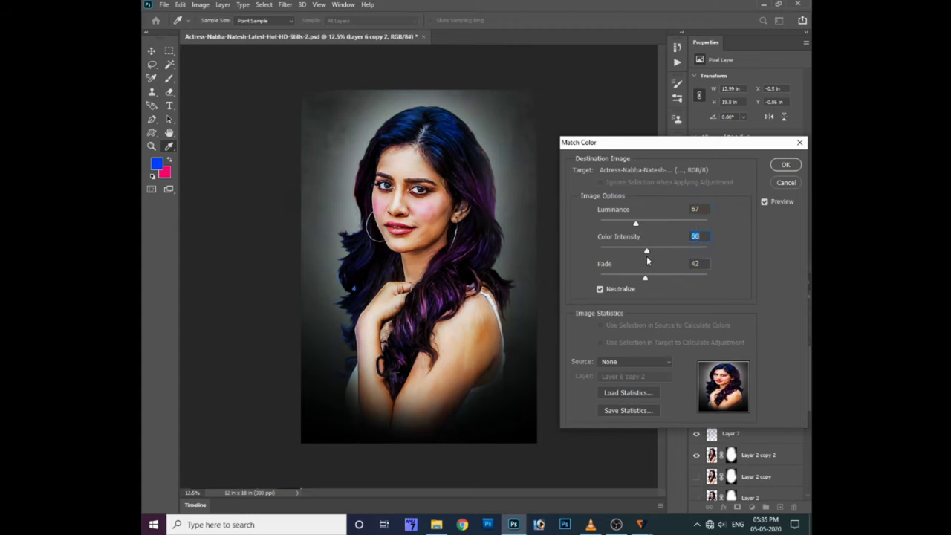
pyautogui.moveTo(635, 223); pyautogui.dragTo(647, 223)
pyautogui.click(765, 201)
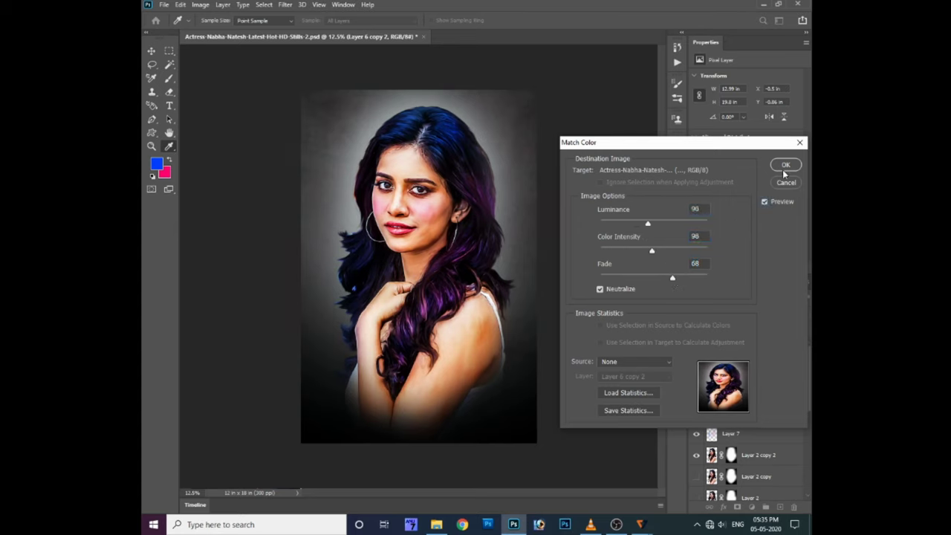
pyautogui.click(785, 166)
pyautogui.hotkey('ctrl', 's')
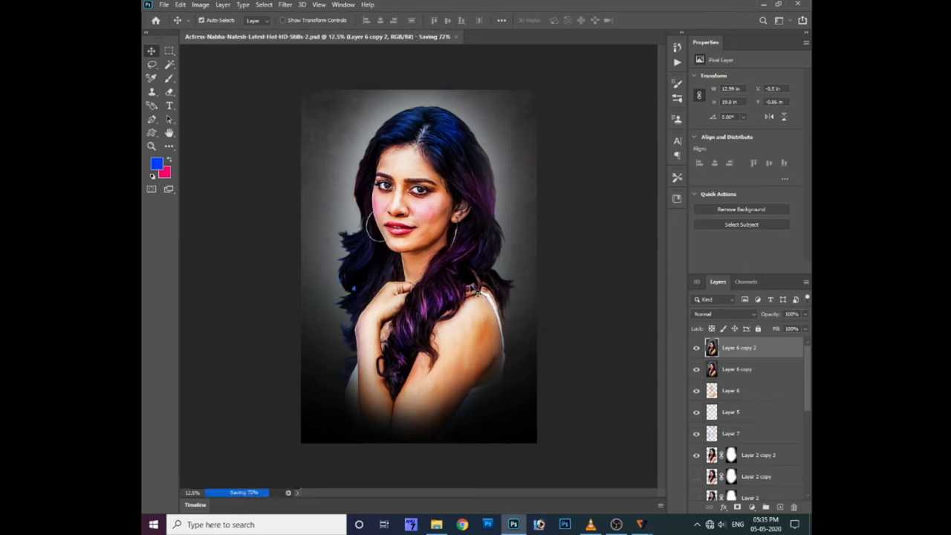